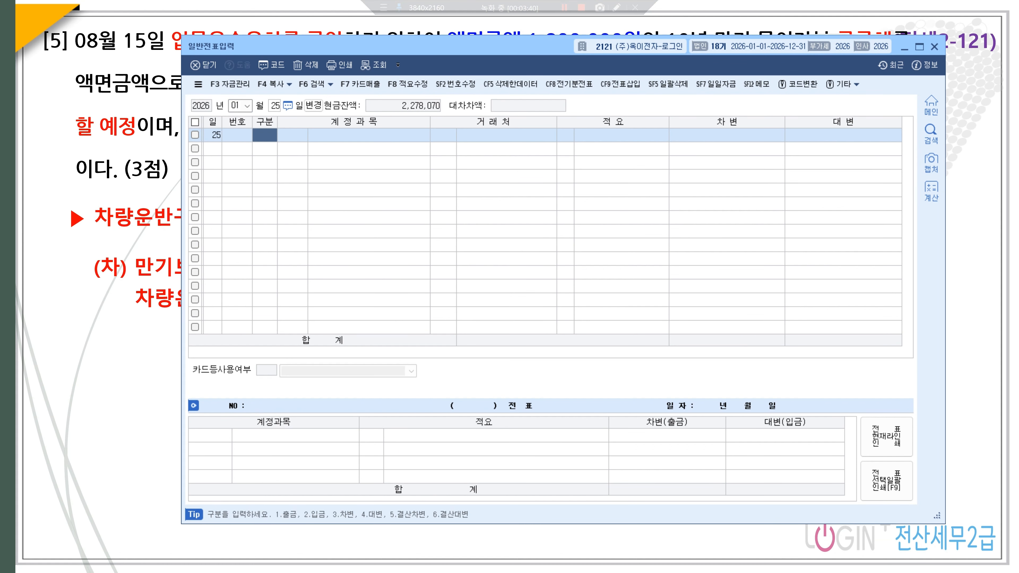
- Start the day-25 voucher with a 1,500,000 credit to 0901 이자수익
type("4")
key("Return")
type("dlw")
key("Return")
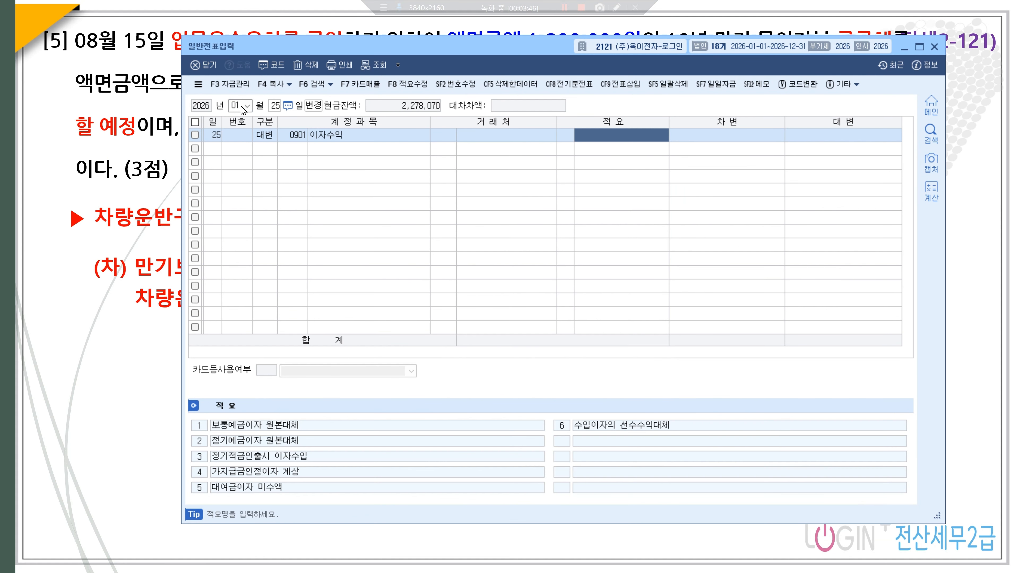
key("Return")
type("1,500,")
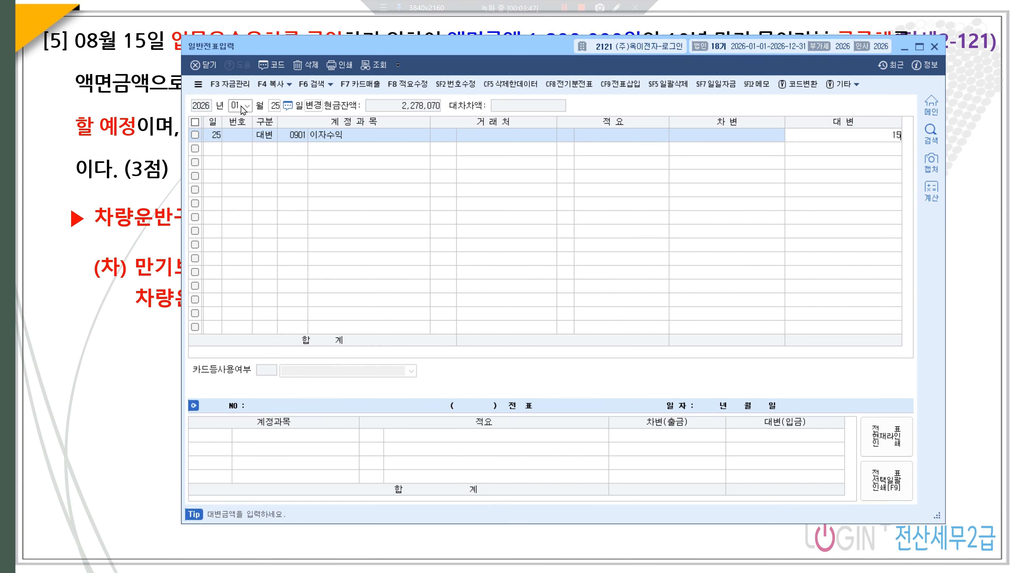
type("000")
key("Return")
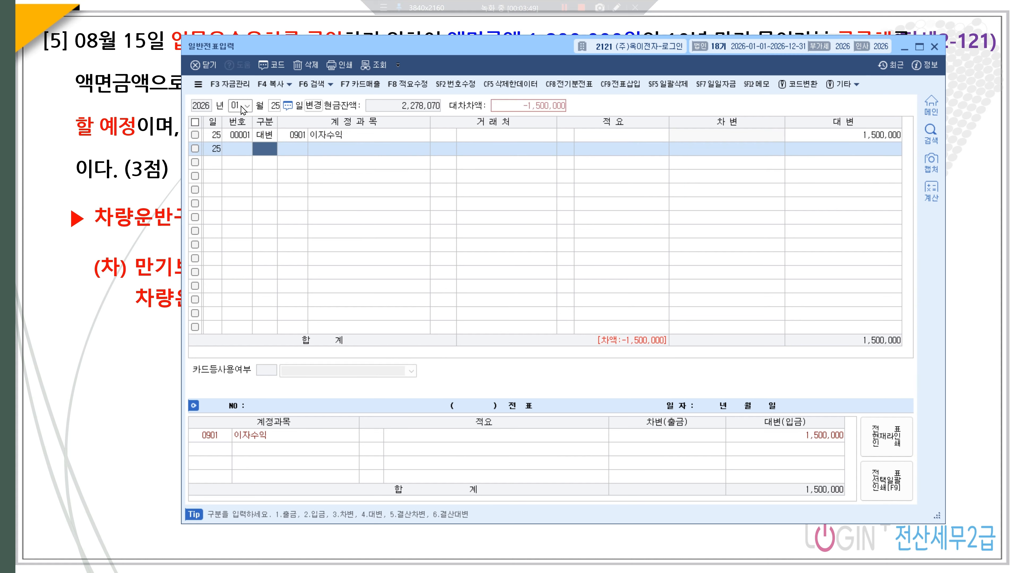
- Debit 0136 선납세금 412,500 and 0103 보통예금 1,087,500 to balance the voucher
type("3ㅅ")
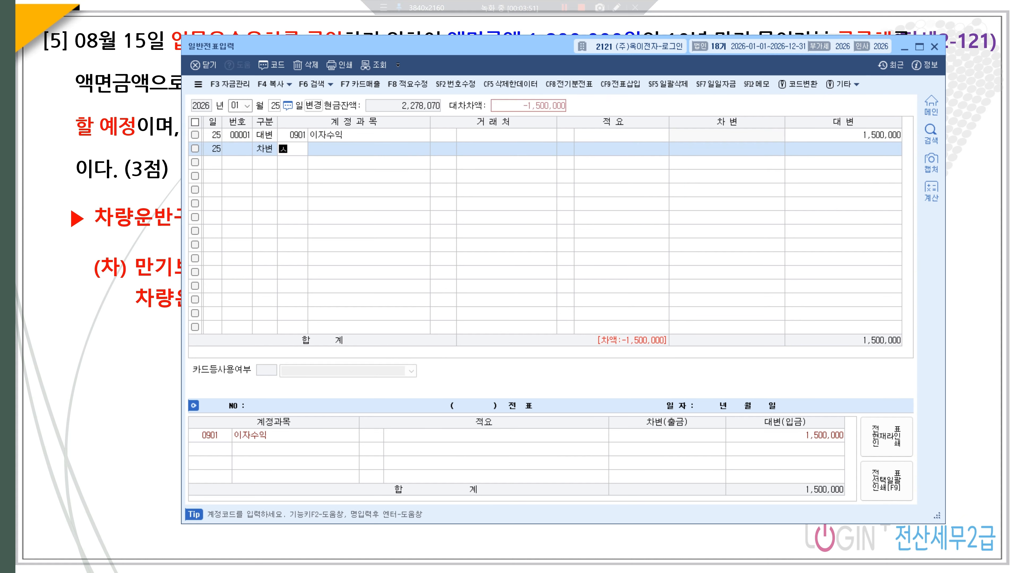
type("선납")
key("Return")
key("Return")
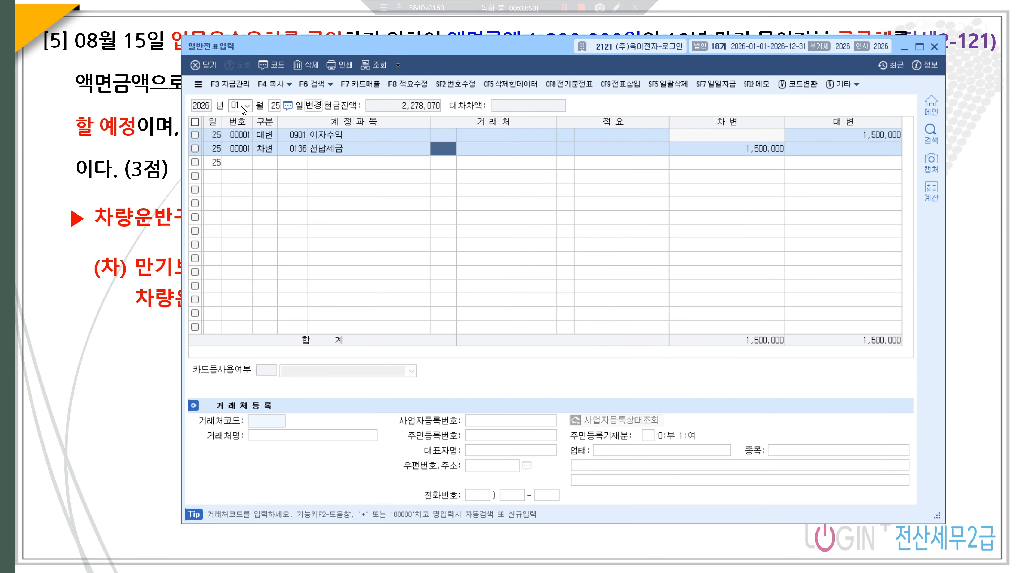
key("Return")
key("Return")
key("Return")
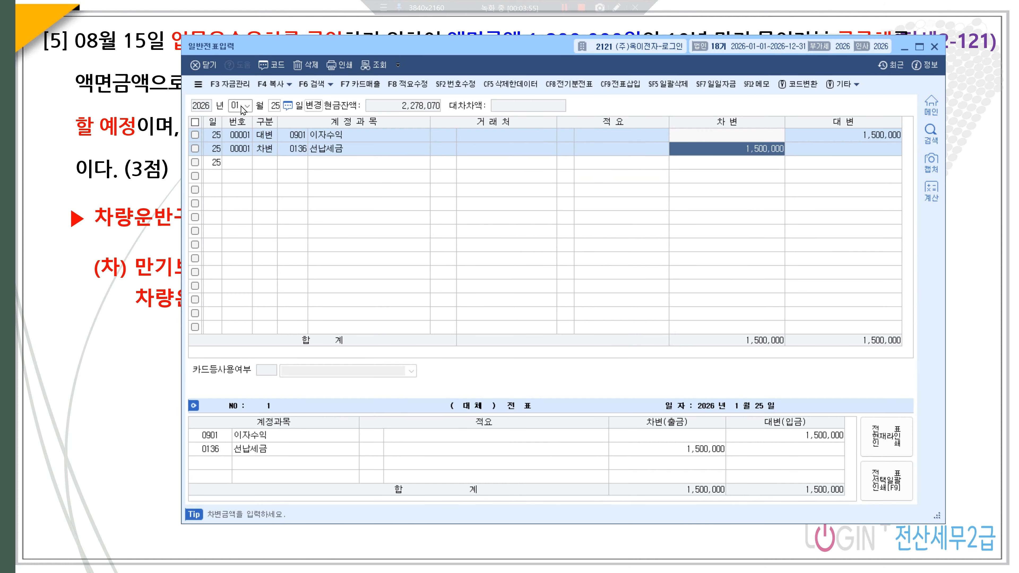
type("412500000")
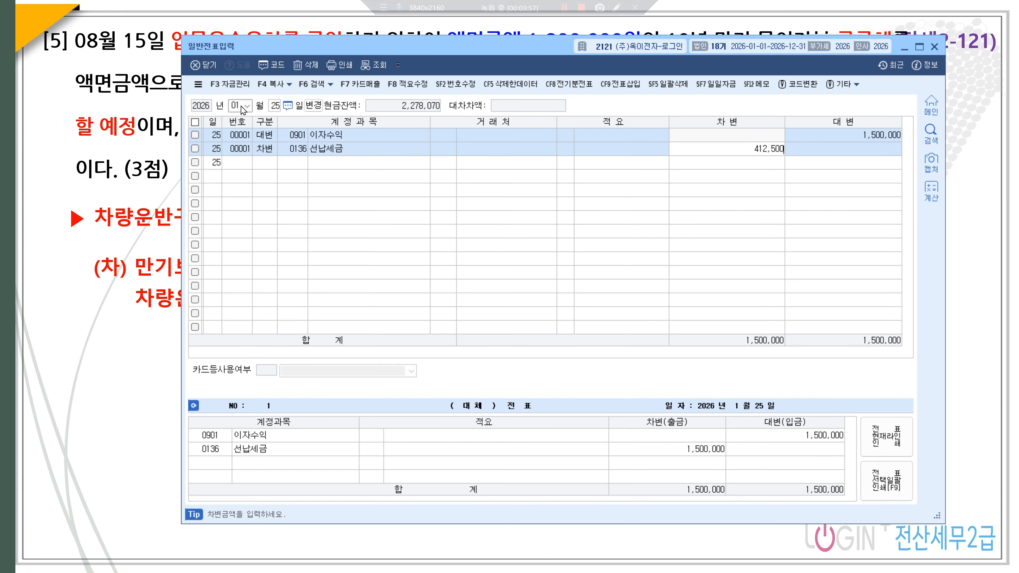
key("BackSpace")
key("BackSpace")
key("BackSpace")
key("Return")
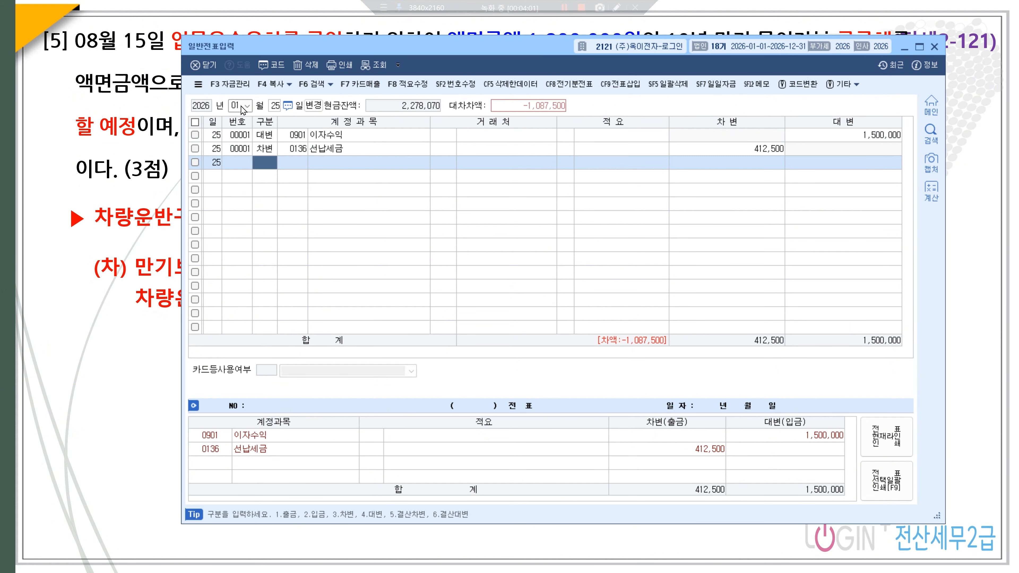
type("3")
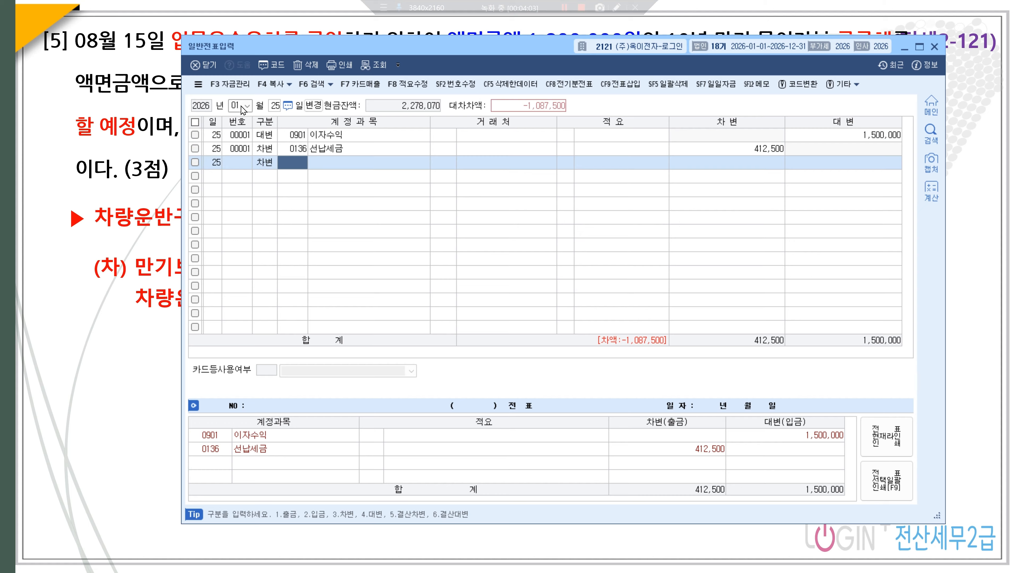
key("Return")
type("103")
key("Return")
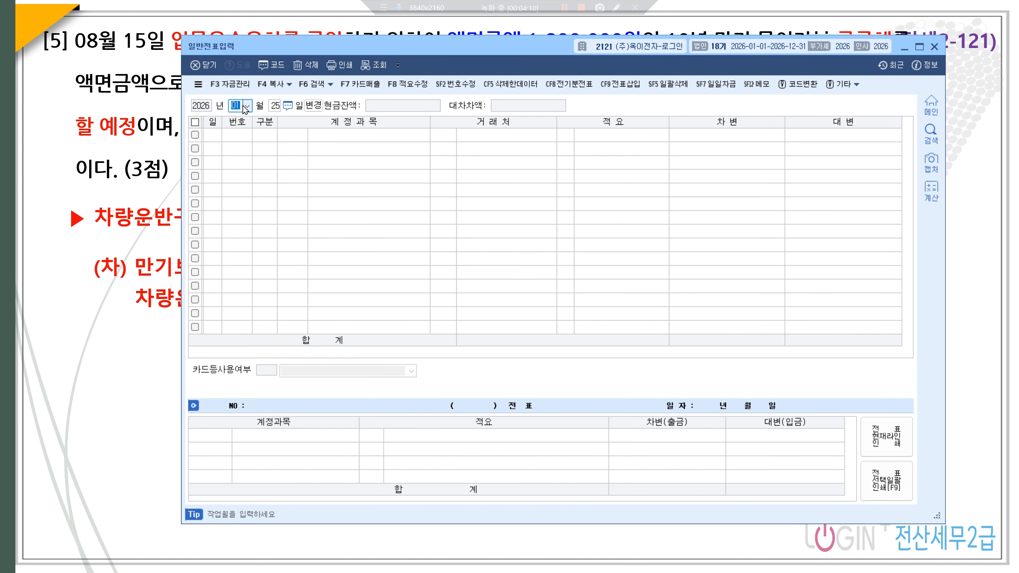
- Debit 0504 임금 3,100,000 on the February 21 voucher
type("3")
key("Return")
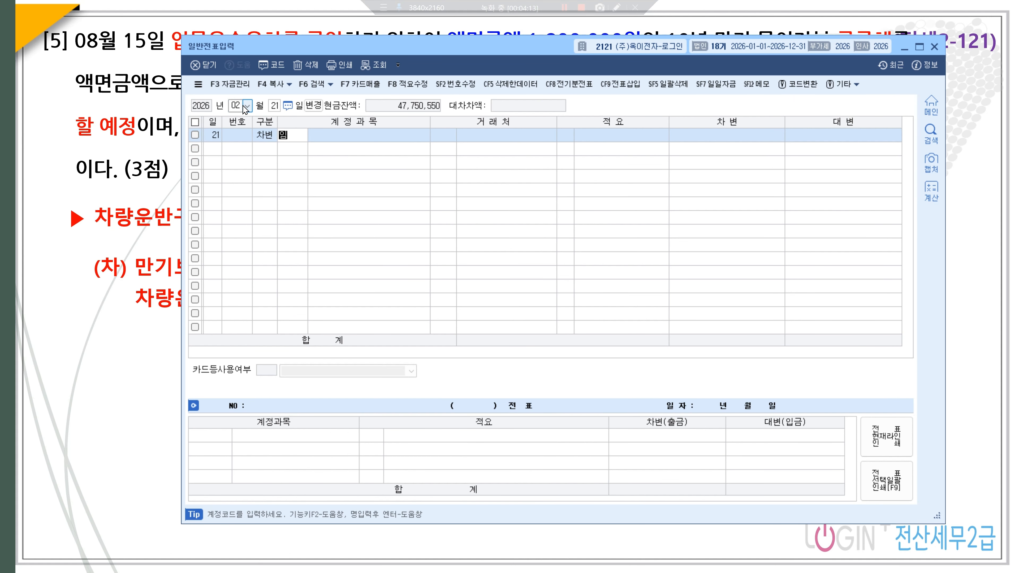
type("금")
key("Return")
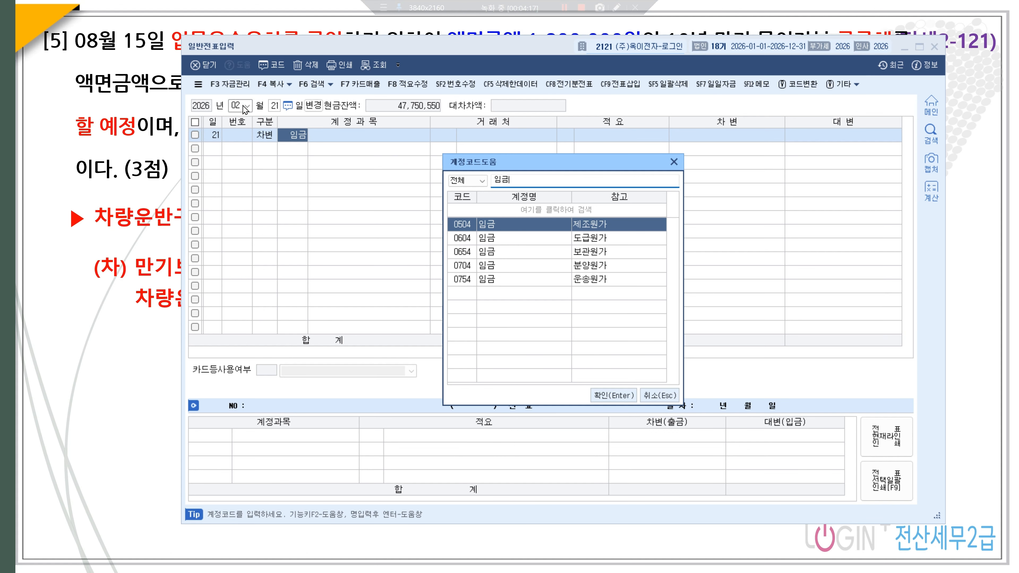
key("Return")
key("Return")
key("Return")
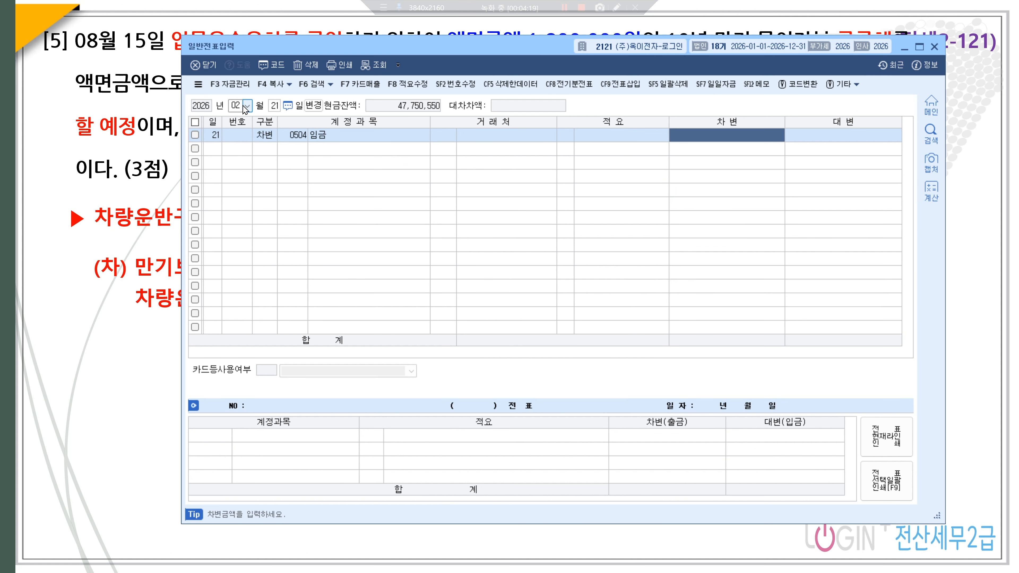
type("3100000")
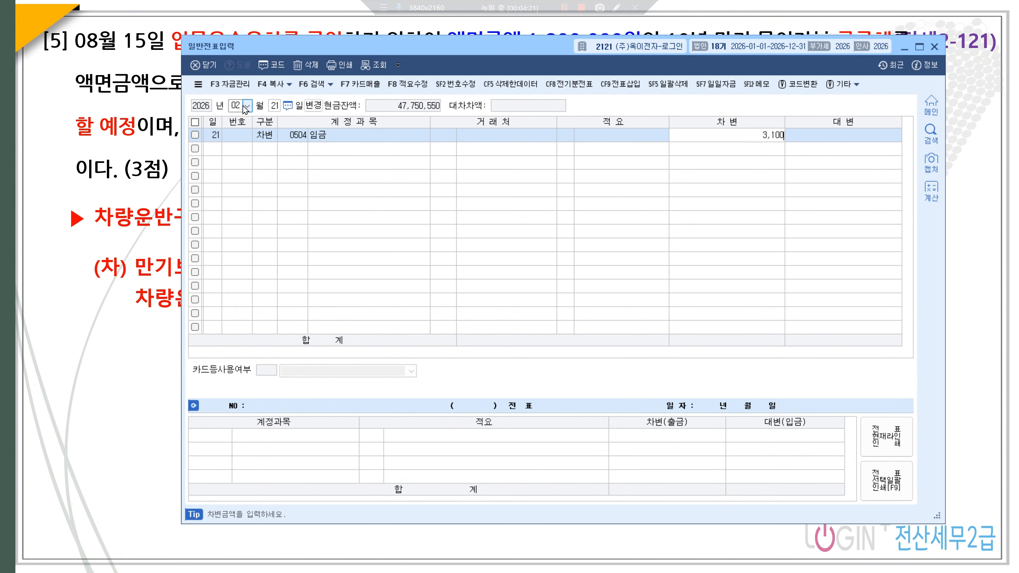
key("Return")
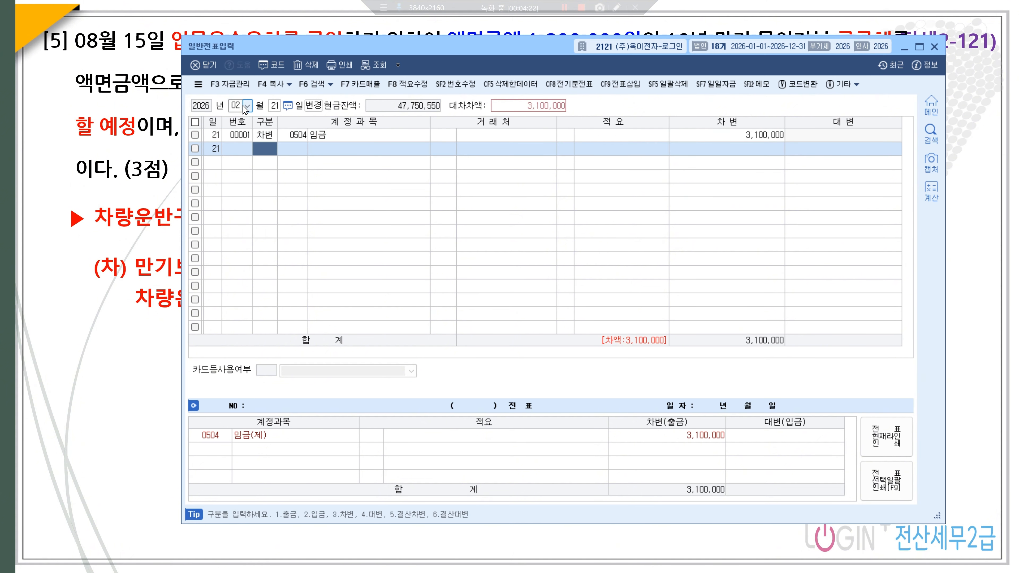
- Add a second debit line for 0505 상여금 1,000,000
type("3")
key("Return")
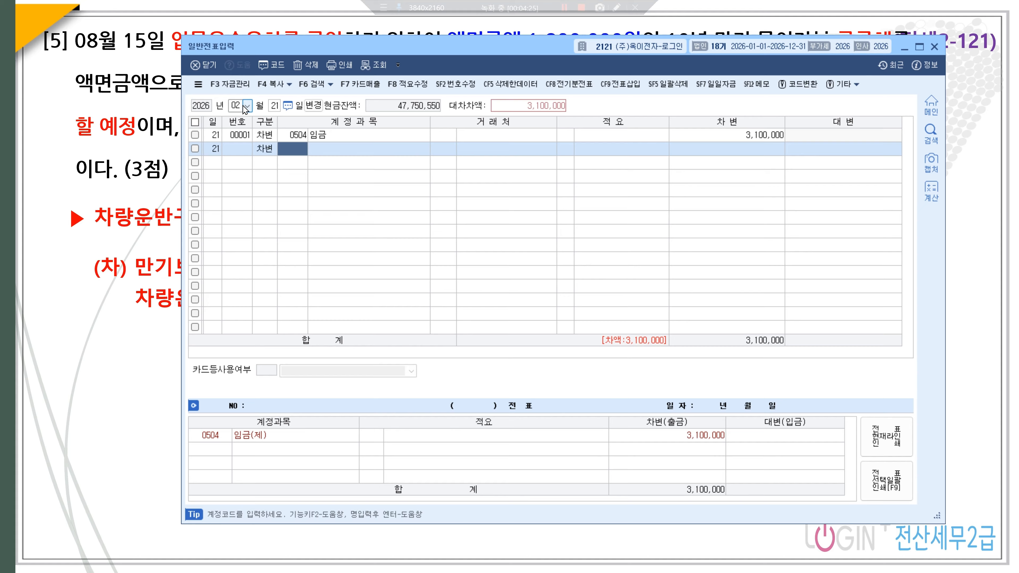
type("상ㅇ")
key("Return")
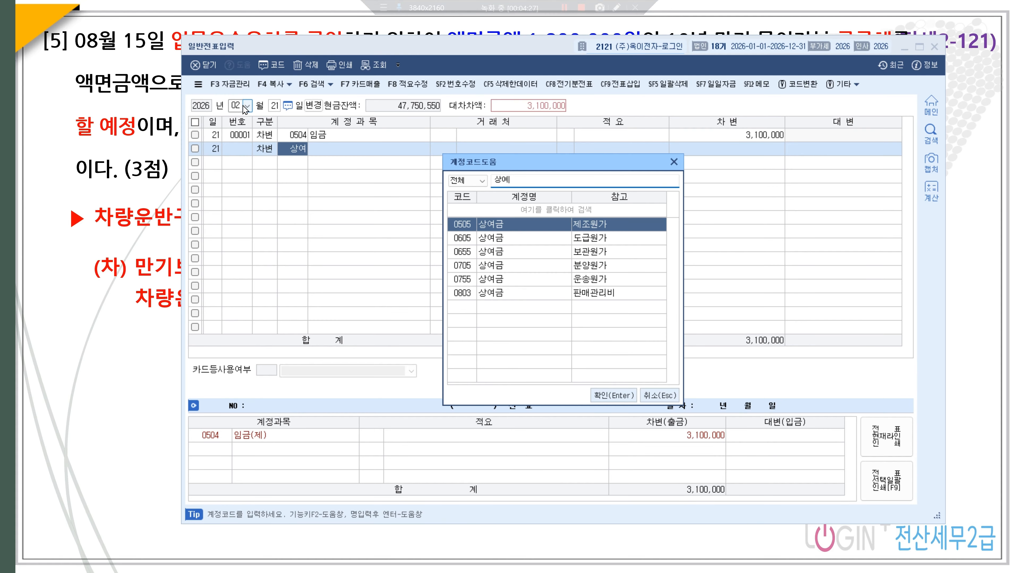
key("Return")
key("Return")
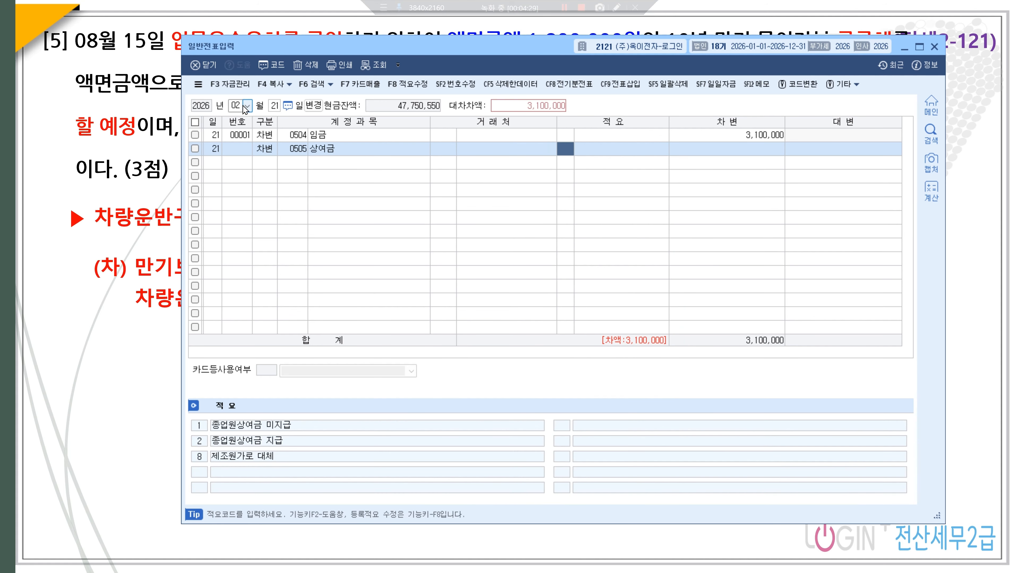
key("Return")
key("Return")
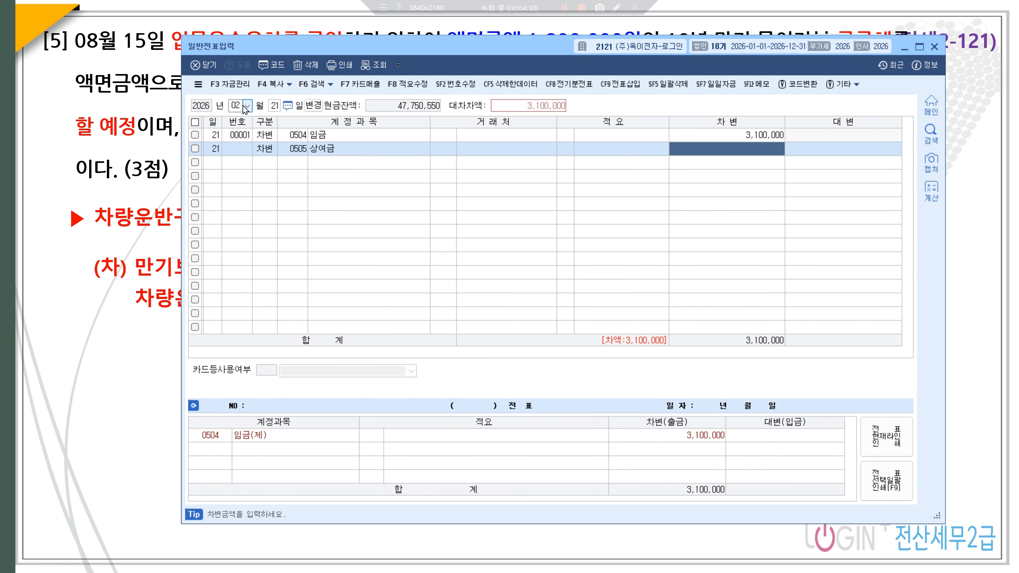
type("1000000")
key("Return")
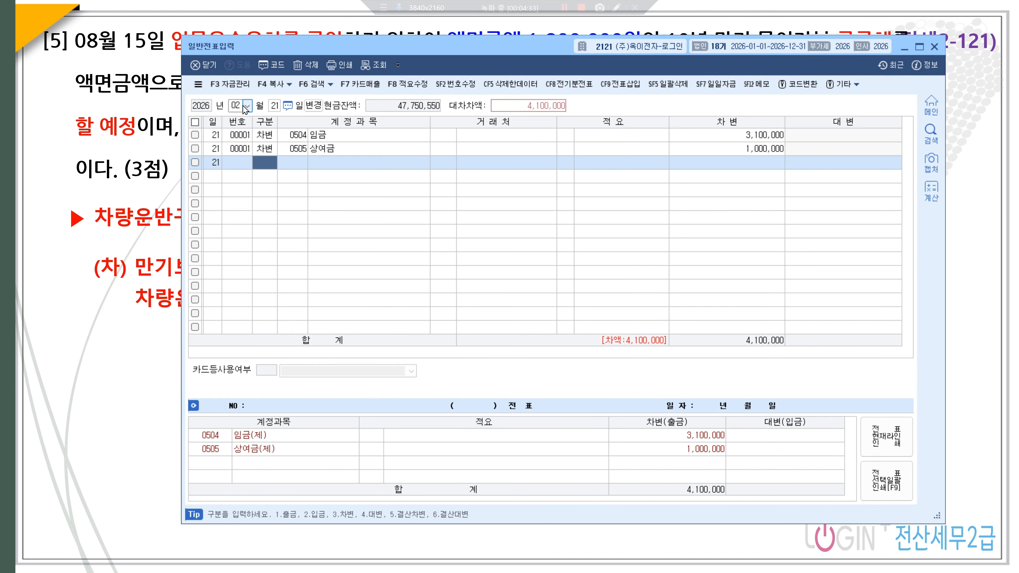
type("4")
key("Return")
- Credit 0254 예수금 355,720 and 0103 보통예금 3,744,280, balancing at 4,100,000
type("예수금")
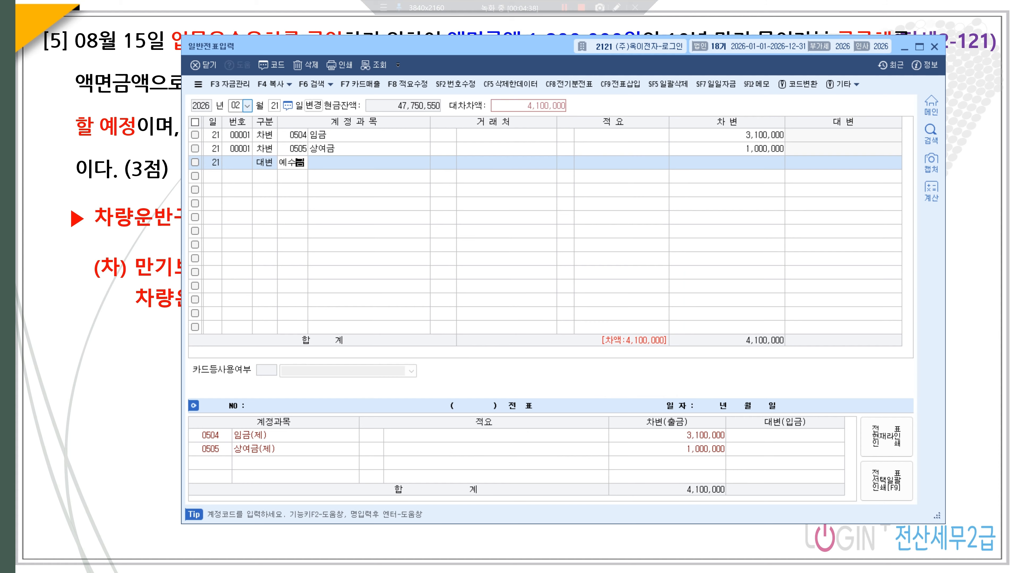
key("Return")
key("Return")
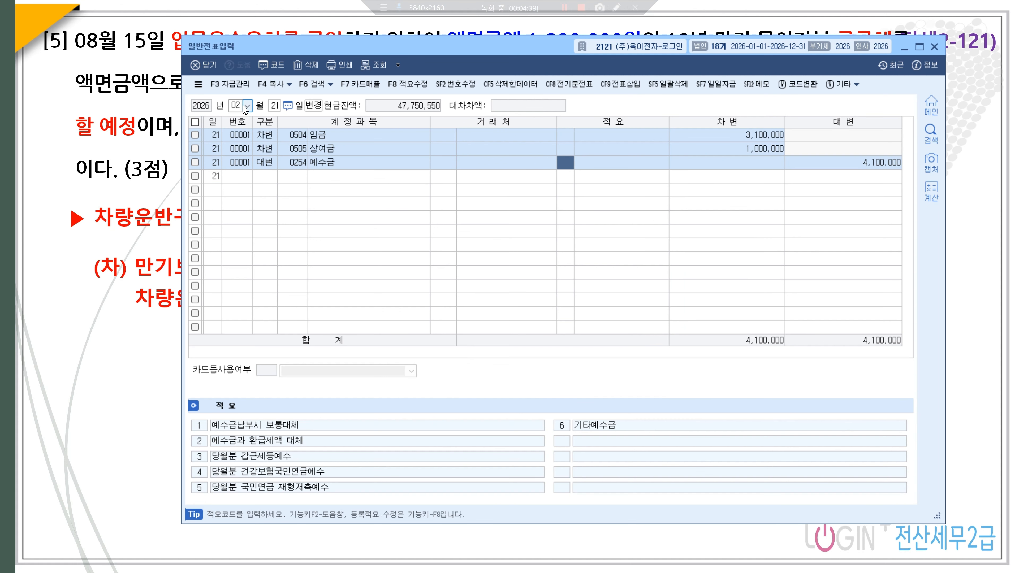
key("Return")
type("355720")
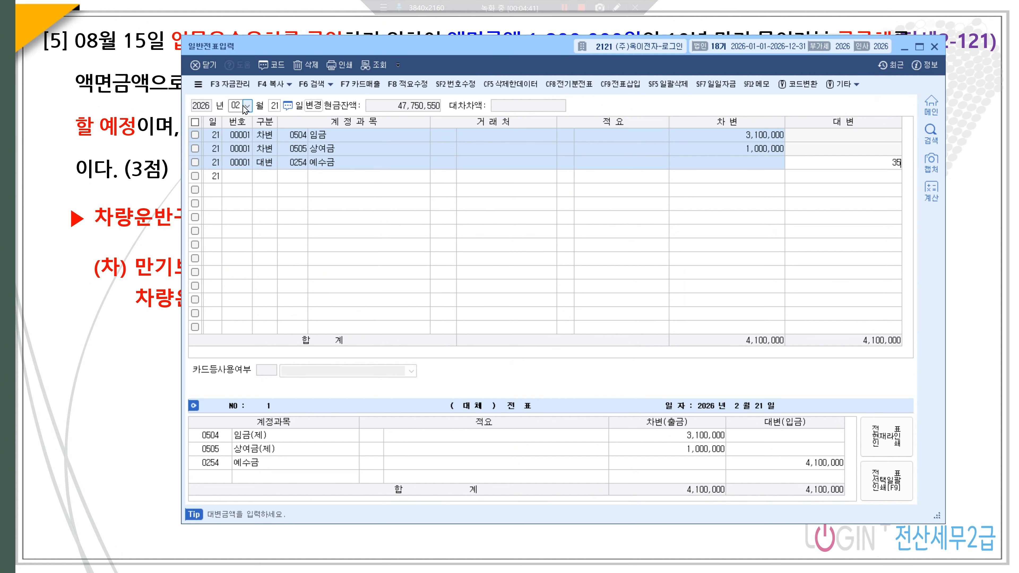
key("Return")
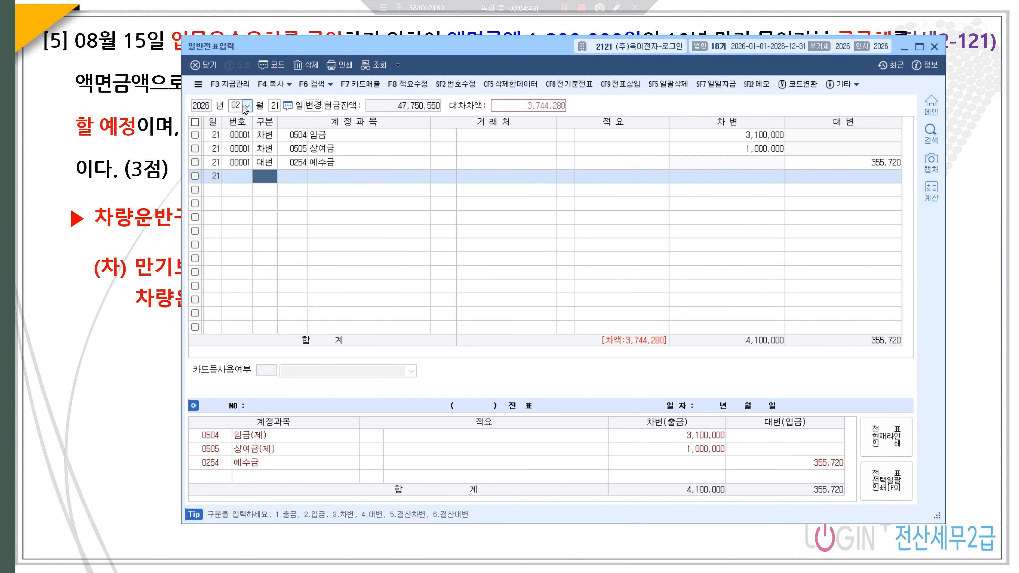
type("4103")
key("Return")
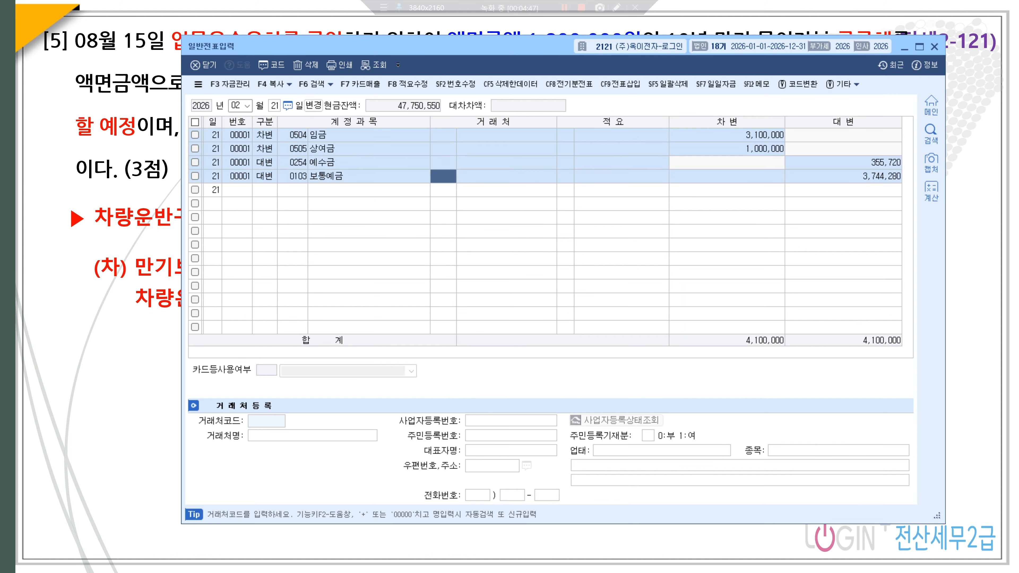
- Debit 0953 기부금 1,000,000 on an April 15 voucher
left_click(239, 104)
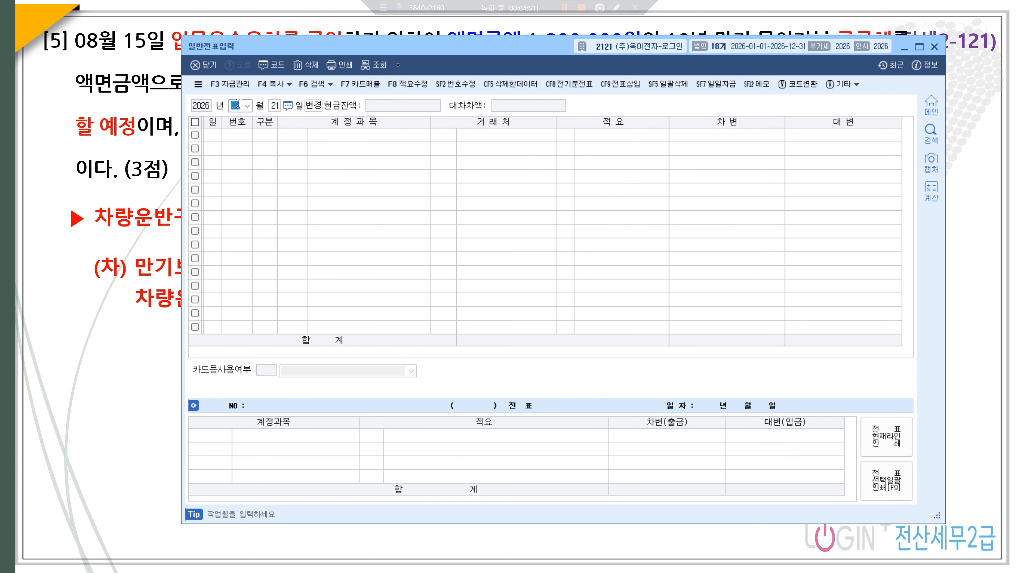
type("04153")
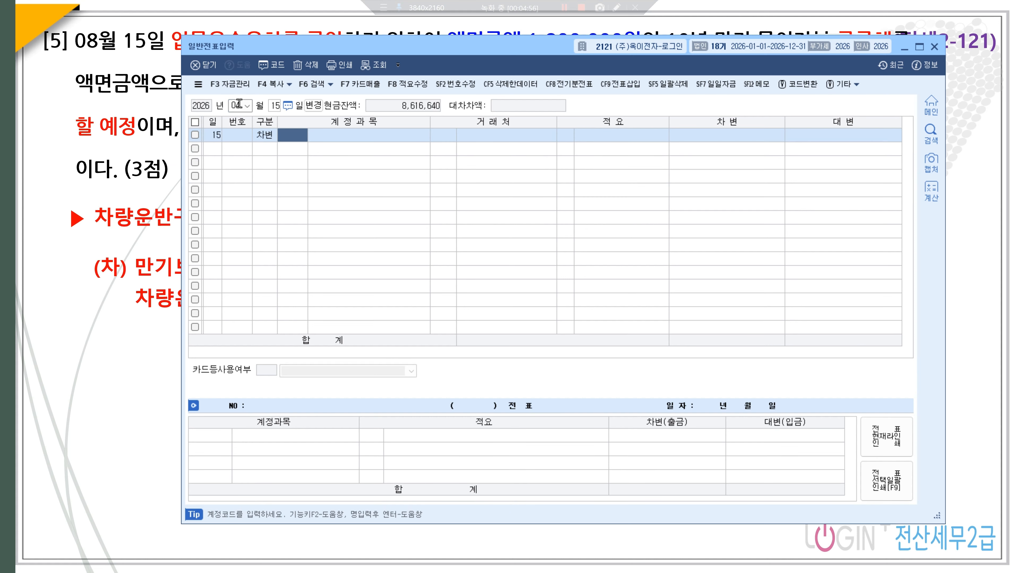
type("기부")
key("Return")
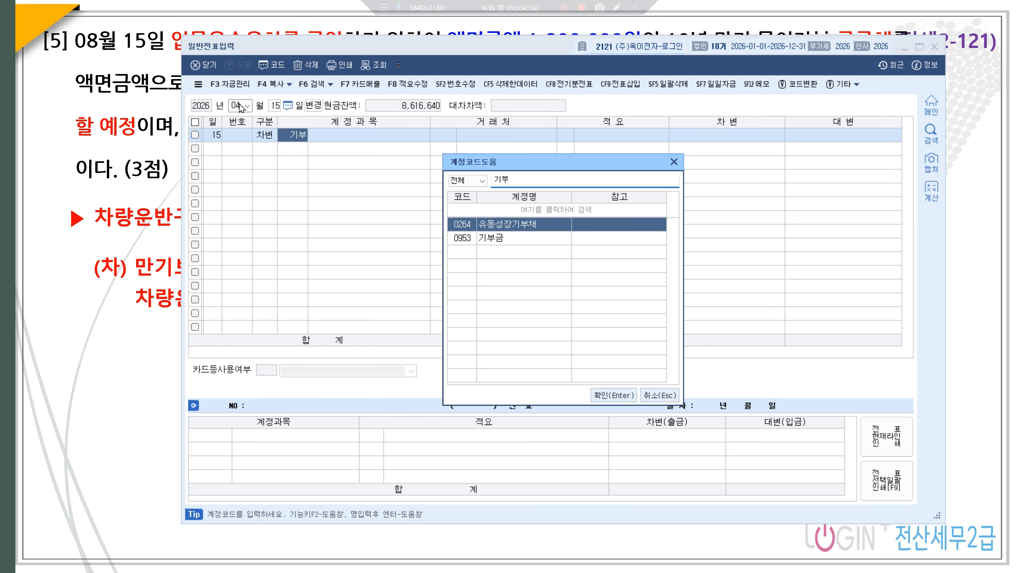
key("Down")
key("Return")
key("Return")
key("Return")
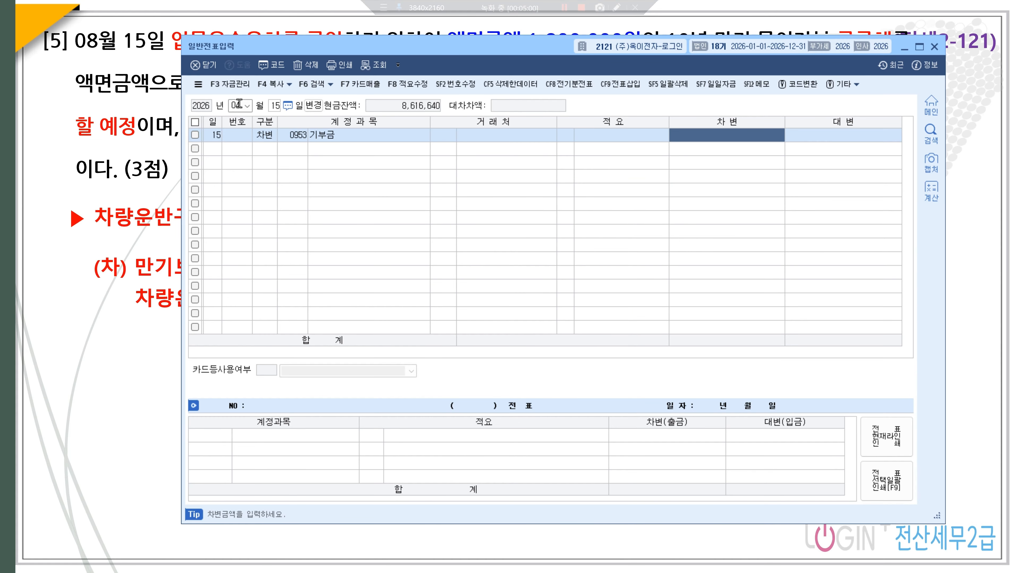
type("1000000")
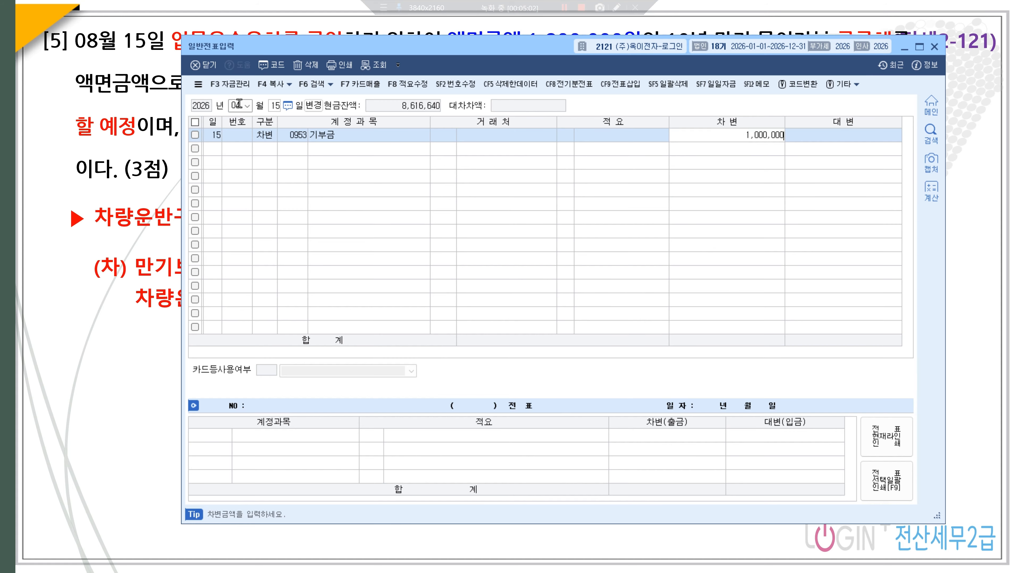
key("Return")
- Credit 0150 제품 with standard summary 8, 타계정으로 대체액 손익계산서 반영분
type("4젤")
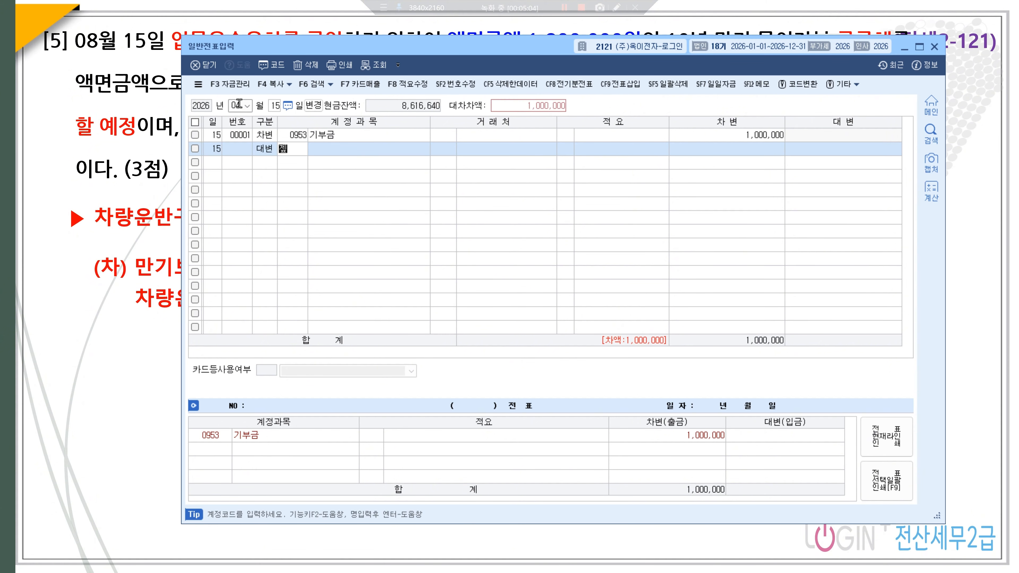
type("품")
key("Return")
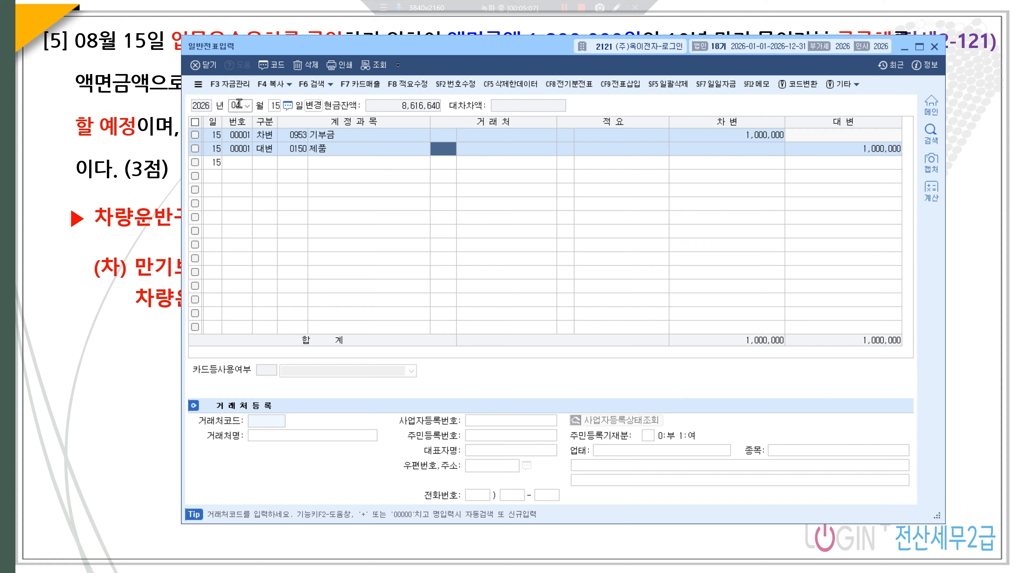
key("Return")
key("F2")
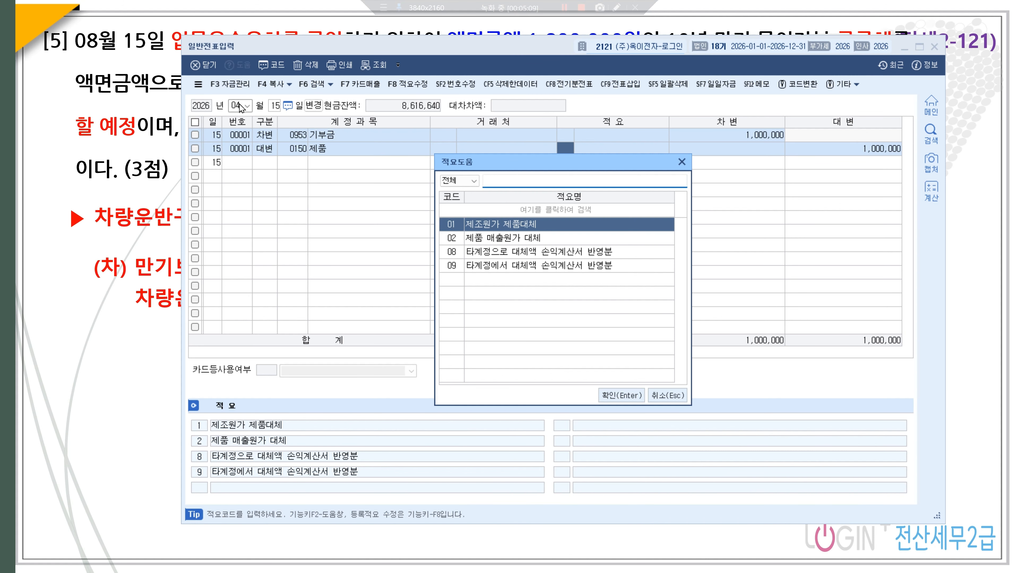
key("Down")
key("Down")
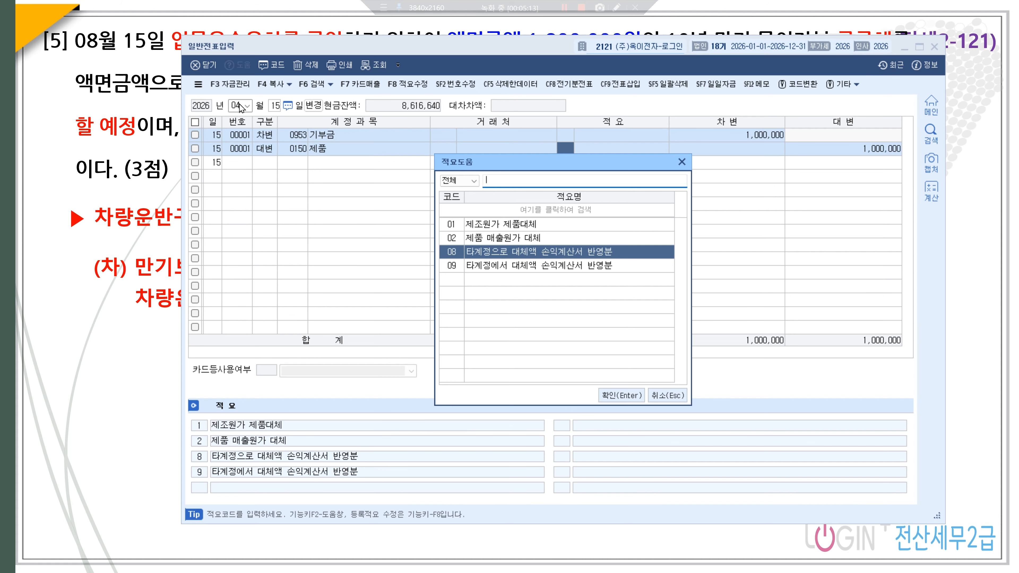
key("Return")
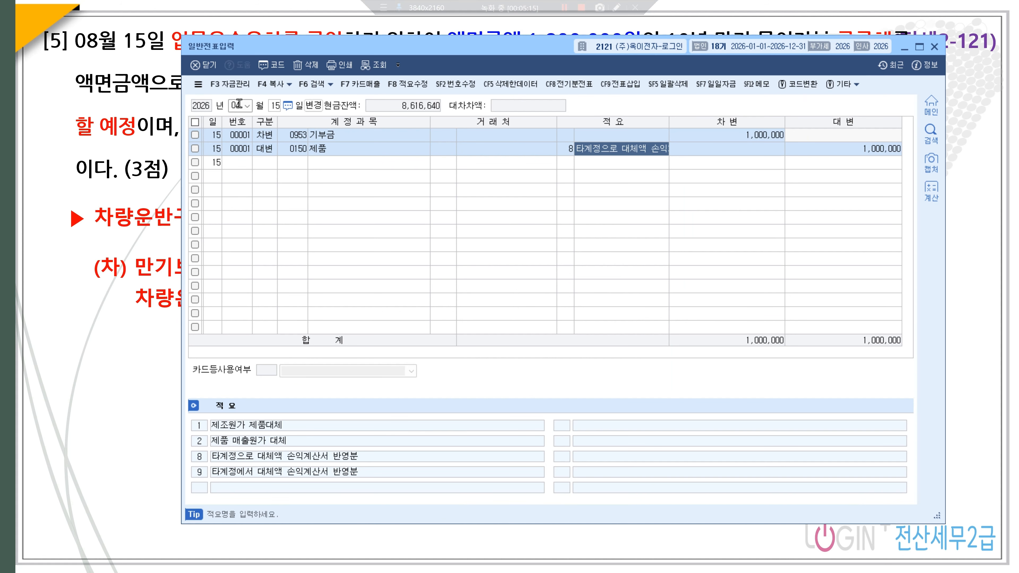
key("Return")
key("Return")
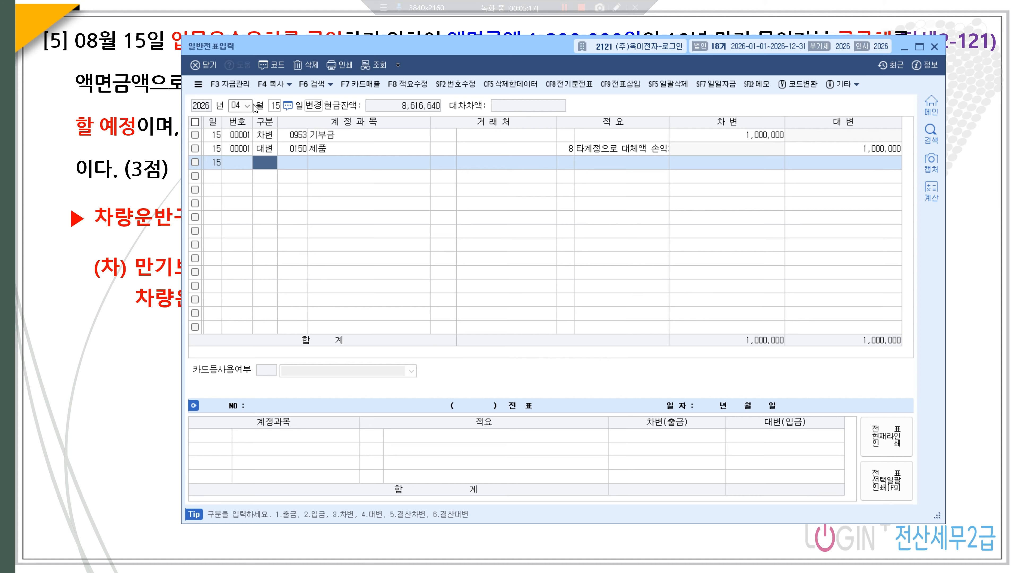
left_click(237, 107)
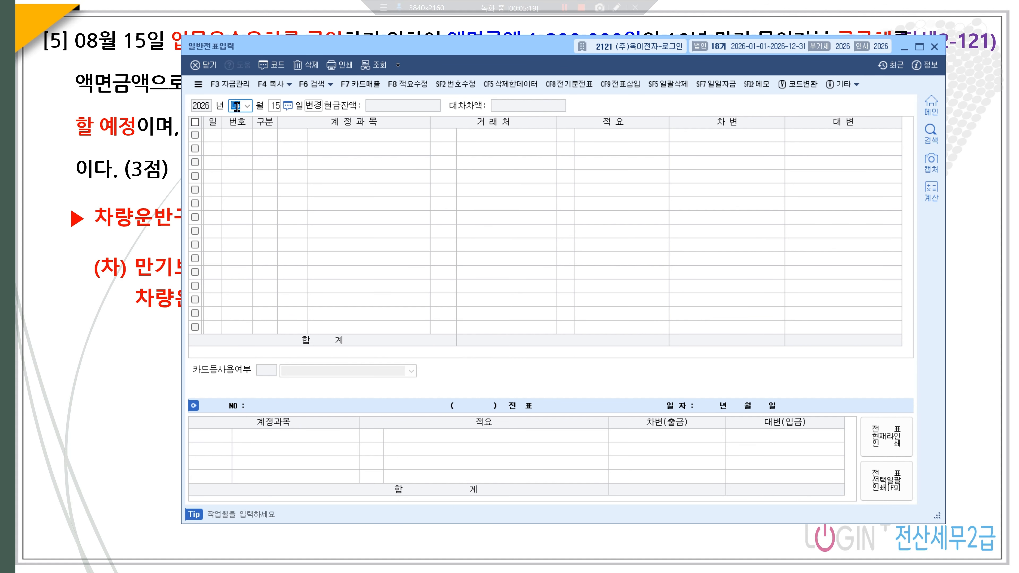
- Go to July 1 and start a credit line for 0110 받을어음
type("07")
key("Return")
type("1")
key("Return")
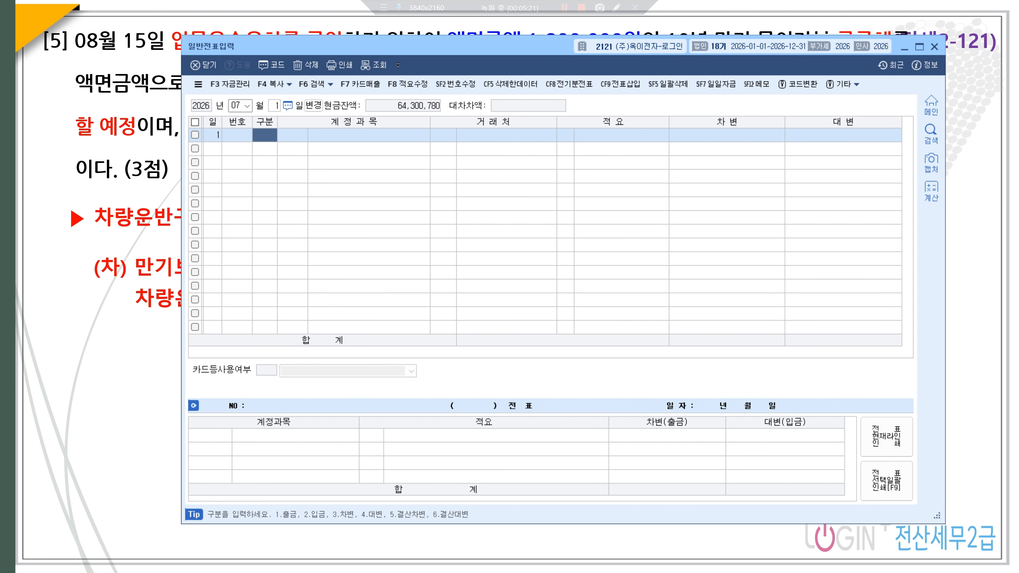
type("4")
key("Return")
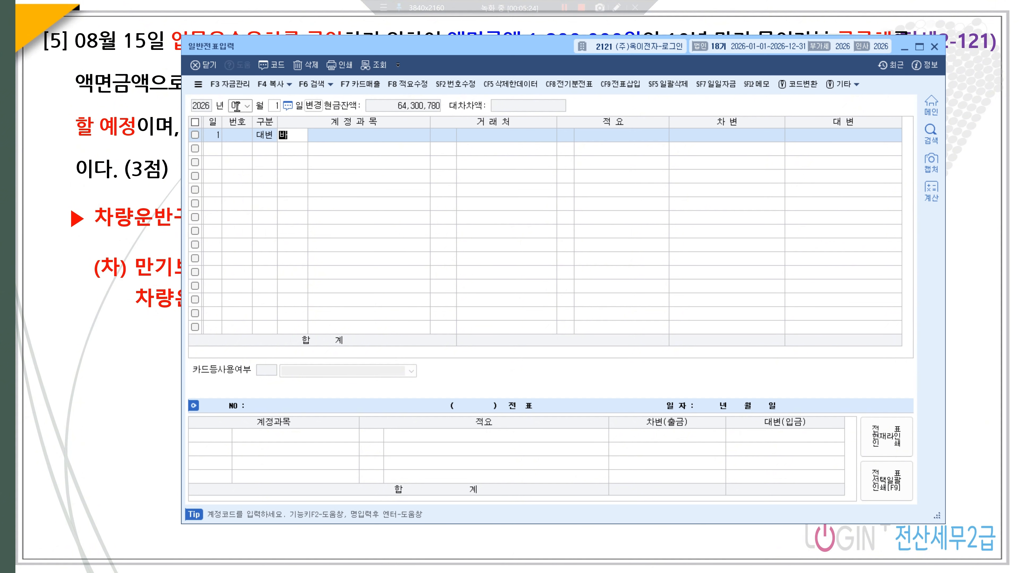
type("받을")
key("Return")
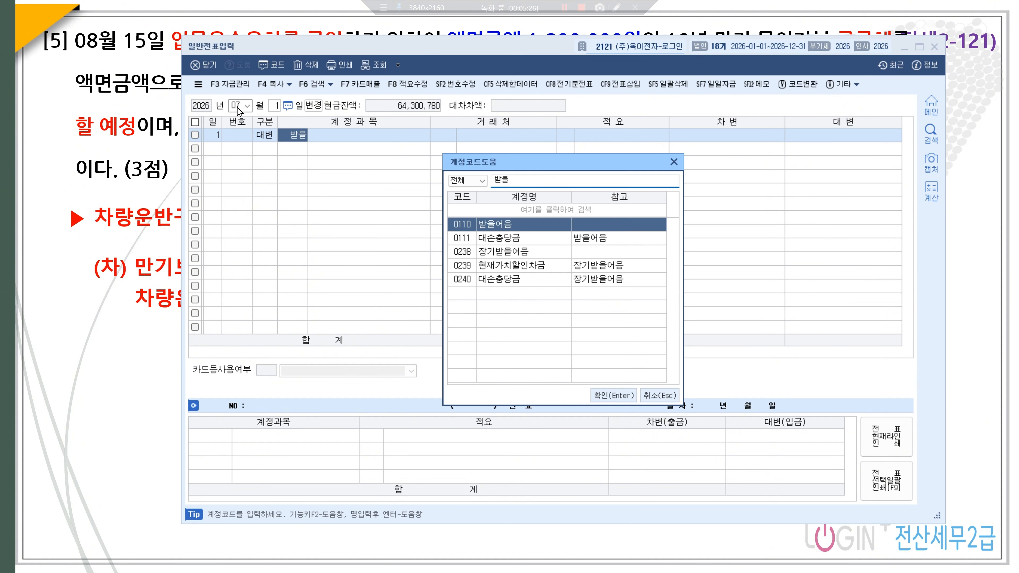
key("Return")
key("Return")
- Set trading partner (주)성남 and a credit amount of 10,000,000
key("Left")
key("Left")
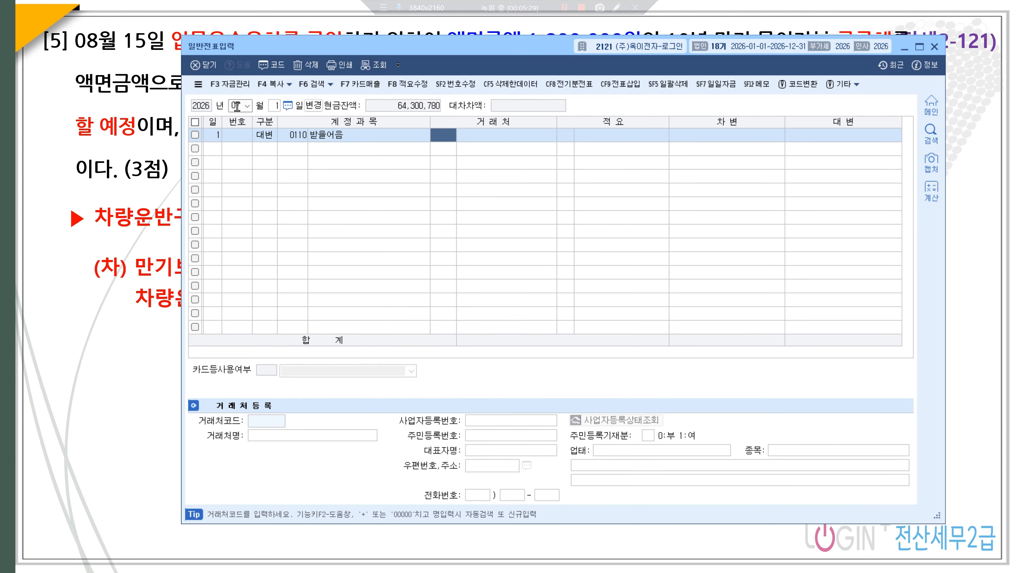
type("성남")
key("Return")
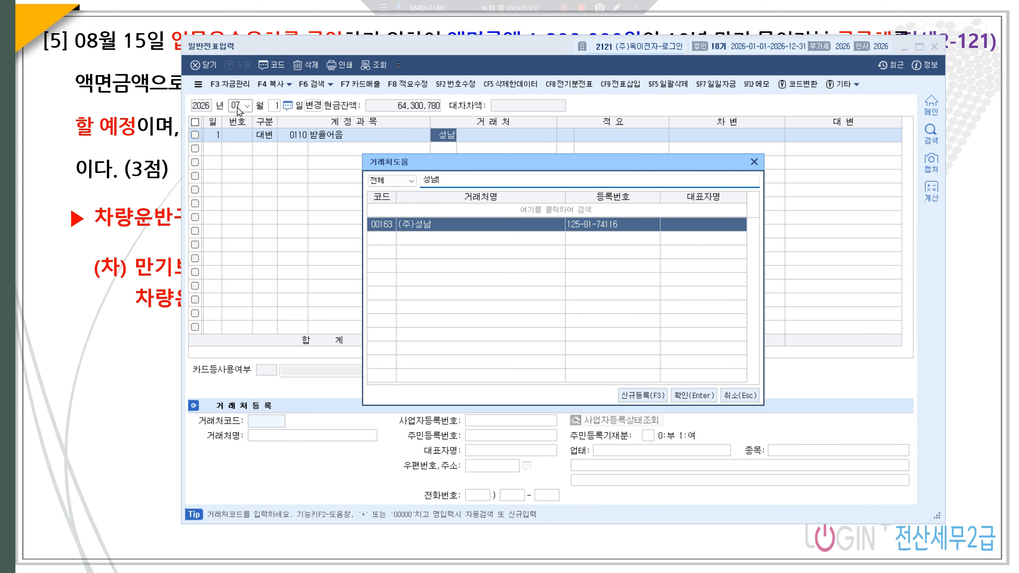
key("Return")
key("Return")
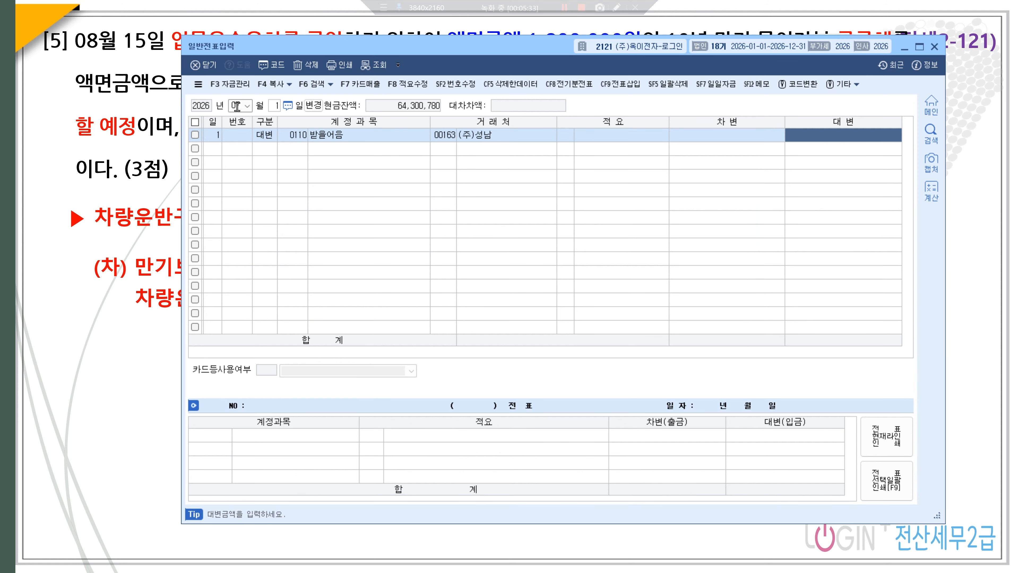
type("10000000")
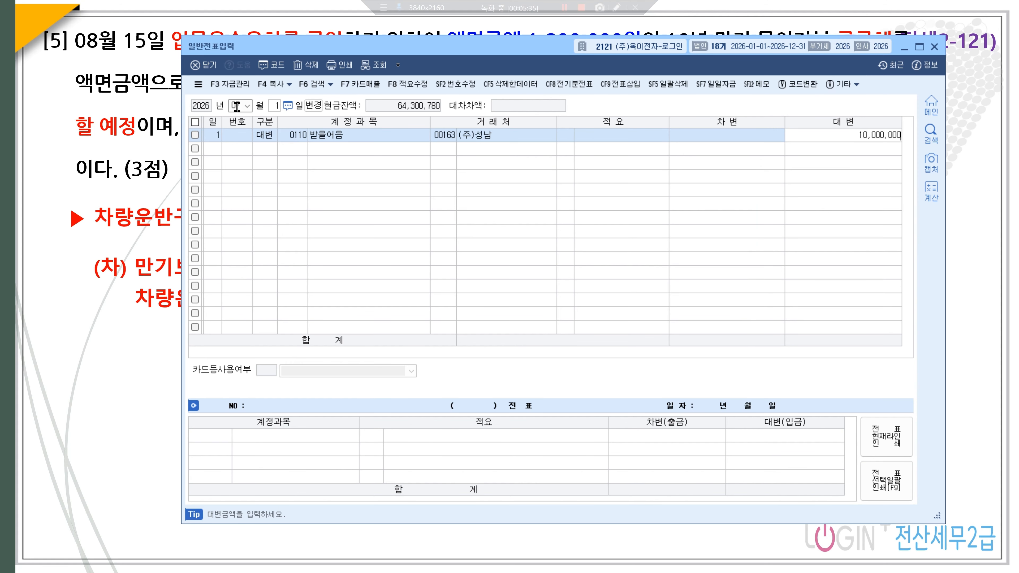
key("Return")
- Debit 0956 매출채권처분손실 500,000
type("3")
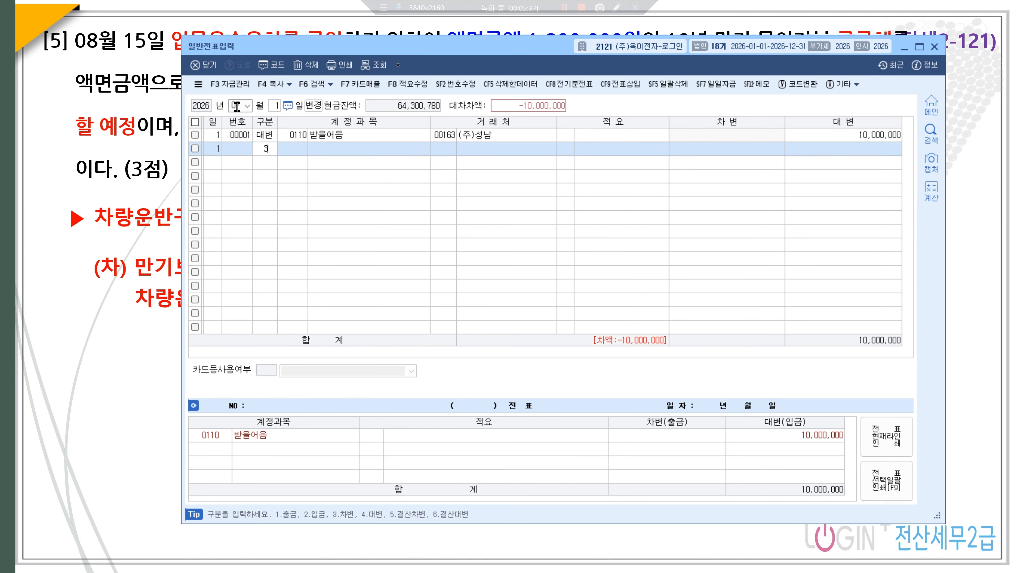
key("Return")
type("매출채")
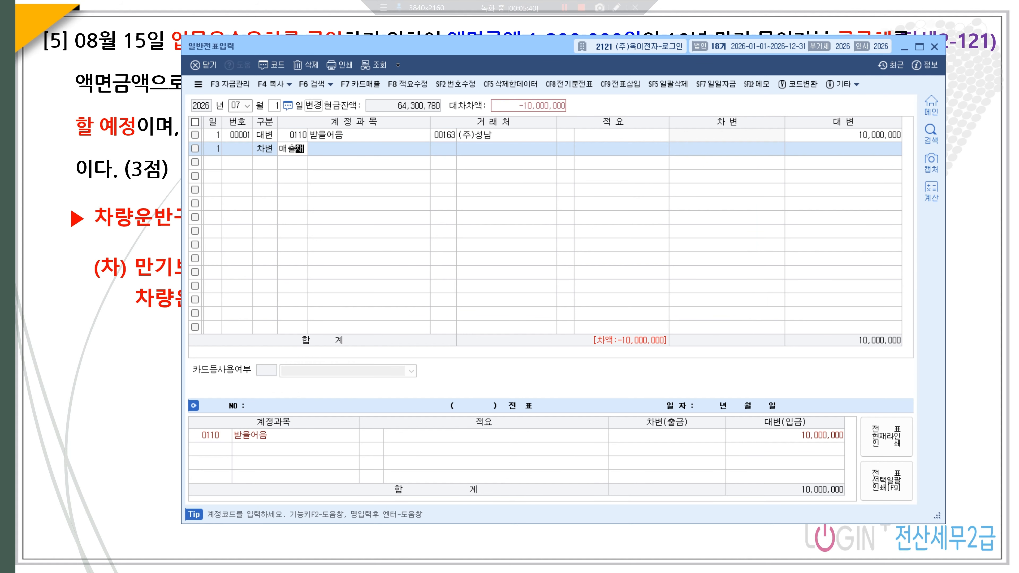
key("Return")
key("Return")
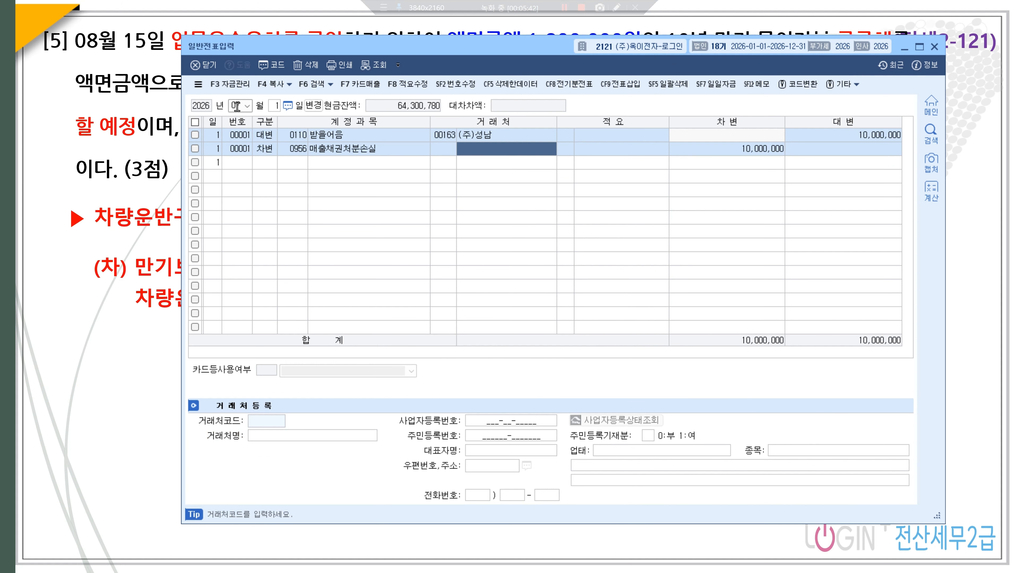
key("Return")
key("Return")
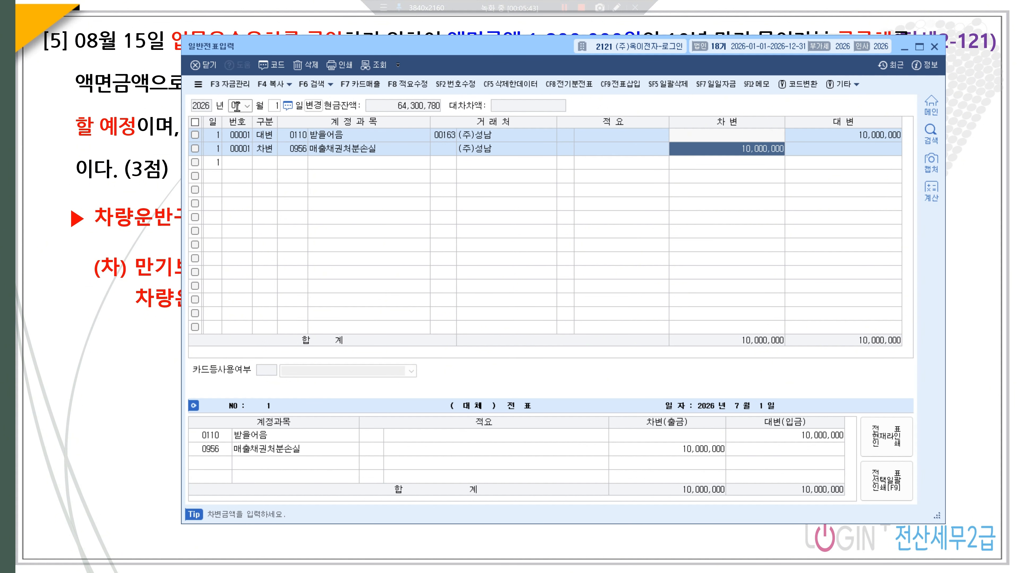
type("500000")
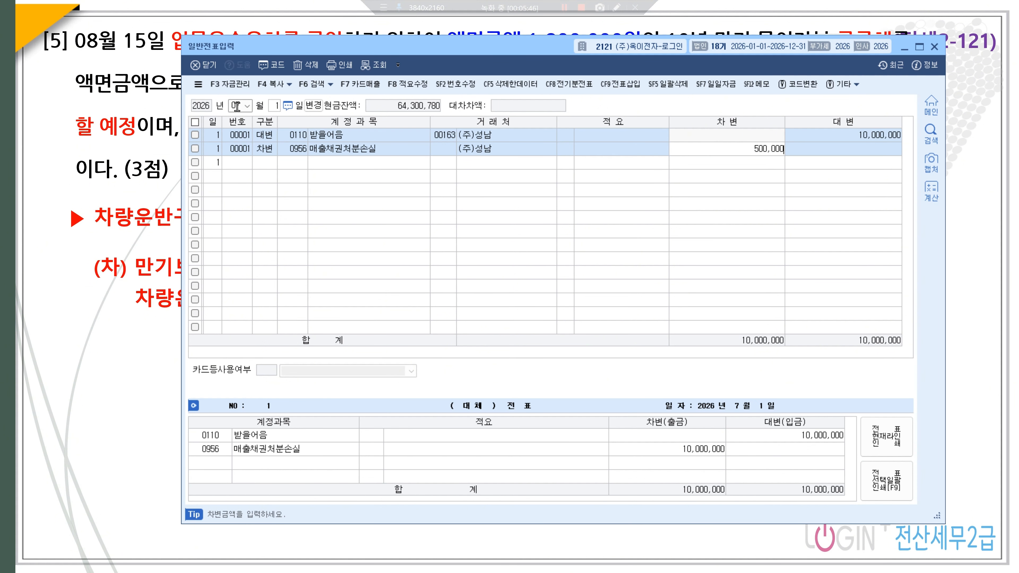
key("Return")
- Debit 0103 보통예금 for the remaining 9,500,000 to balance the voucher
type("3")
key("Return")
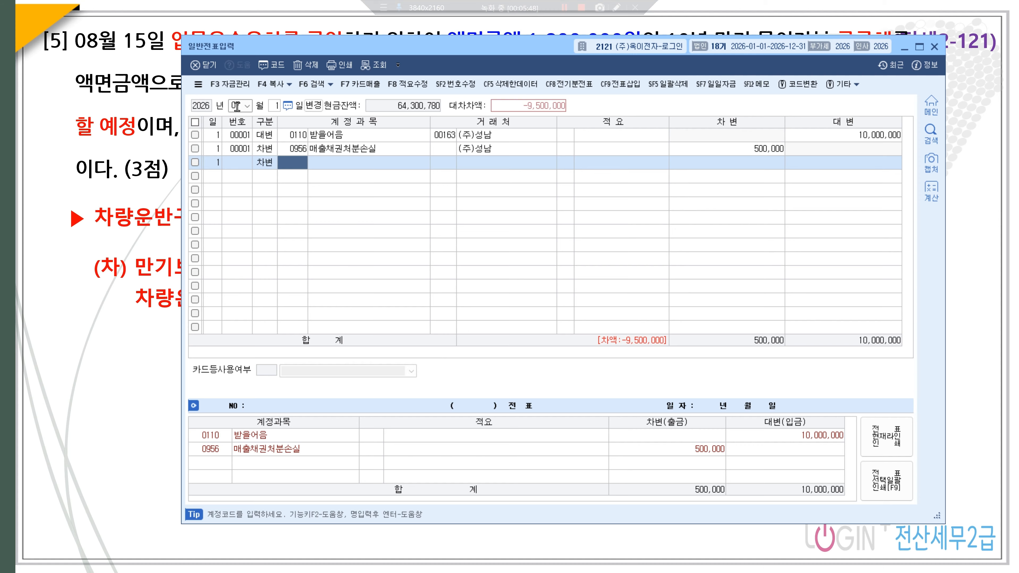
type("103")
key("Return")
key("Return")
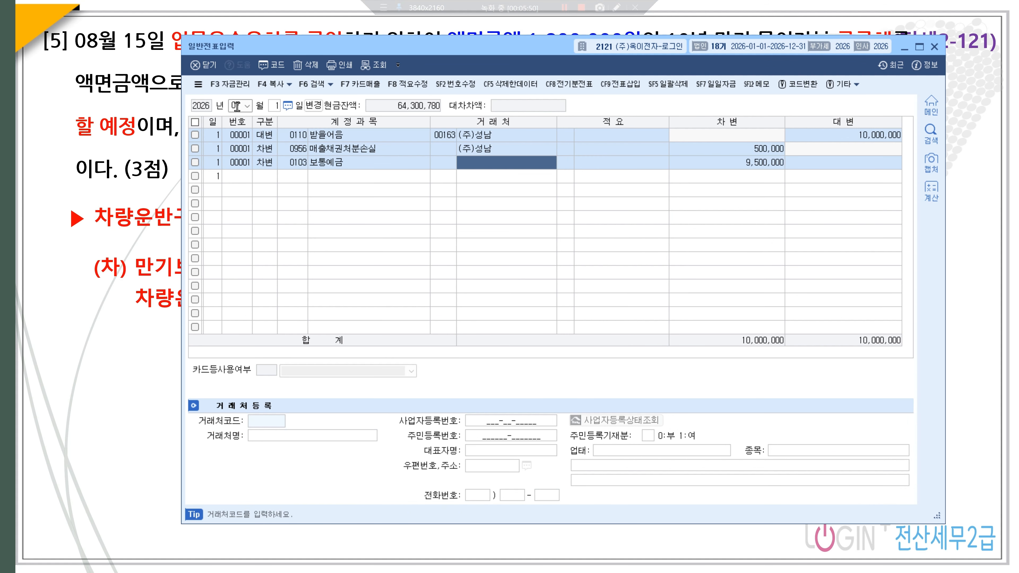
key("Return")
key("Return")
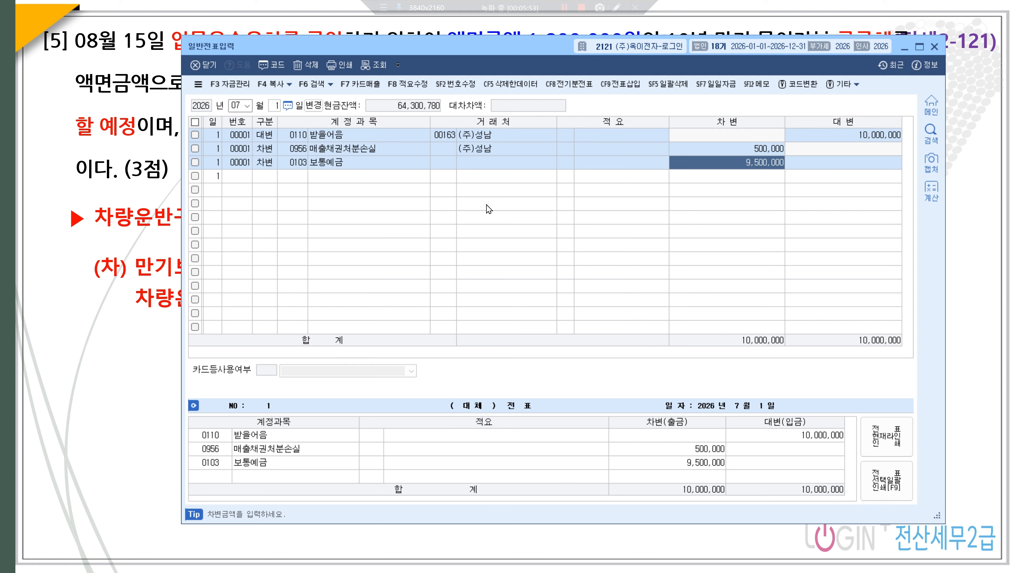
left_click(239, 104)
- Credit 0103 보통예금 1,800,000 on an August 15 voucher
type("08")
key("Return")
type("15")
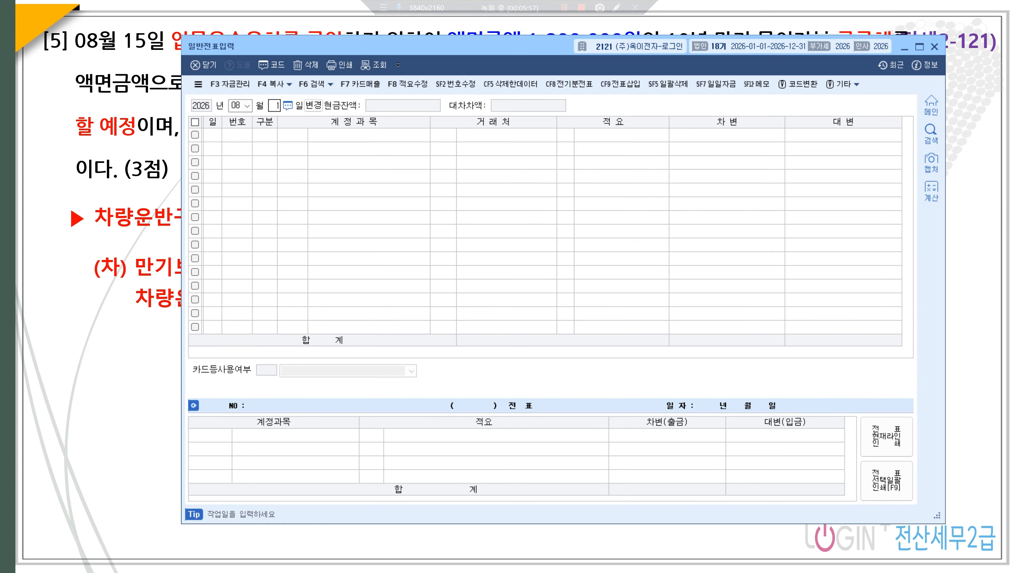
key("Return")
type("4")
key("Return")
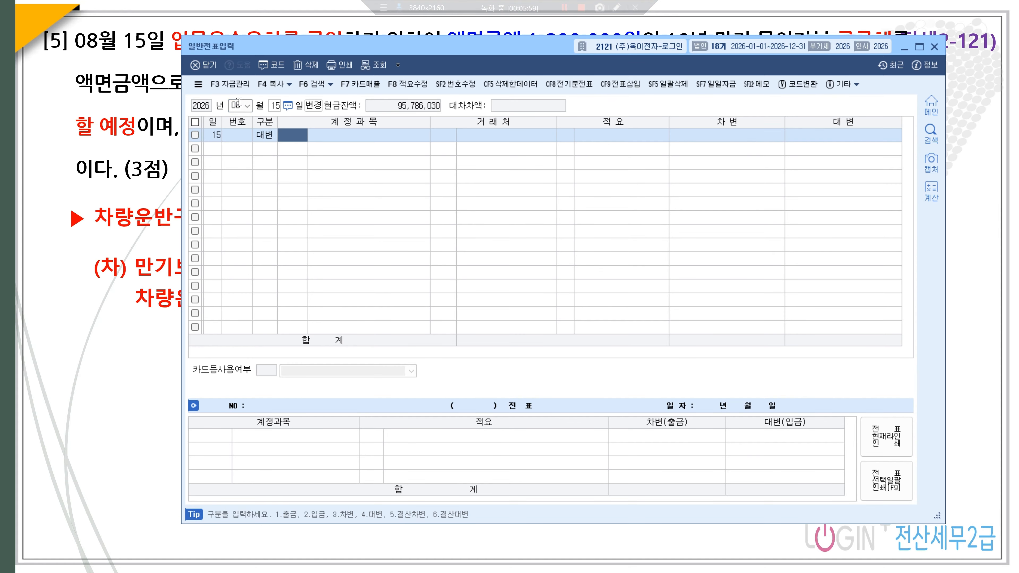
type("103")
key("Return")
key("Return")
key("Return")
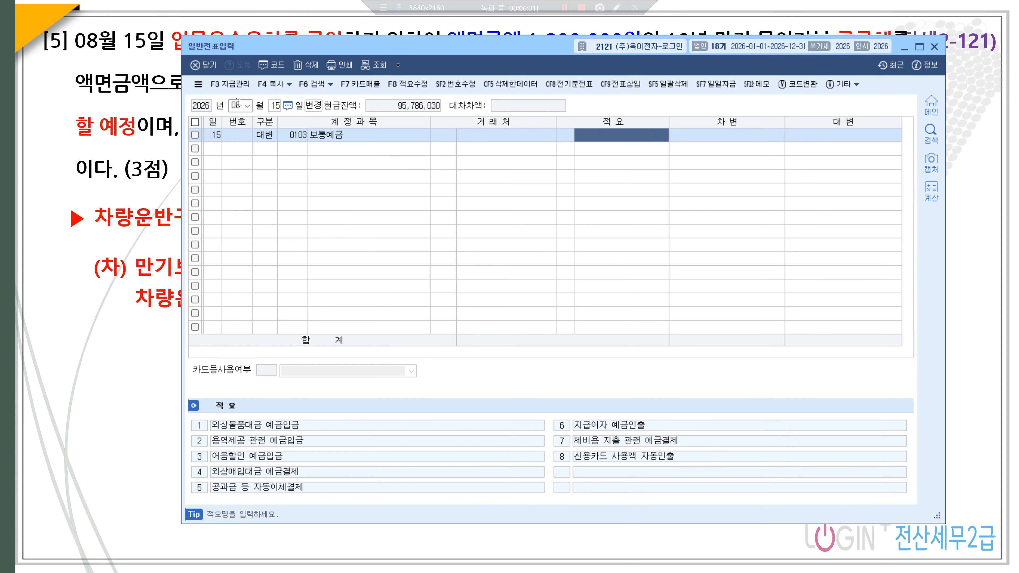
type("1,800,000")
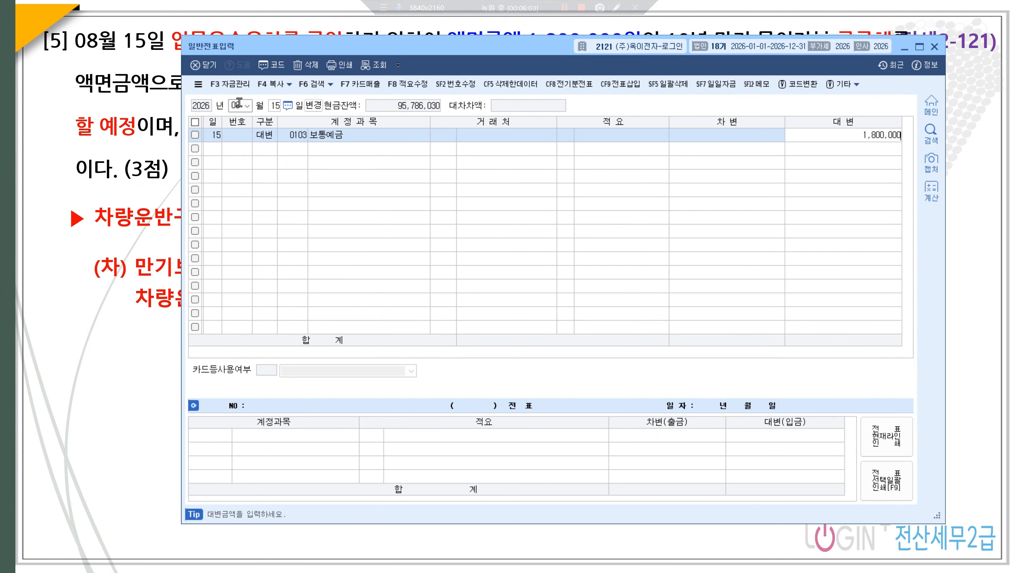
key("Return")
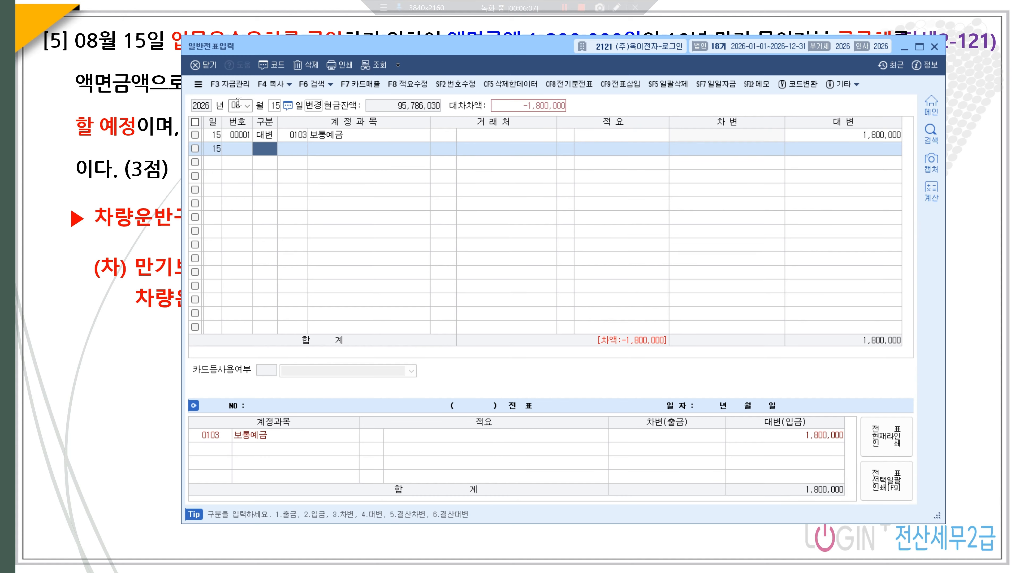
- Debit 0181 만기보유증권 800,000
type("3")
key("Return")
type("만기보")
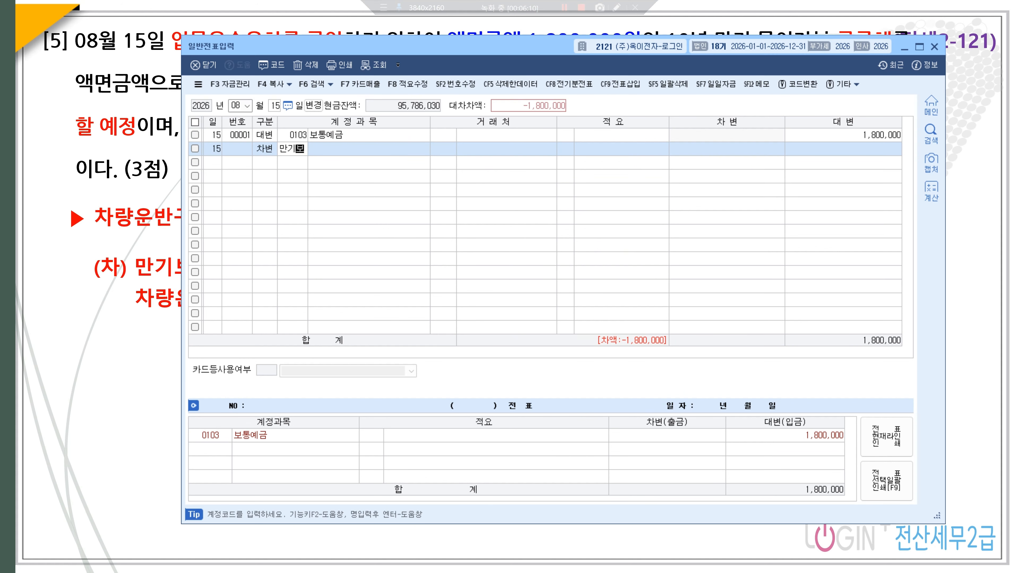
key("Return")
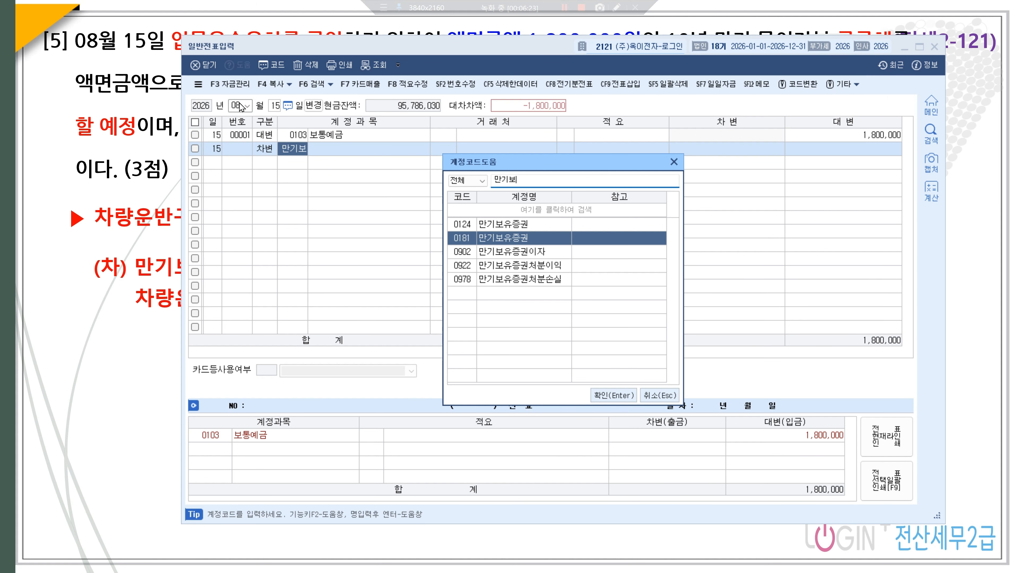
key("Return")
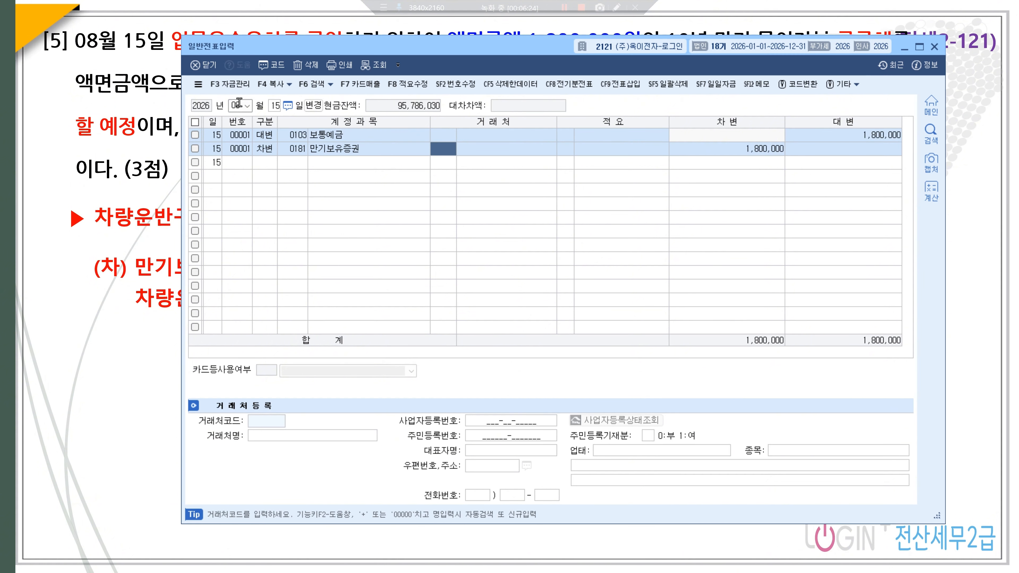
key("Return")
key("Return")
key("Return")
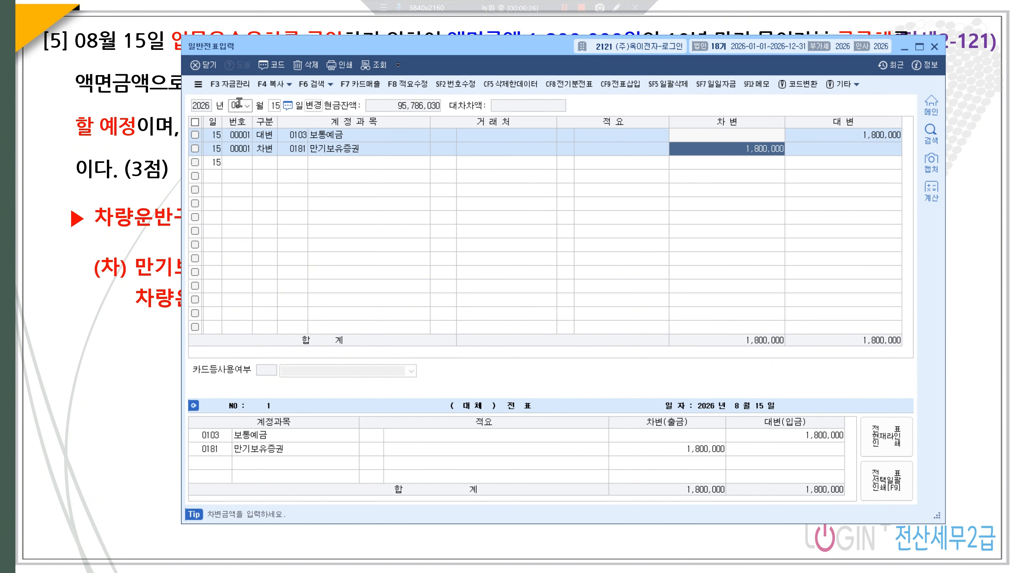
type("800,000")
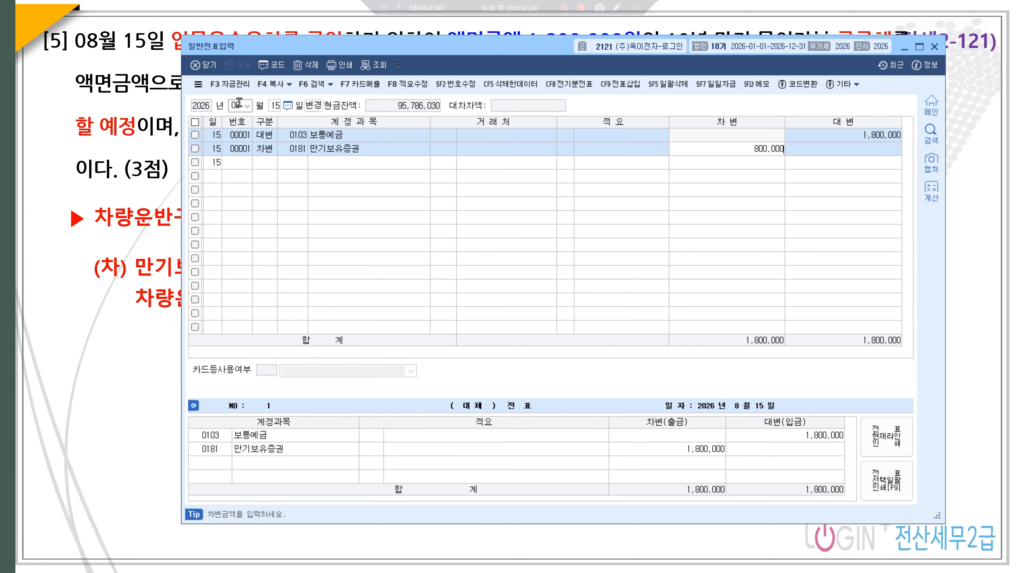
key("Return")
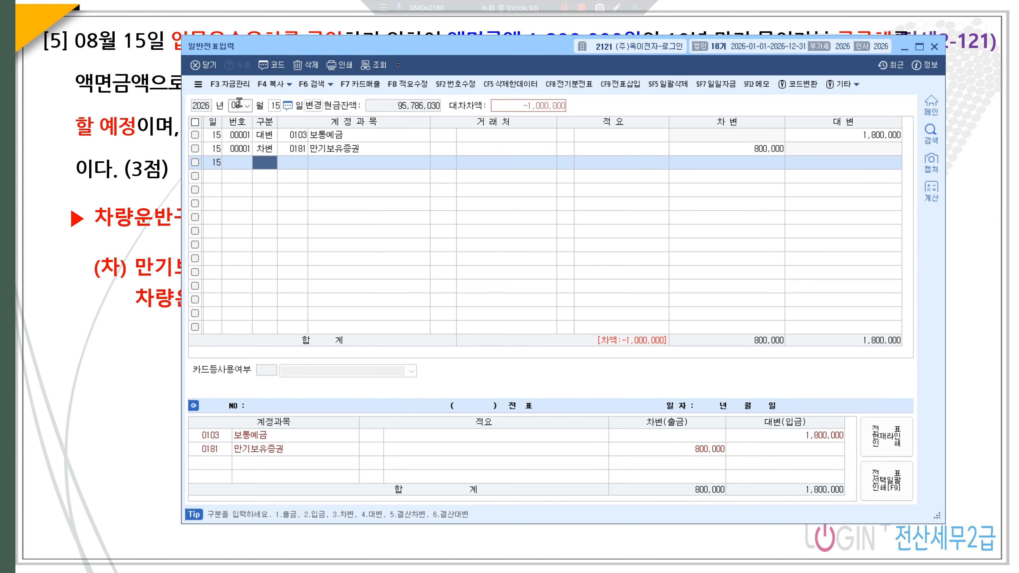
- Add a final debit line on 0208 차량운반구 for the balancing 1,000,000
type("3")
key("Return")
type("차량운")
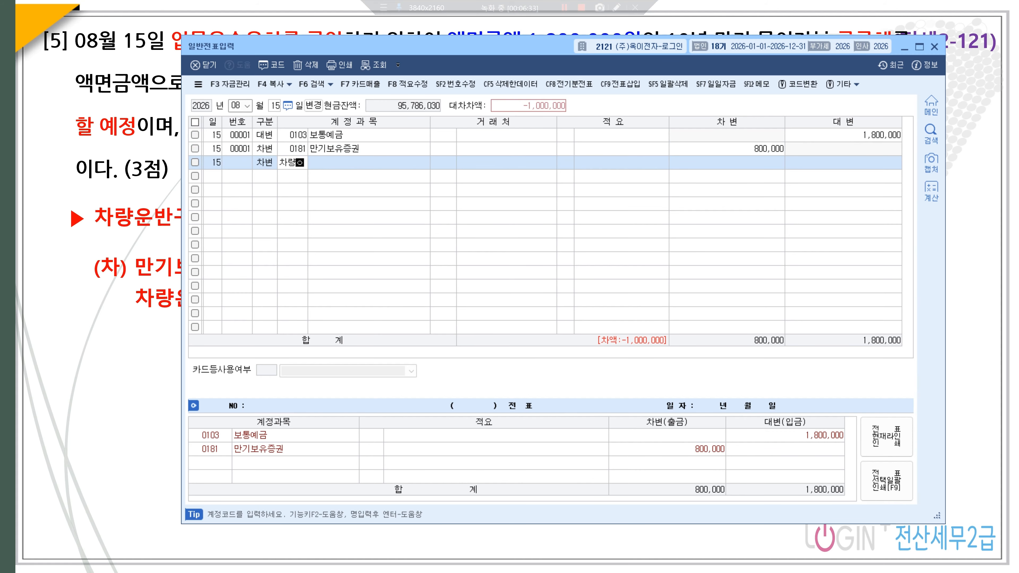
key("Return")
key("Return")
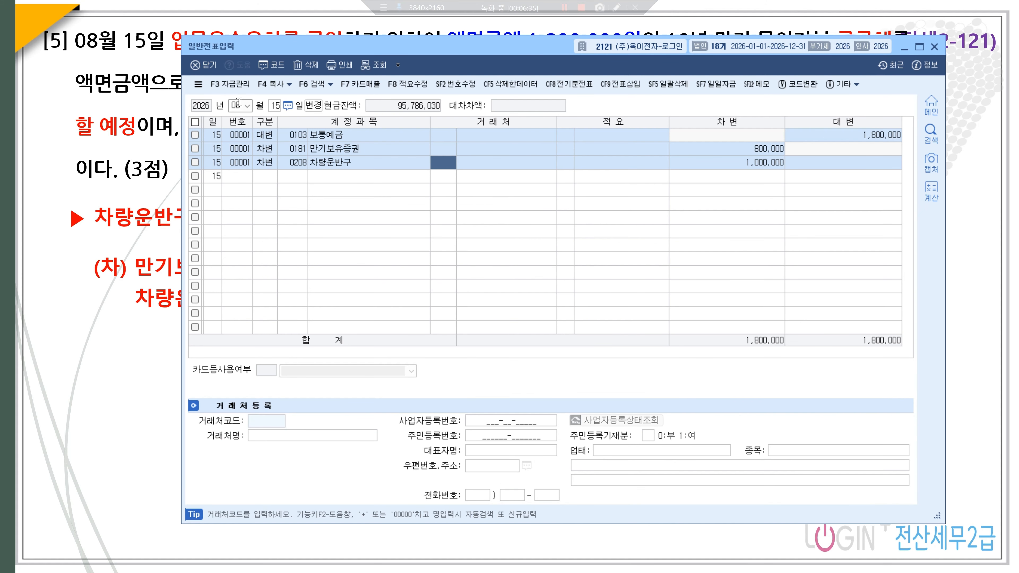
key("Return")
key("Return")
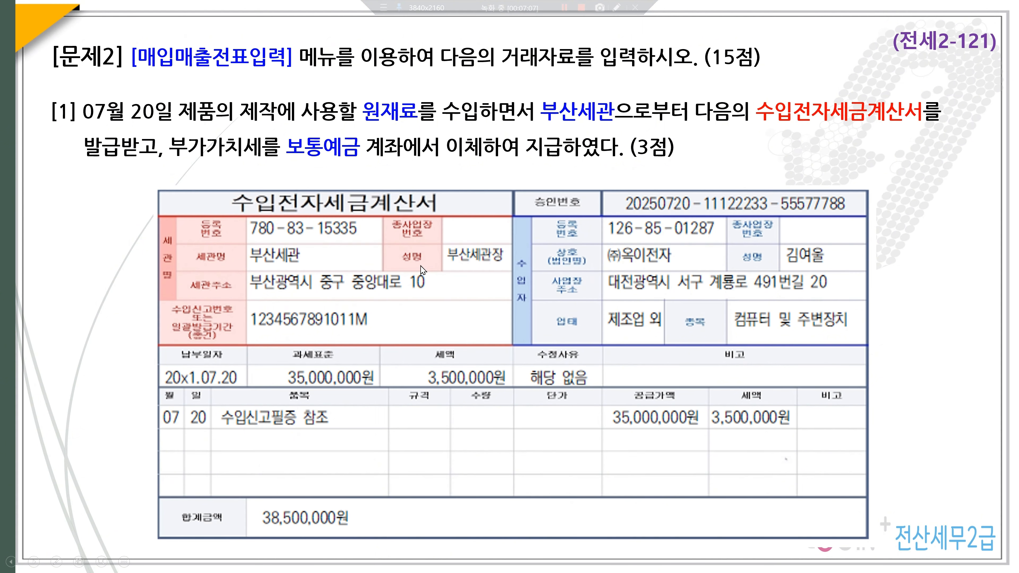
- Advance to the answer slide: 55.수입, supply value 35,000,000, VAT 3,500,000
left_click(378, 184)
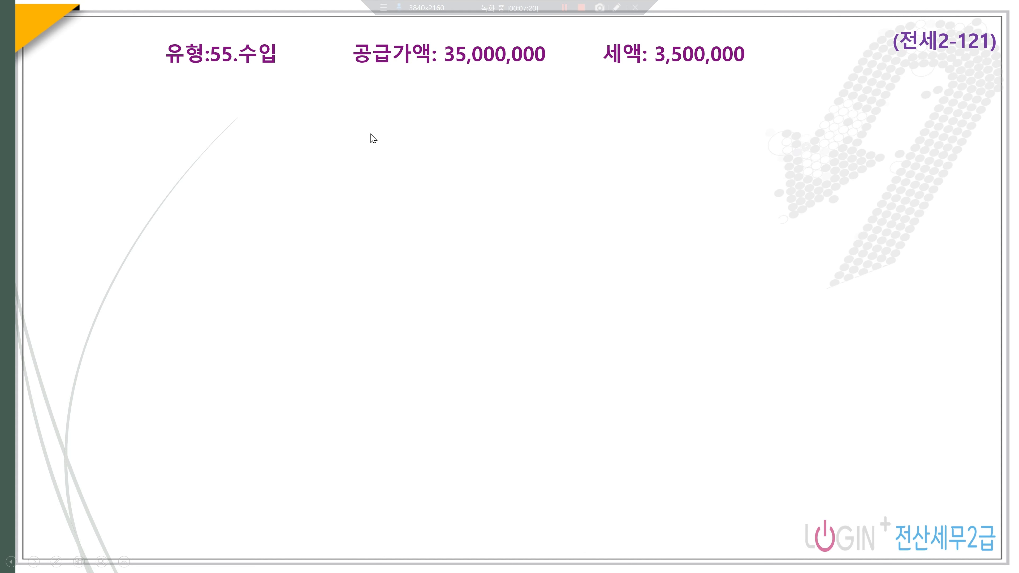
- Reveal the 3,500,000 V대급금/보통예금 entry, then show question [2]'s 장부가액 callout
left_click(282, 129)
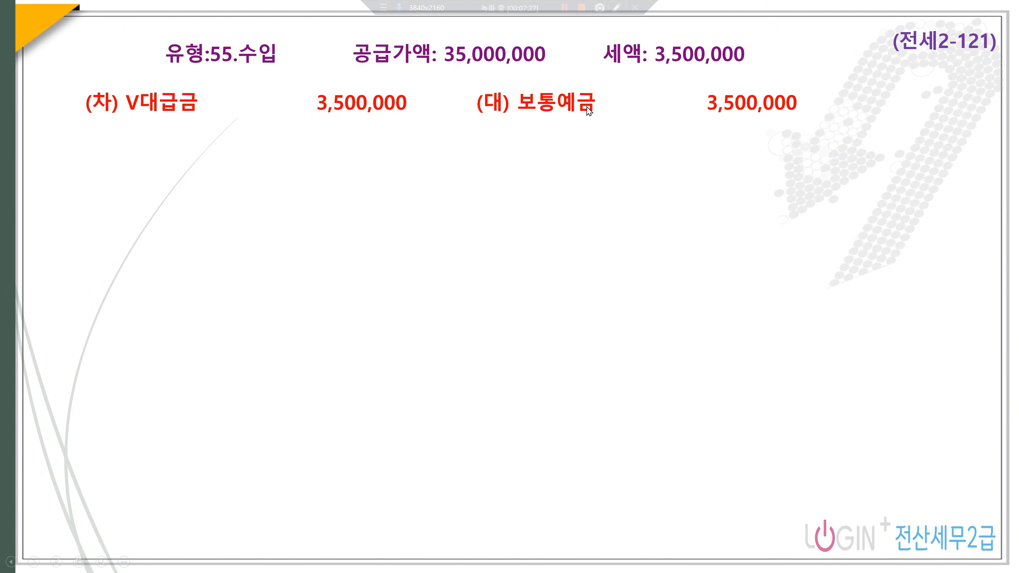
left_click(479, 182)
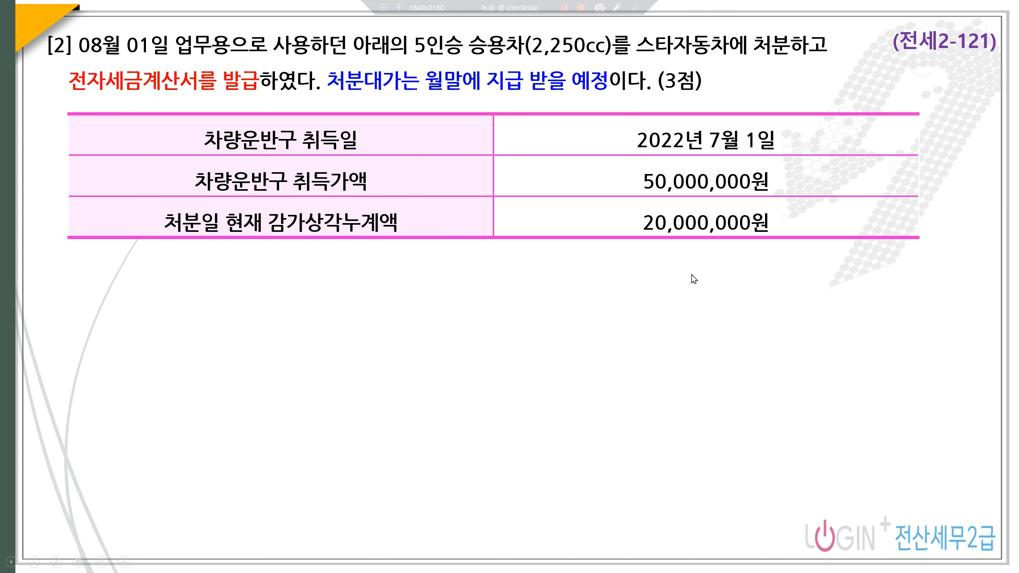
left_click(682, 186)
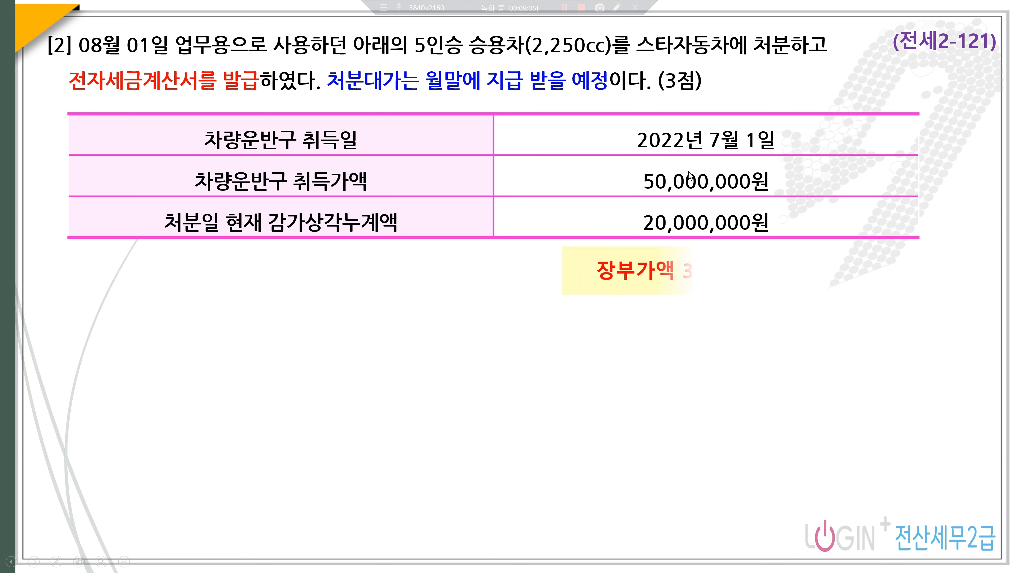
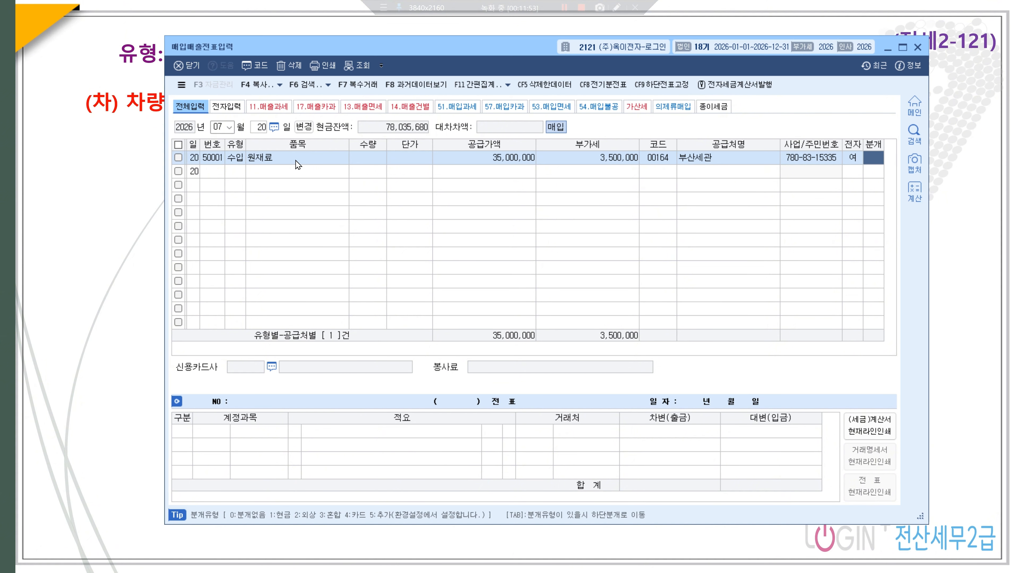
- Make the July 20 import entry a 혼합 journal: debit 부가세대급금 and credit 0103 보통예금, 3,500,000 each
type("3")
key("Return")
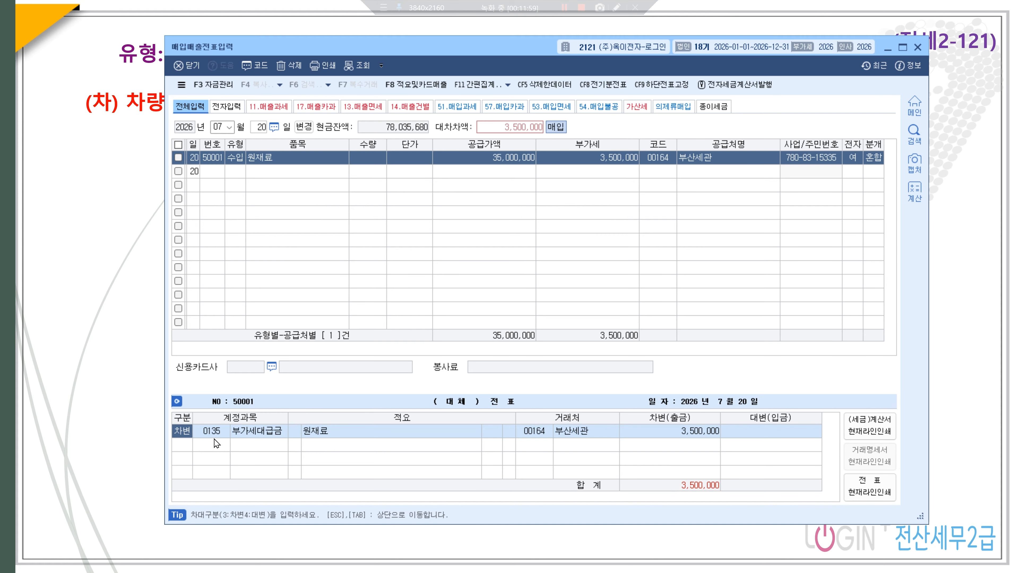
key("Return")
key("Return")
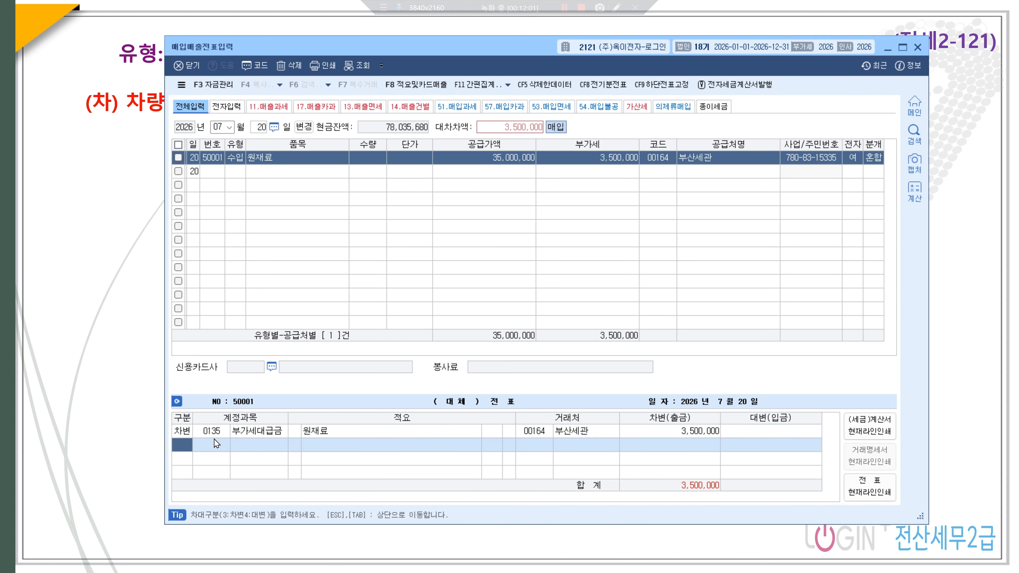
type("4")
key("Return")
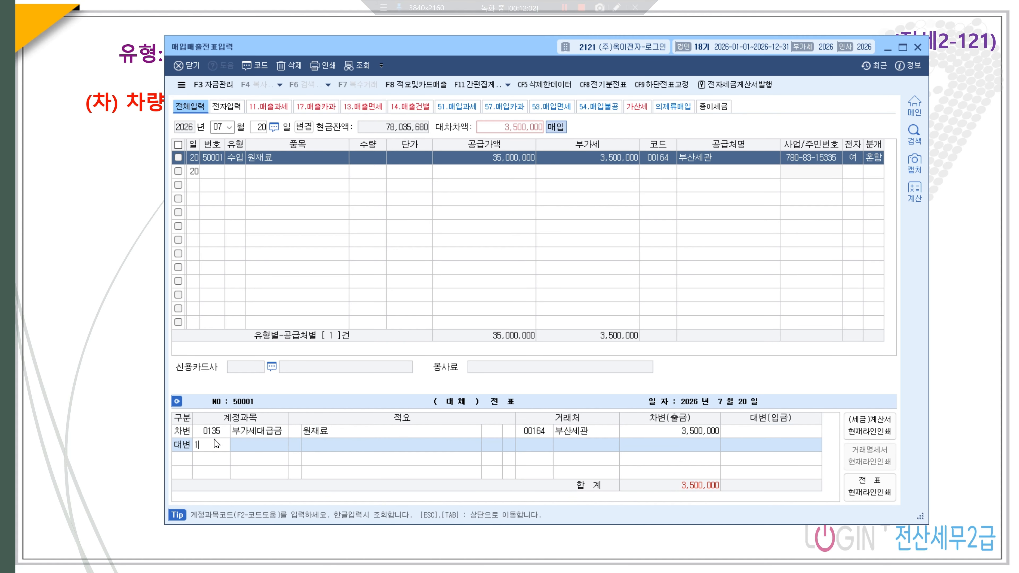
type("103")
key("Return")
key("Return")
key("Return")
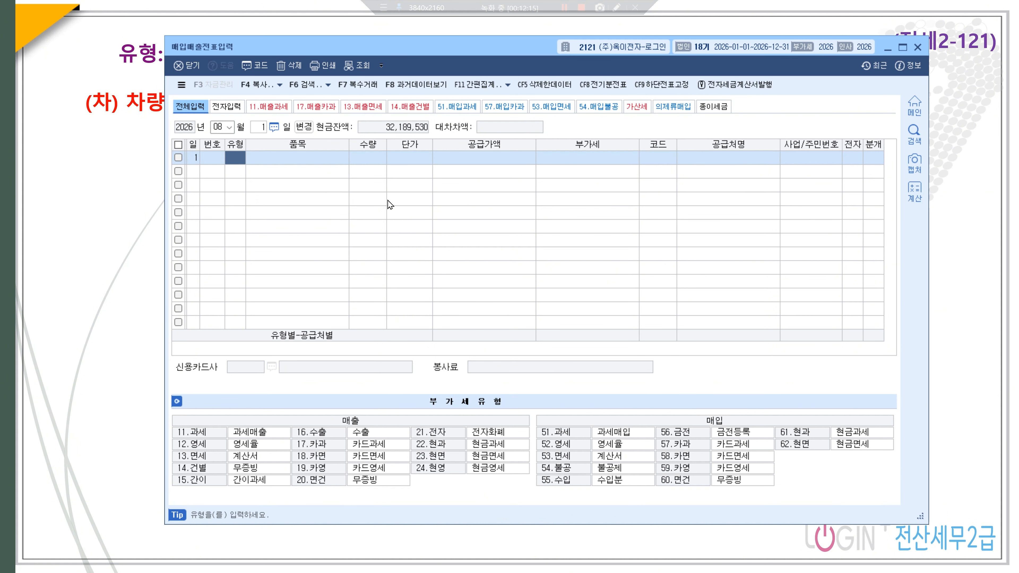
- Enter an 11 과세 sale of 차량, 25,000,000, to 스타자동차, with 전자 1 and 혼합 journal
type("11")
key("Return")
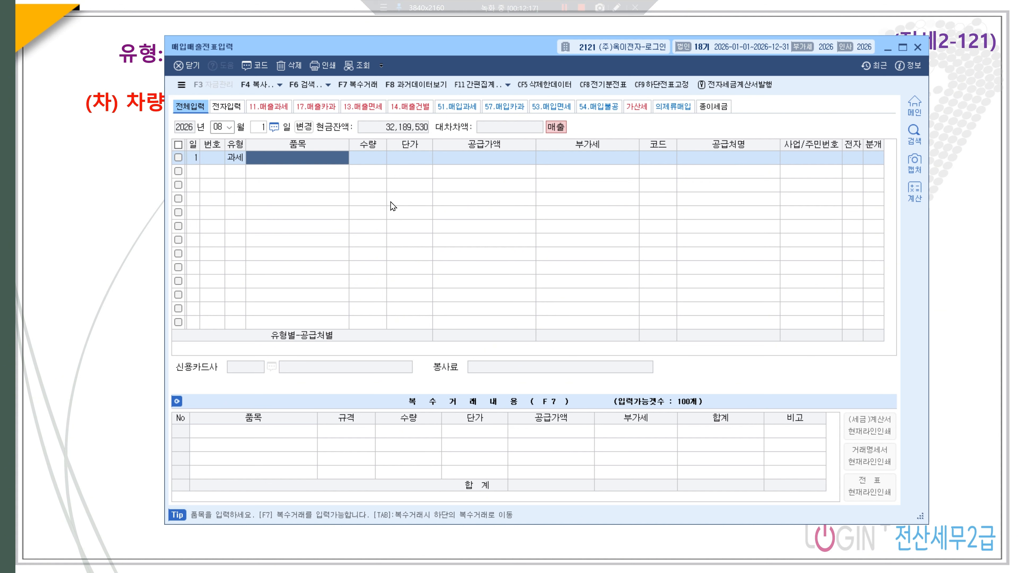
type("차량")
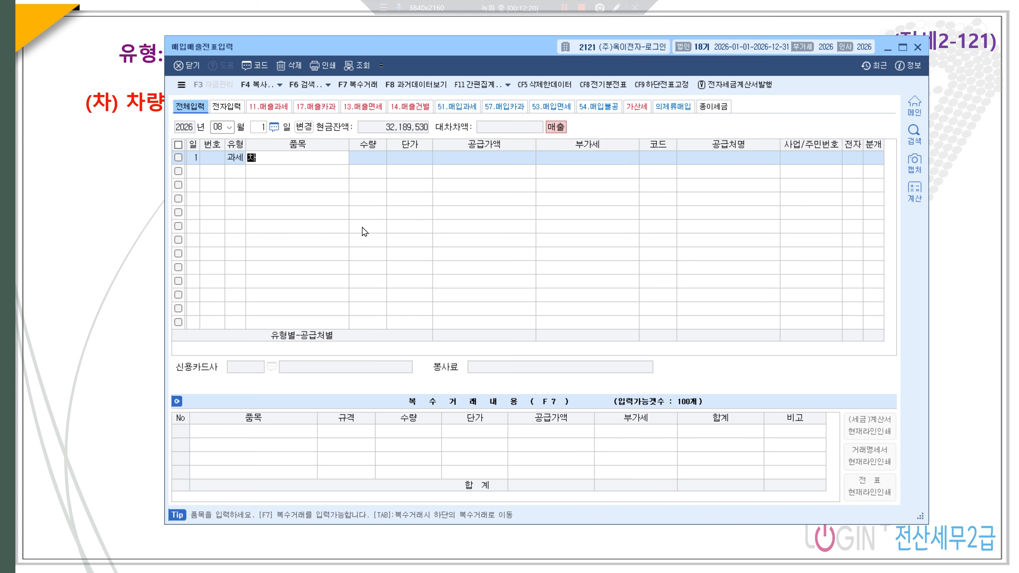
key("Return")
key("Return")
key("Return")
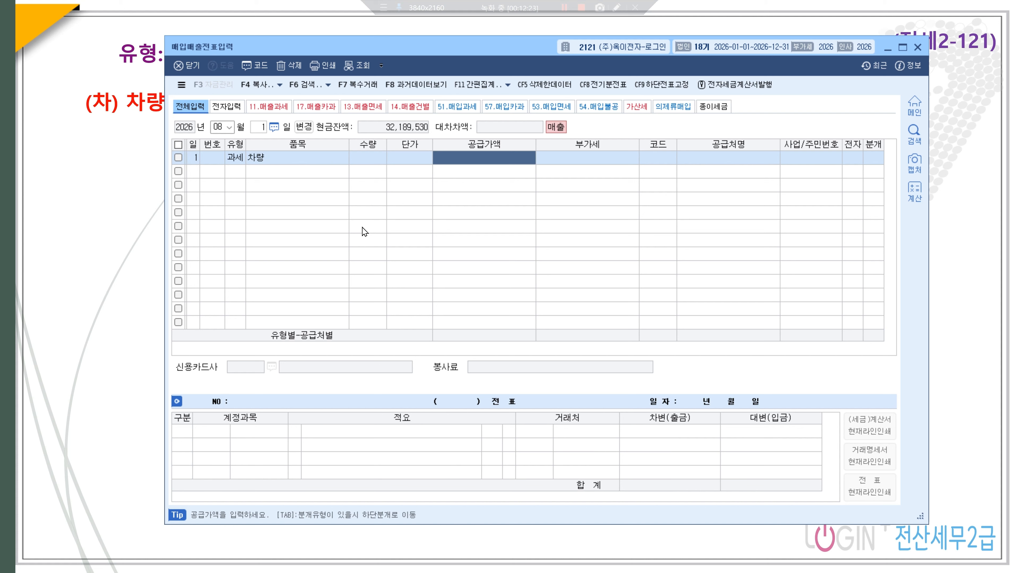
type("25000000")
key("Return")
key("Return")
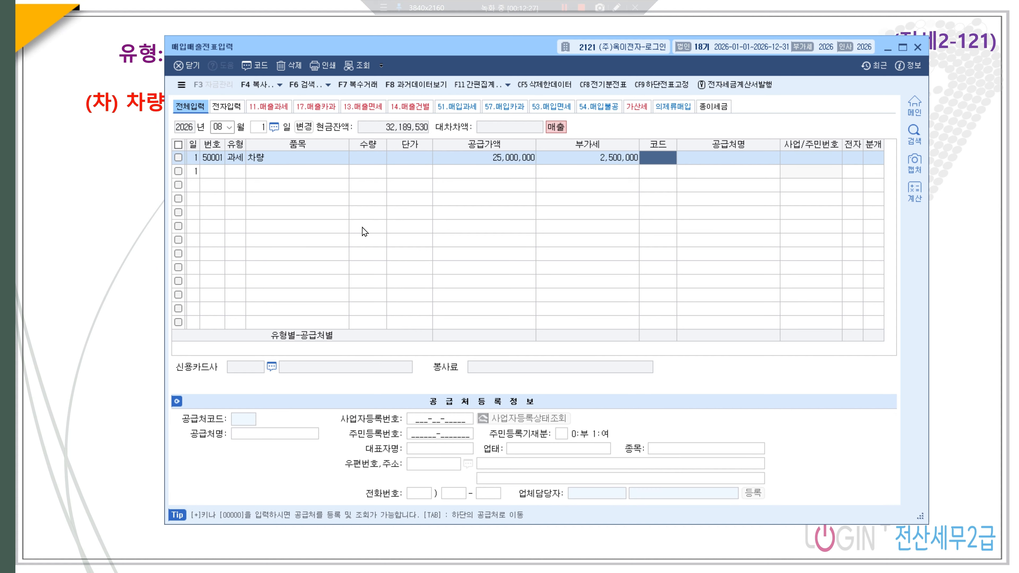
type("ㅅ타")
key("Return")
key("Return")
type("1")
key("Return")
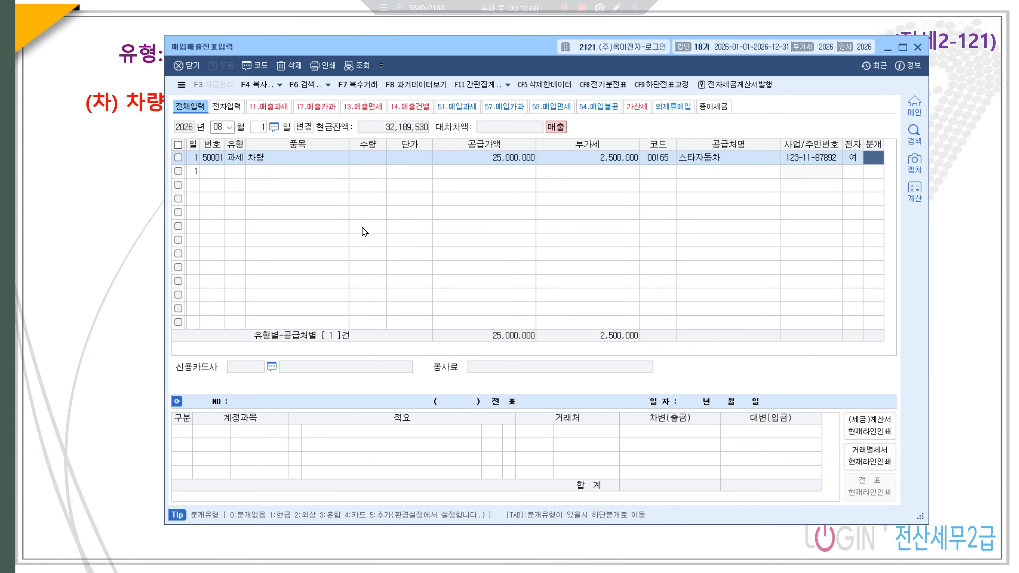
type("3")
key("Return")
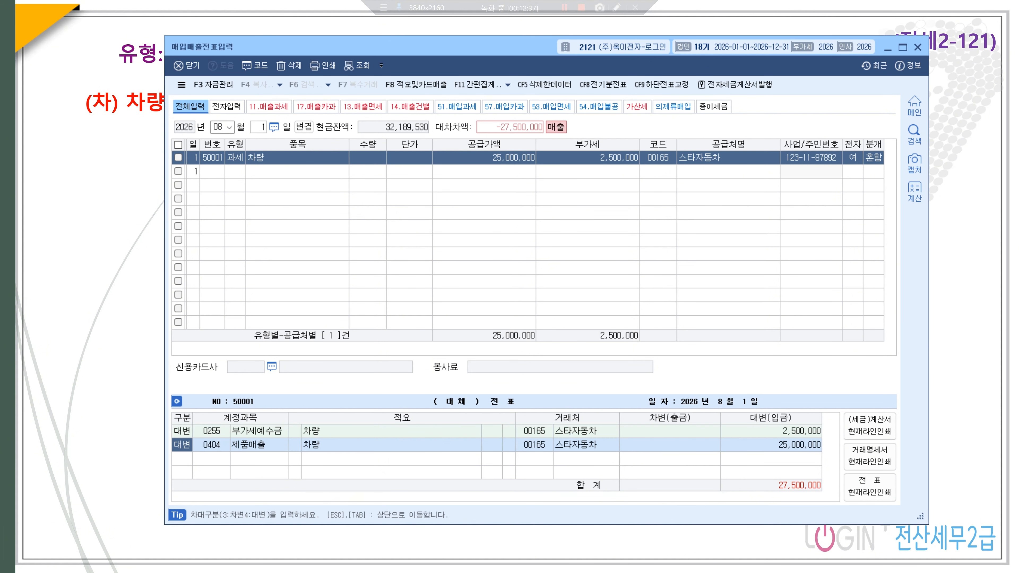
- Replace the 제품매출 credit with 0208 차량운반구 for 50,000,000
left_click(247, 446)
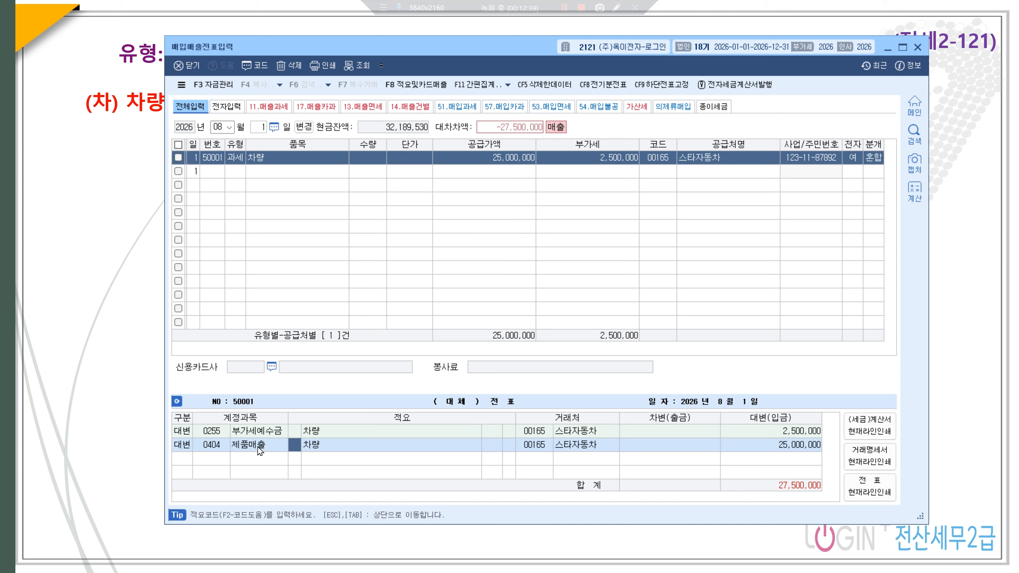
left_click(218, 442)
type("찰량")
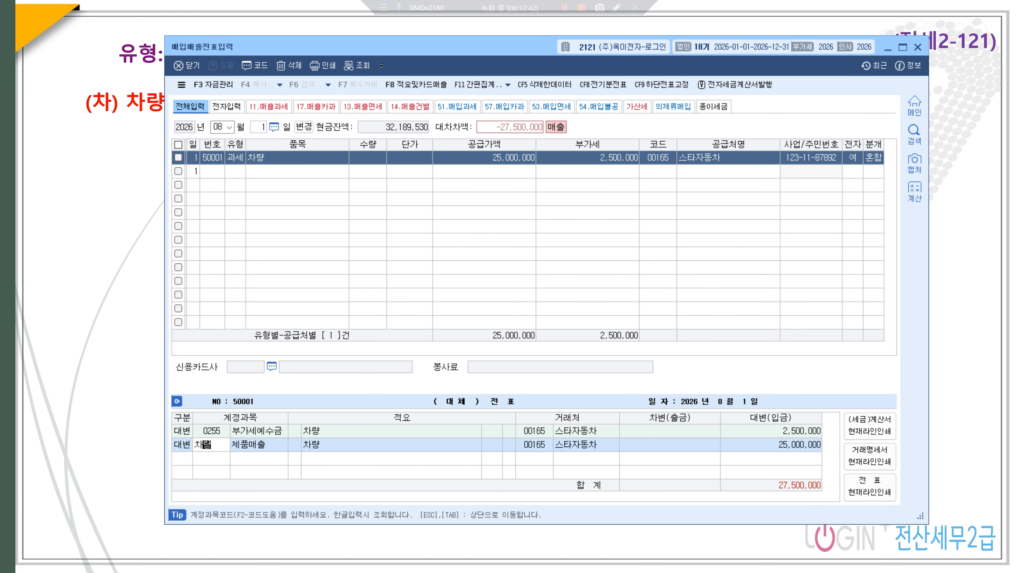
key("Return")
key("Return")
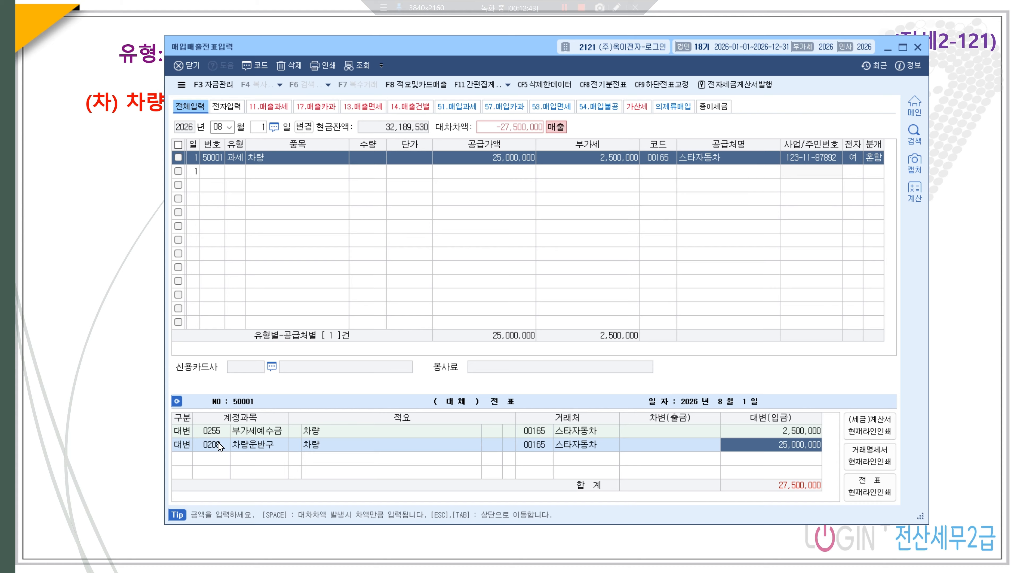
type("50000000")
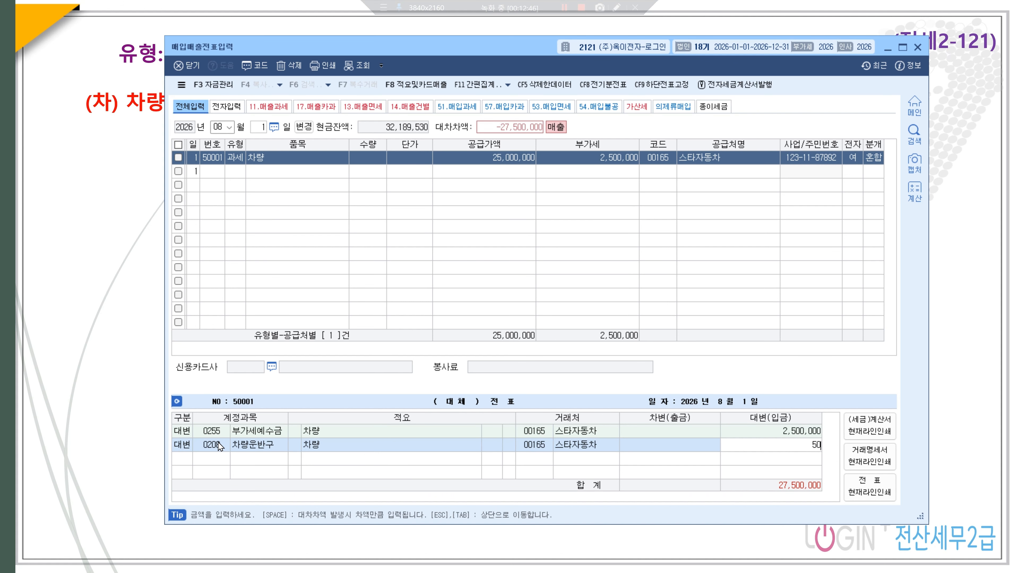
key("Return")
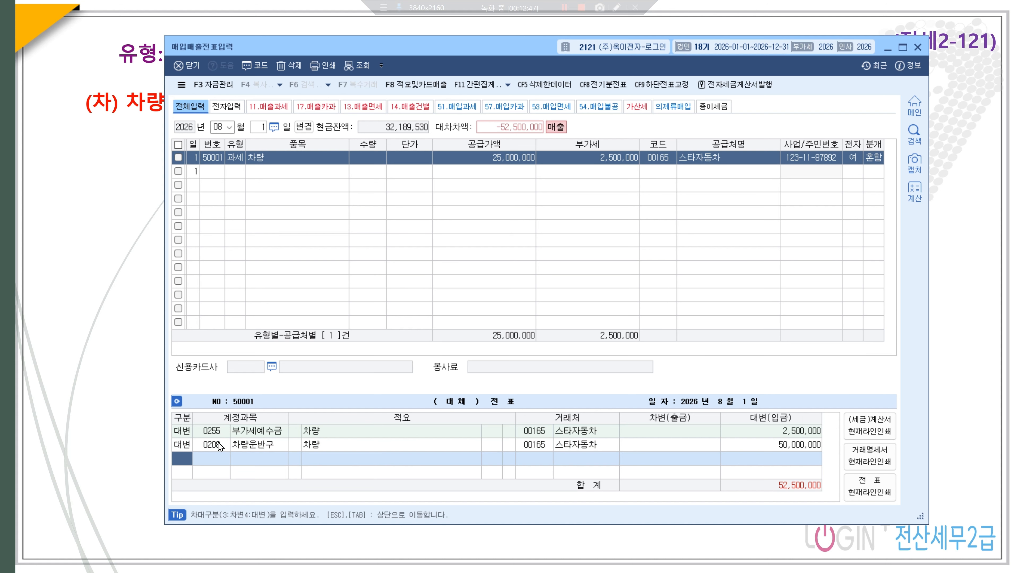
- Add debits of 20,000,000 to 0209 감가상각누계액 and 27,500,000 to 0120 미수금
type("3209")
key("Return")
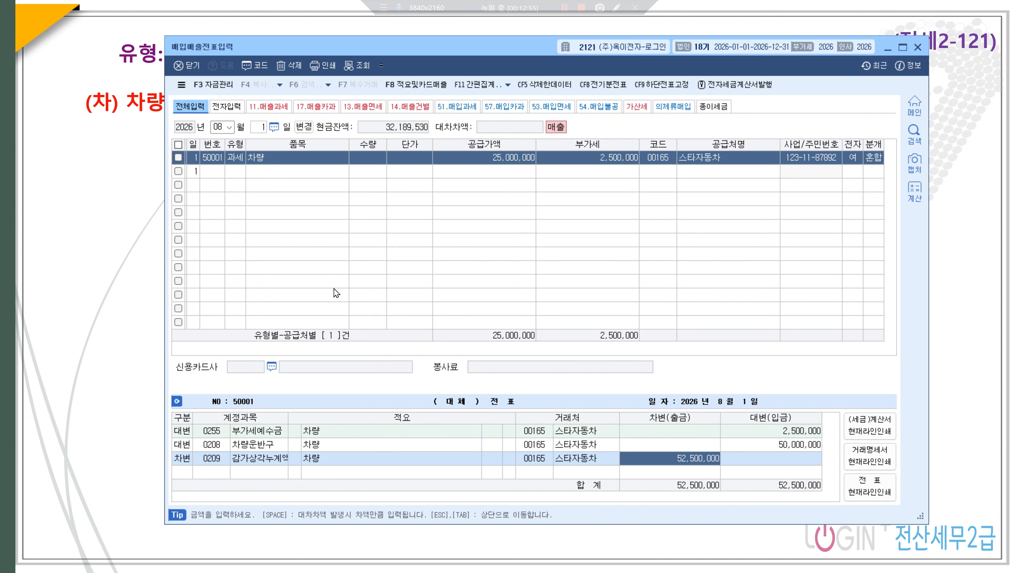
type("20,000,000")
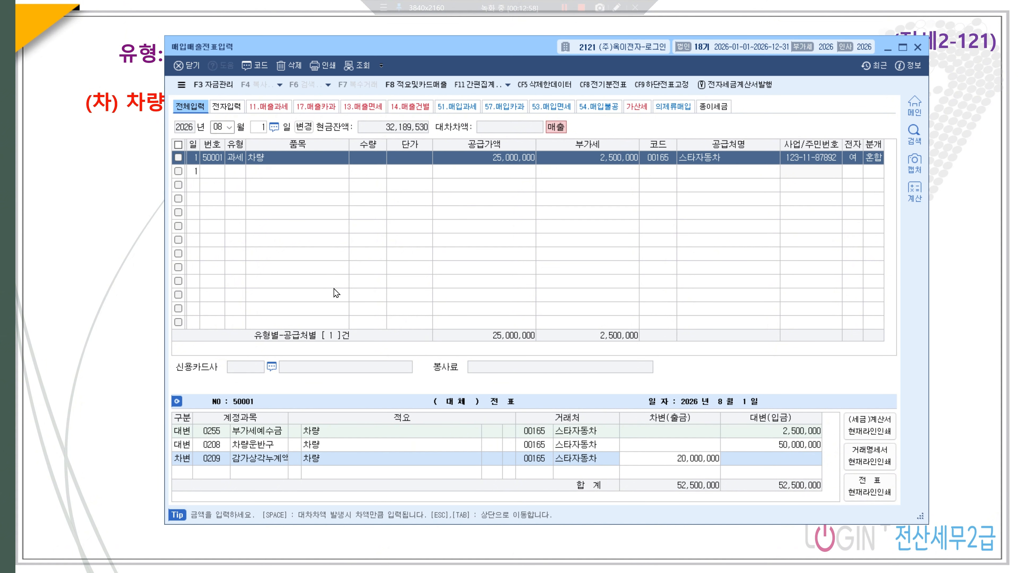
key("Return")
type("3")
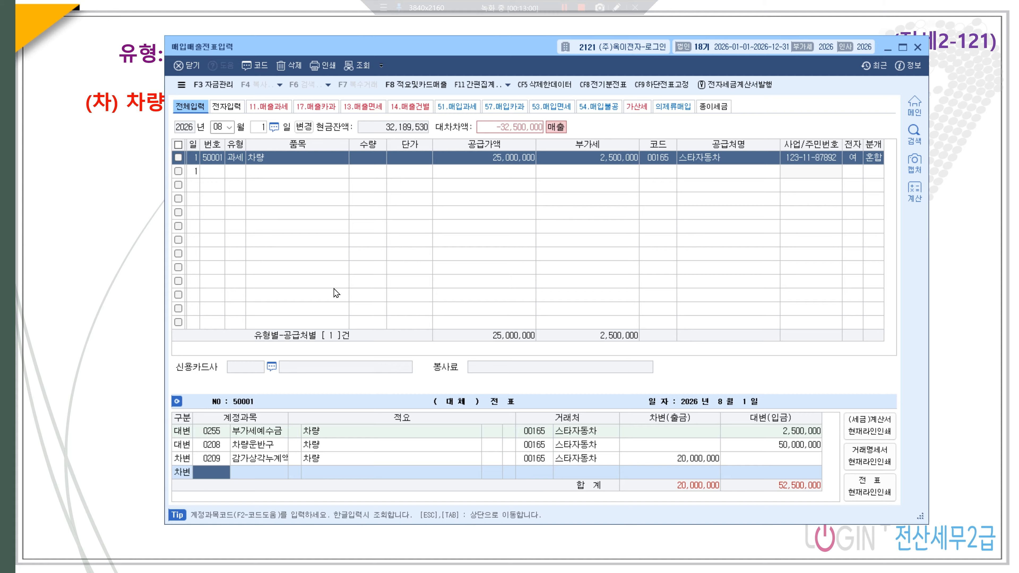
type("미수금")
key("Return")
key("Down")
key("Down")
key("Down")
key("Down")
key("Return")
key("Return")
key("Return")
type("27500000")
key("Return")
- Add the balancing 5,000,000 debit to 0970 유형자산처분손실
type("3")
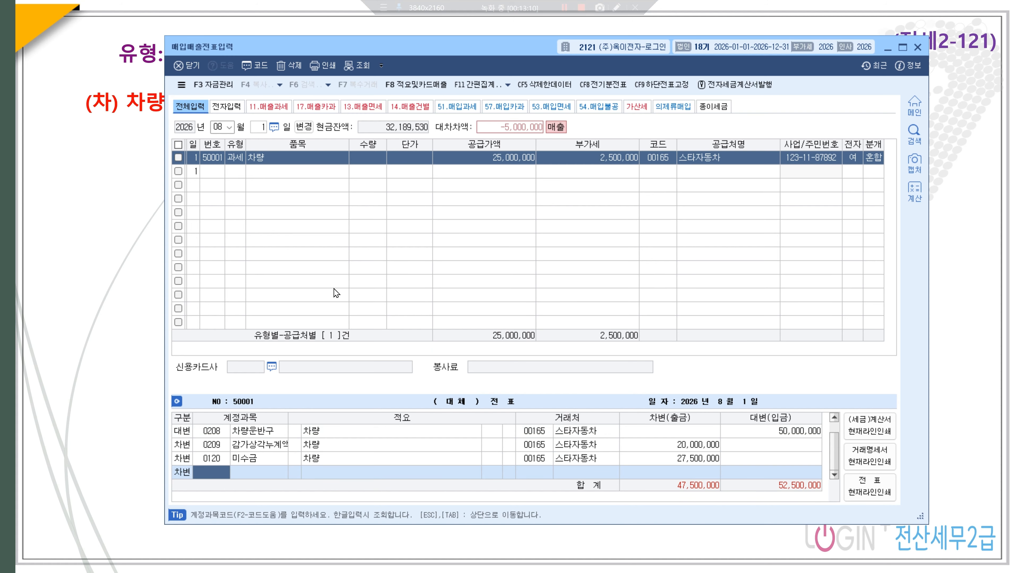
type("ㅊ")
type("처분손")
key("Return")
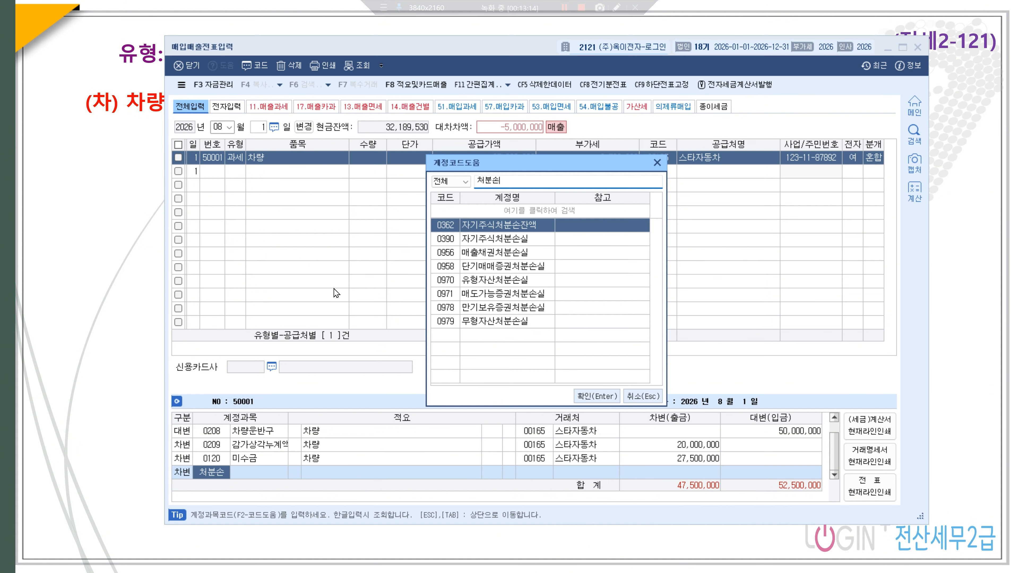
key("Down")
key("Down")
key("Down")
key("Down")
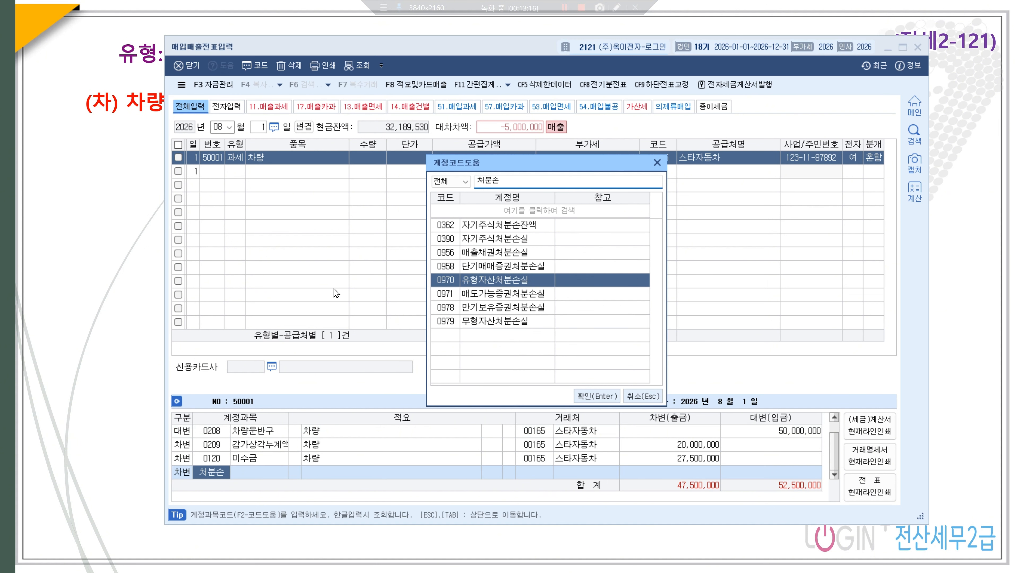
key("Return")
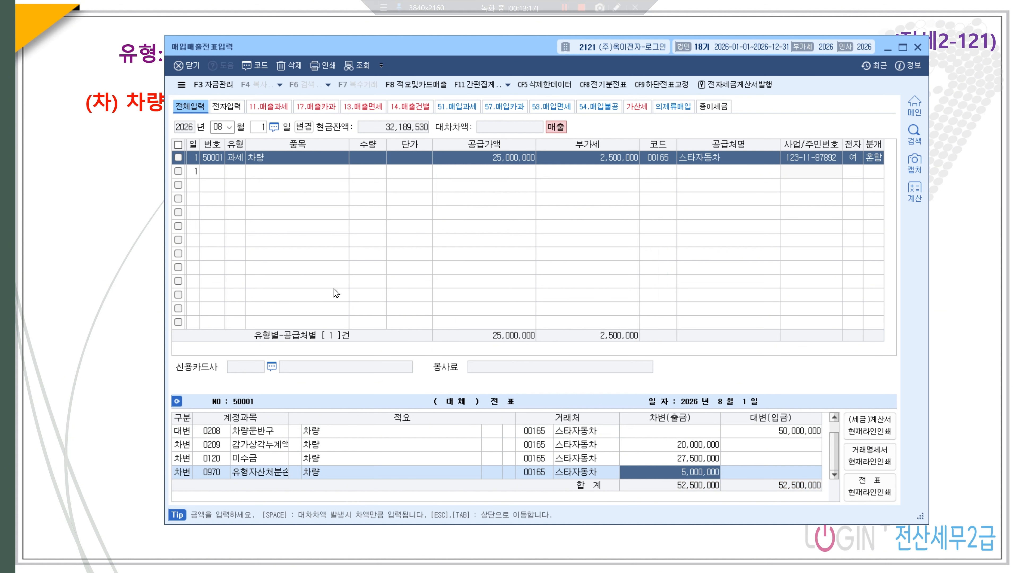
left_click(262, 127)
- Start an August 30 61 현과 purchase of 에어컨 with a 3,000,000 supply amount
type("30")
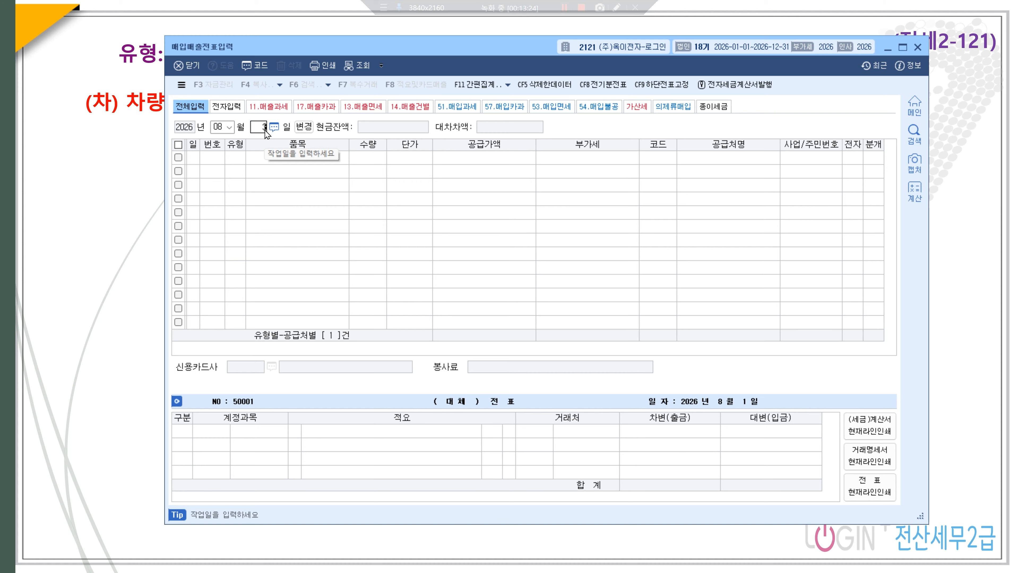
key("Return")
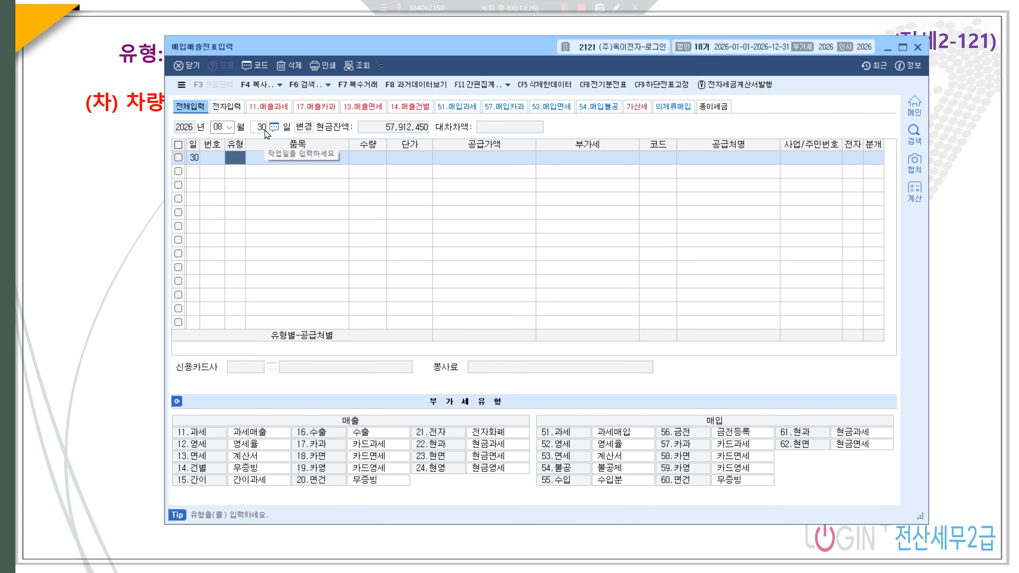
type("61")
key("Return")
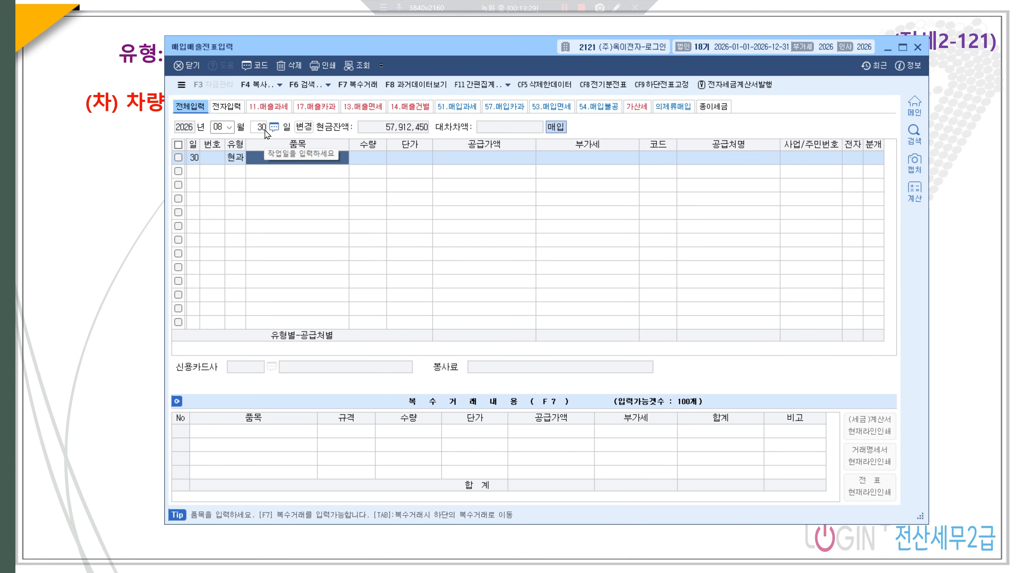
type("에어컨")
key("Return")
key("Return")
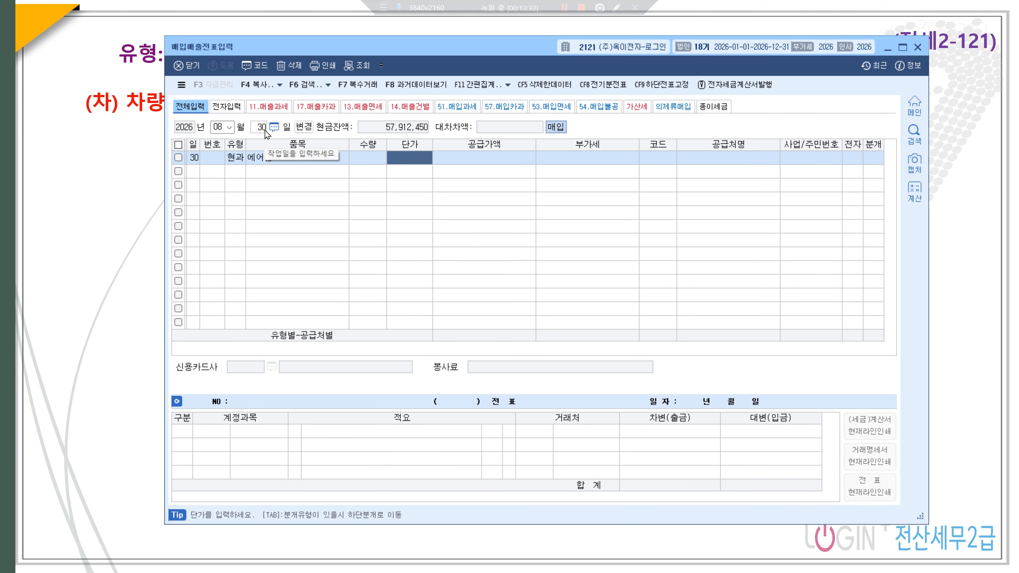
key("Return")
type("3000000")
key("Return")
key("Return")
- Pick the 코스 supplier, then journalize it as 혼합: 0212 비품 debit, 0103 보통예금 credit
type("코스")
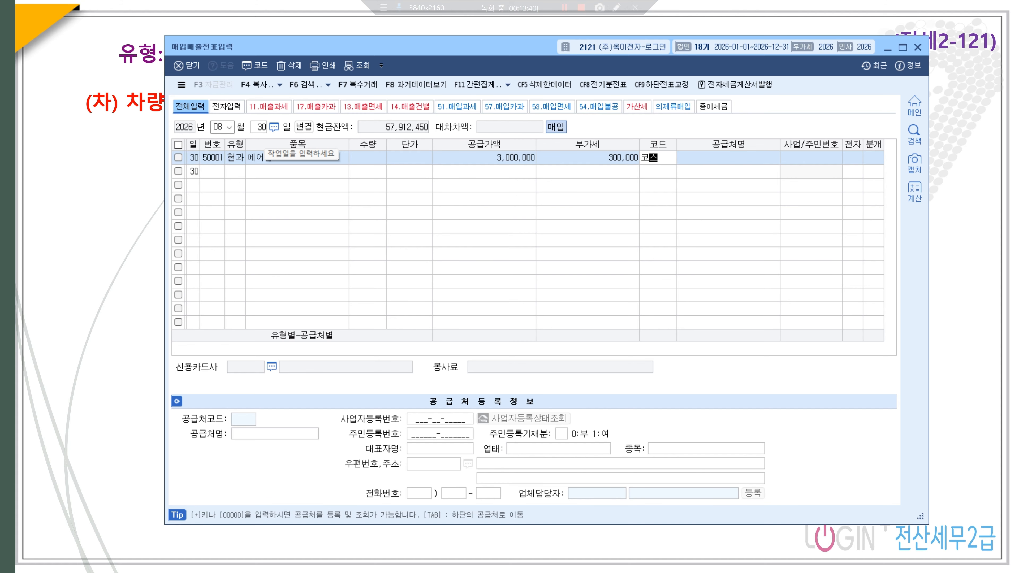
key("Return")
key("Return")
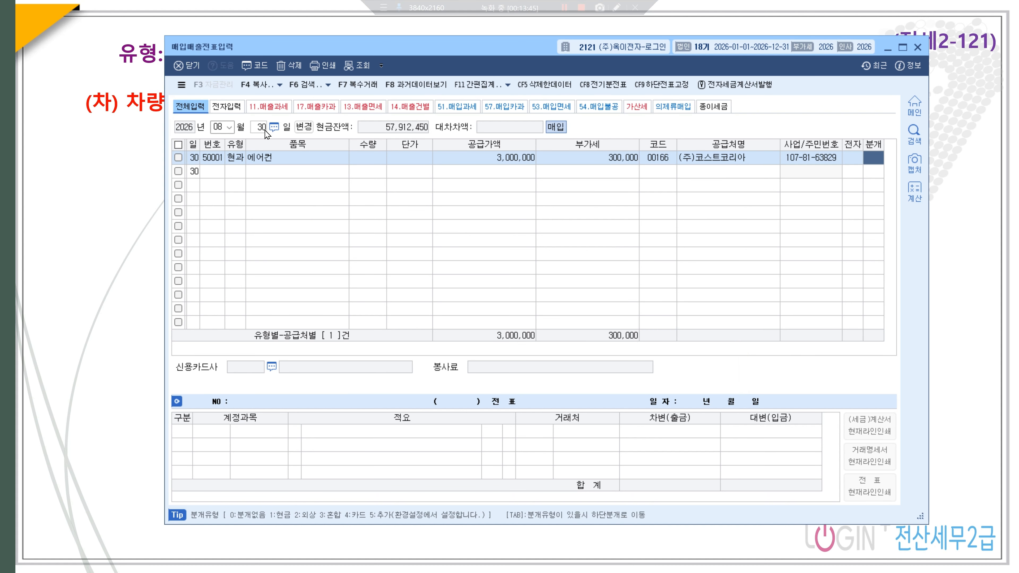
type("3")
key("Return")
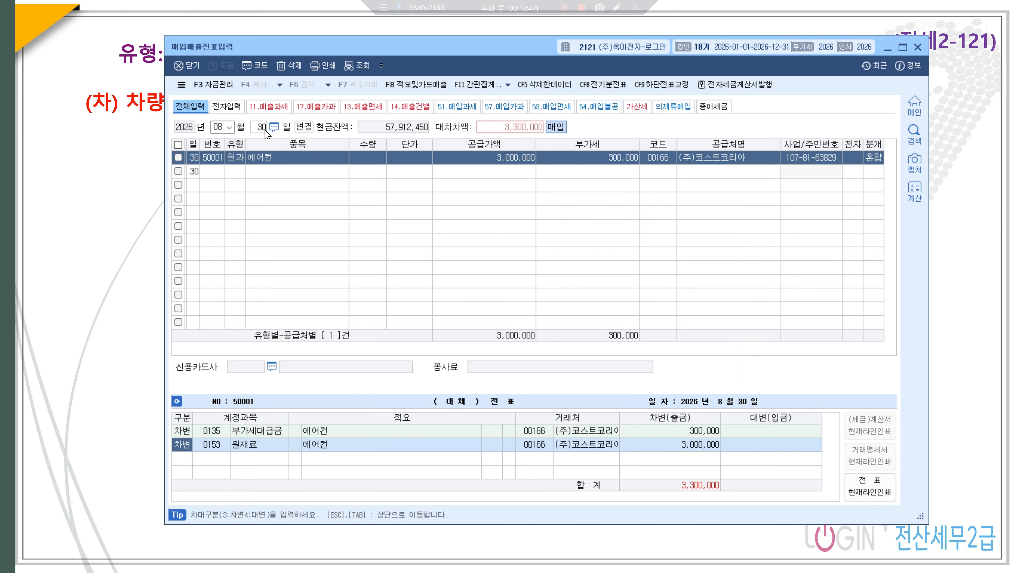
key("Return")
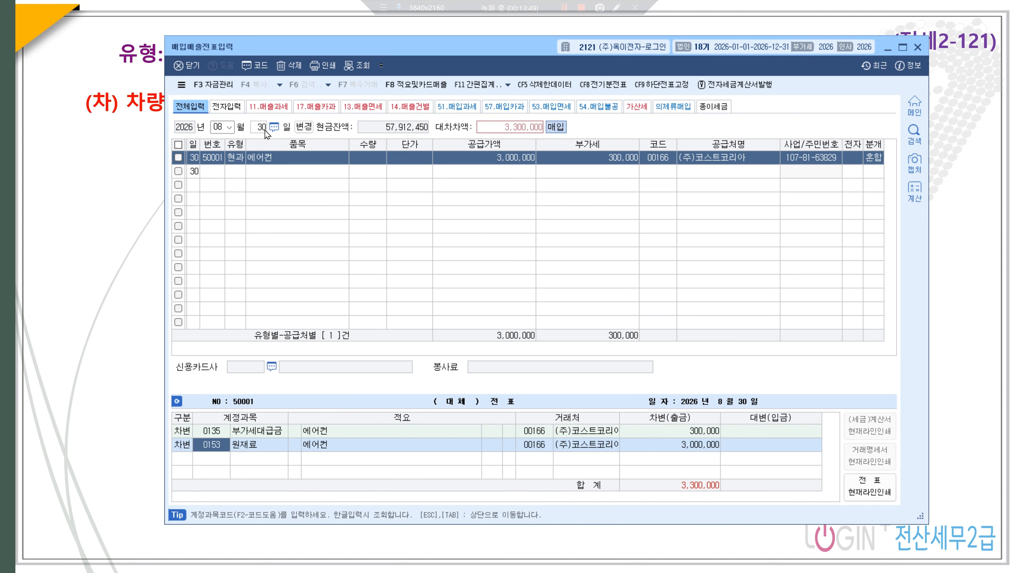
type("비품")
key("Return")
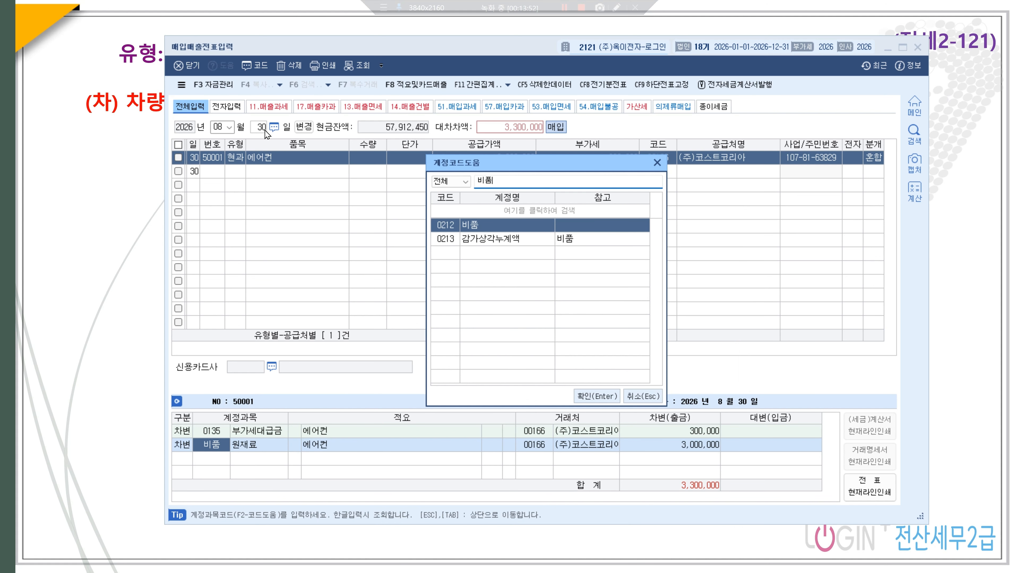
key("Return")
key("Return")
key("Return")
type("4보통")
key("Return")
key("Return")
key("Return")
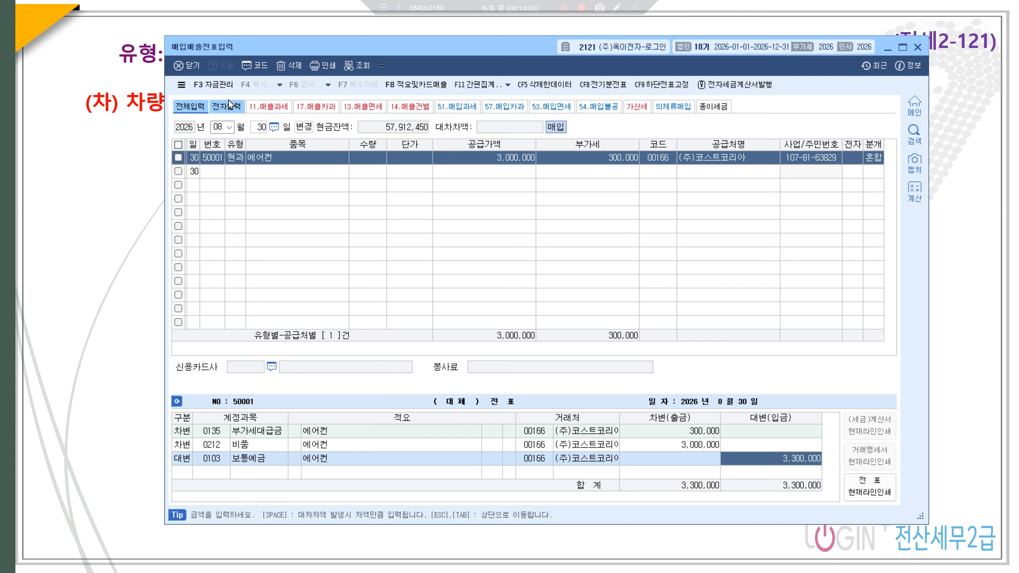
- Begin a September 5 entry of type 16 수출
left_click(219, 128)
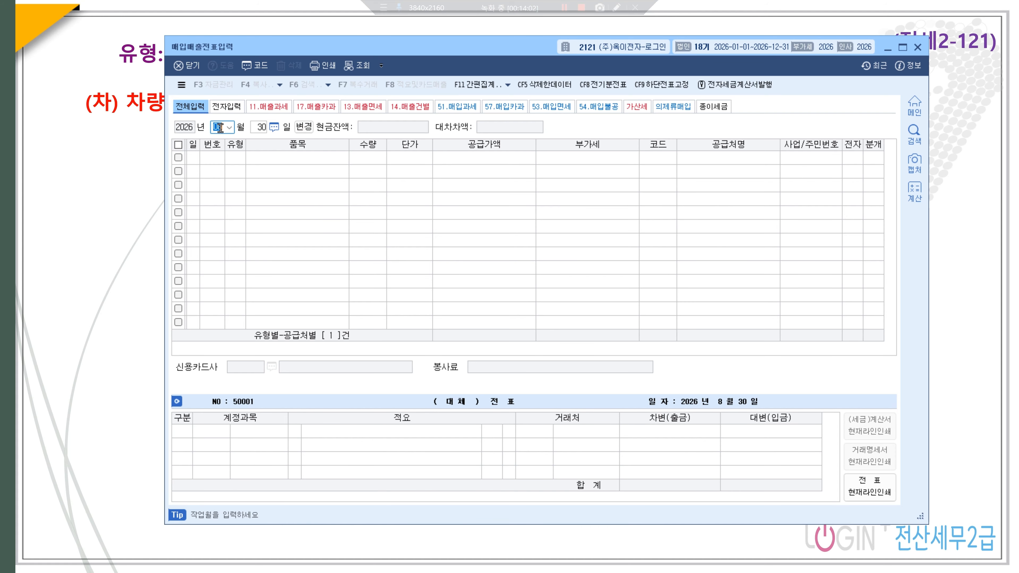
type("9")
key("Return")
type("5")
key("Return")
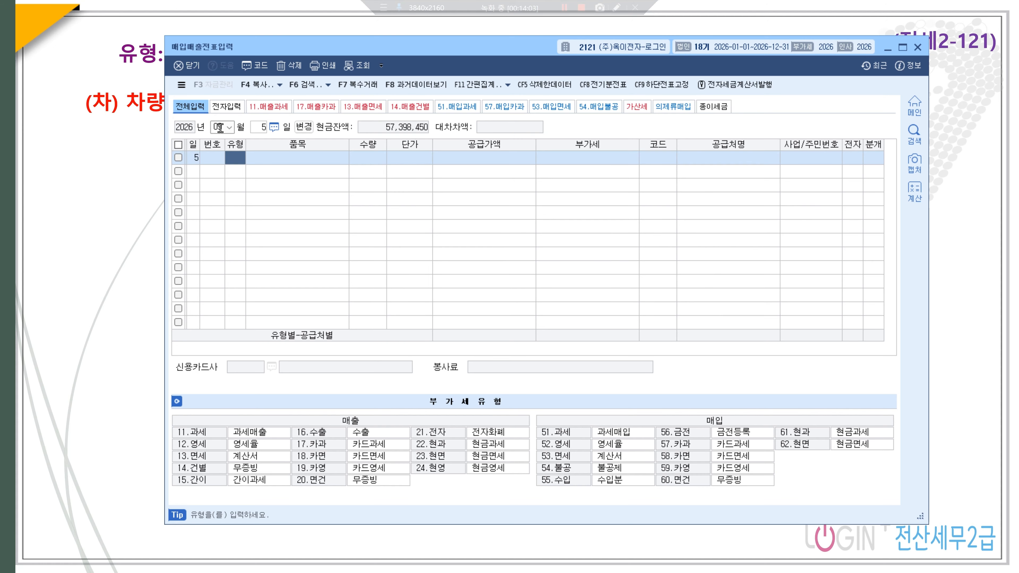
type("16")
key("Return")
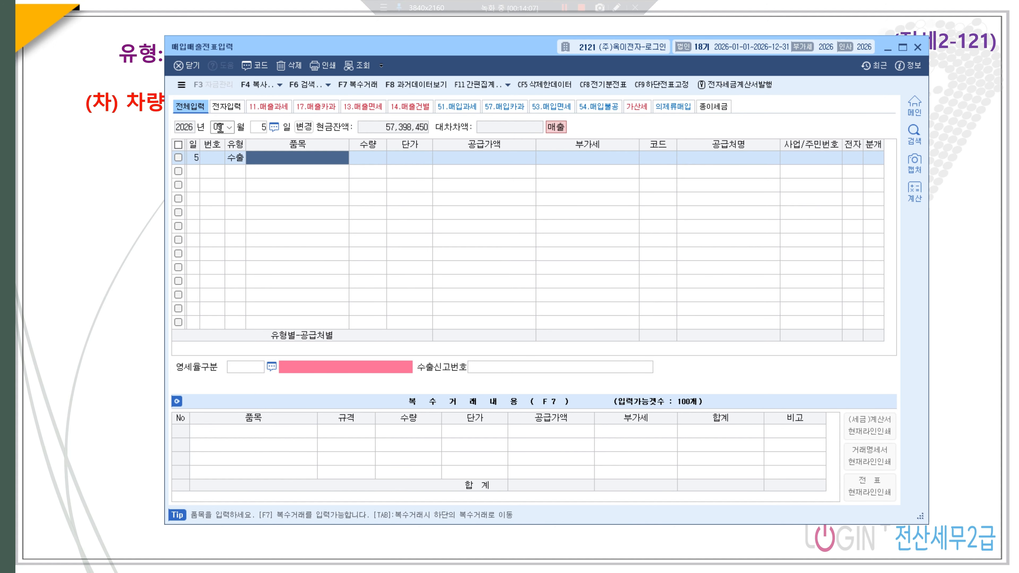
- Enter 제품 at 6,000,000 for customer 00167, 영세율 직접수출, and 분개 2 (외상)
type("제품")
key("Return")
key("Return")
key("Return")
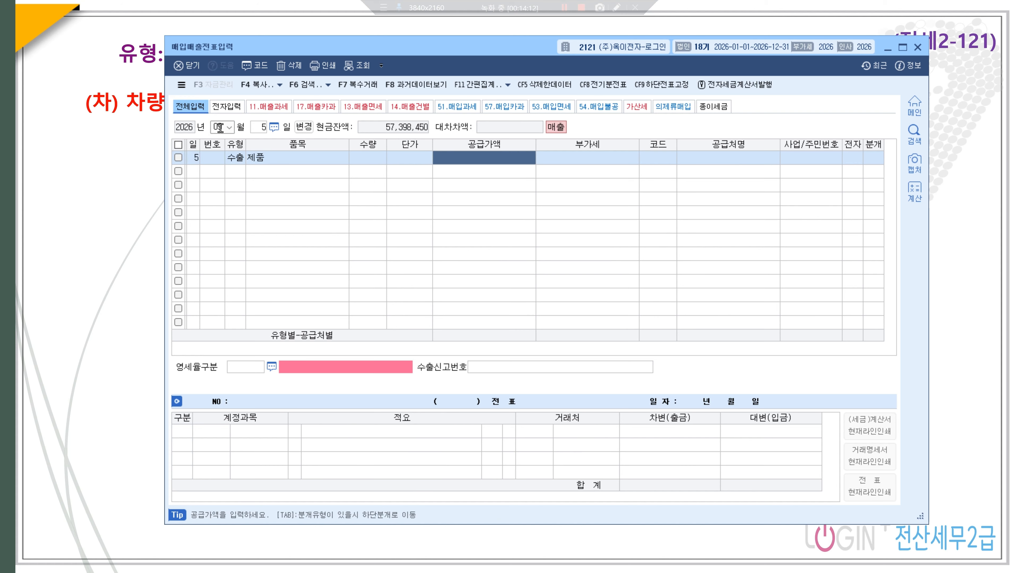
type("6000000")
key("Return")
type("00167")
key("Return")
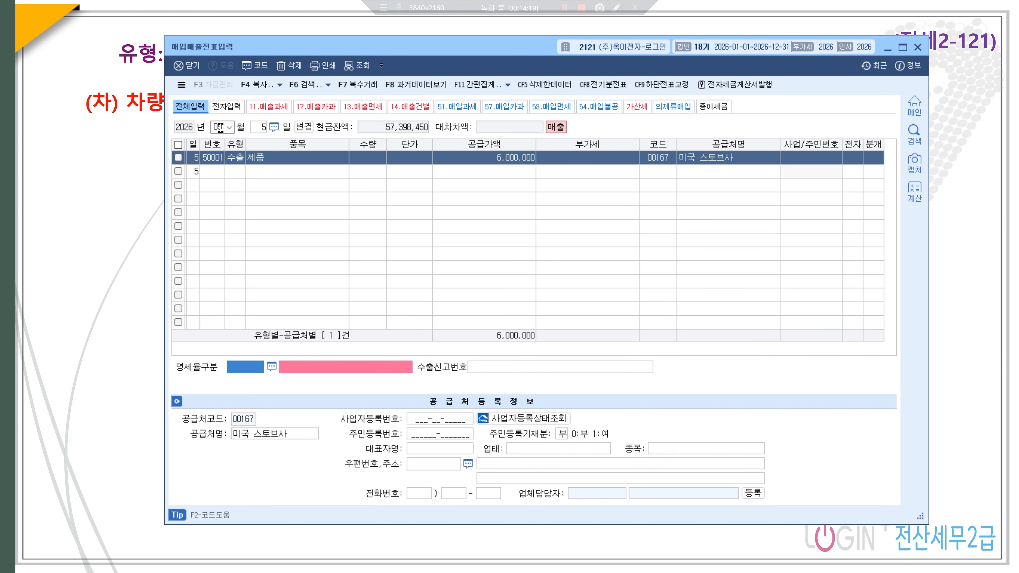
key("F2")
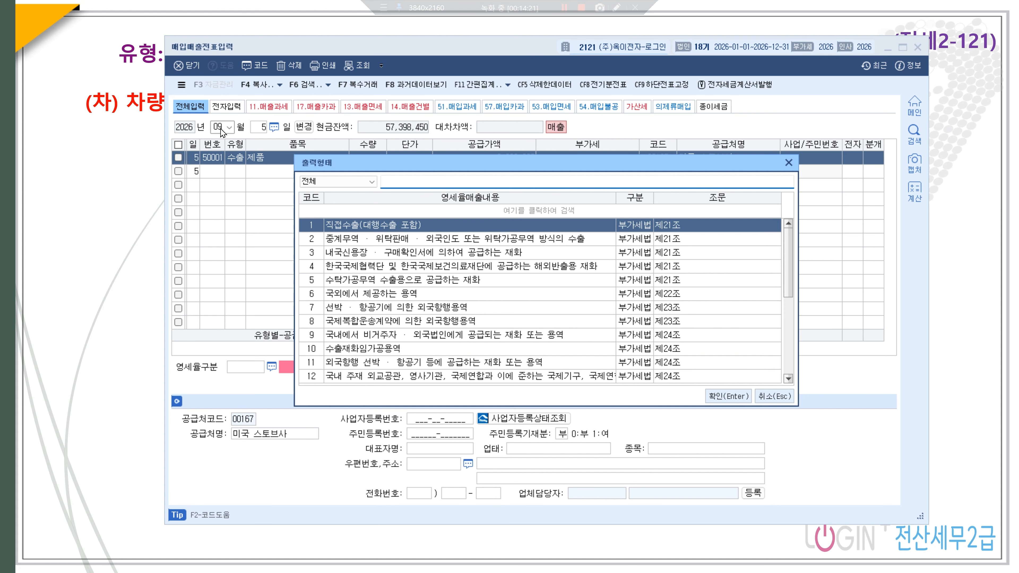
key("Return")
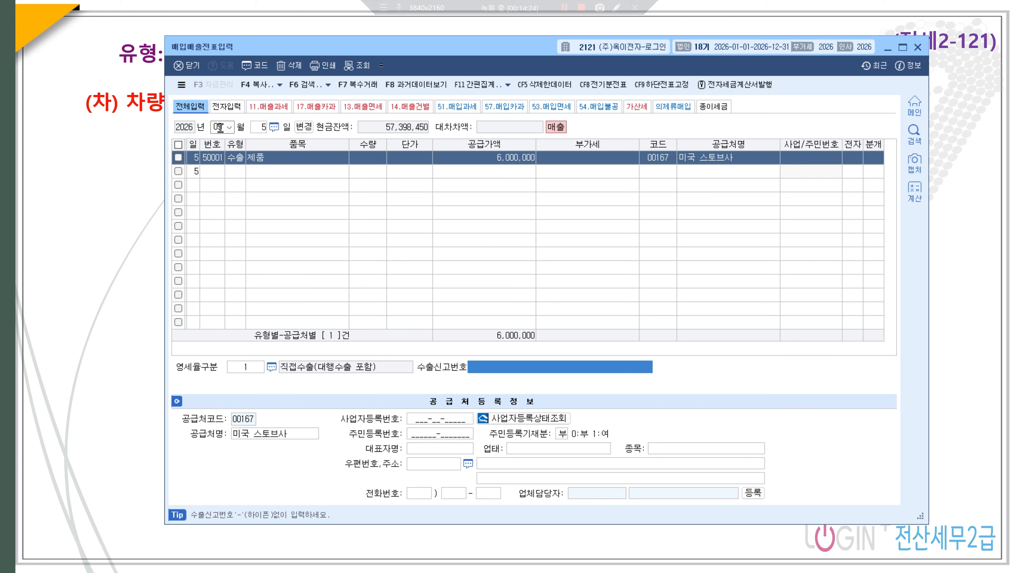
key("Return")
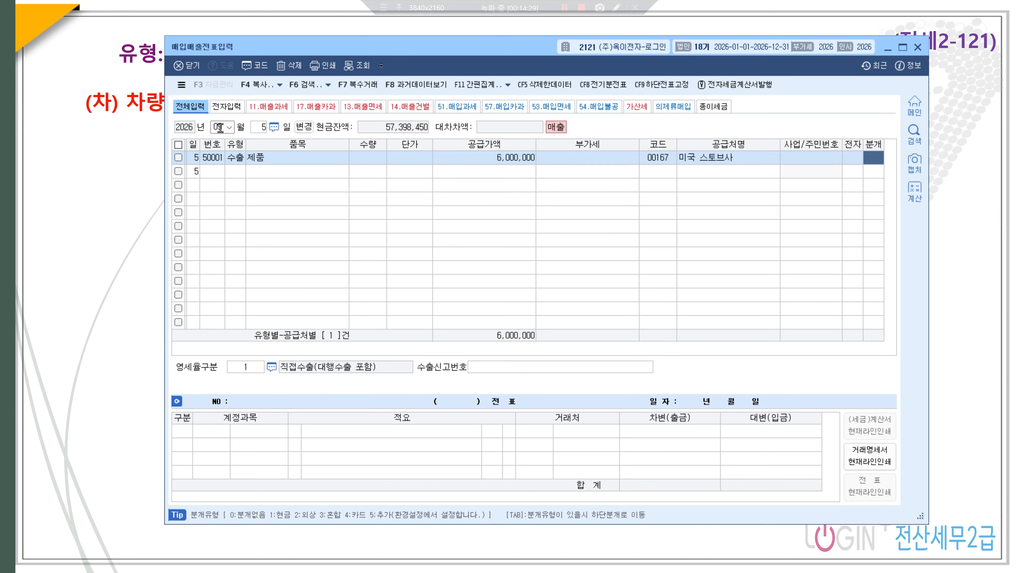
type("2")
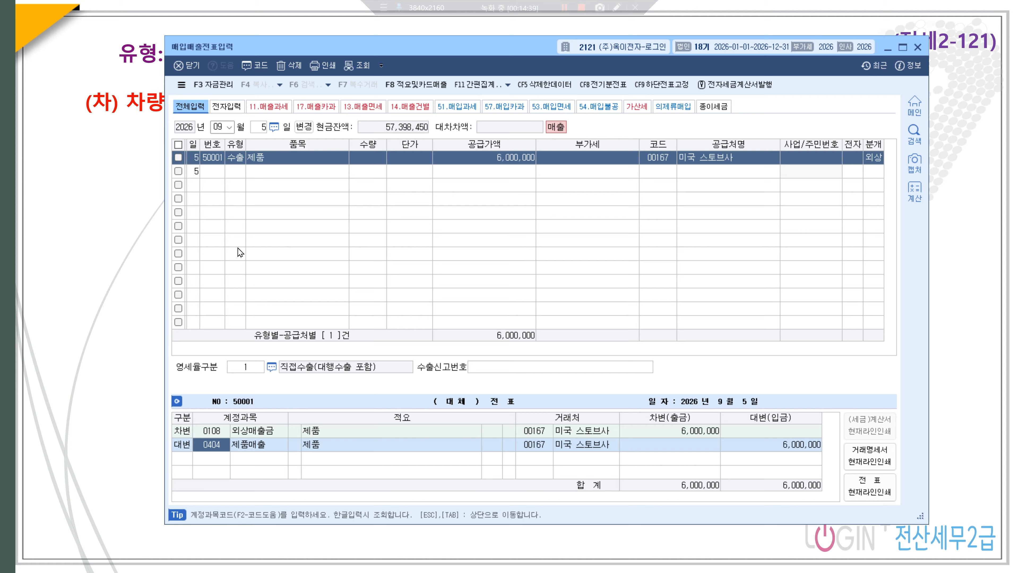
- Start a September 10 type 54 불공 purchase of 차량수리비 with 1,000,000 supply amount
left_click(260, 127)
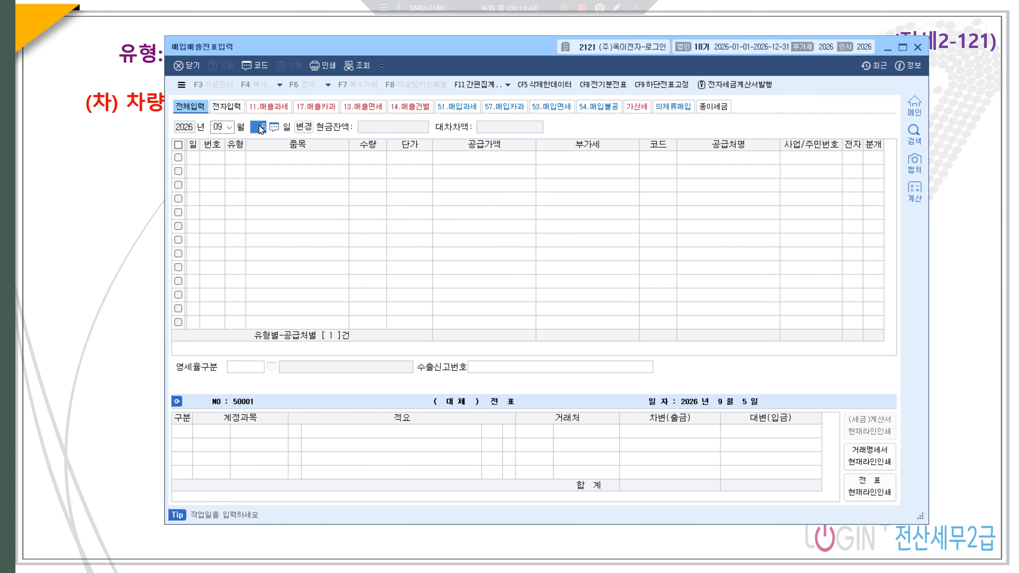
type("10")
key("Return")
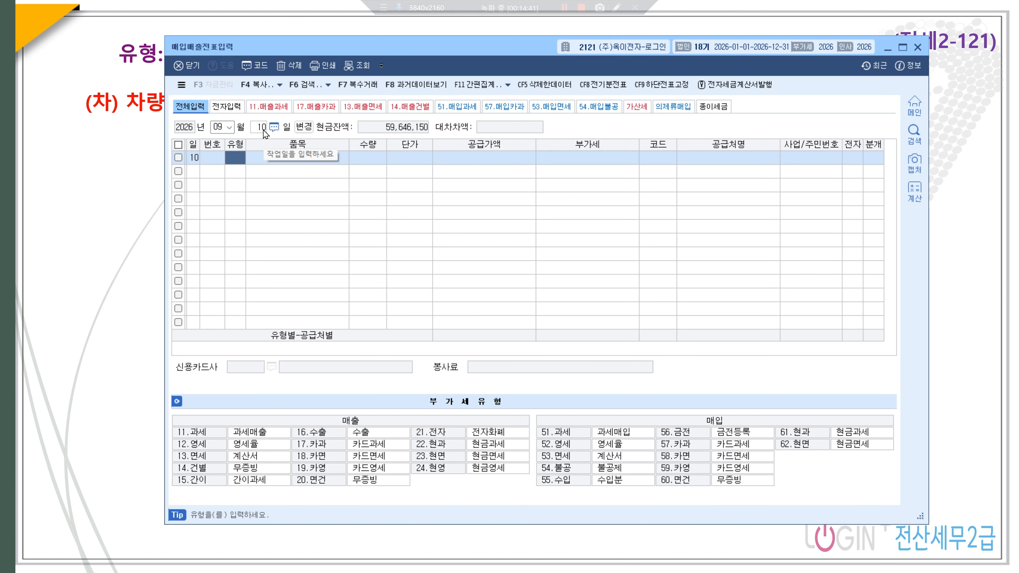
type("54")
key("Return")
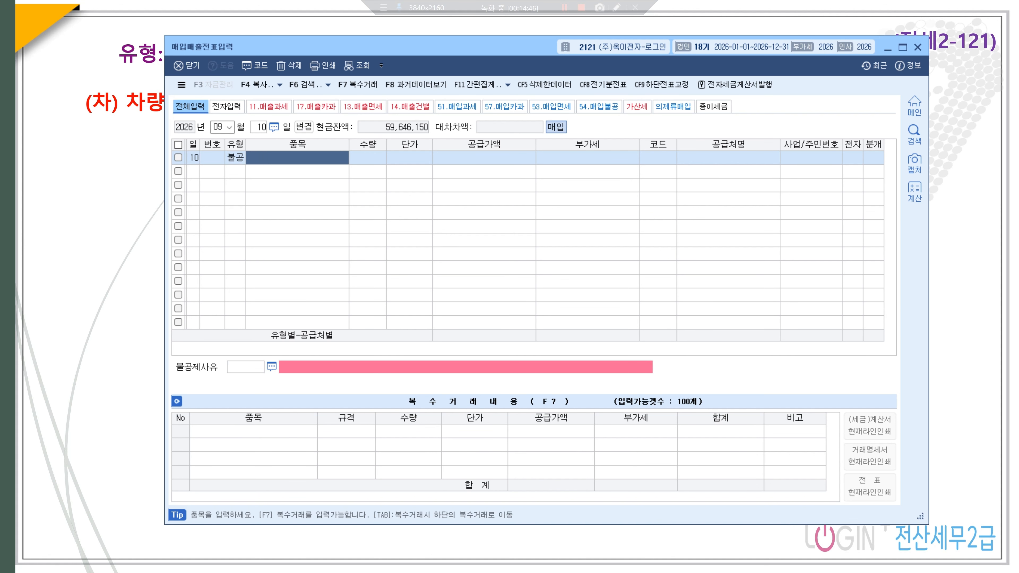
type("차량")
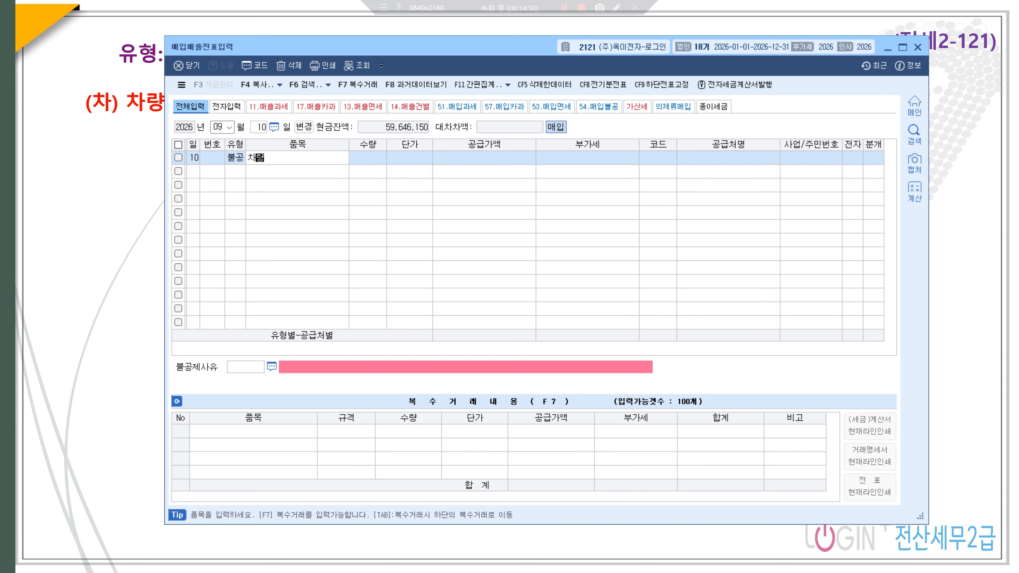
type("ㅅ수리비")
key("Return")
key("Return")
key("Return")
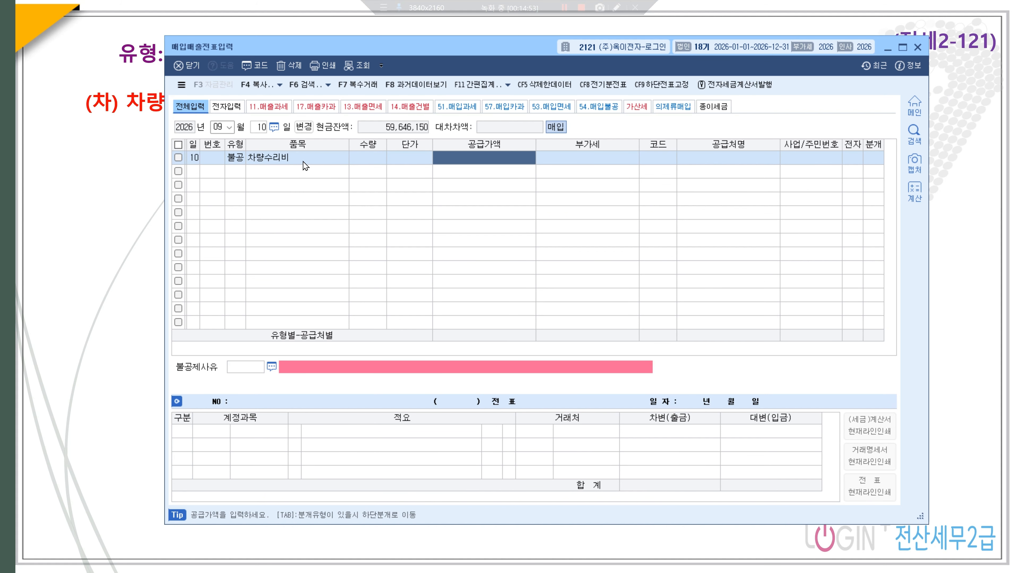
type("1000000")
key("Return")
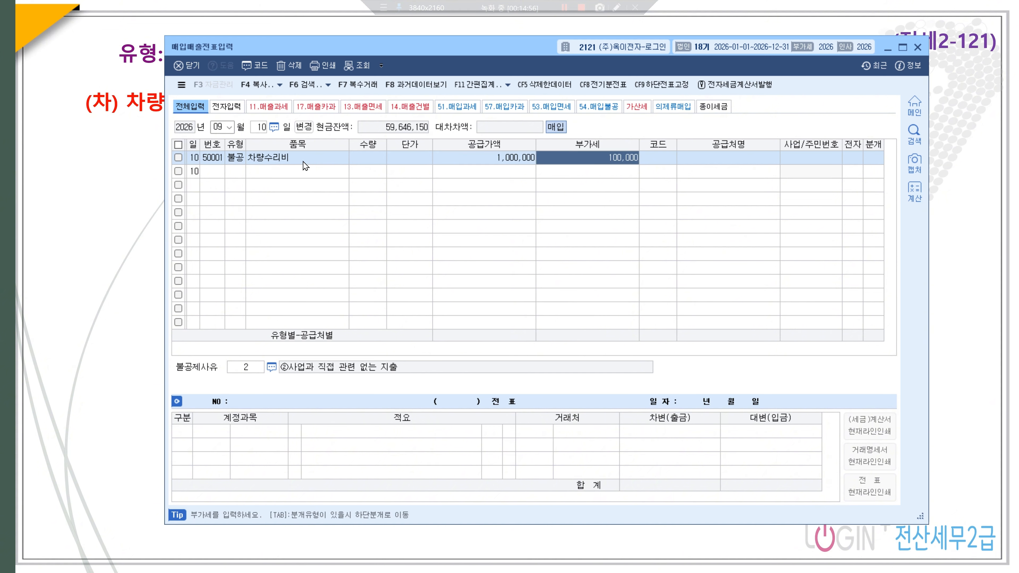
key("Return")
- Set supplier (주)서울모터스, 전자 1, and the vehicle-related non-deductible reason 3
type("서울")
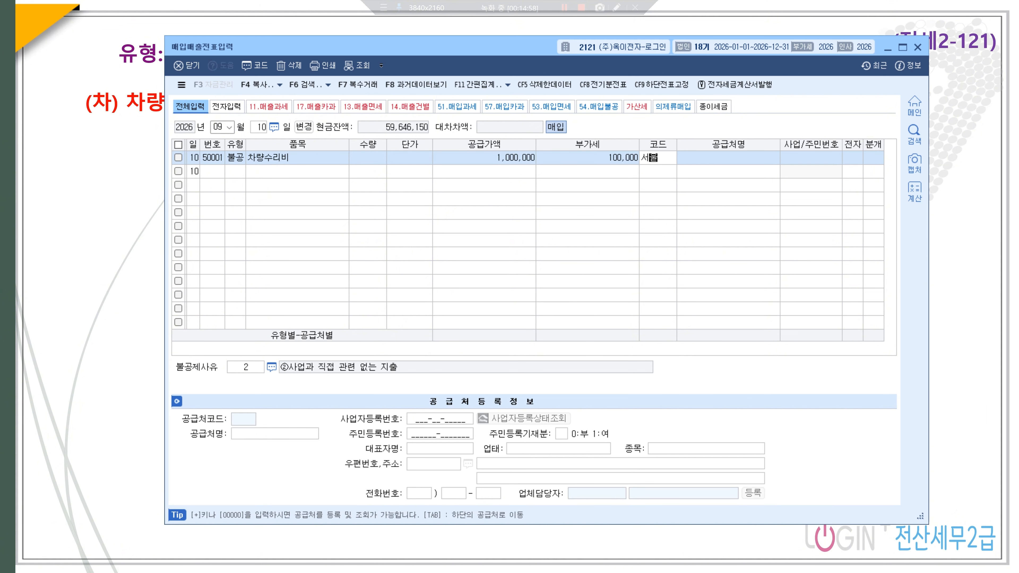
key("Return")
key("Return")
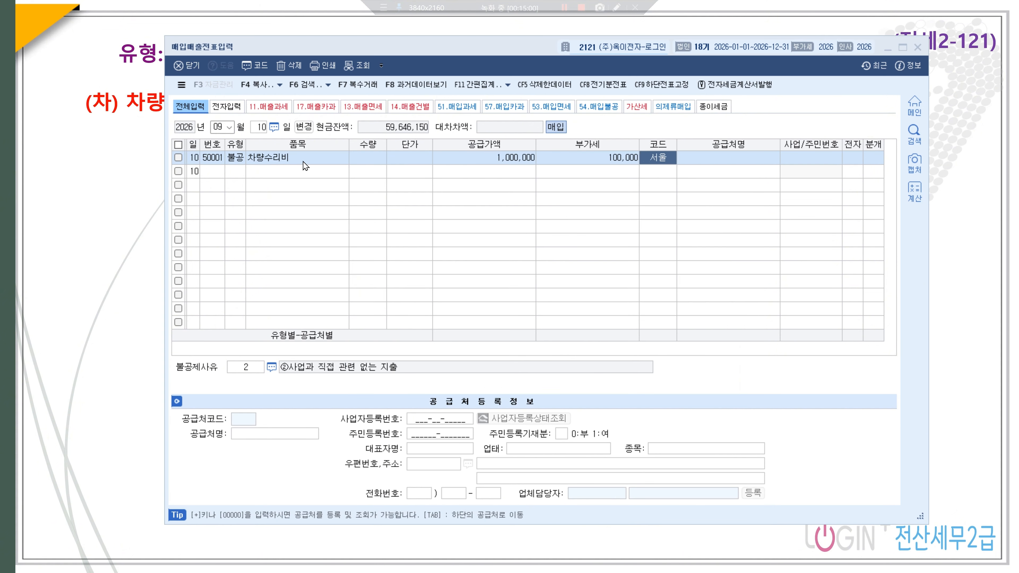
key("Return")
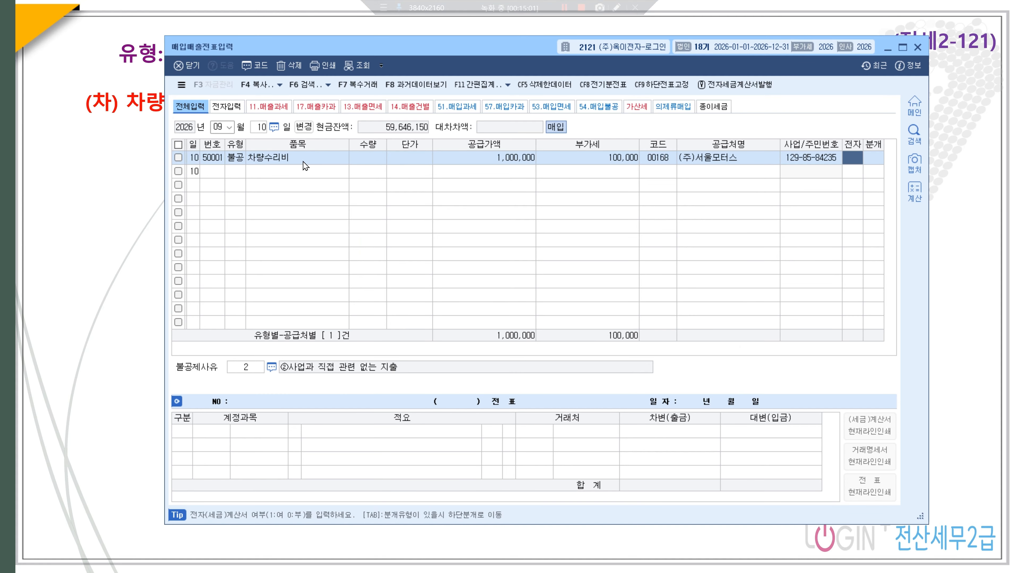
type("1")
key("Return")
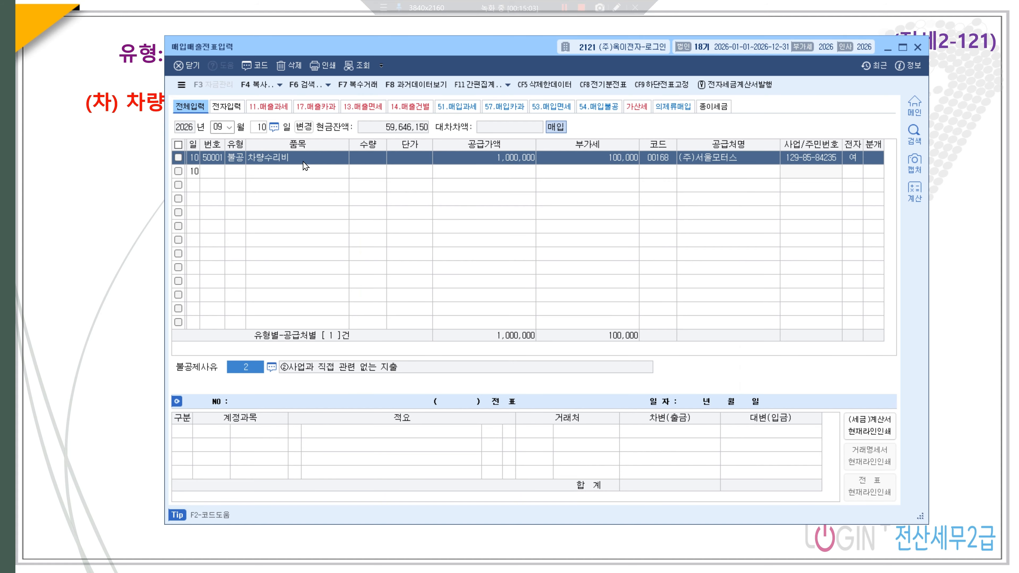
key("F2")
key("Down")
key("Down")
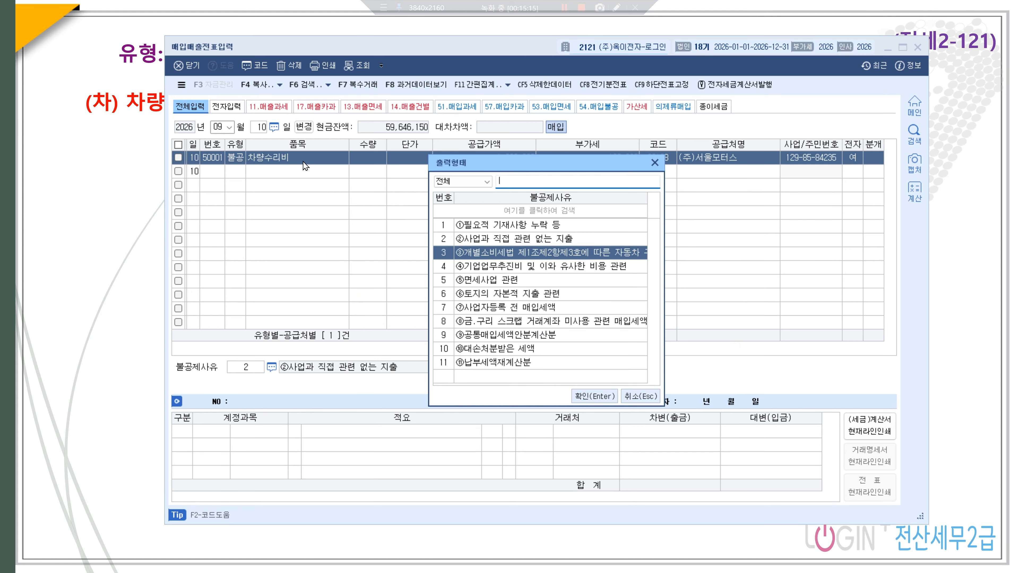
key("Return")
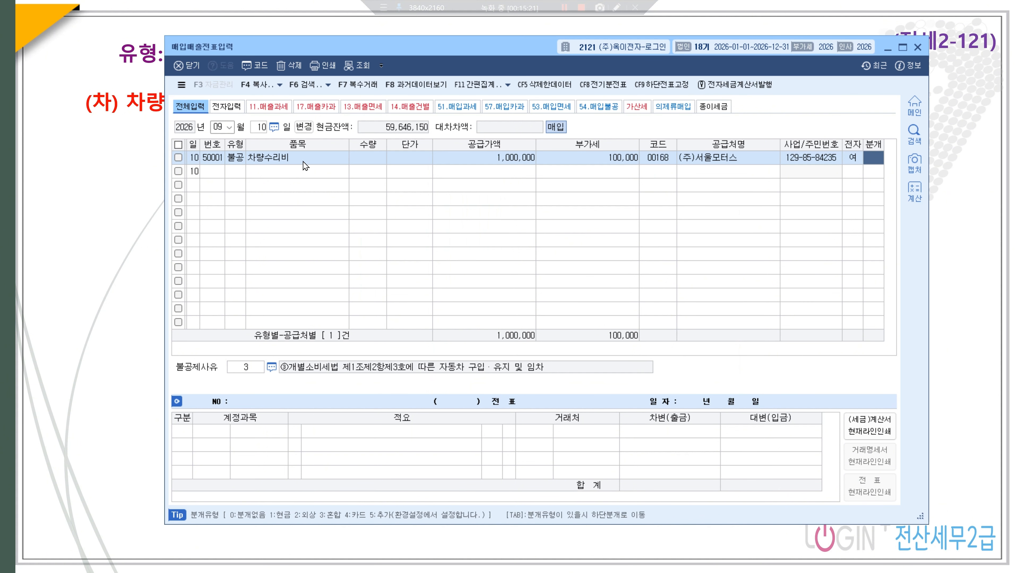
- Choose a 혼합 journal and change the debit account to 0822 차량유지비
type("3")
key("Return")
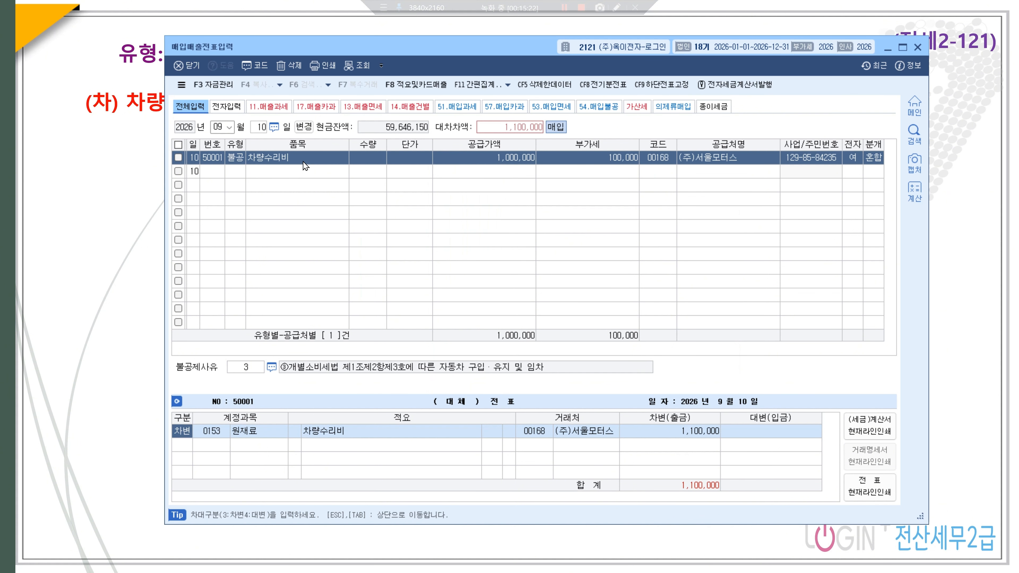
key("Return")
type("차량유")
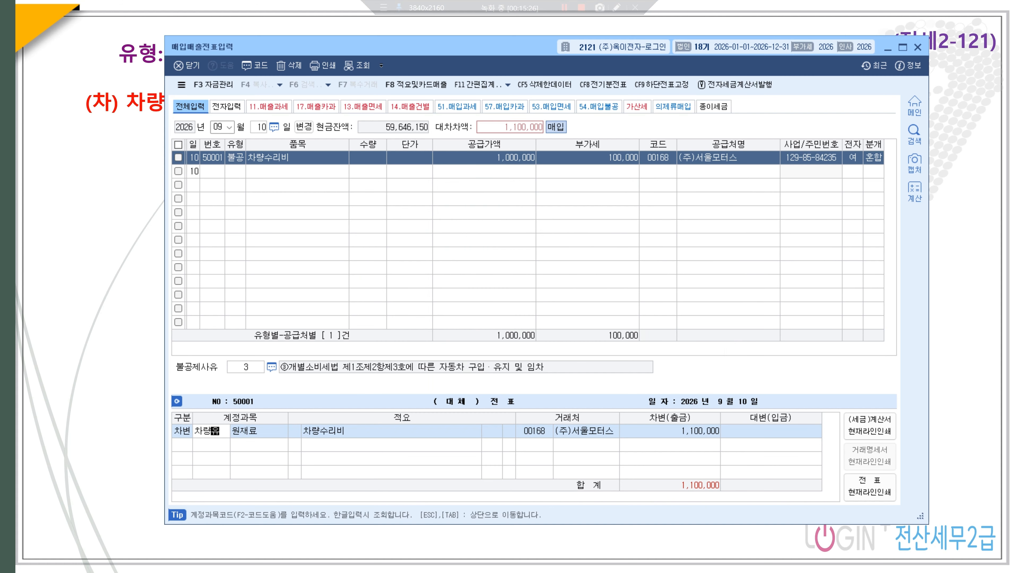
key("Return")
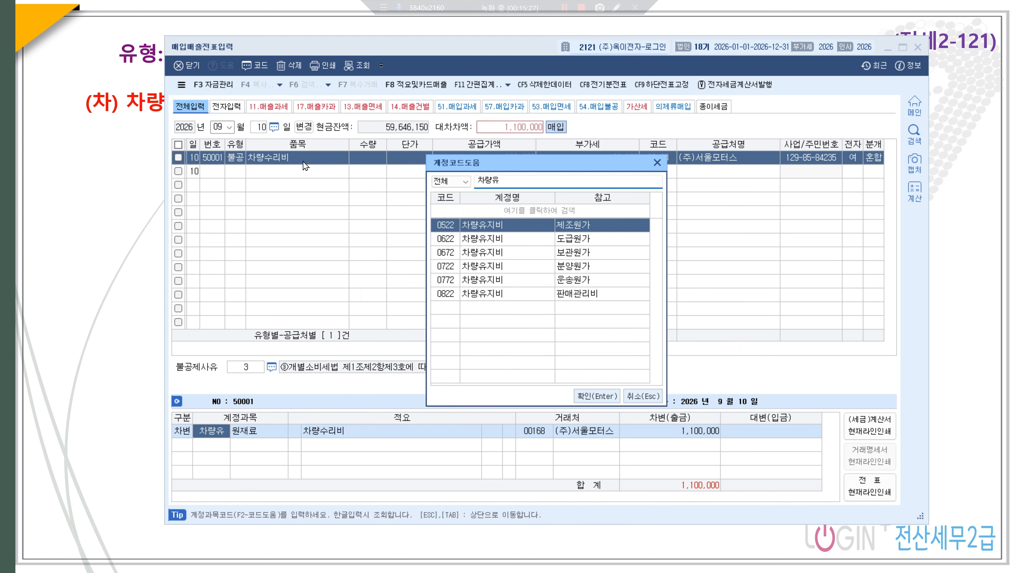
key("Down")
key("Down")
key("Down")
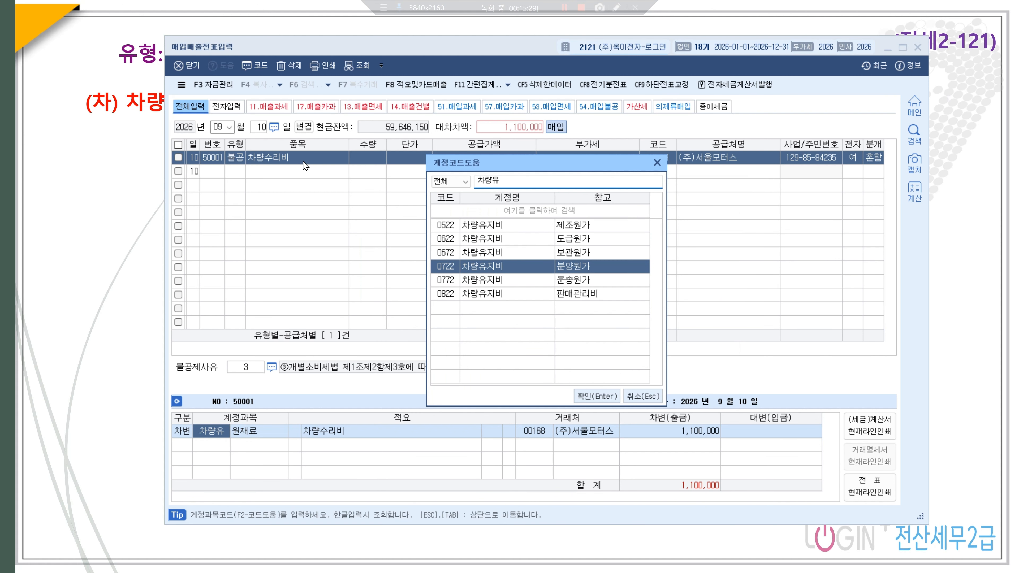
key("Down")
key("Down")
key("Return")
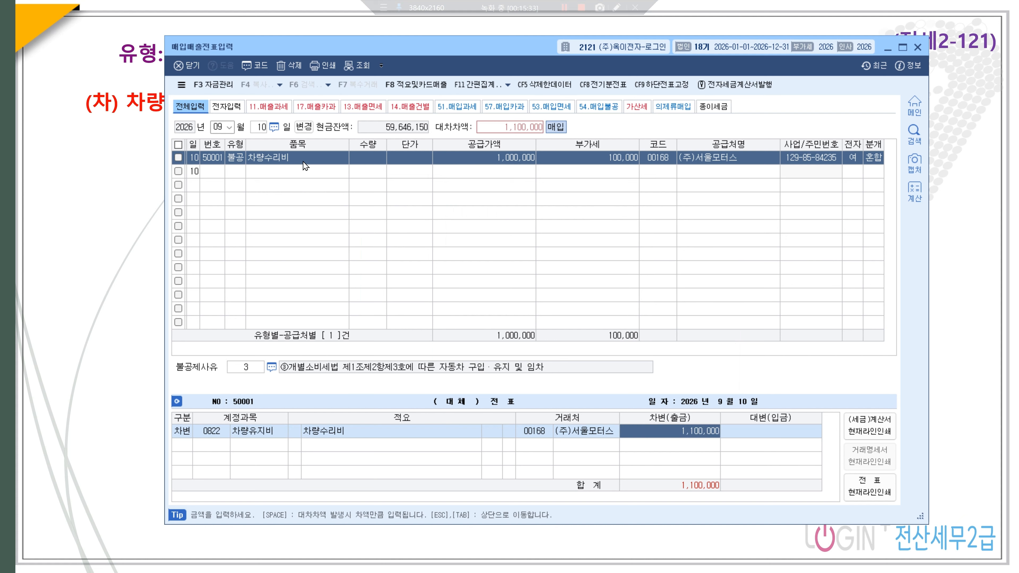
key("Return")
- Credit 0103 보통예금 to balance the 1,100,000 vehicle repair entry
type("4103")
key("Return")
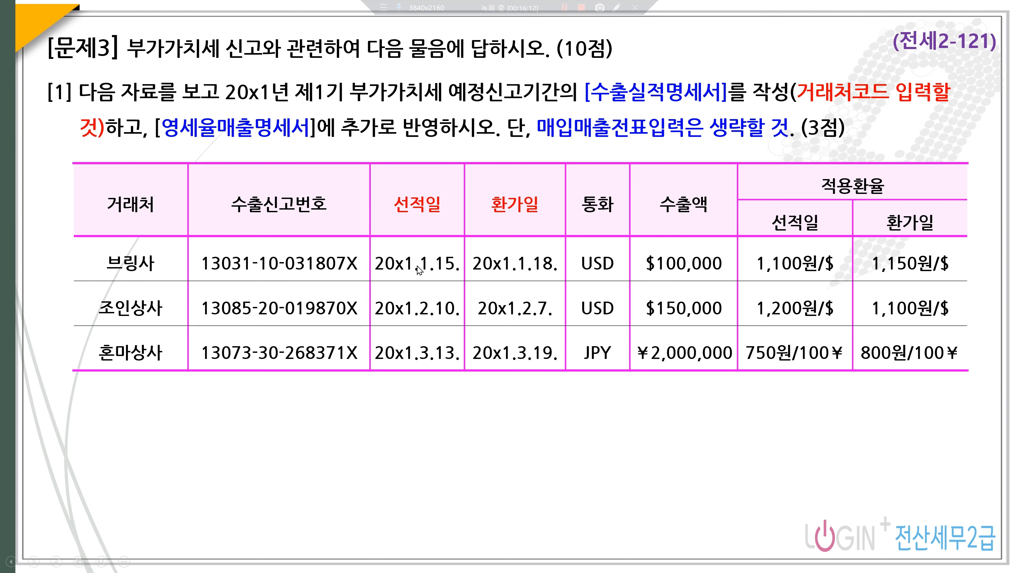
- Circle each export's applicable date and rate (1,100원/$, 2.7 rate, 750원/100¥), then return to KcLep's 부가가치 menu
left_click(443, 263)
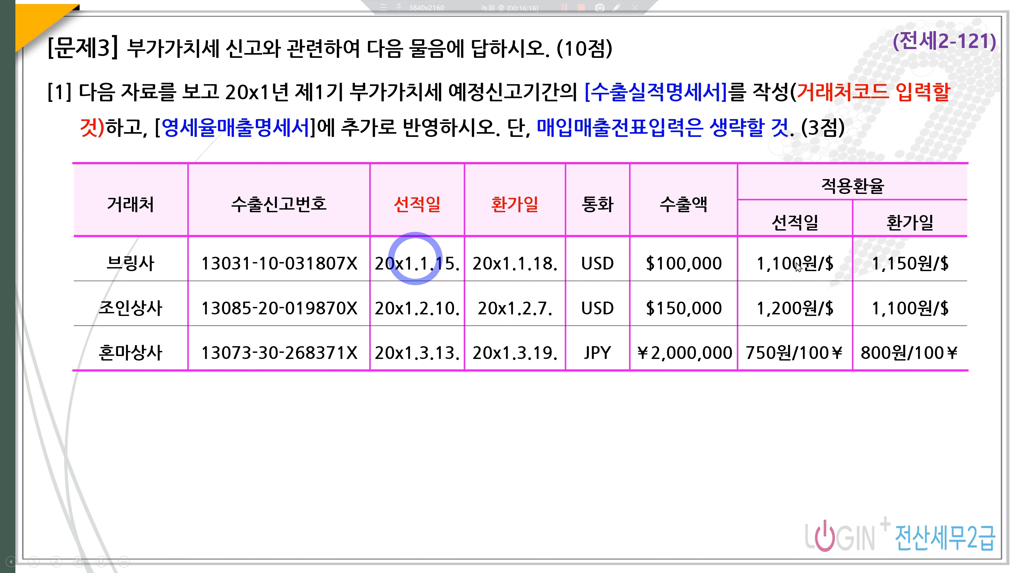
left_click(811, 273)
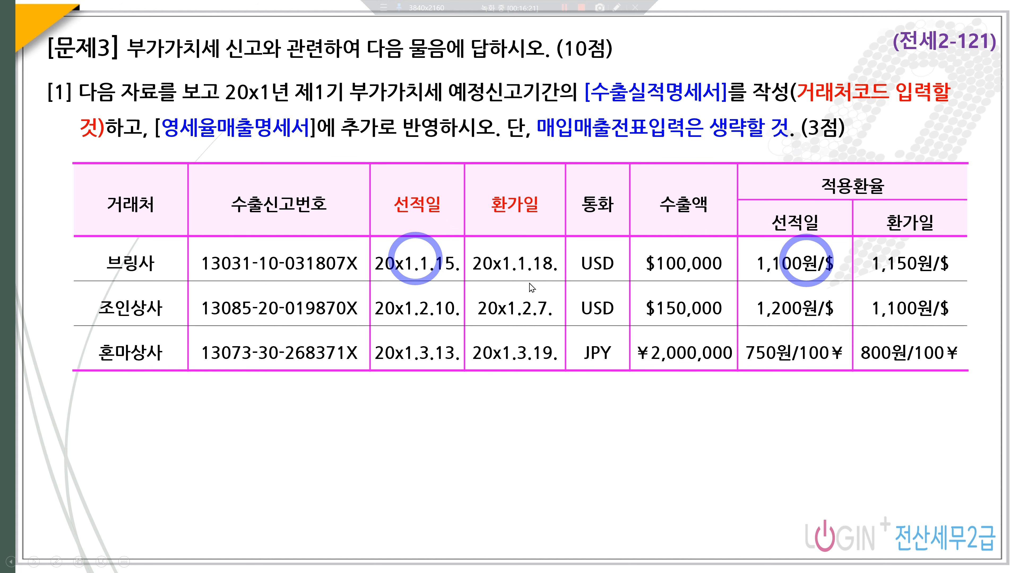
left_click(522, 307)
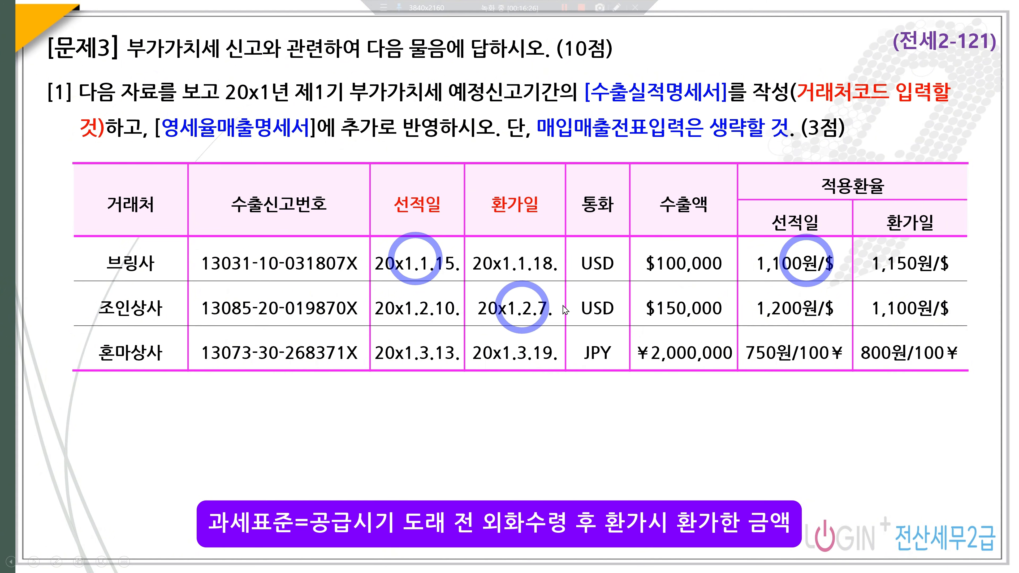
left_click(915, 307)
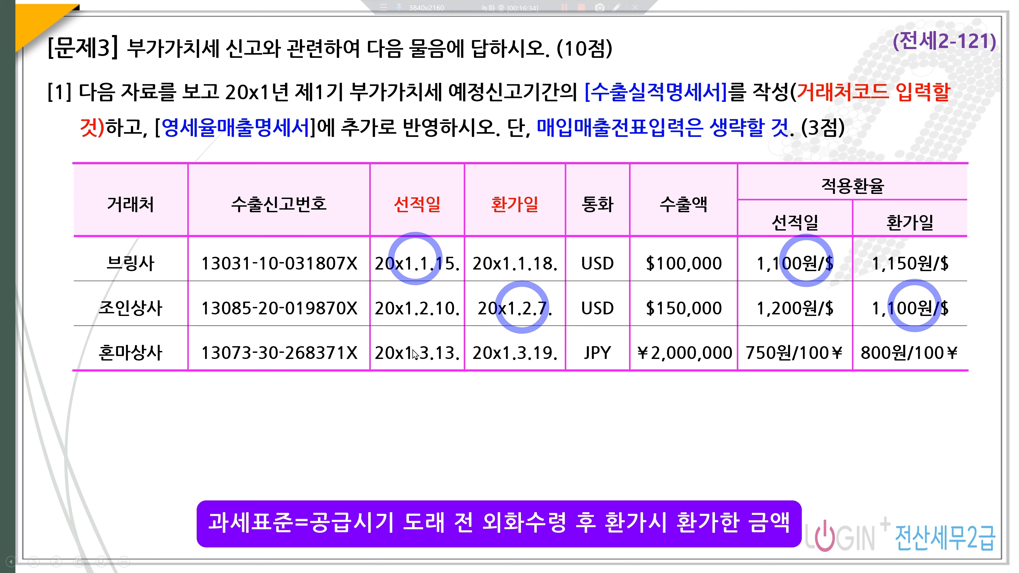
left_click(432, 367)
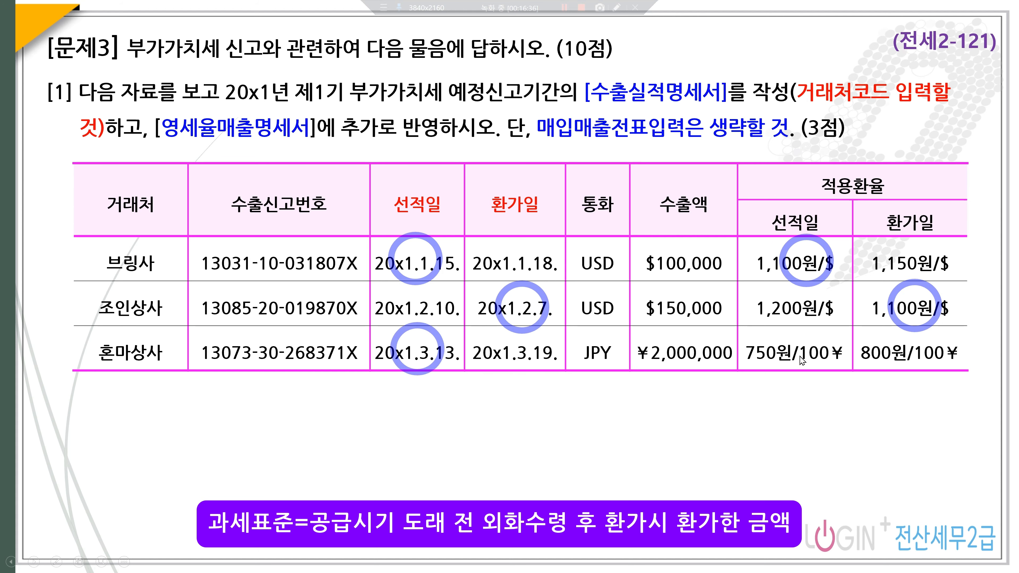
left_click(808, 360)
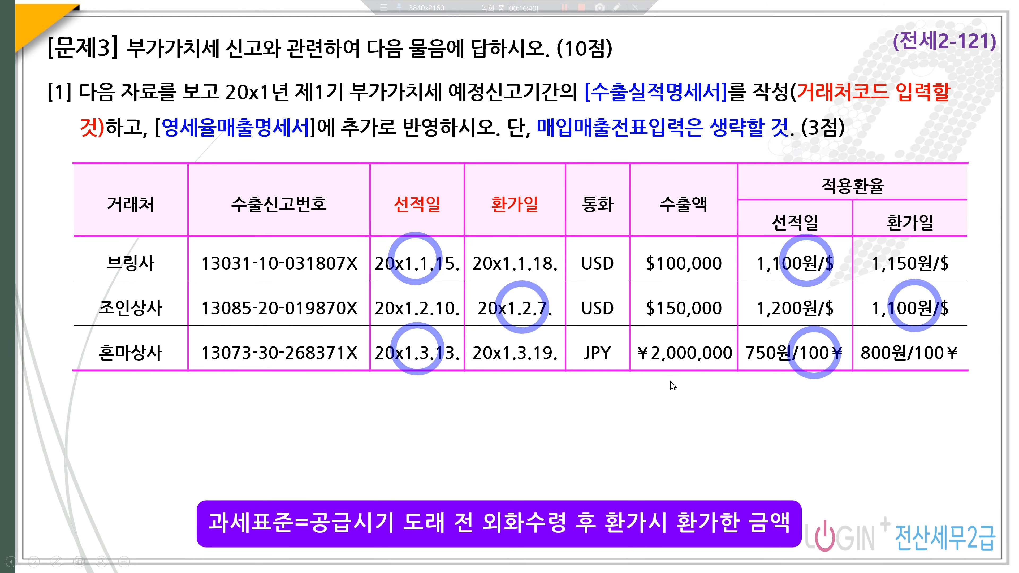
left_click(566, 6)
left_click(565, 8)
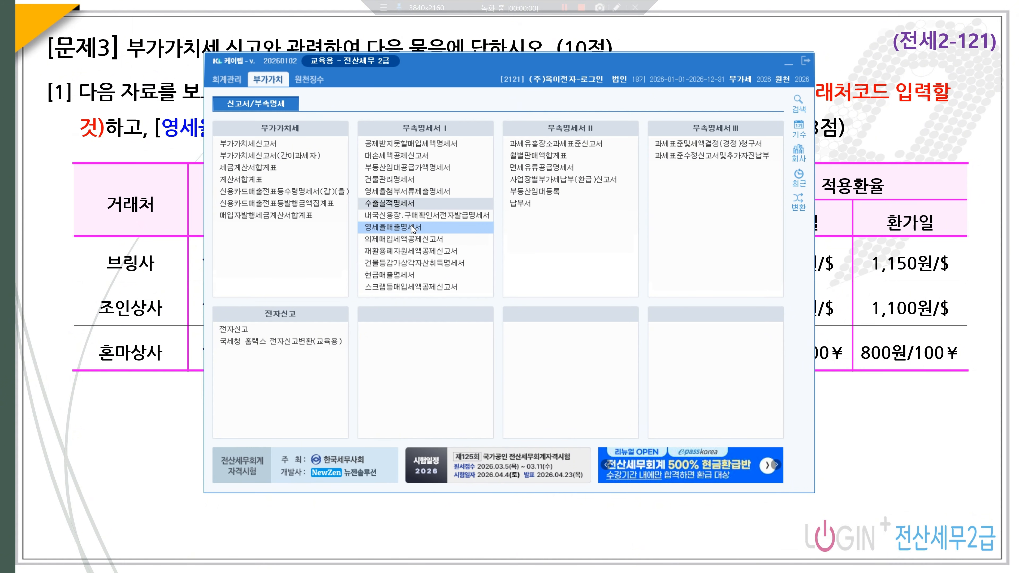
- Open 수출실적명세서 for the period January to March (01~03)
left_click(396, 204)
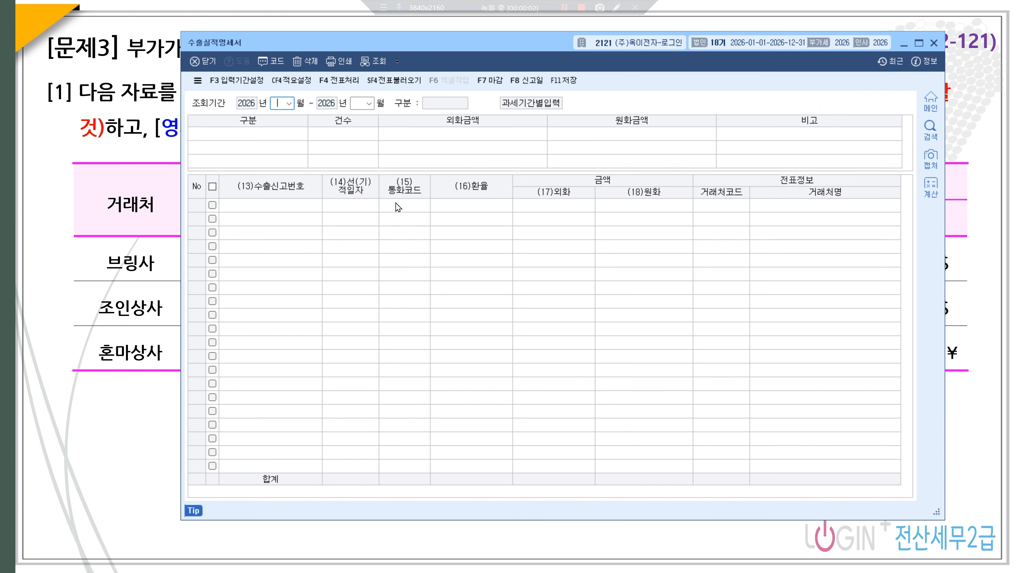
type("1")
key("Return")
type("03")
key("Return")
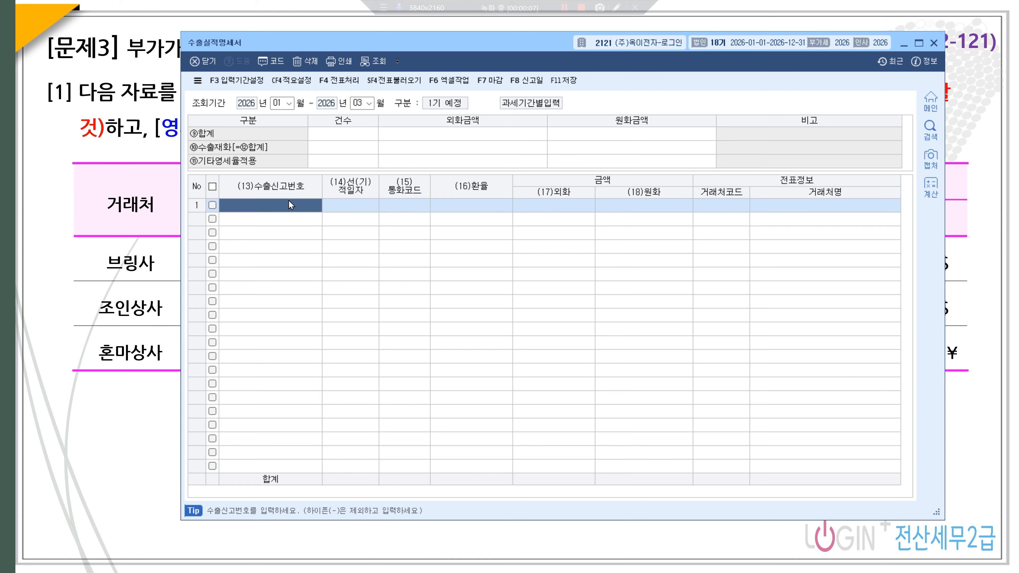
type("130")
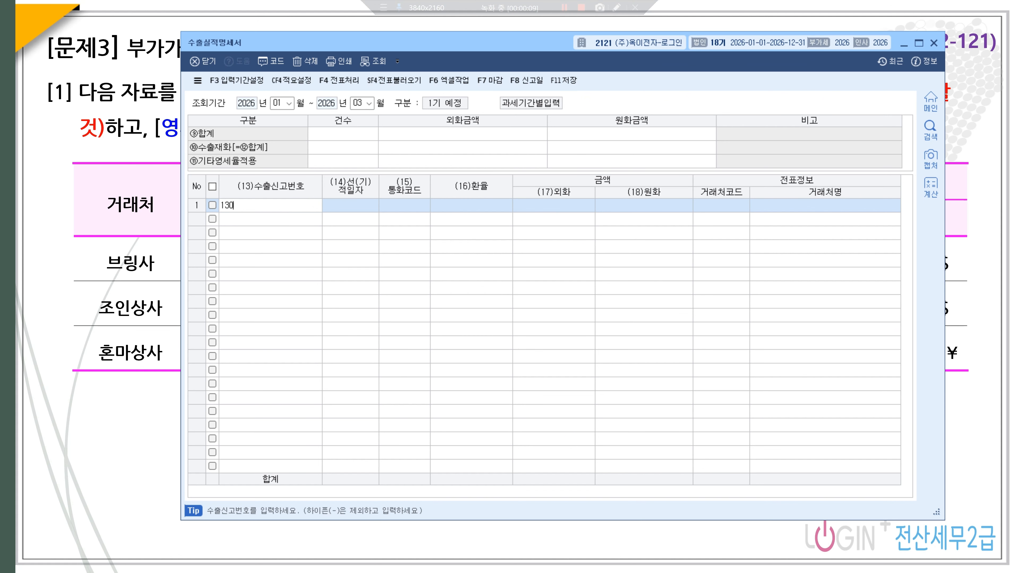
type("31-10-03")
type("1807")
type("X")
key("Return")
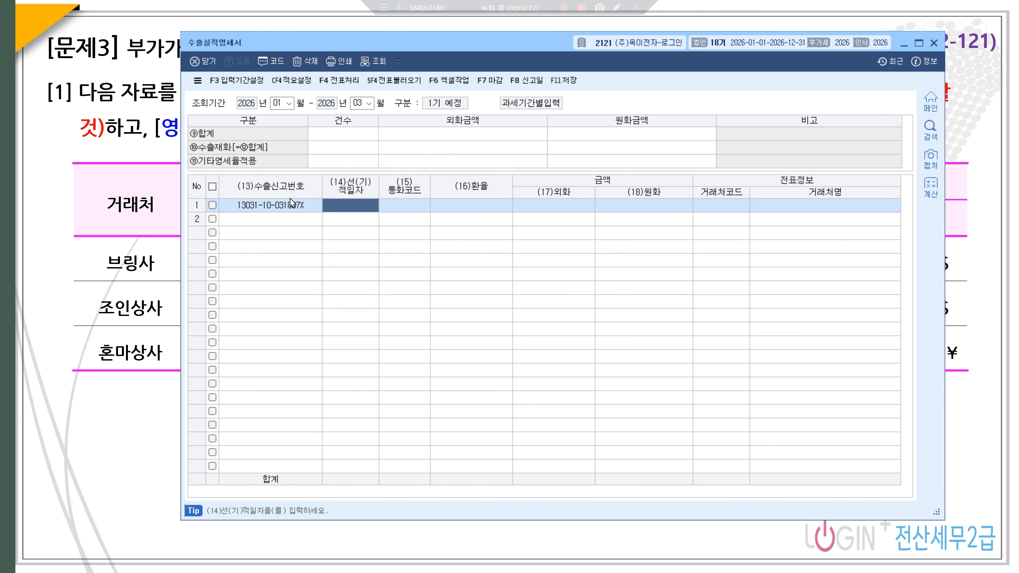
type("2026-01-1")
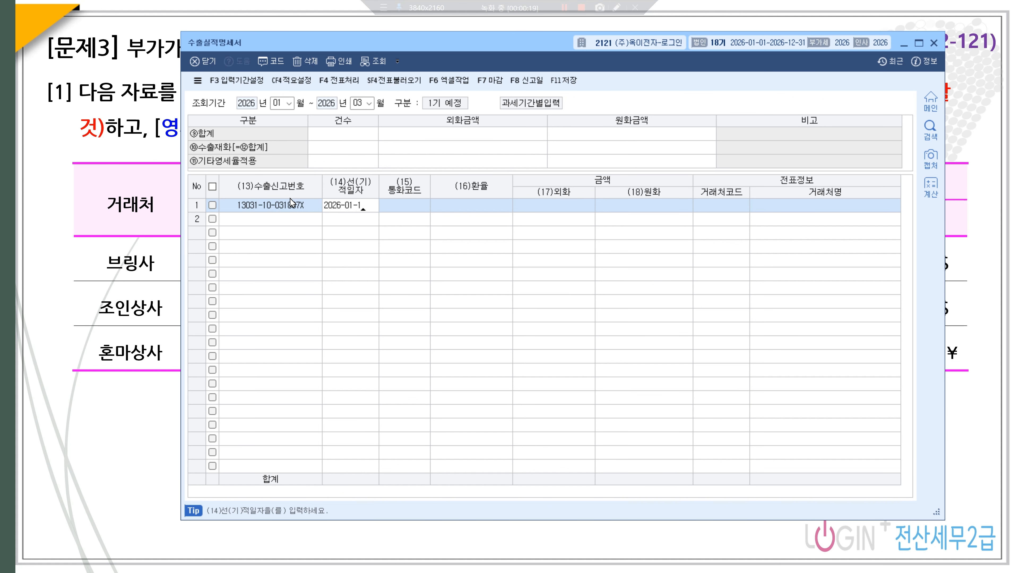
type("5")
key("Return")
type("USD")
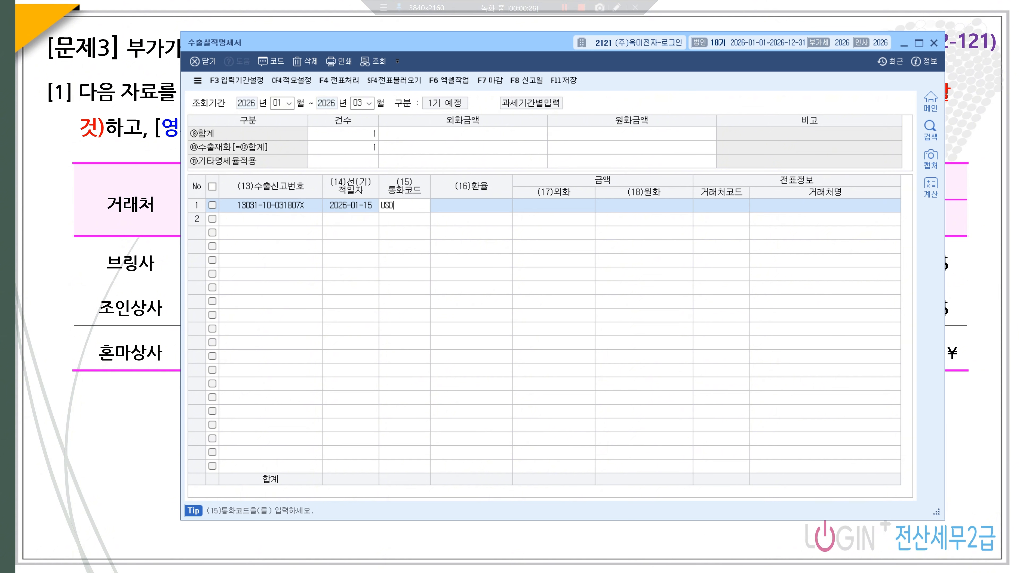
key("Return")
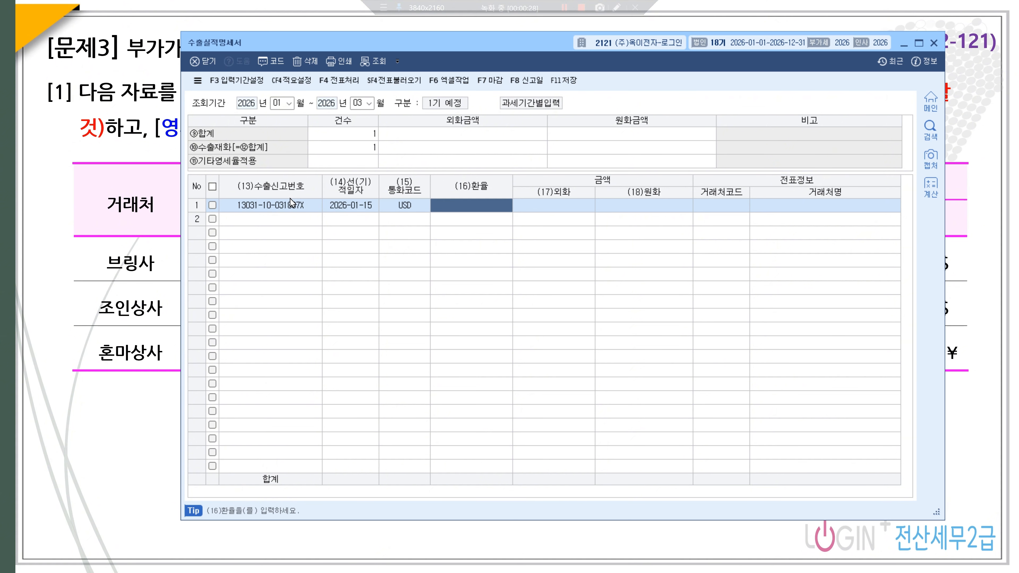
type("1,100")
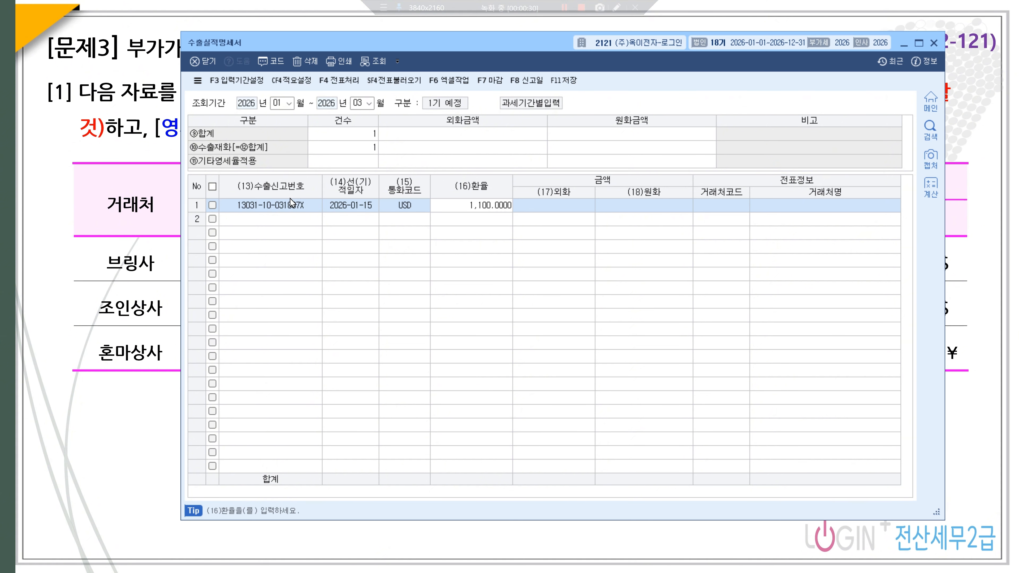
key("Return")
- Set the foreign amount to 100,000 and the customer to 00169 브링사
type("1000000.00")
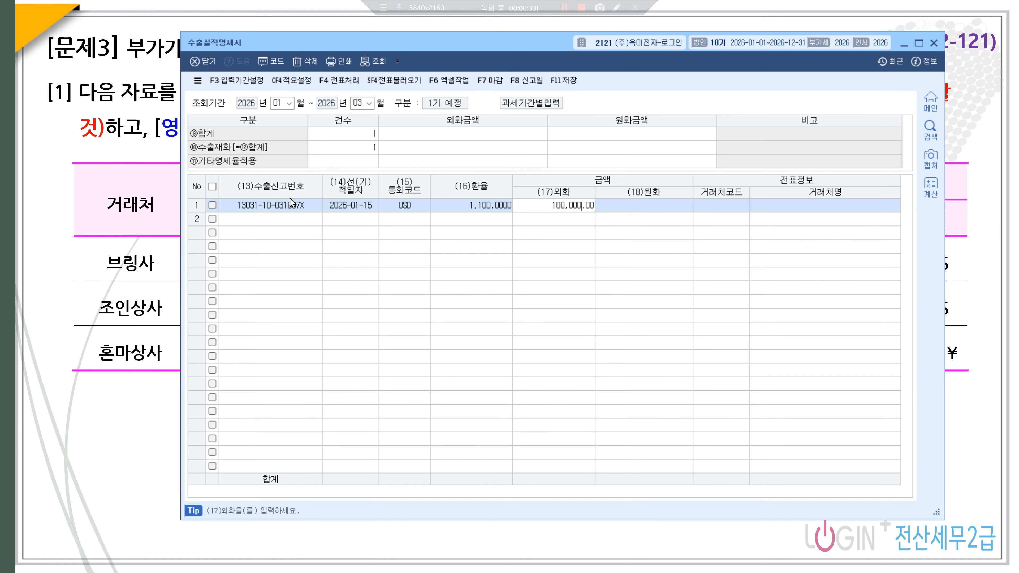
key("Return")
key("Return")
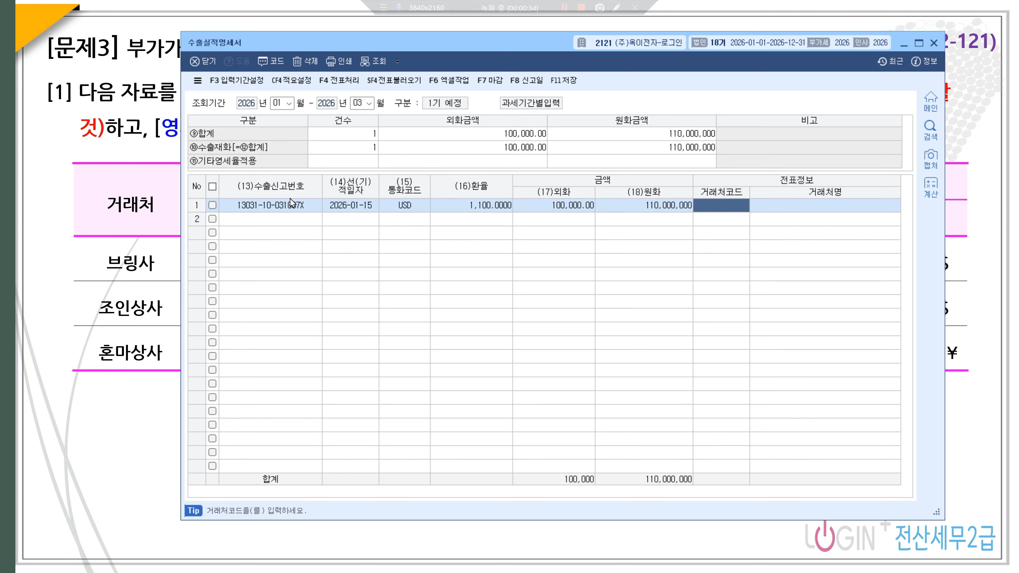
key("F2")
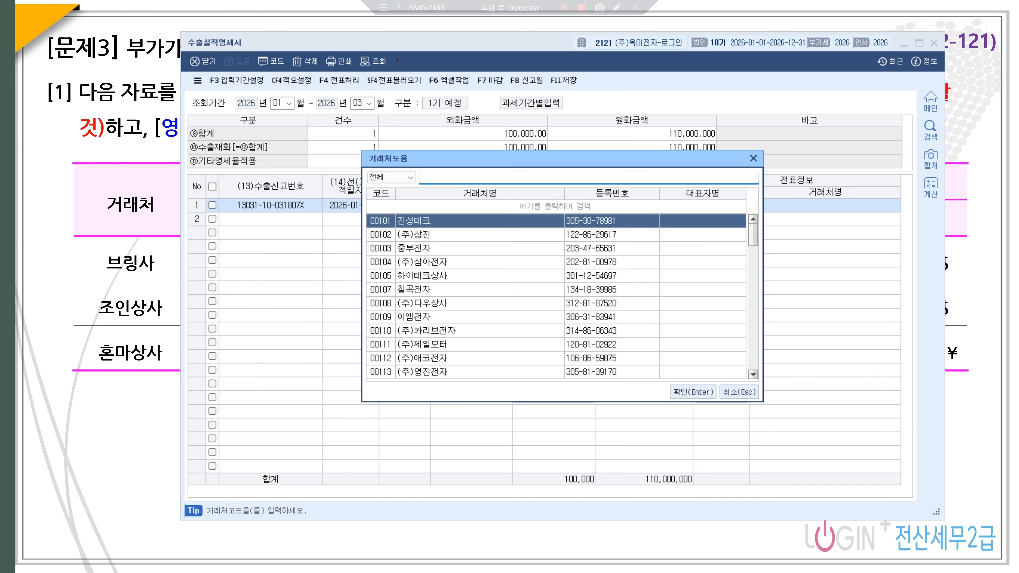
type("이")
type("브링")
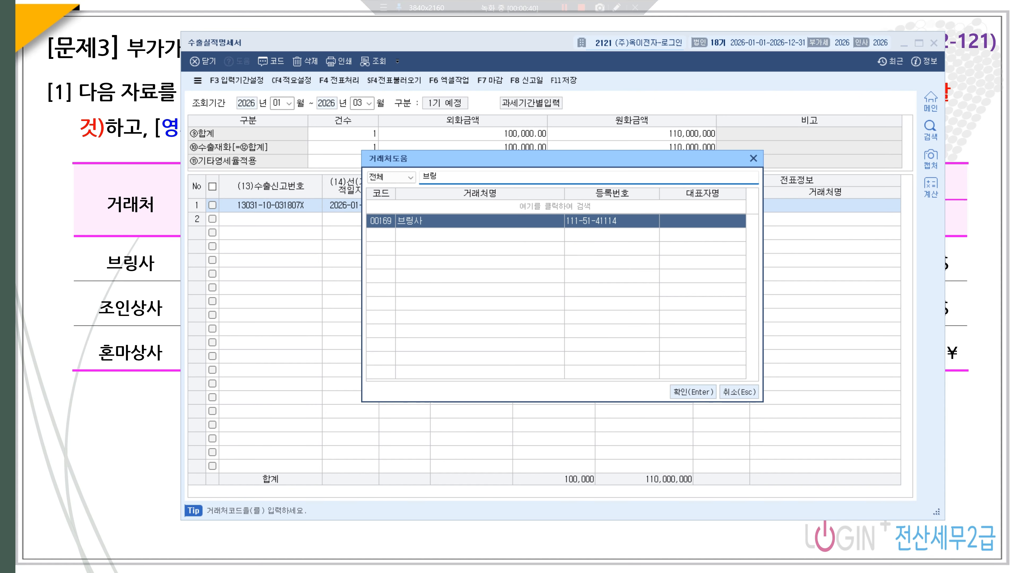
key("Return")
key("Return")
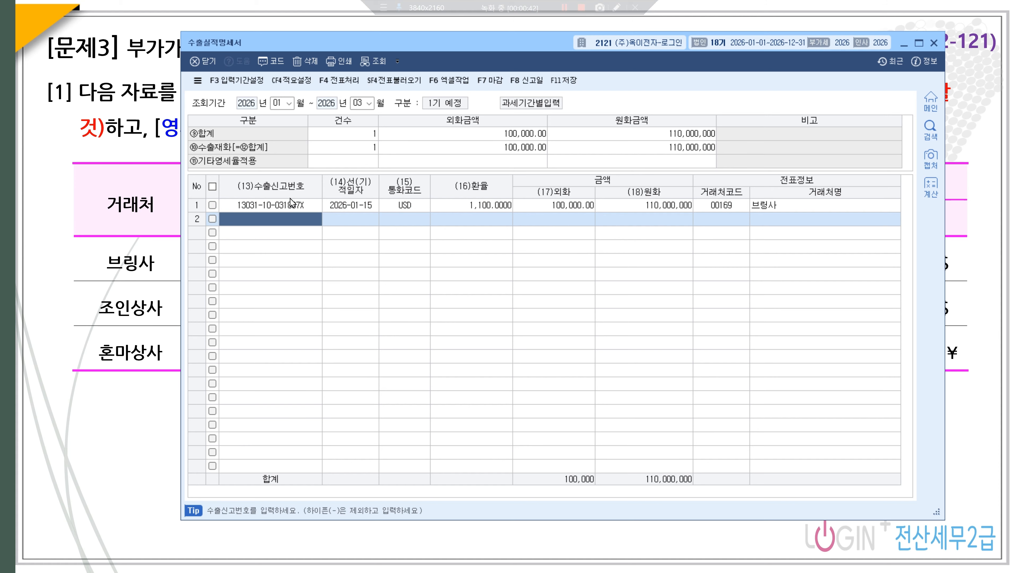
type("130")
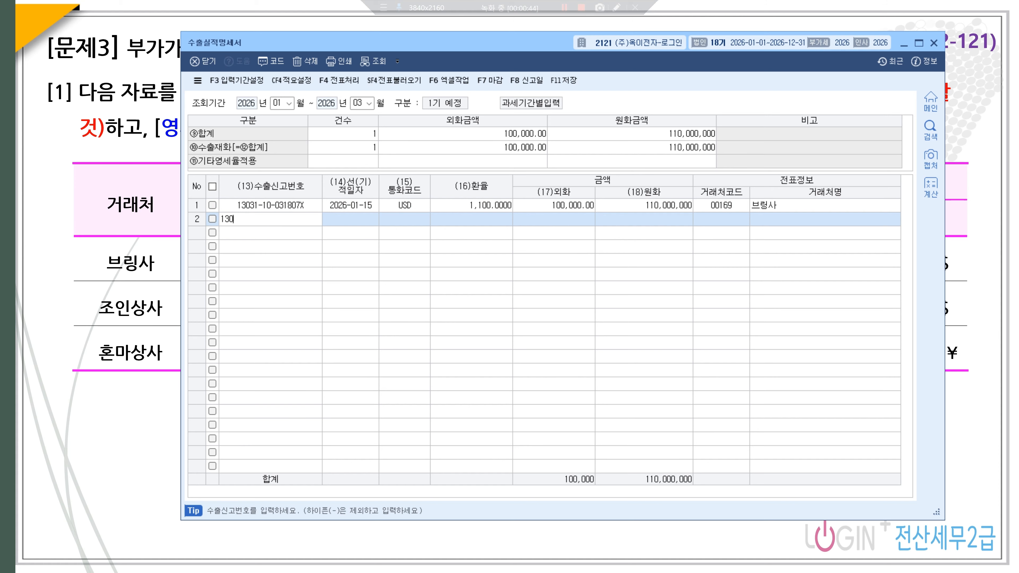
type("8520119870X")
key("Return")
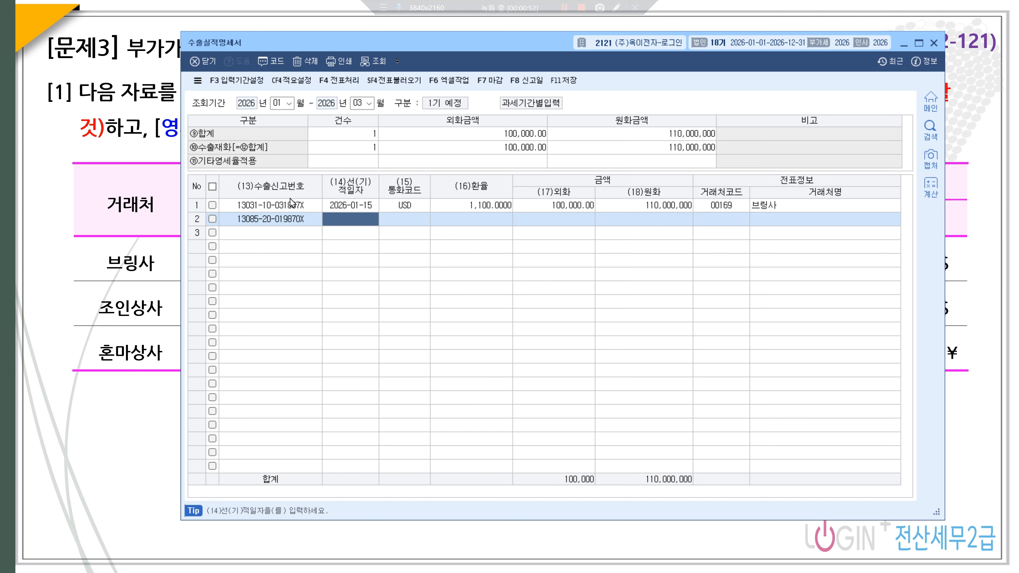
type("2026-02-1")
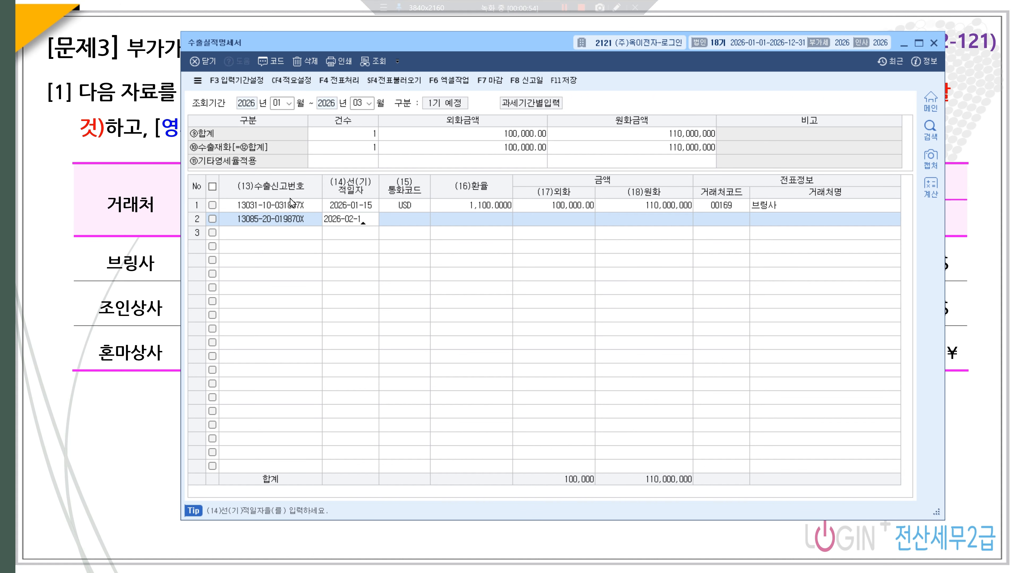
type("0")
key("Return")
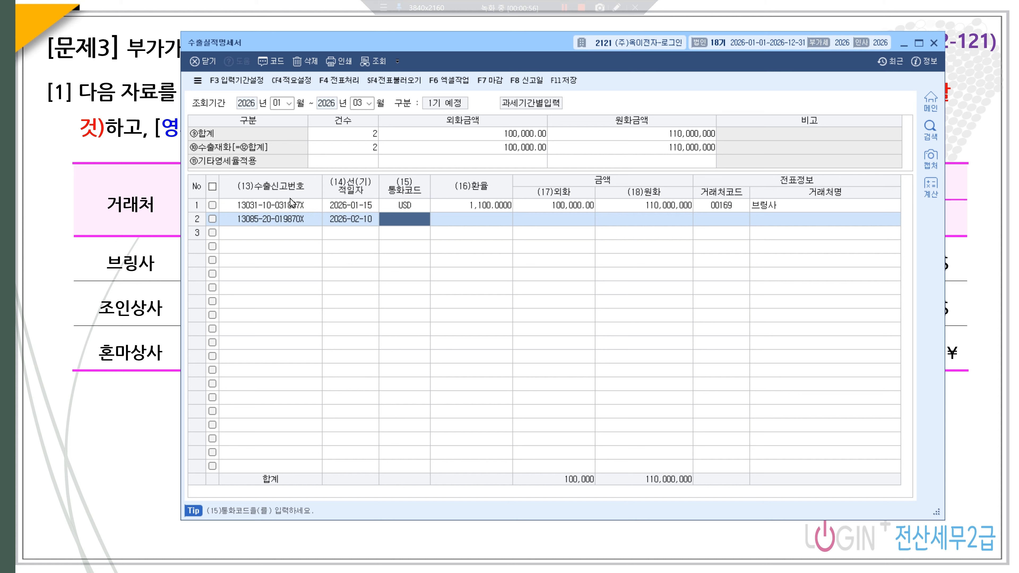
- Set row 2 currency to USD, exchange rate 1,100 and foreign amount 150,000
type("ㅕ")
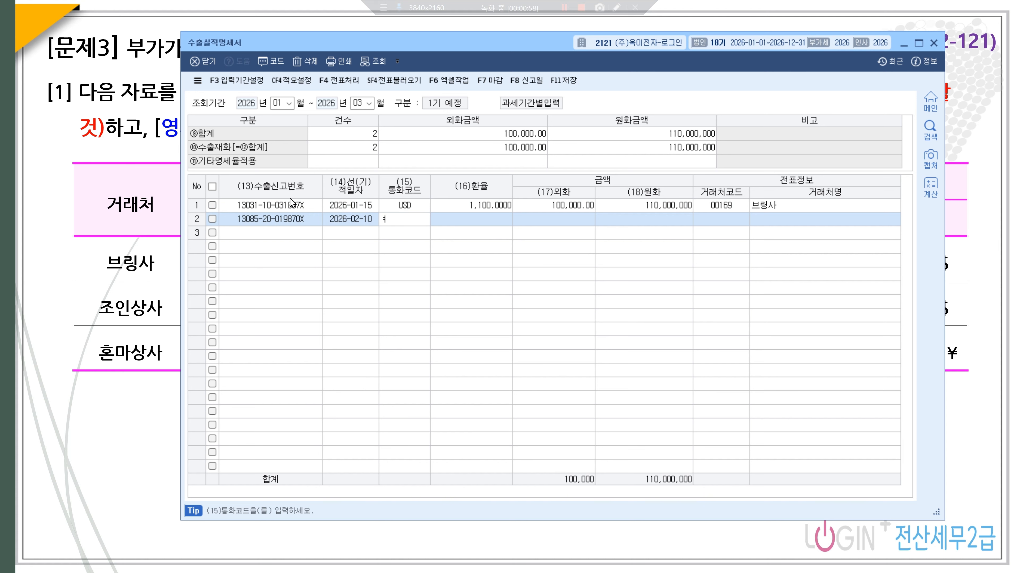
type("ㅕㄴㅇ")
key("Hangul")
key("BackSpace")
key("BackSpace")
key("BackSpace")
type("USD")
key("Return")
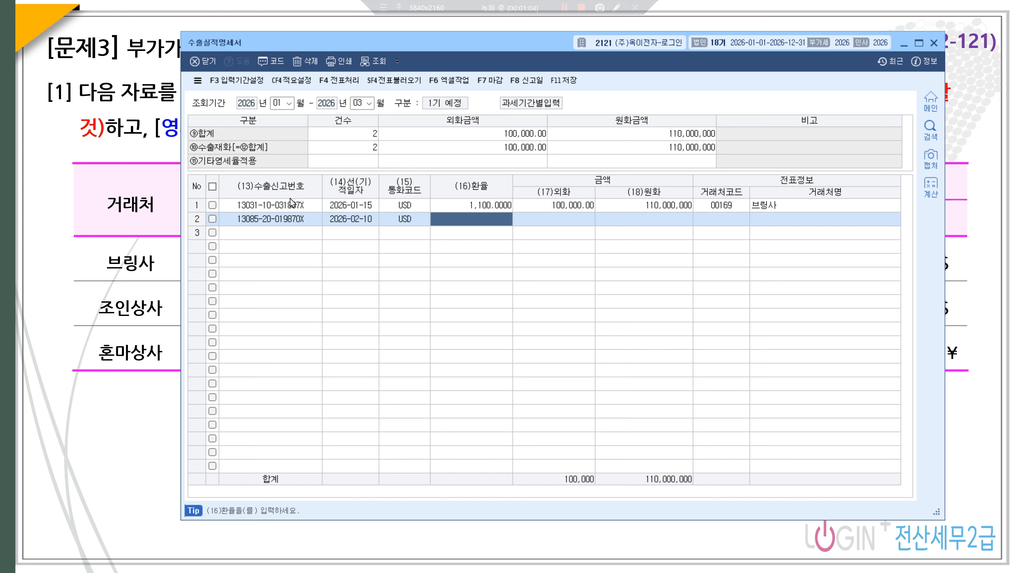
type("11")
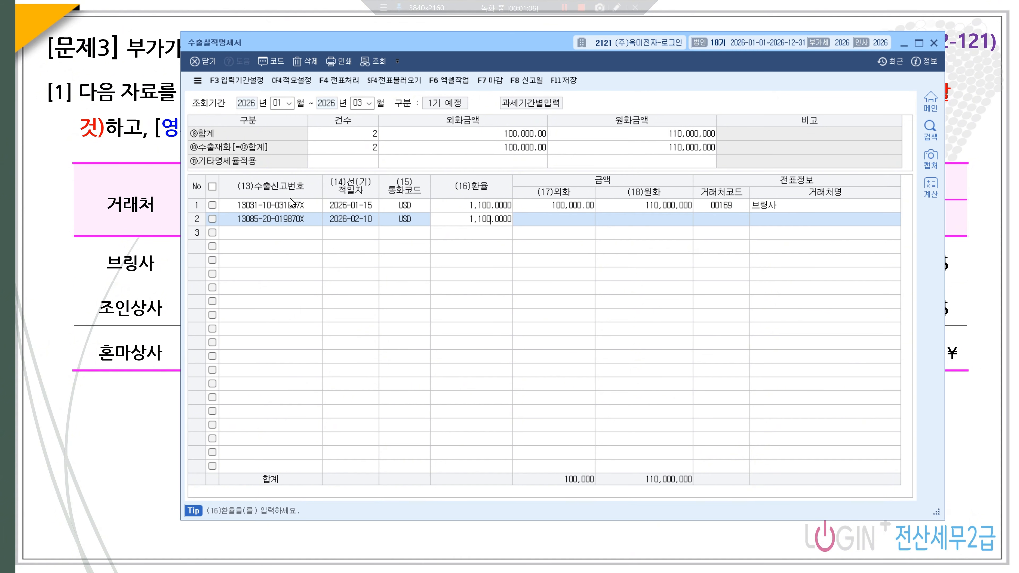
key("Return")
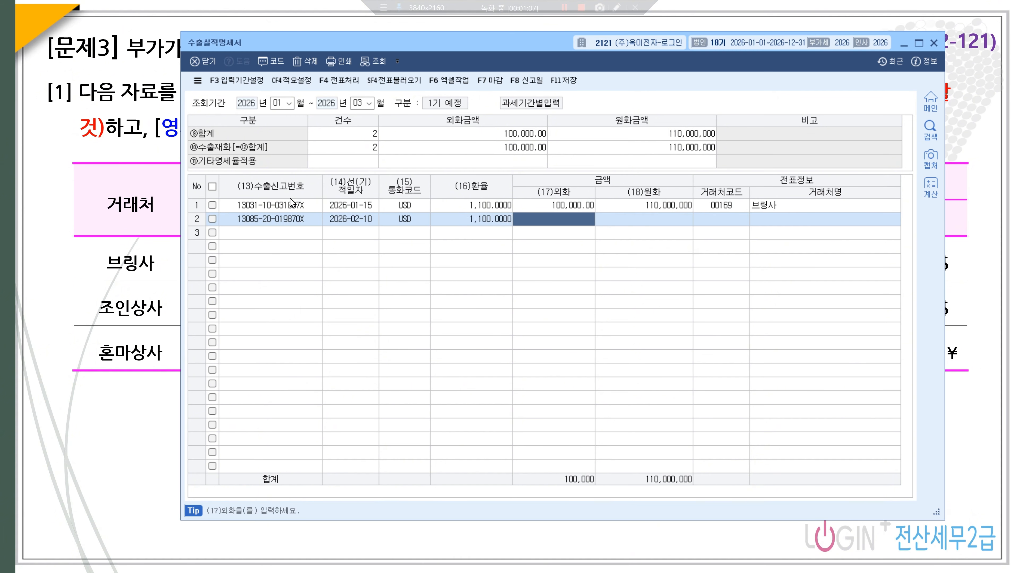
type("1500000.00")
key("Return")
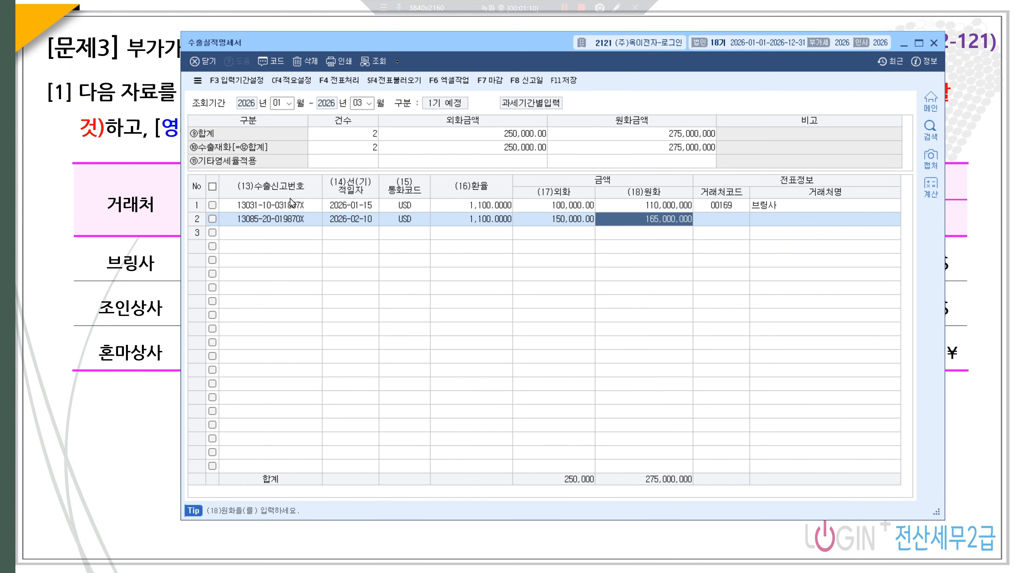
- Look up and assign partner 조인상사 to row 2 with F2
key("Return")
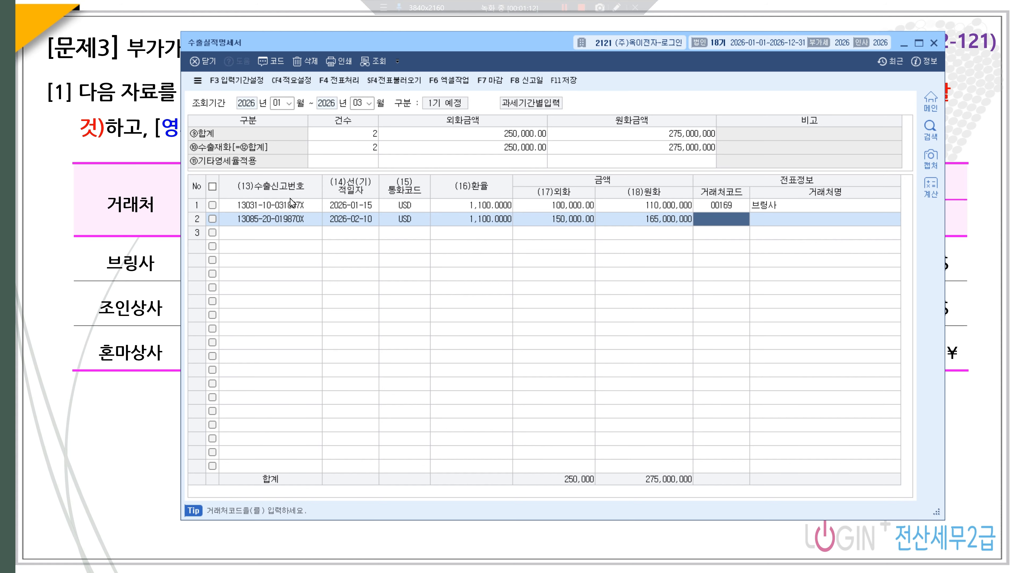
key("F2")
type("WH")
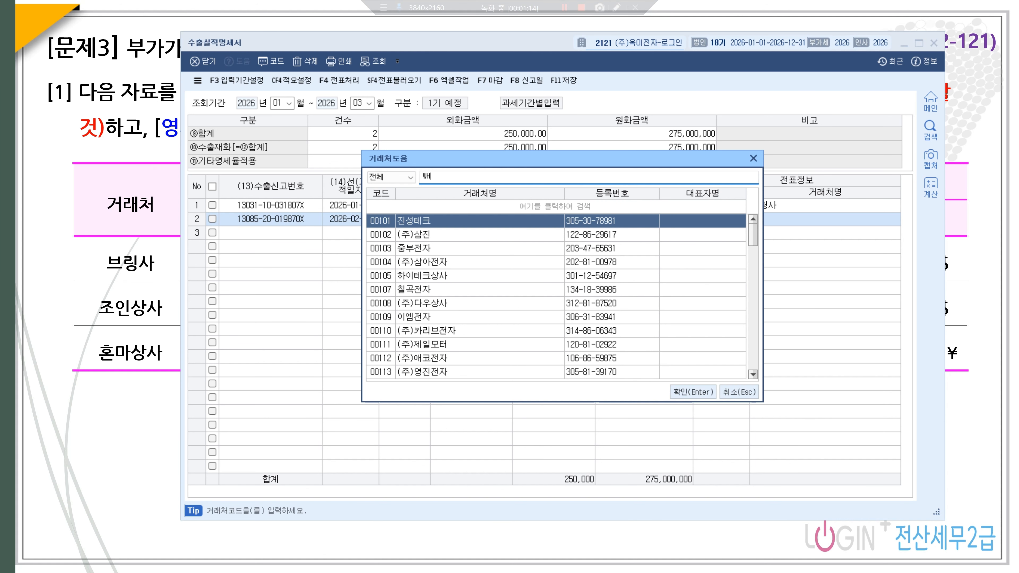
key("BackSpace")
key("BackSpace")
type("조인")
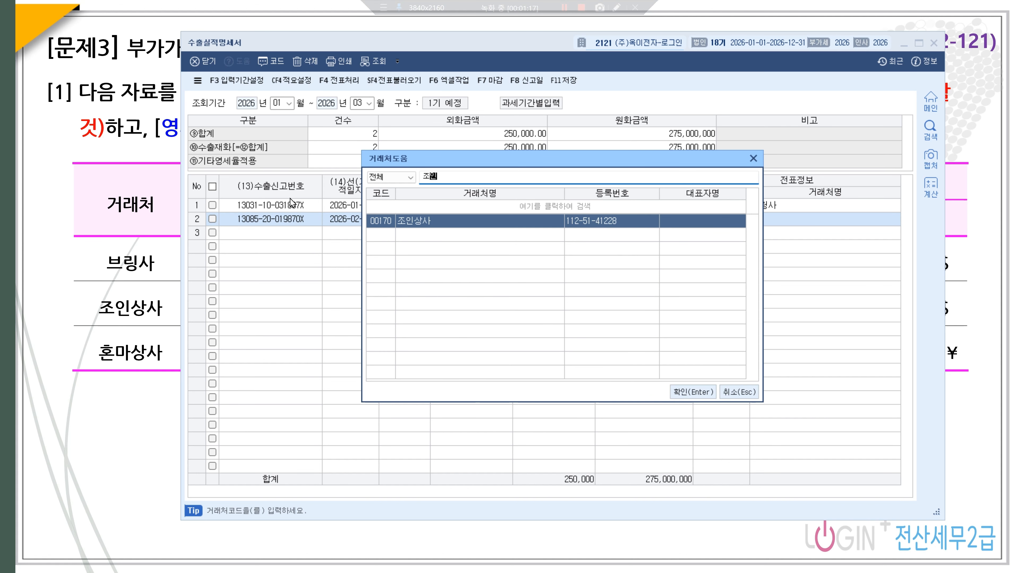
key("Return")
key("Return")
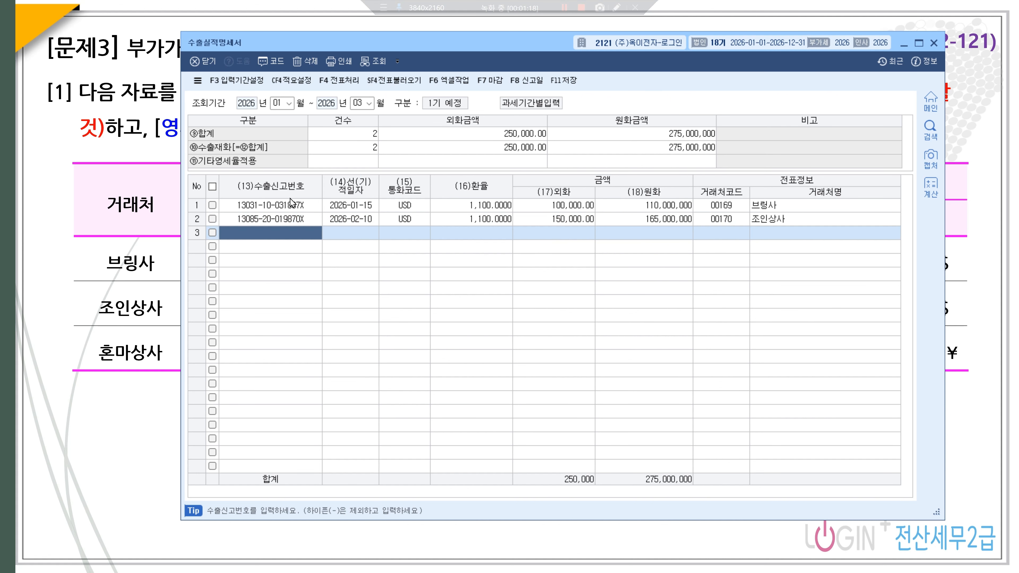
type("13073302683710")
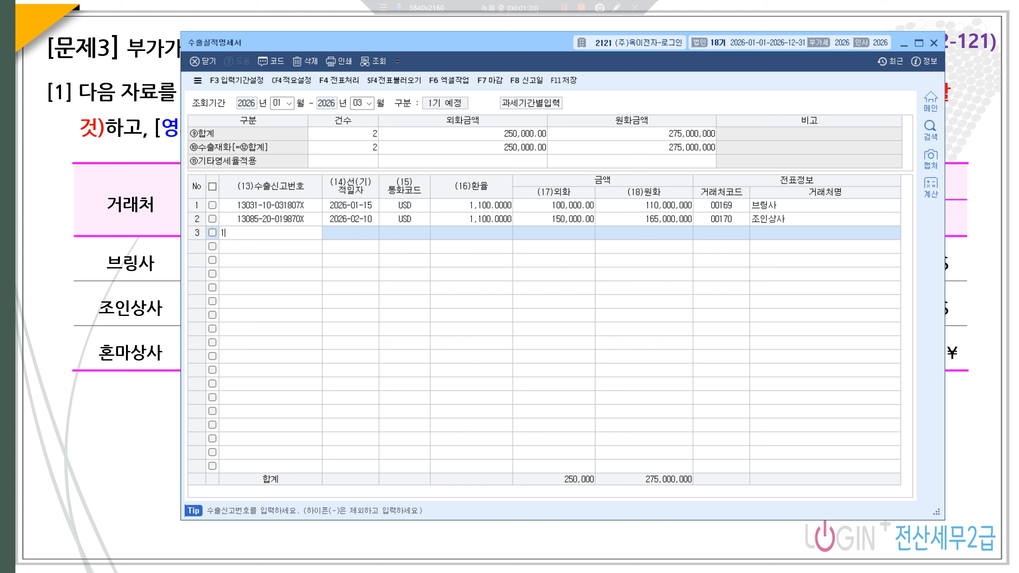
key("Return")
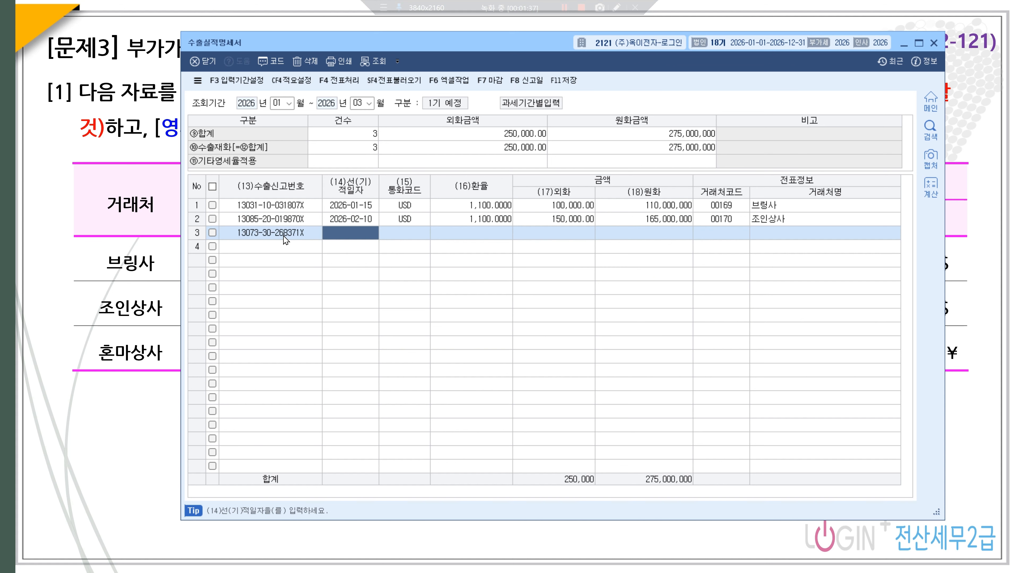
type("2026-0")
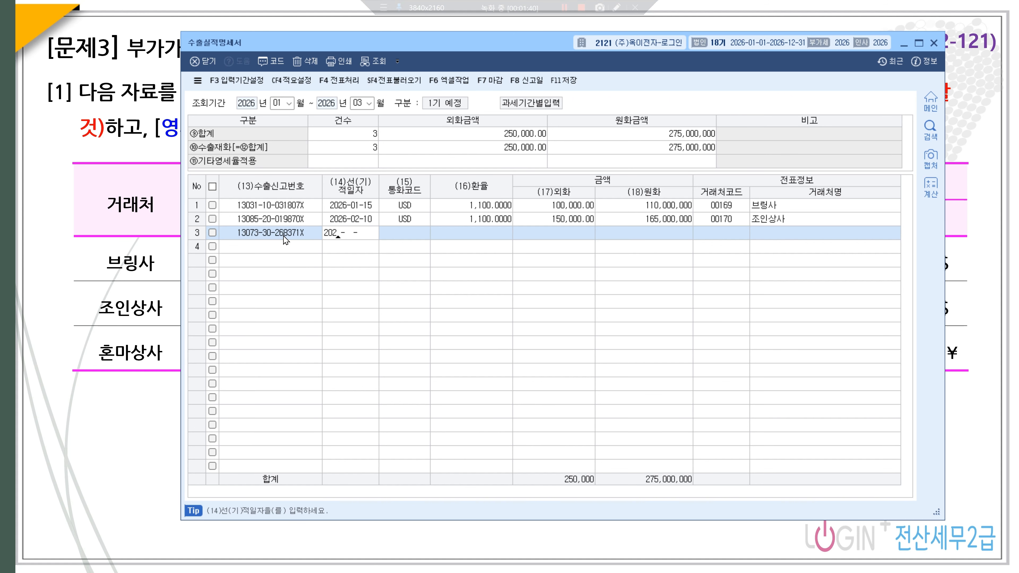
type("3-13")
key("Return")
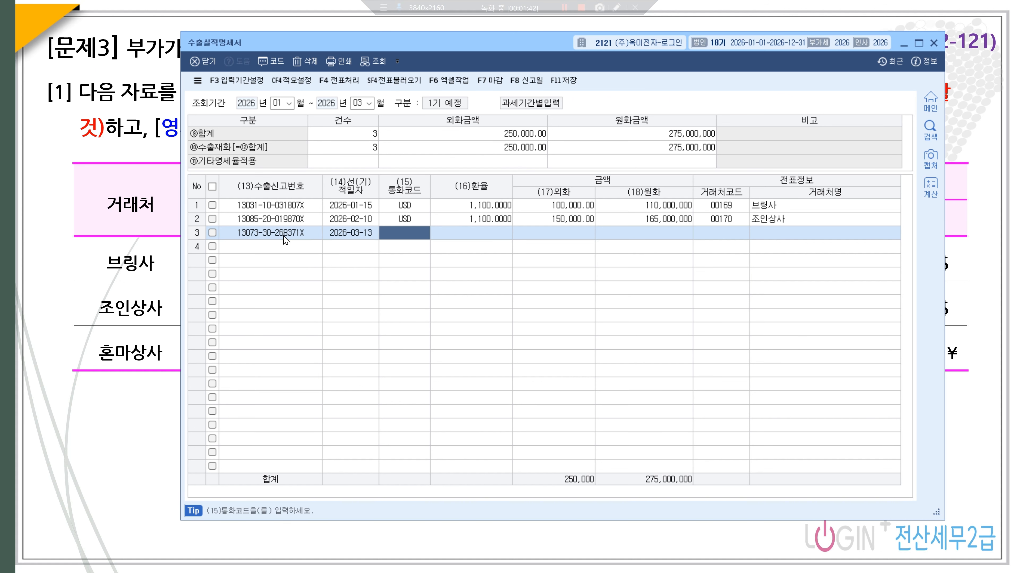
type("JPY")
key("Return")
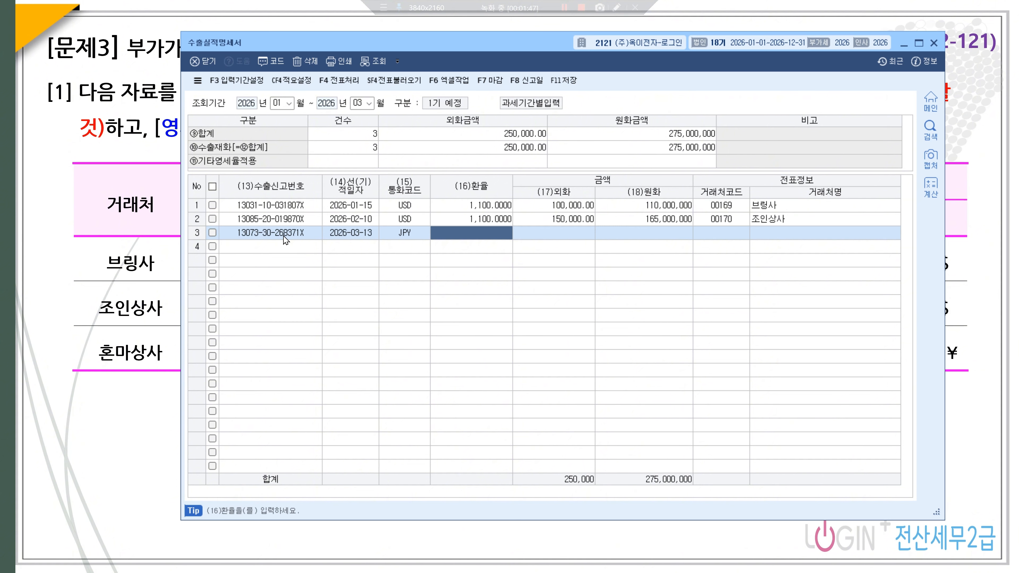
type("7.5000")
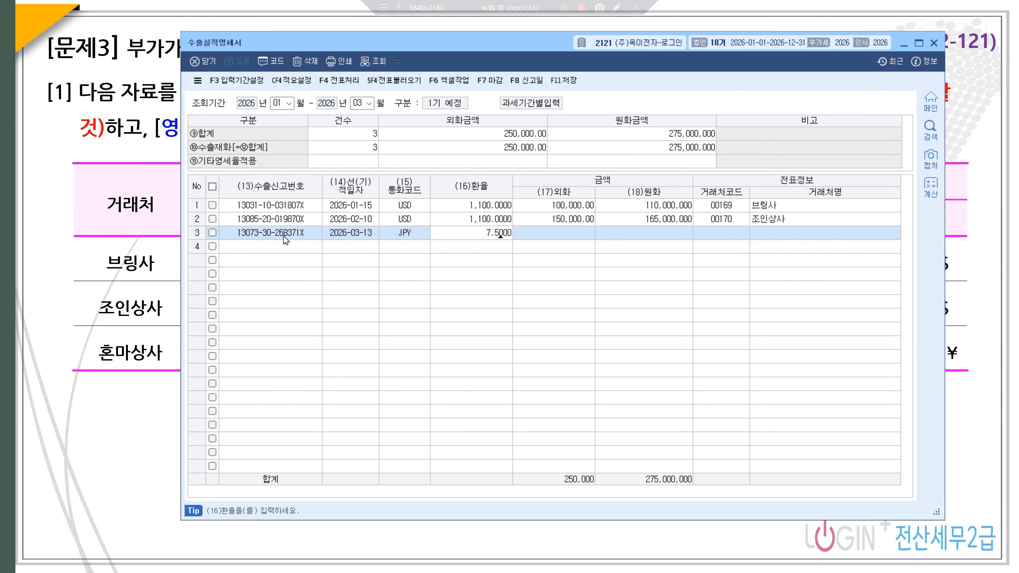
key("Return")
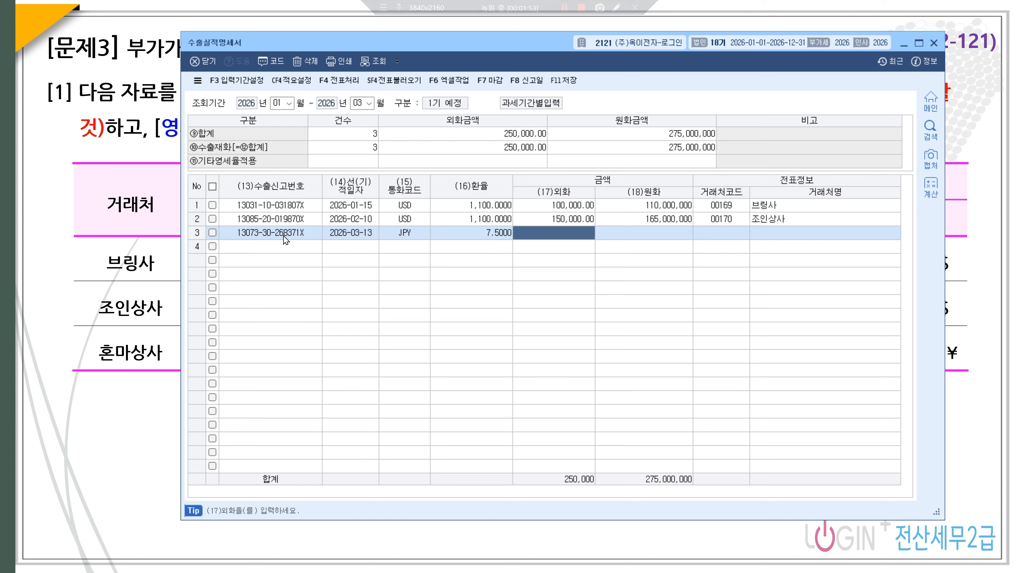
type("2000000")
key("Return")
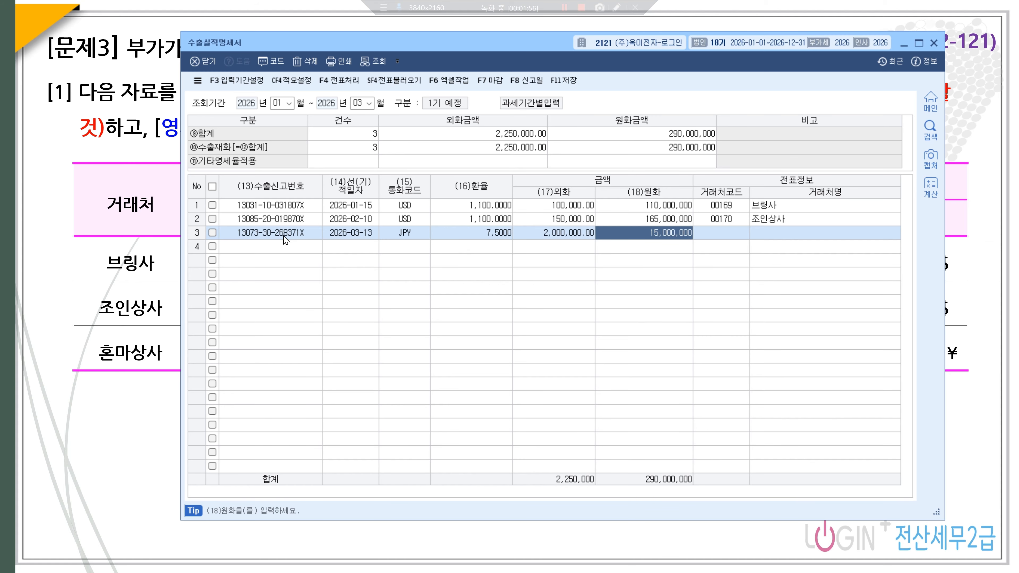
- Assign partner 혼마상사 to row 3 via the F2 lookup
key("Return")
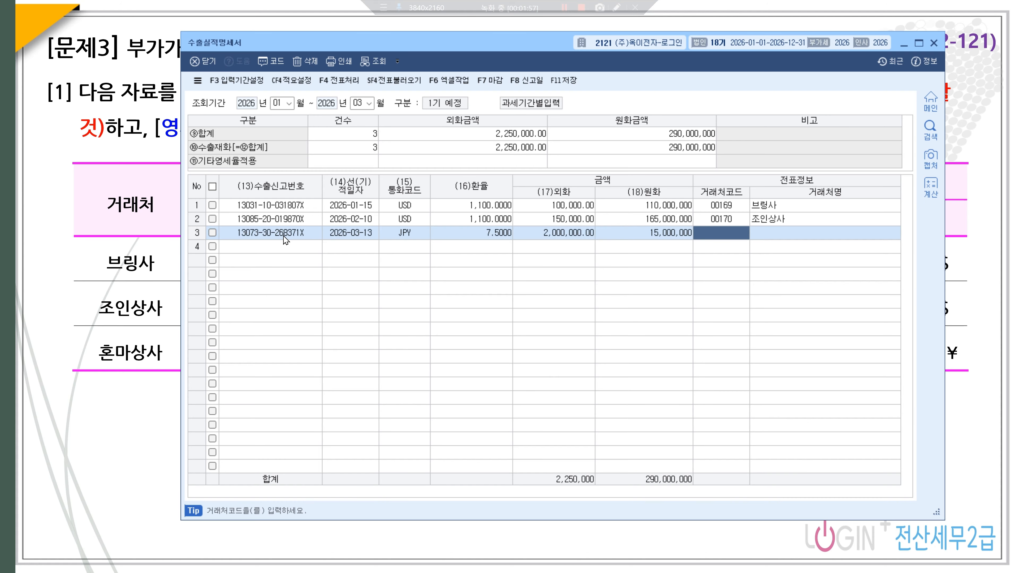
key("F2")
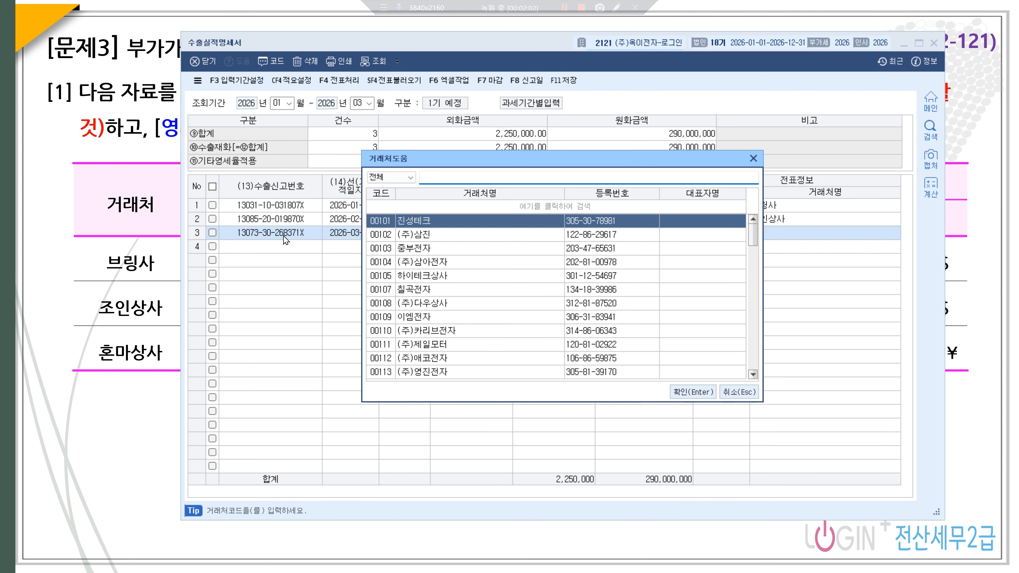
type("여")
type("혼마")
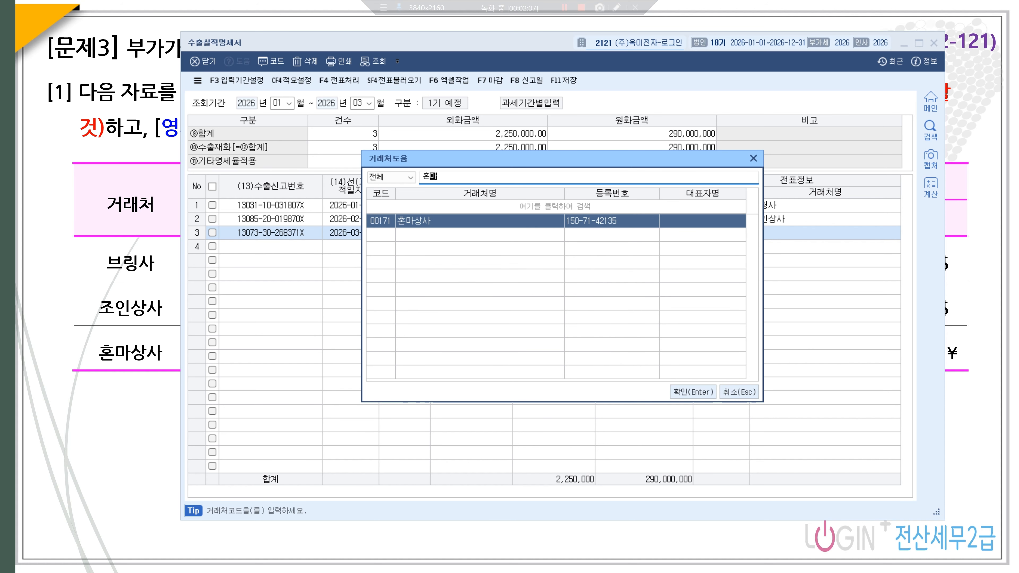
key("Return")
key("Return")
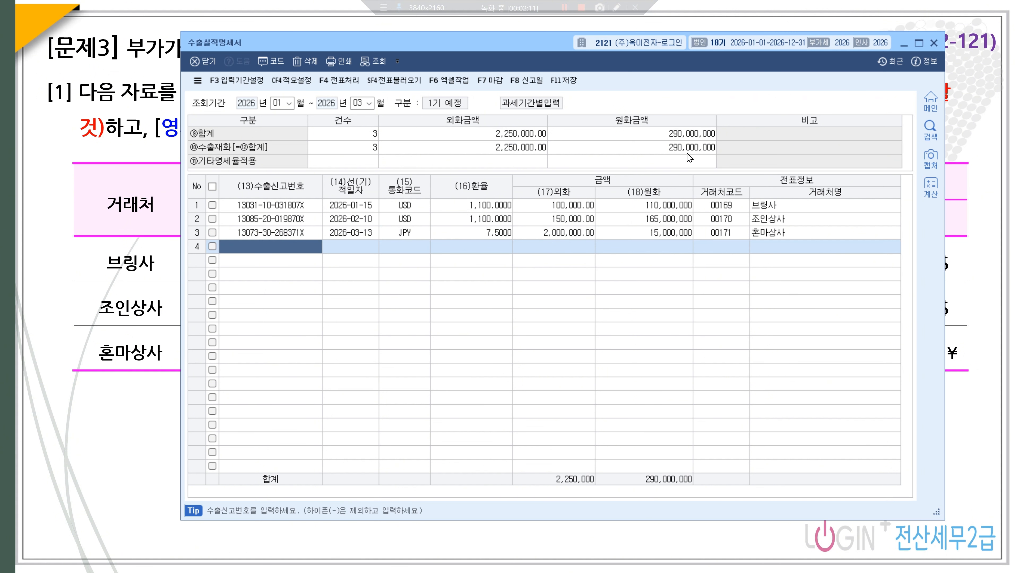
- Save and close 수출실적명세서, then open 영세율매출명세서 from 부속명세서 I
left_click(563, 81)
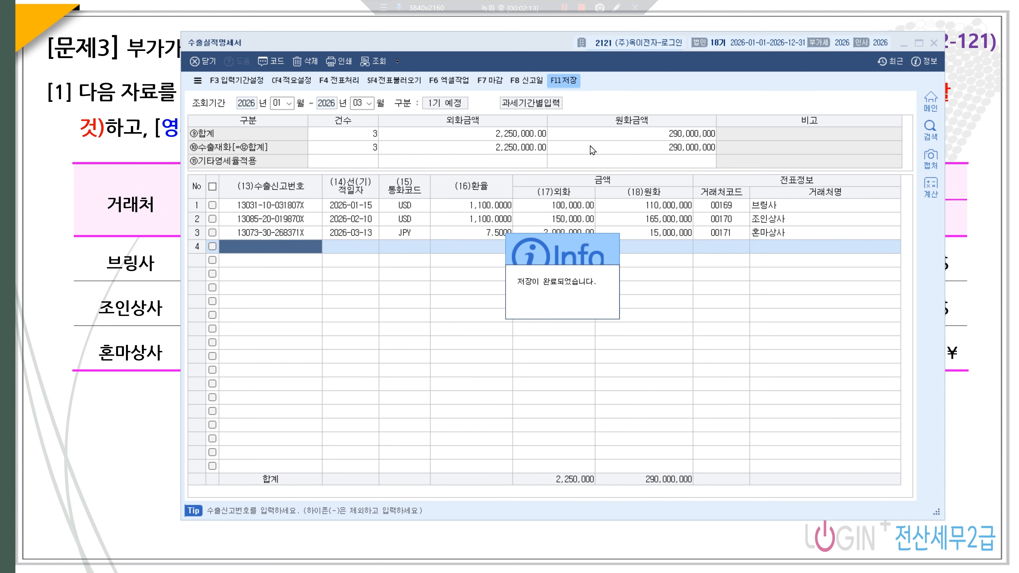
left_click(931, 42)
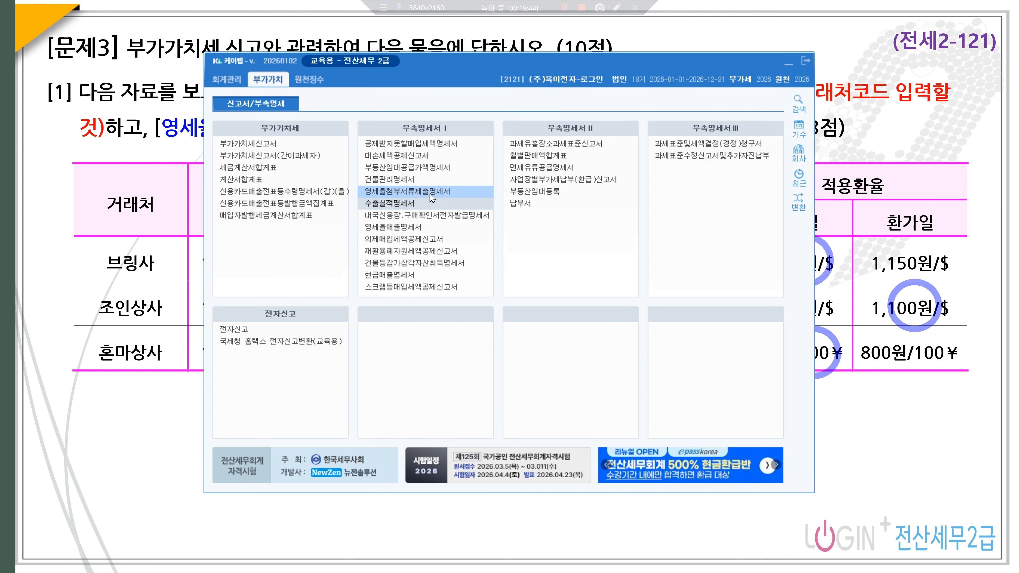
left_click(417, 228)
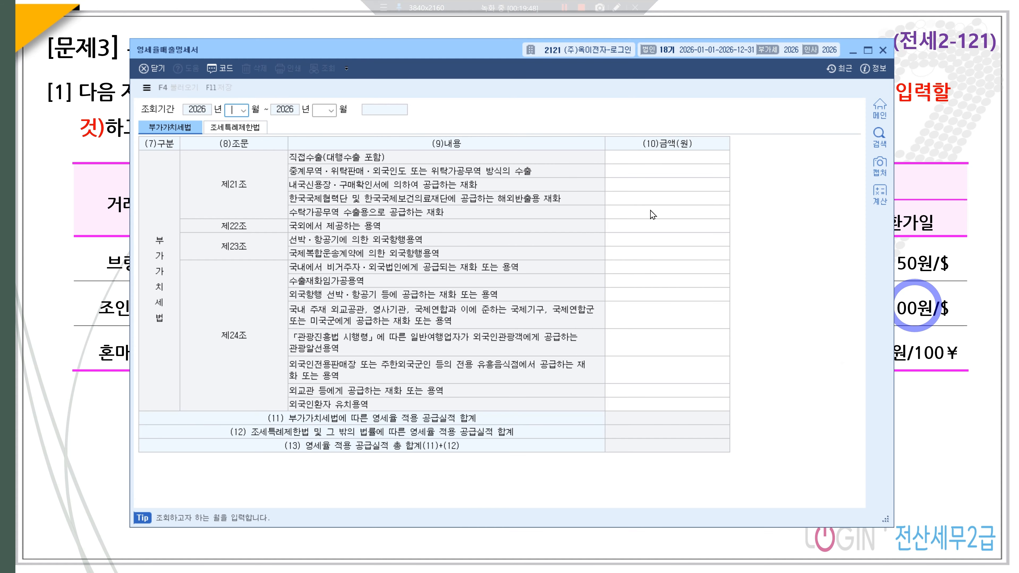
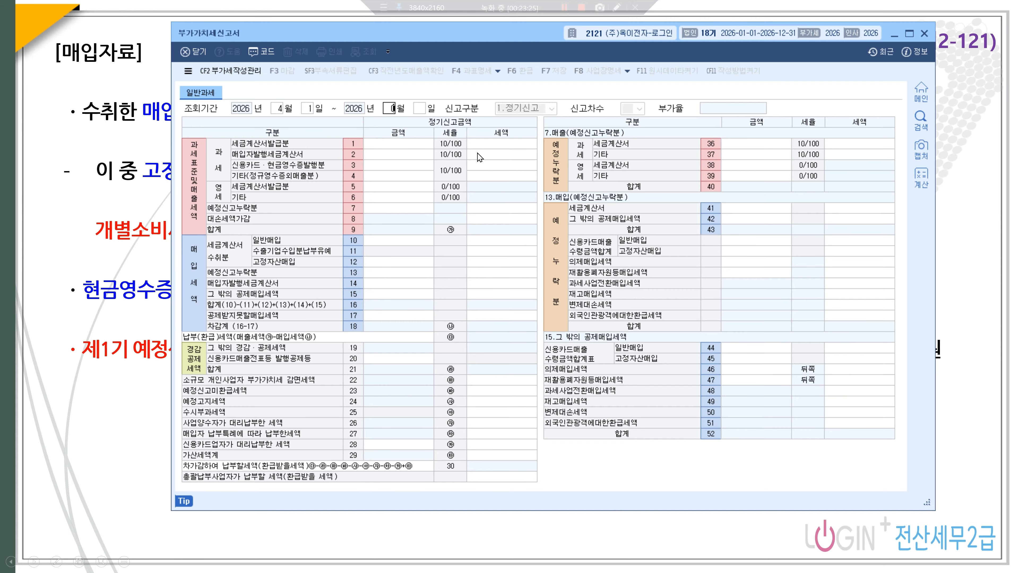
key("Return")
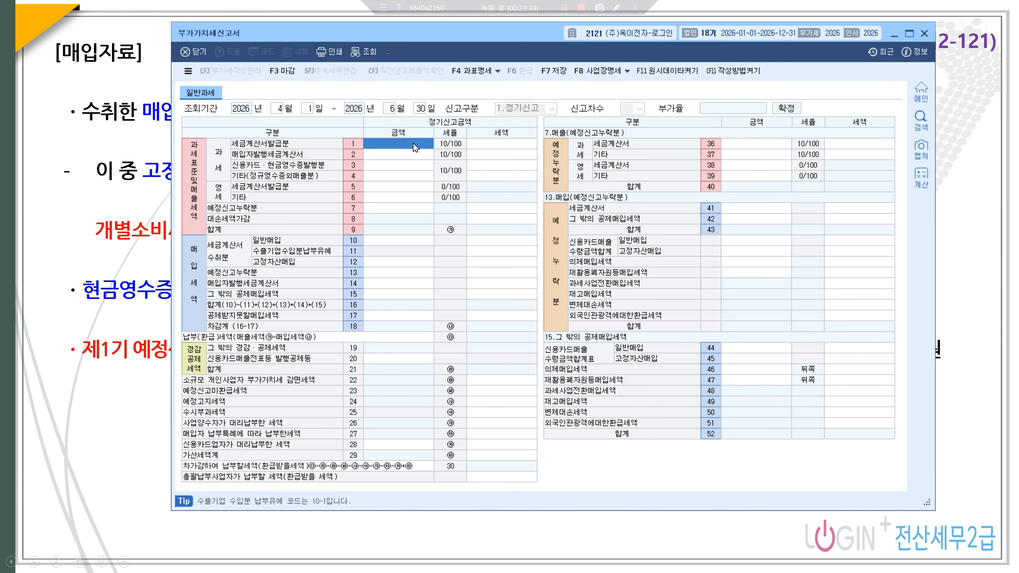
- Load the 1 April–30 June 2026 return and enter 500,000,000 of tax-invoice sales
type("5")
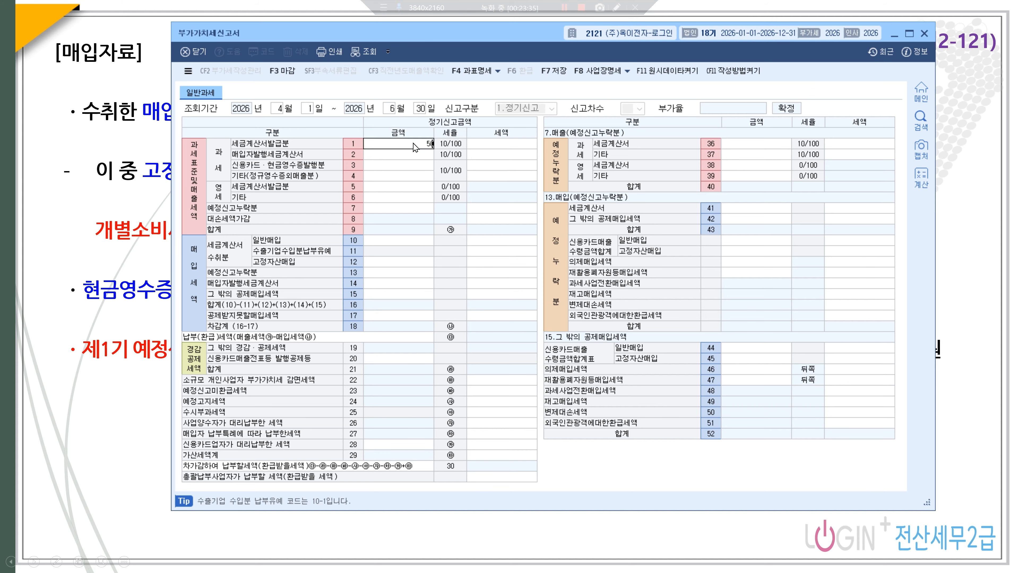
type("00,000,000")
key("Return")
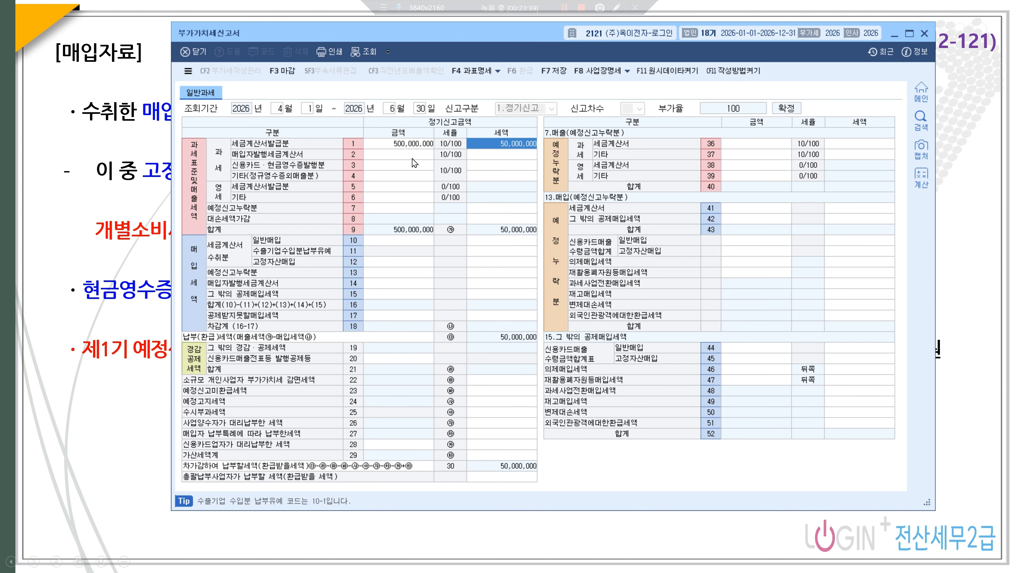
- Enter 30,000,000 of card and cash-receipt sales and a -200,000 bad-debt tax adjustment
left_click(386, 165)
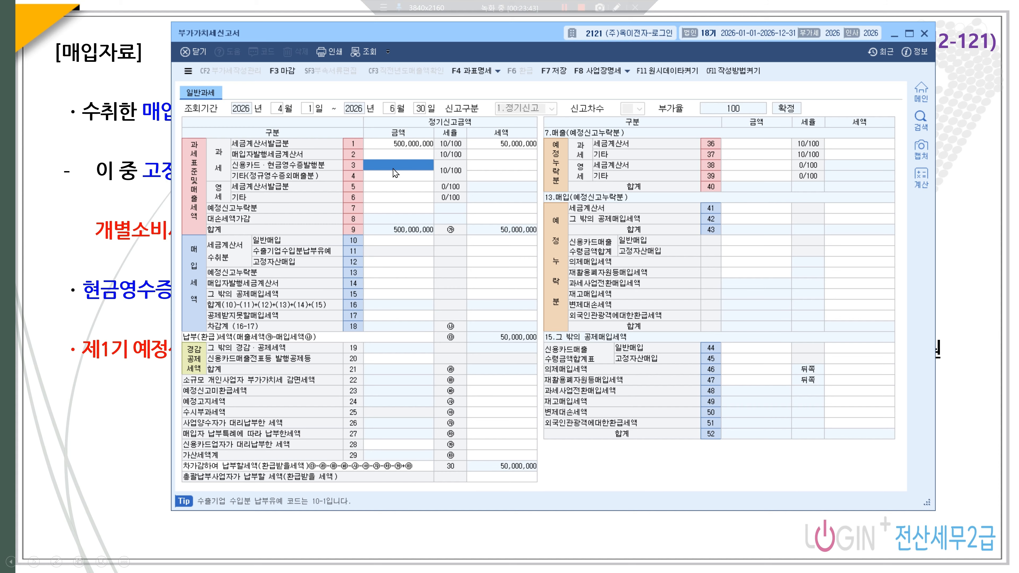
type("30000000")
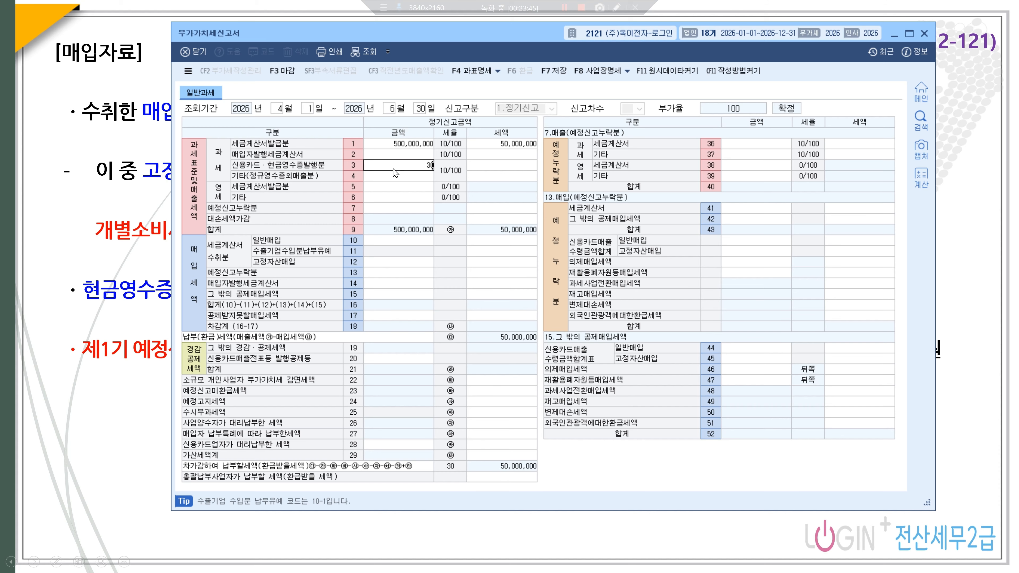
key("Return")
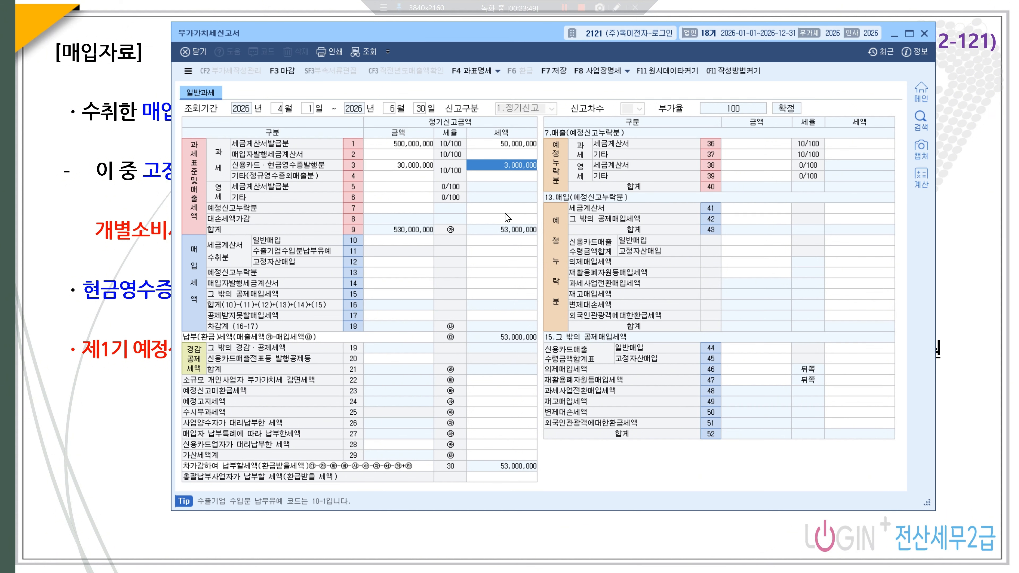
left_click(501, 222)
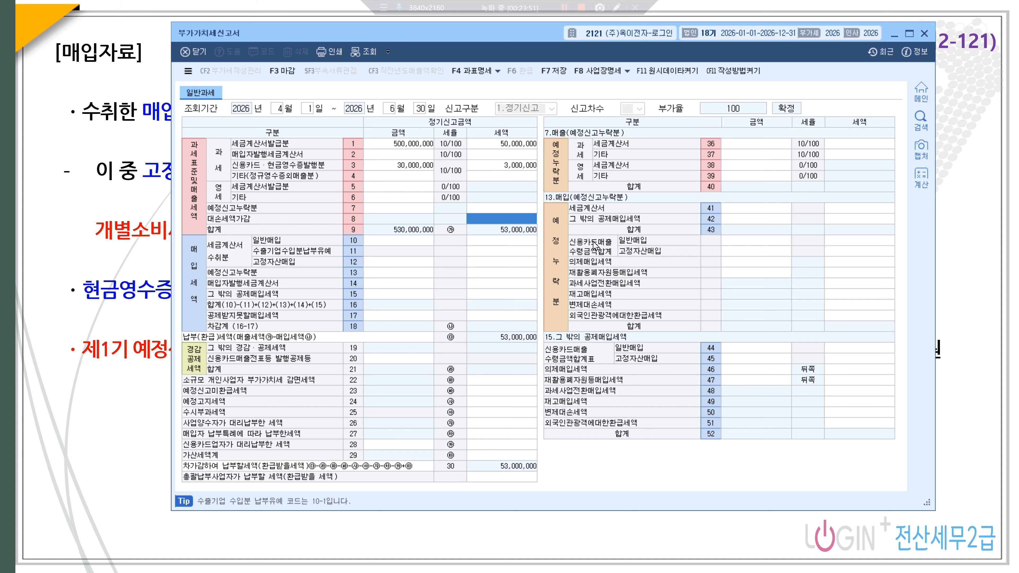
type("-200")
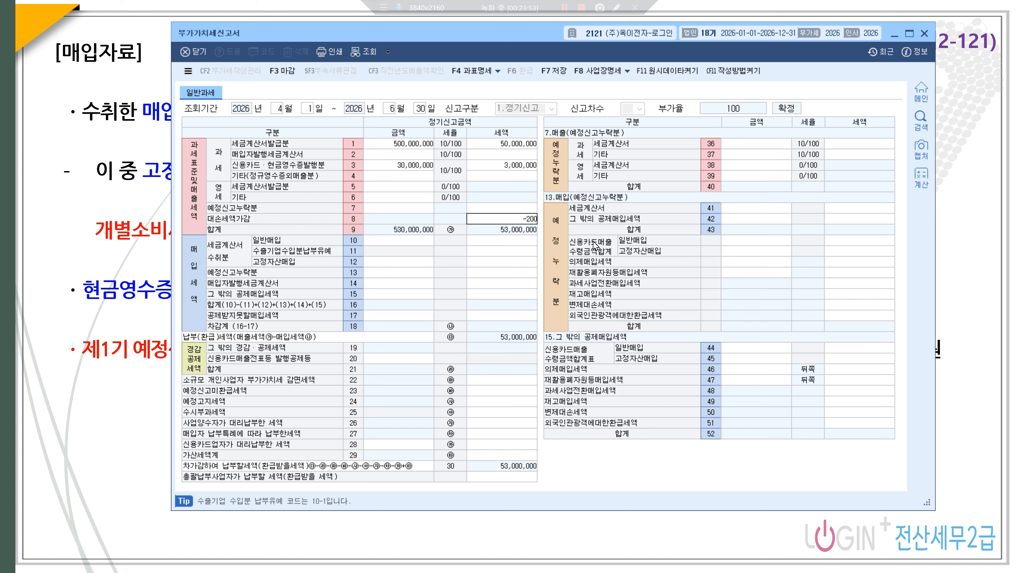
type(",000")
key("Return")
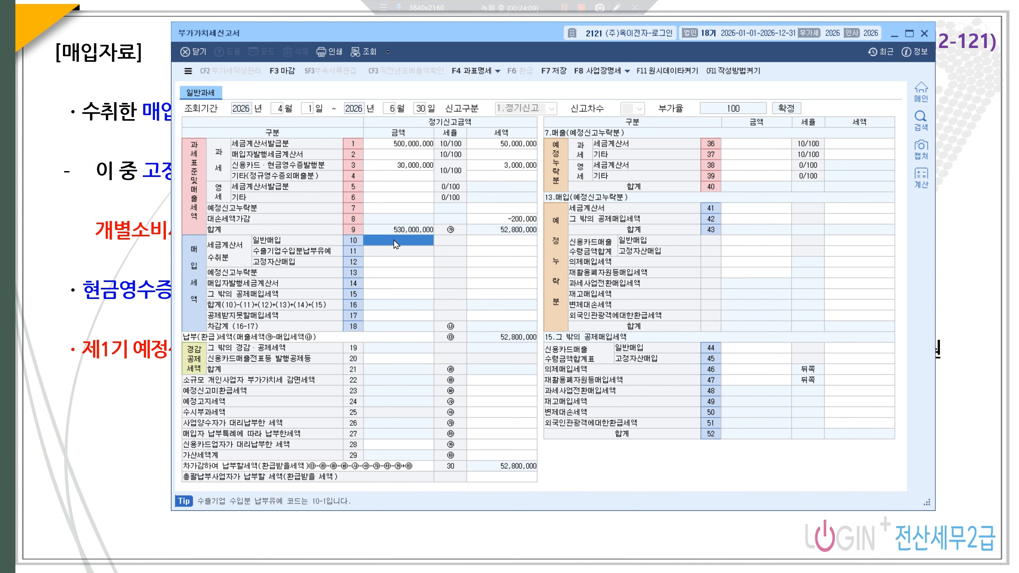
- Enter 190,000,000 of general tax-invoice purchases with 19,000,000 tax on row 10
type("1900000,000")
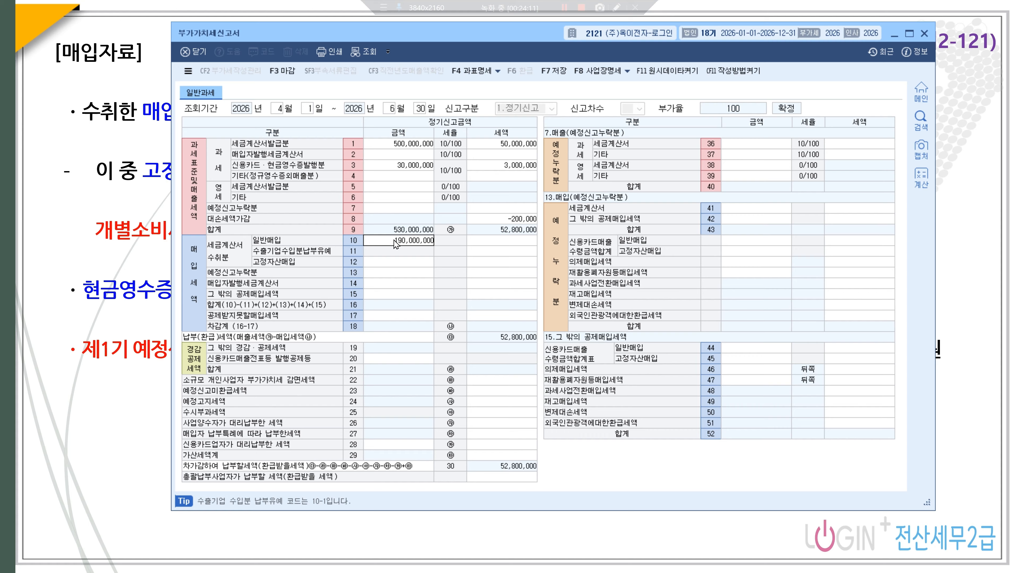
key("Return")
type("19000000")
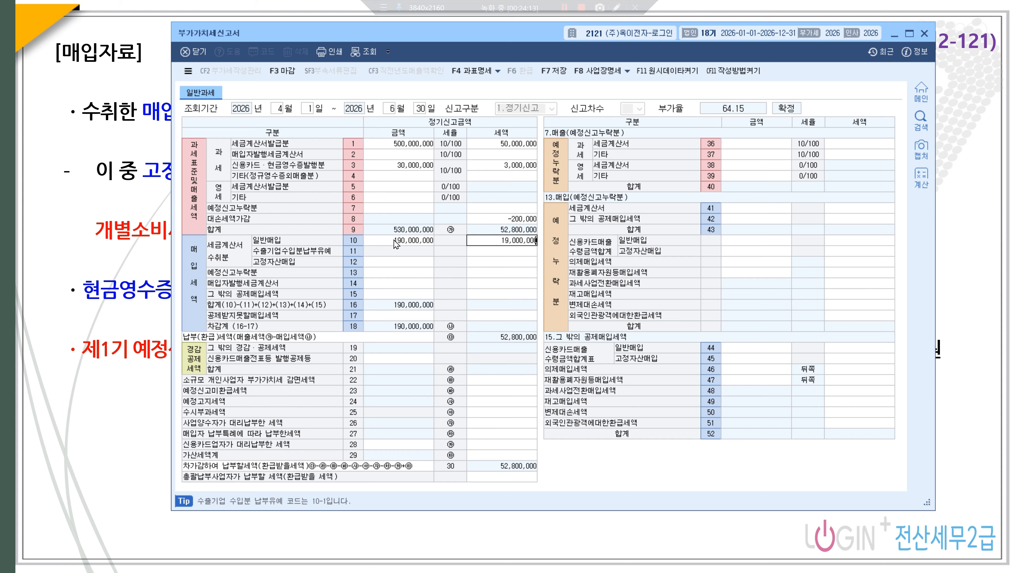
key("Return")
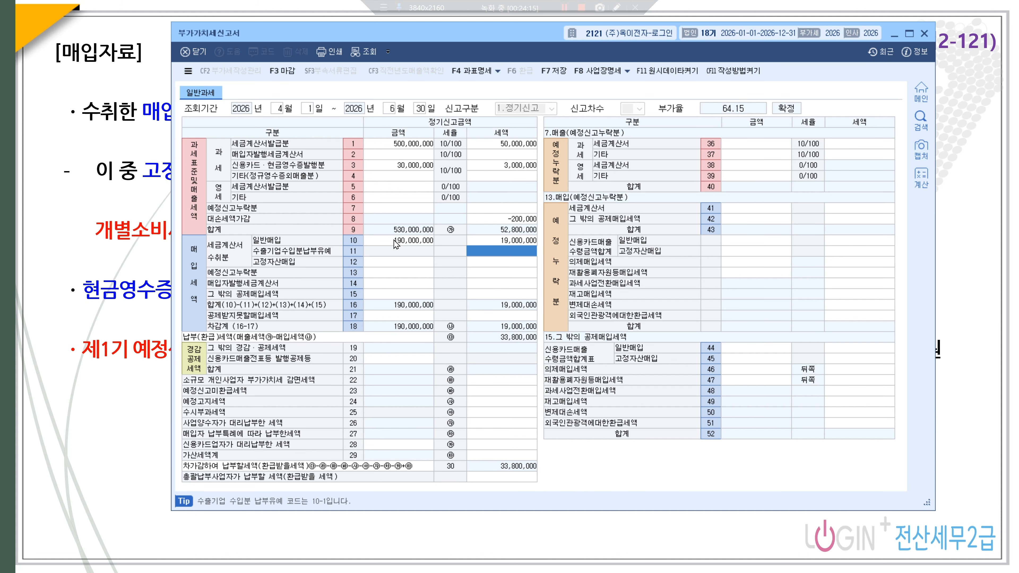
- Enter 10,000,000 of fixed-asset purchases with 1,000,000 tax on row 12
left_click(397, 267)
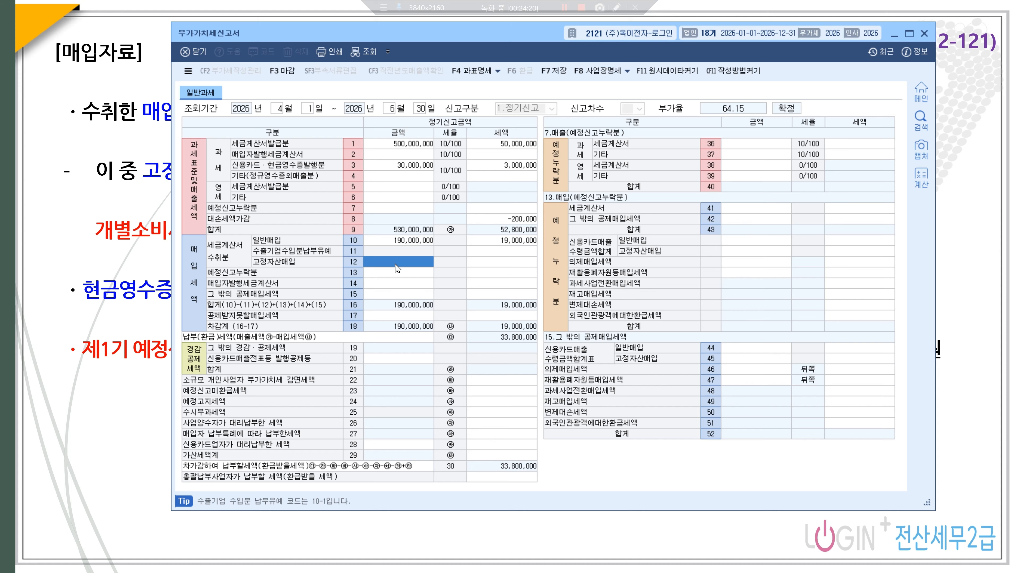
type("10000000")
key("Return")
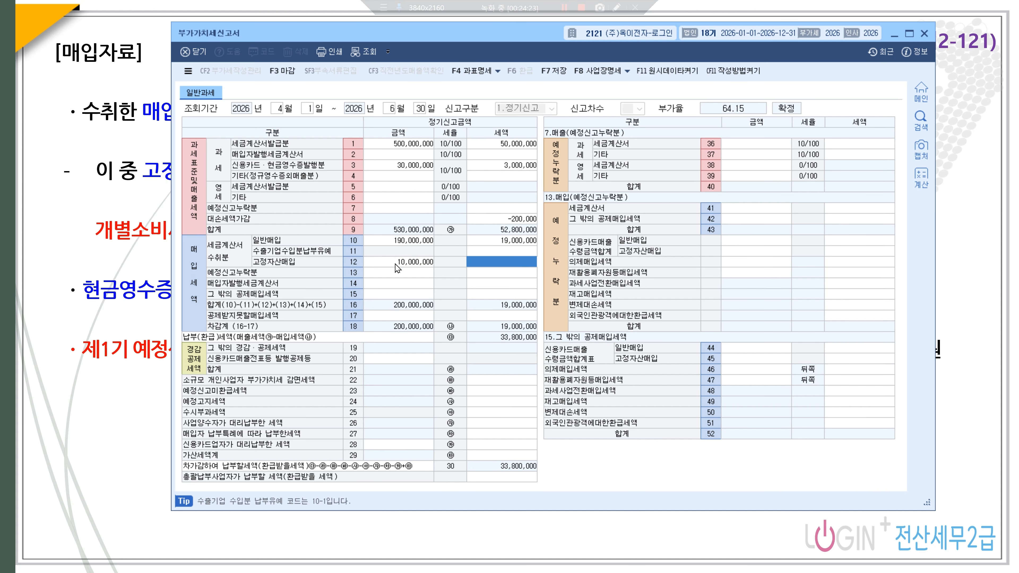
type("1000")
key("Return")
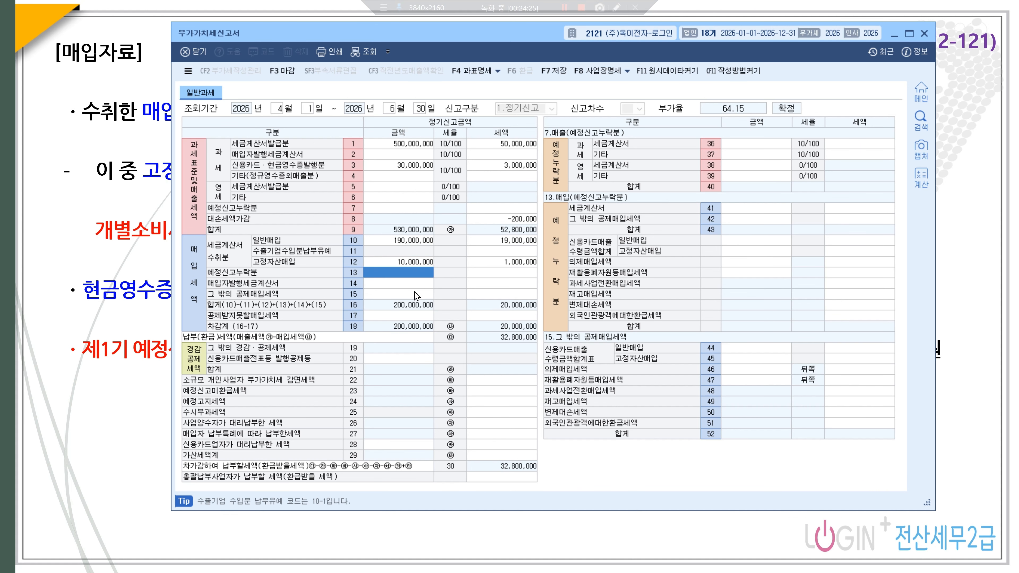
left_click(410, 317)
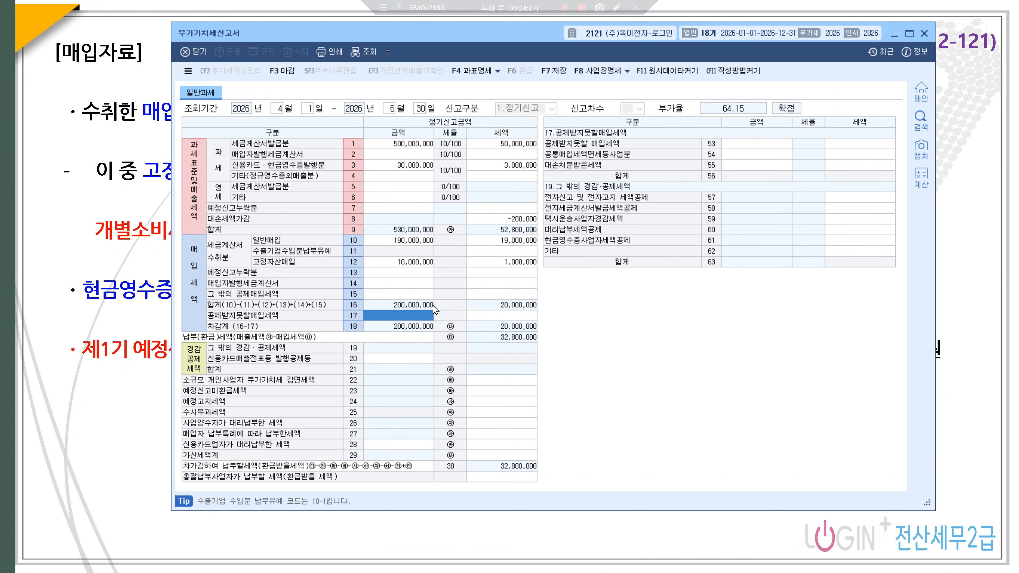
- Enter 10,000,000 of non-deductible purchases with 1,000,000 tax on row 53
left_click(744, 146)
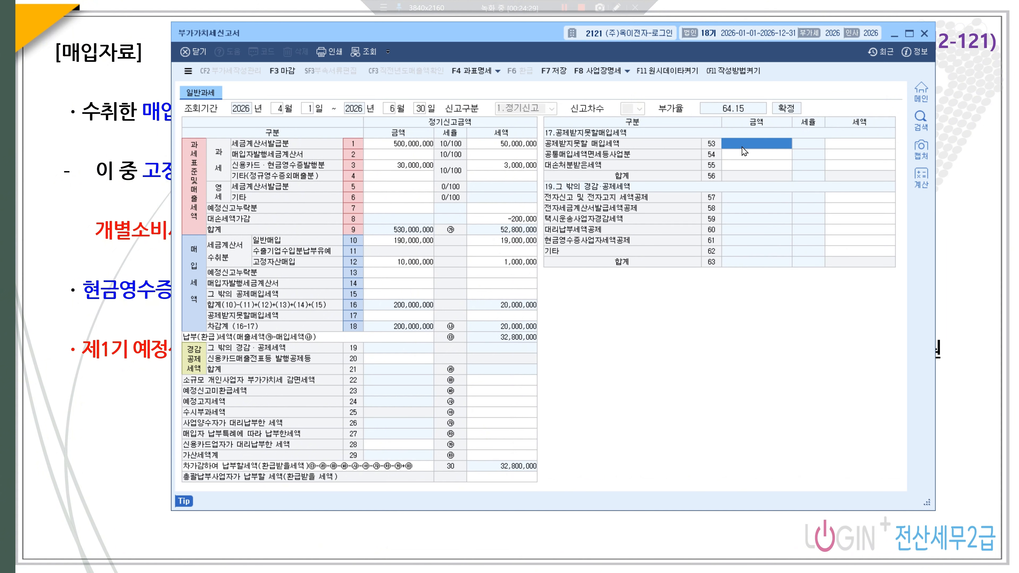
type("10000000")
key("Return")
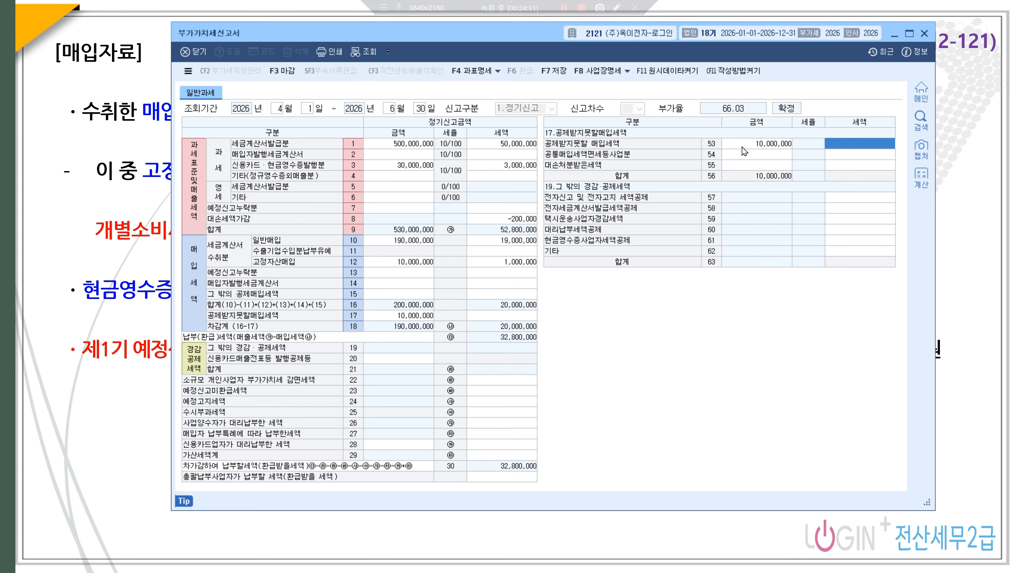
type("10,000,00")
key("Return")
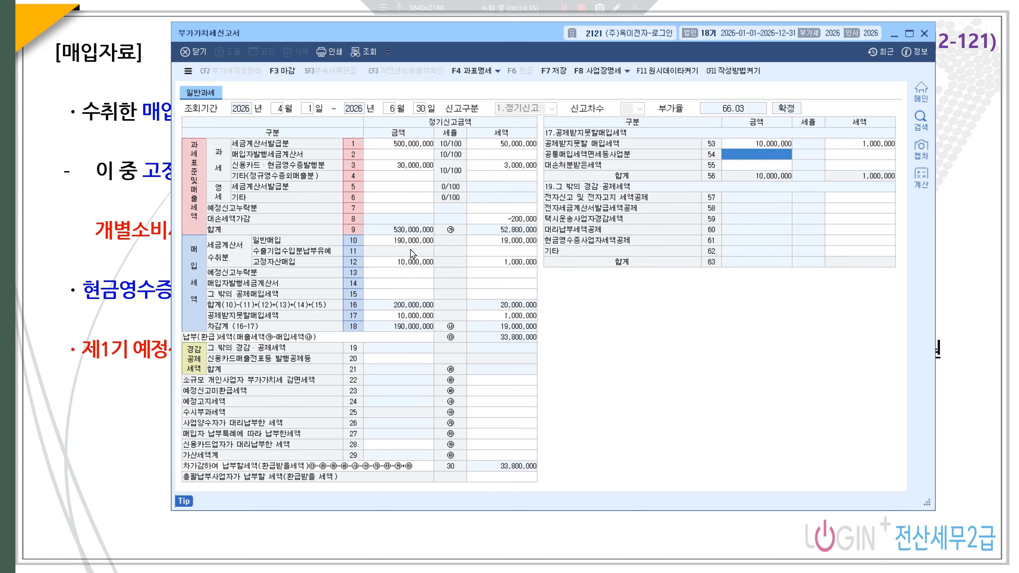
left_click(395, 295)
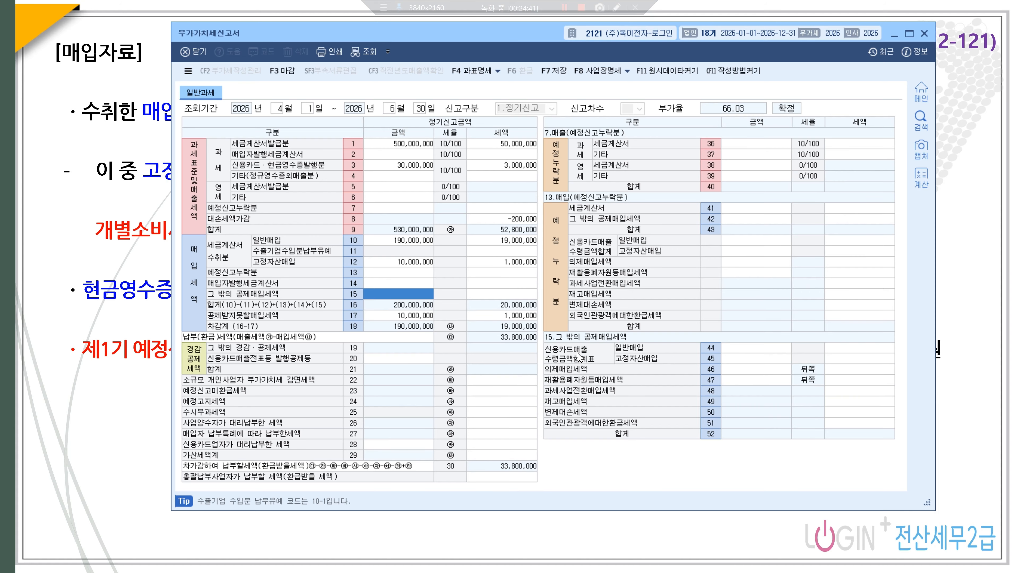
- Enter 20,000,000 of credit-card general purchases with 2,000,000 tax on line 44
left_click(743, 352)
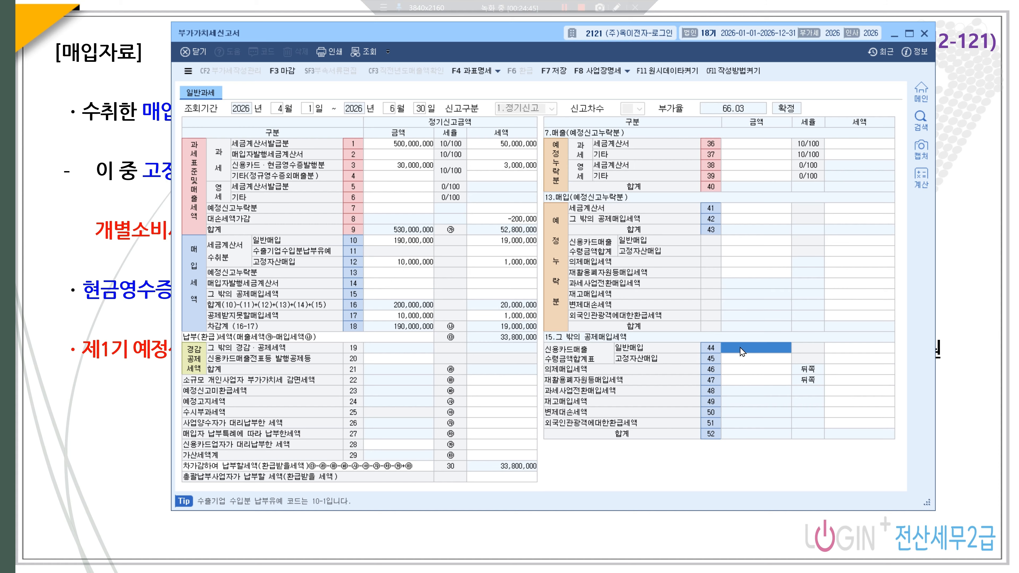
type("20000000")
key("Return")
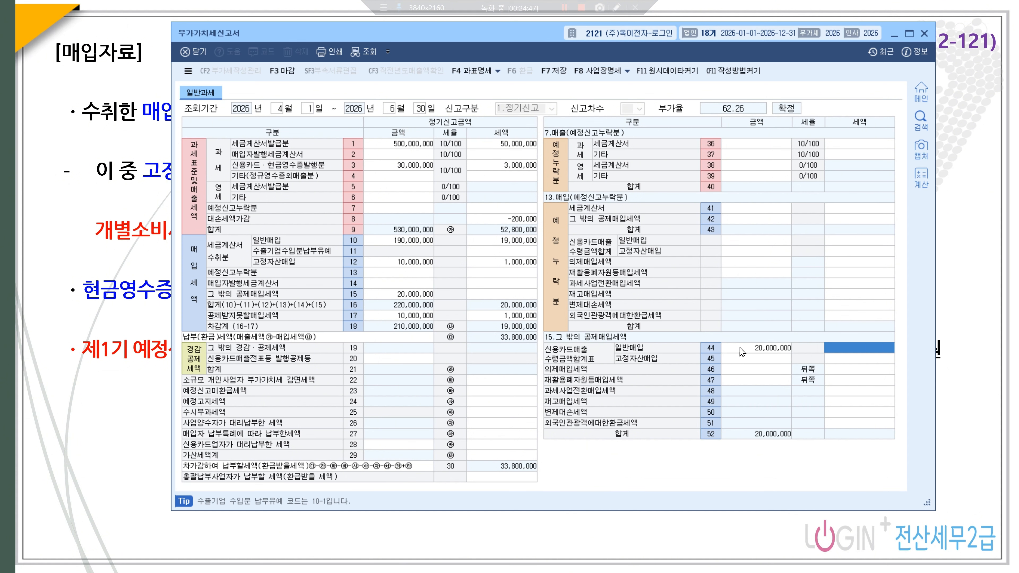
type("2000000")
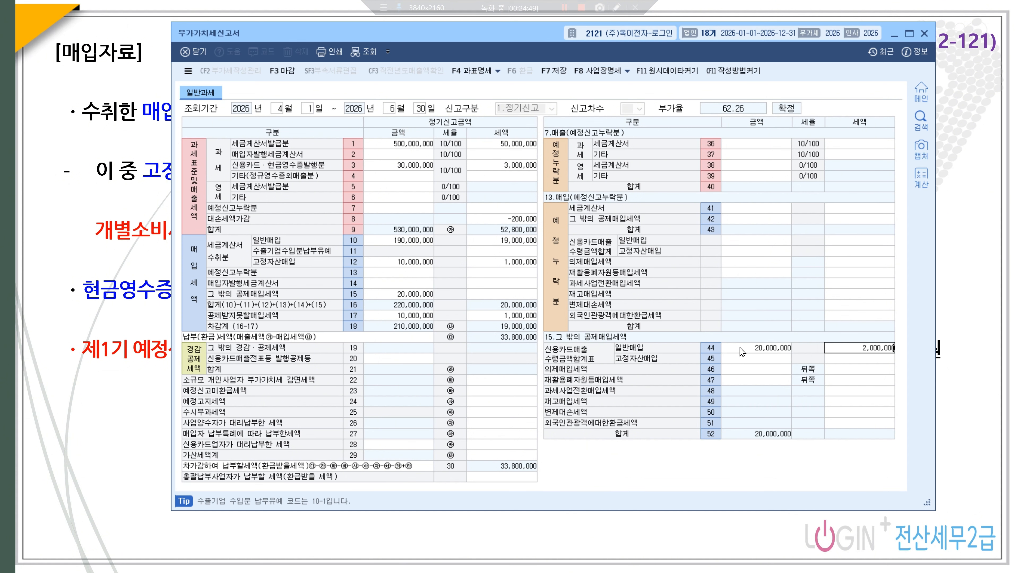
key("Return")
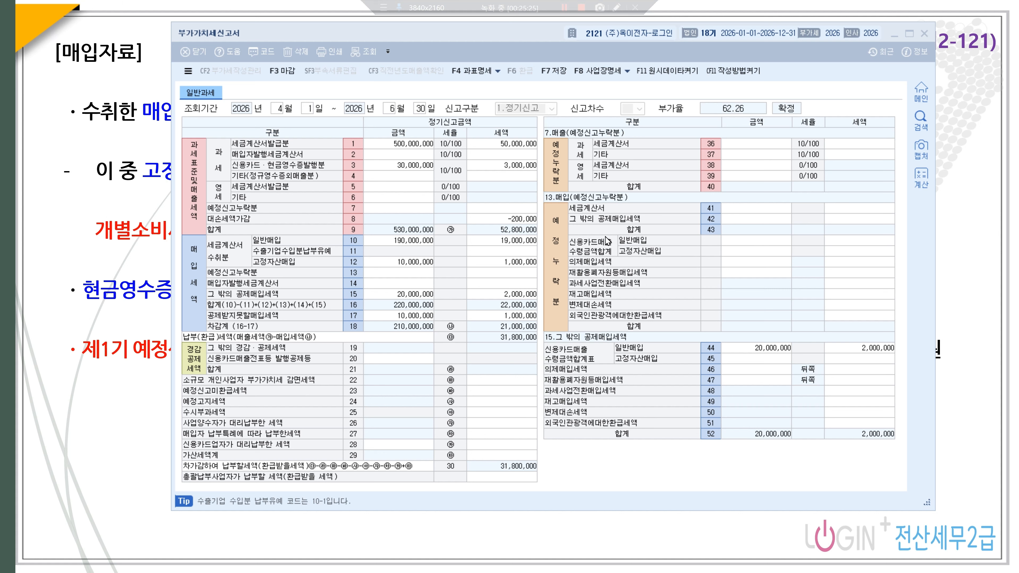
- Add a missed preliminary-return credit-card purchase of 5,000,000 with 500,000 tax
left_click(738, 245)
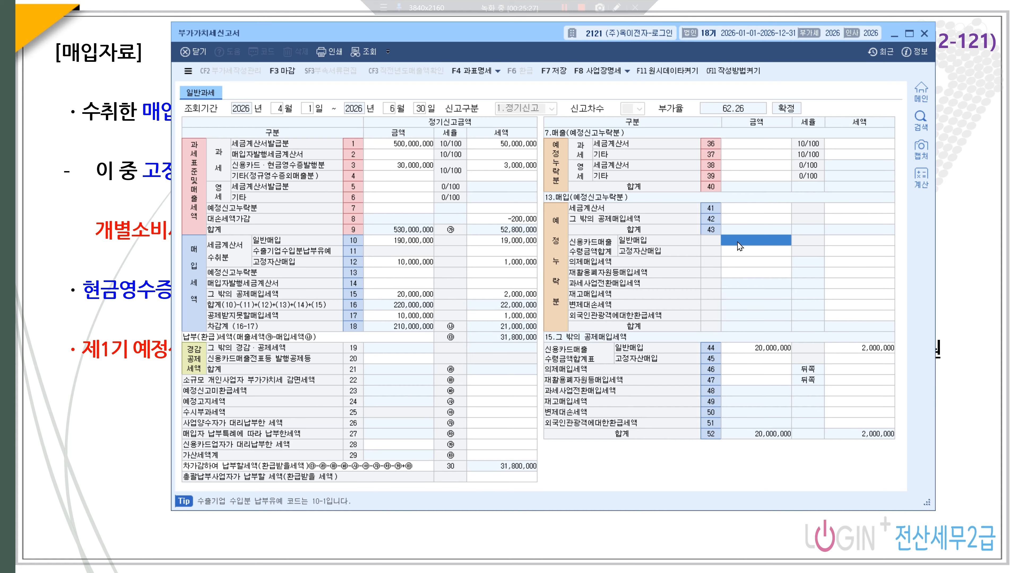
left_click(739, 245)
type("5000000")
key("Return")
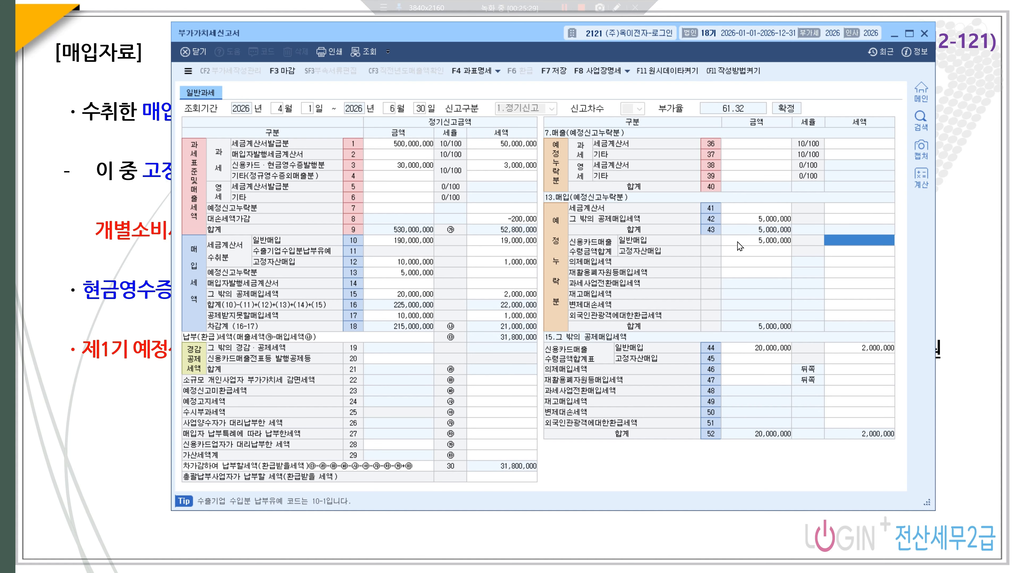
type("500")
key("Return")
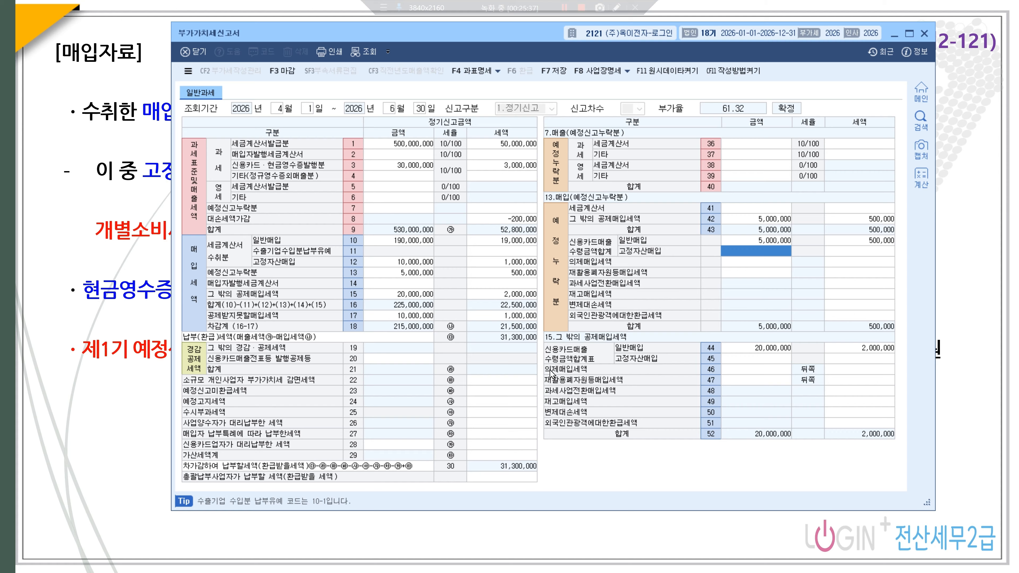
- Claim the 5,000 e-filing tax credit on line 57, leaving 31,295,000 payable
left_click(502, 412)
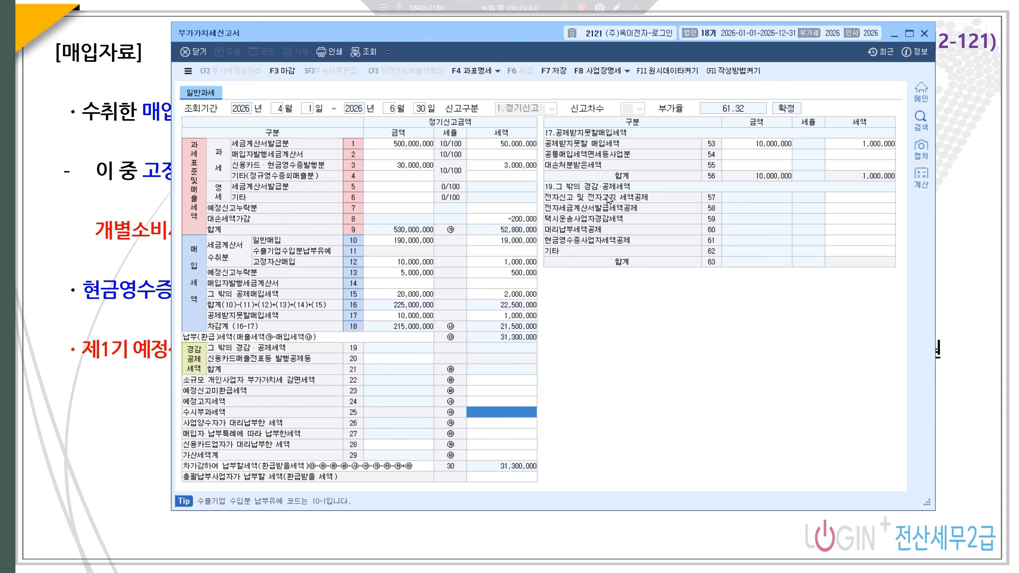
left_click(857, 199)
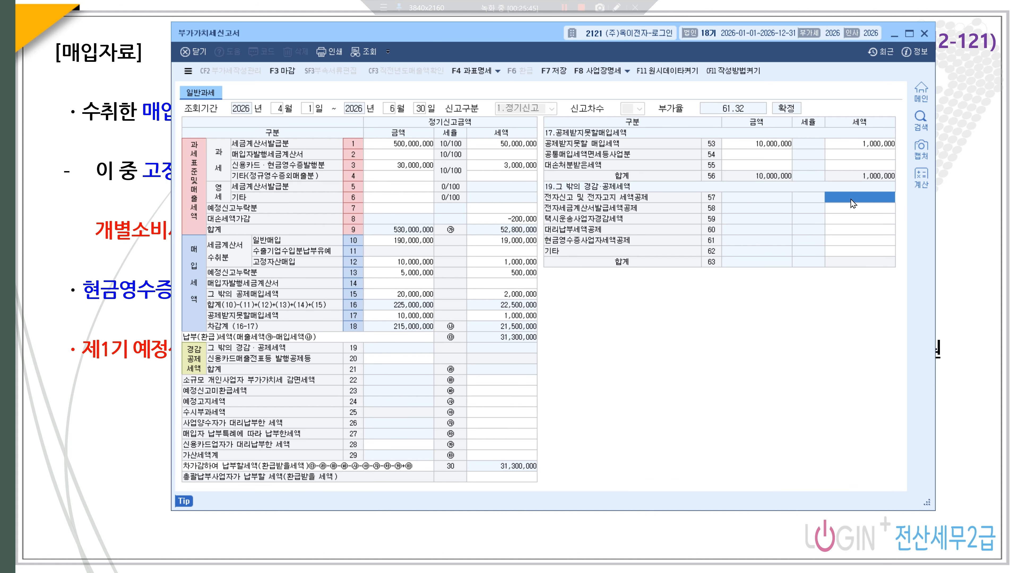
type("5000000")
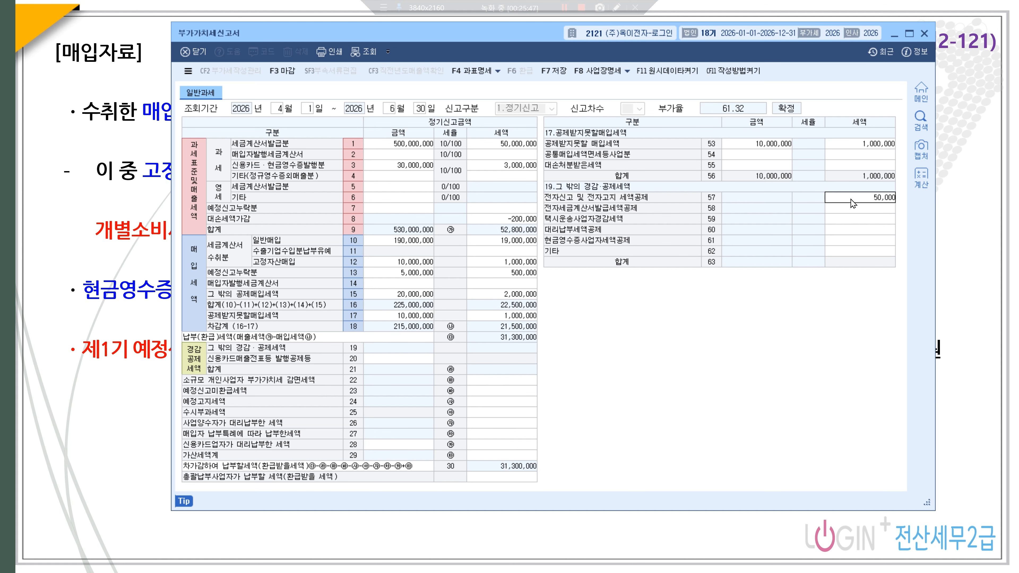
key("Return")
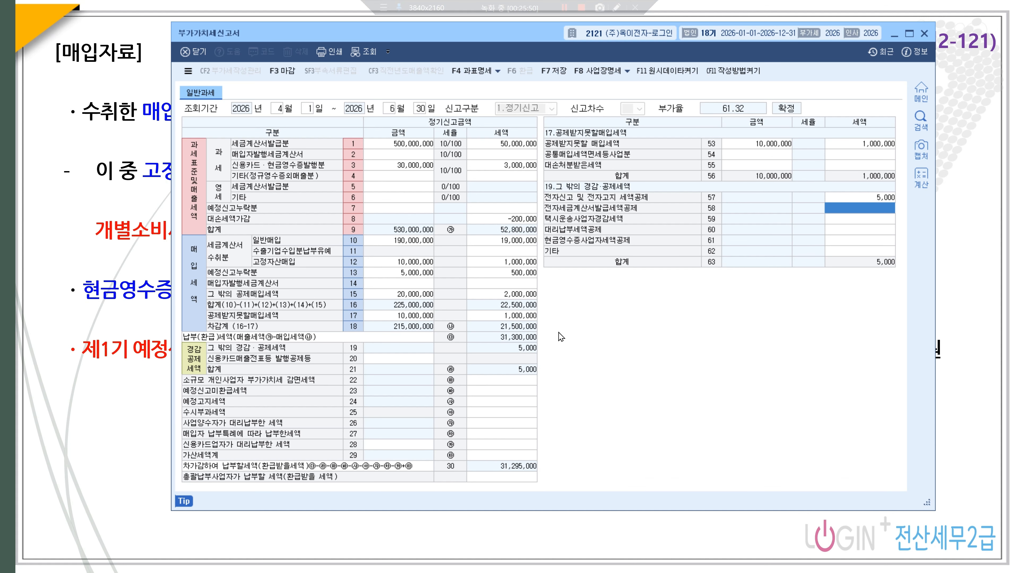
left_click(504, 455)
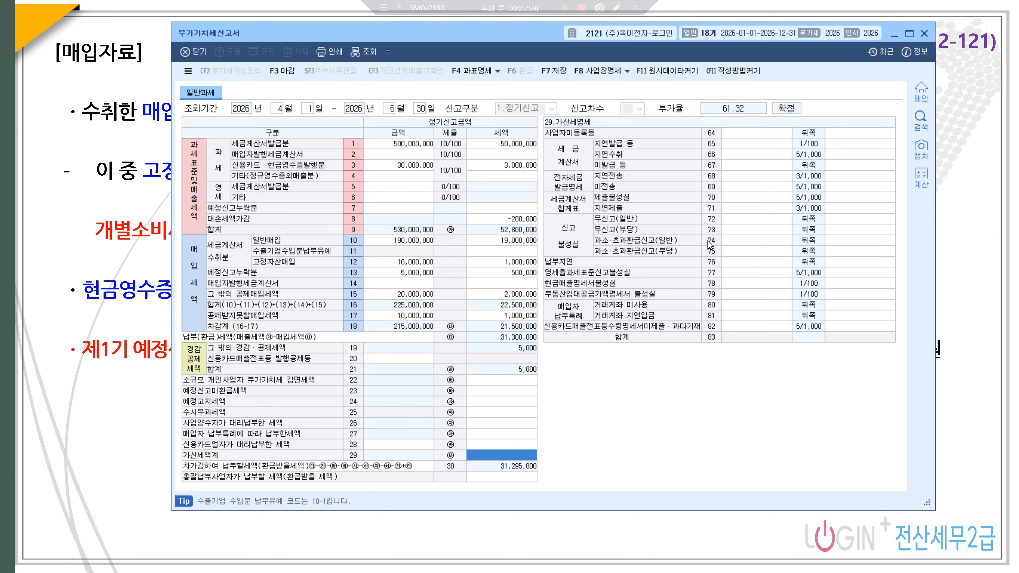
- Report 8,000,000 of late-transmitted e-invoices on line 68 and save the return
left_click(741, 179)
type("8000000")
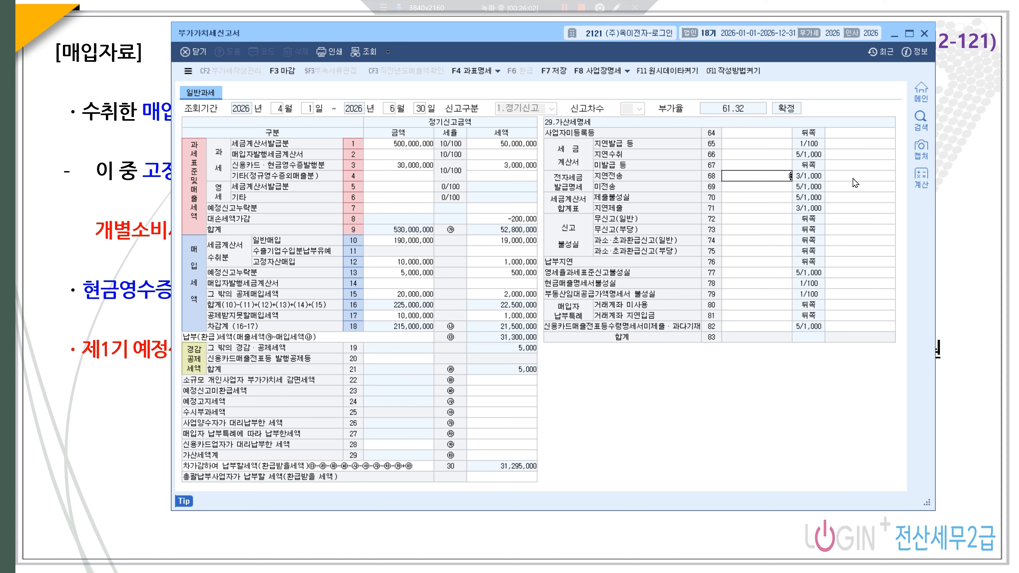
key("Return")
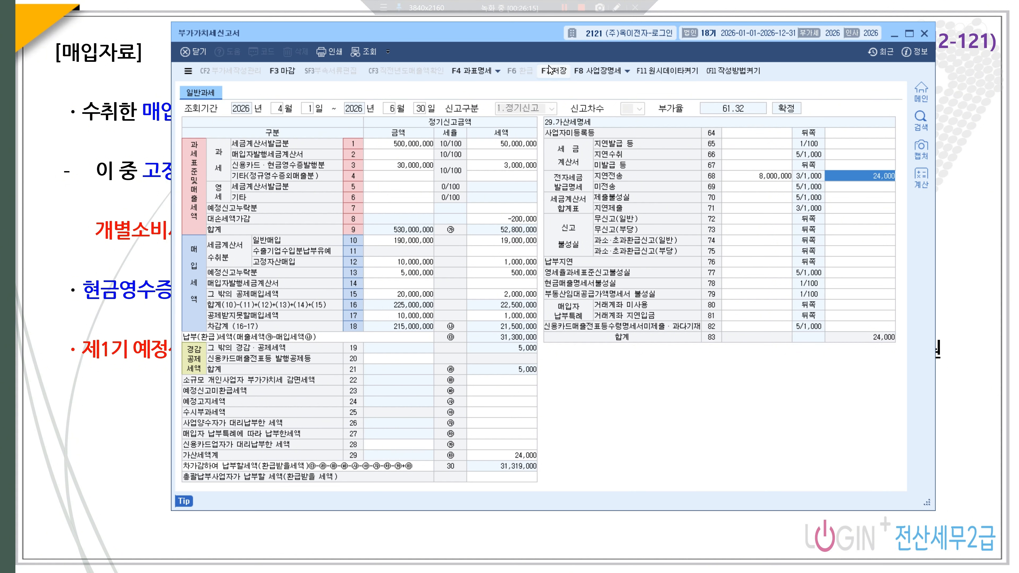
left_click(554, 71)
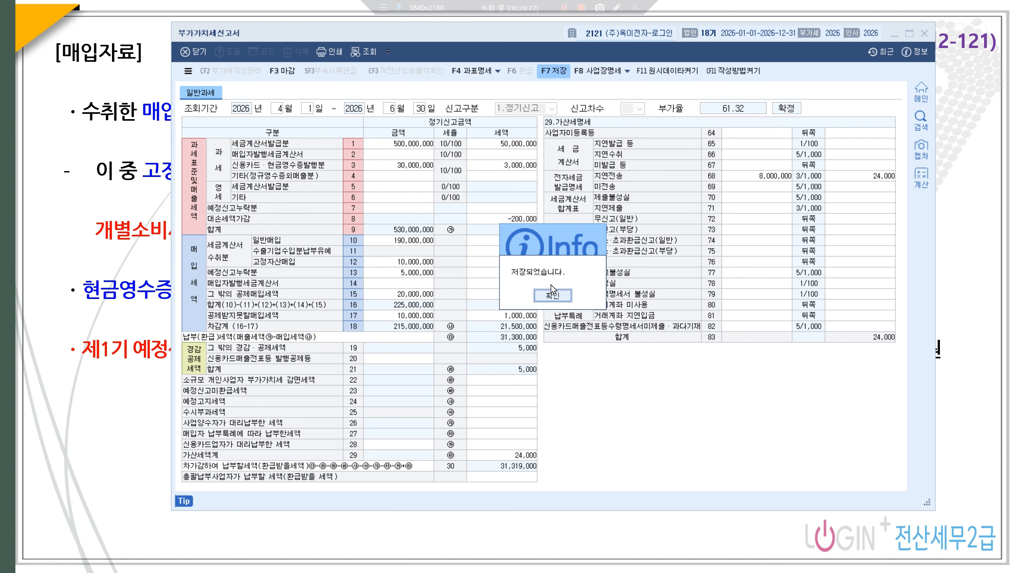
left_click(553, 294)
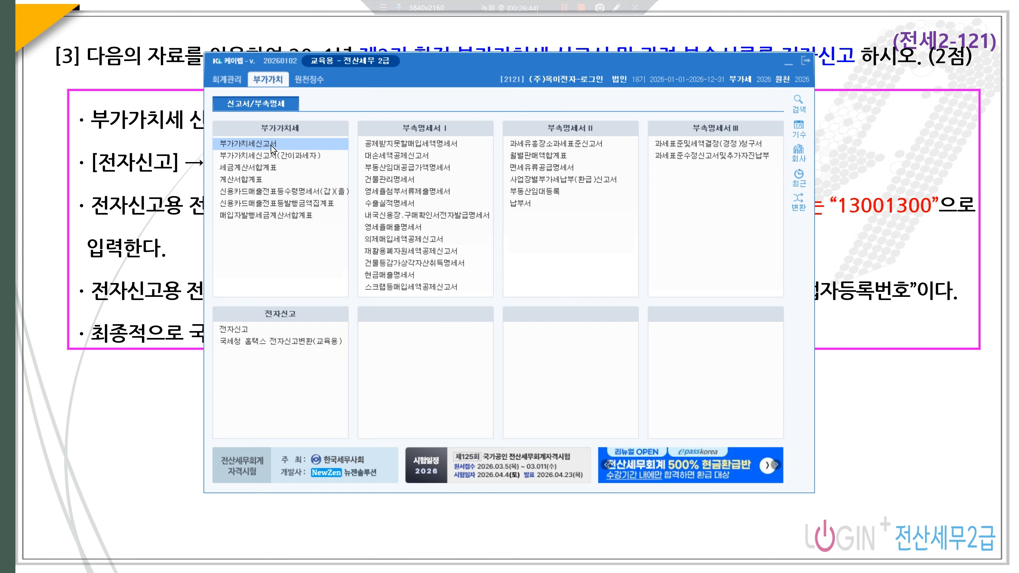
- Open the October–December 2026 regular VAT return and confirm it shows the 마감 badge
left_click(271, 150)
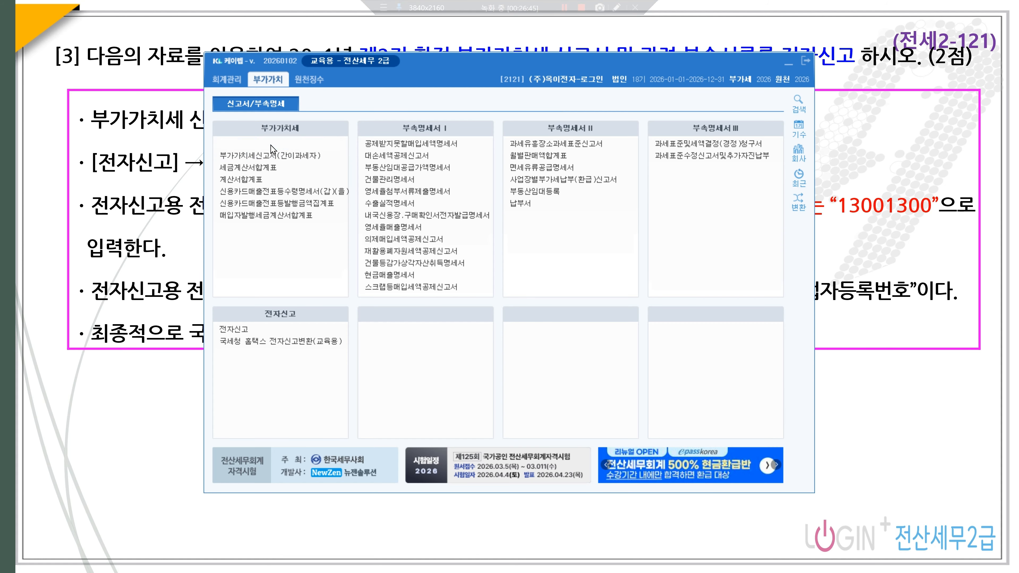
type("10")
key("Return")
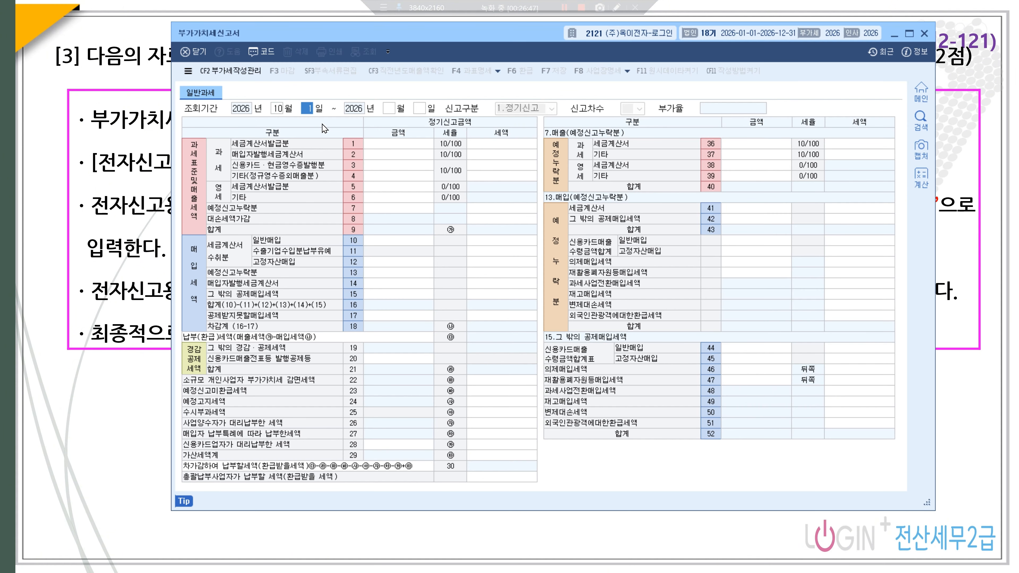
key("Return")
key("Return")
key("Return")
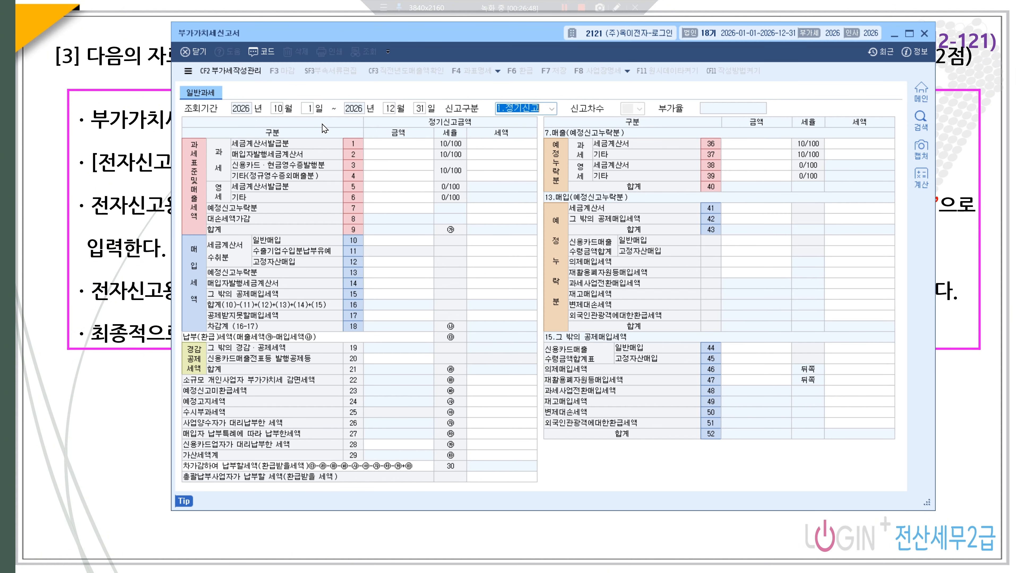
key("Return")
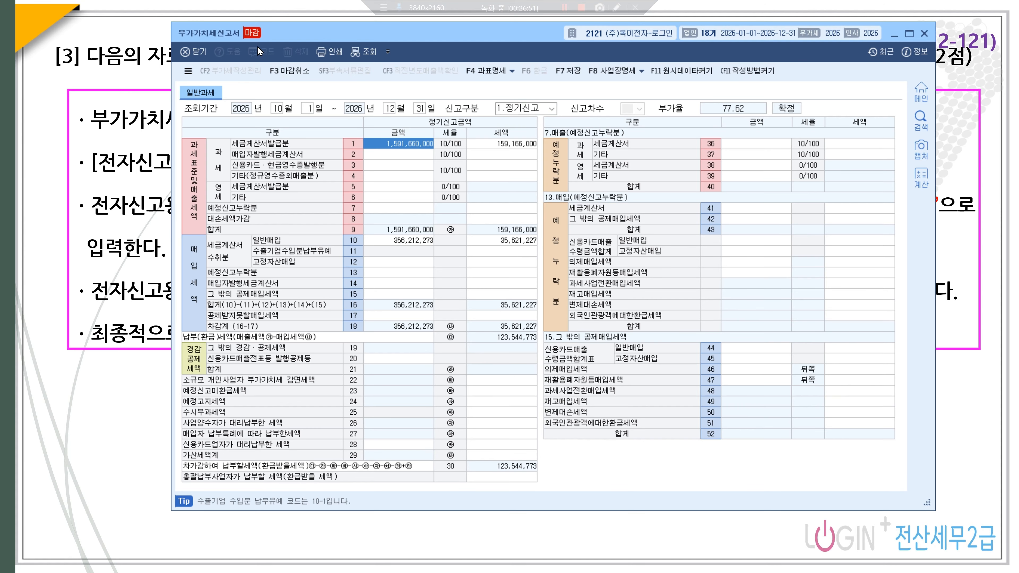
left_click(895, 31)
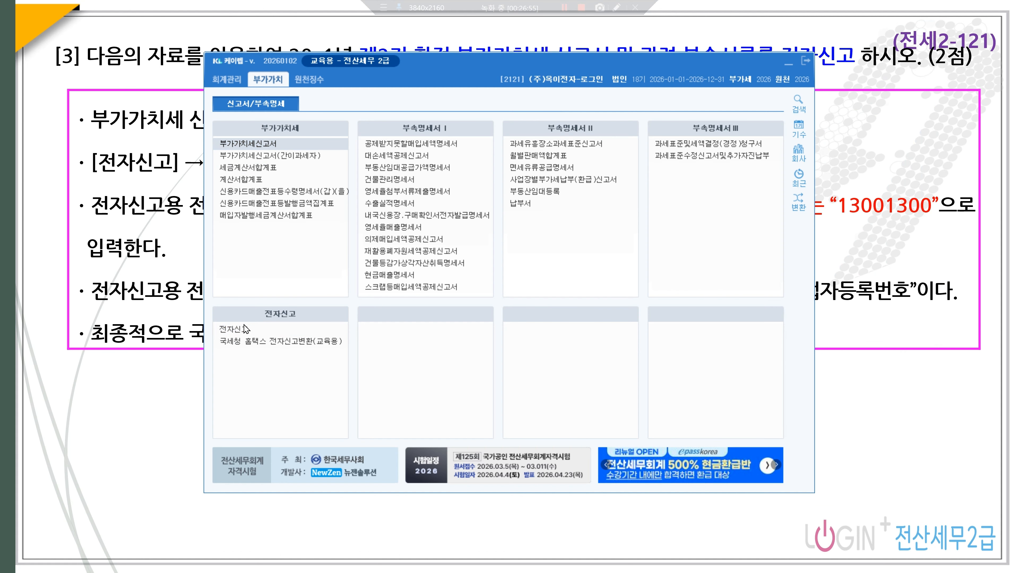
- Set the e-filing file period to October–December 2026 and start file creation
left_click(266, 330)
type("10")
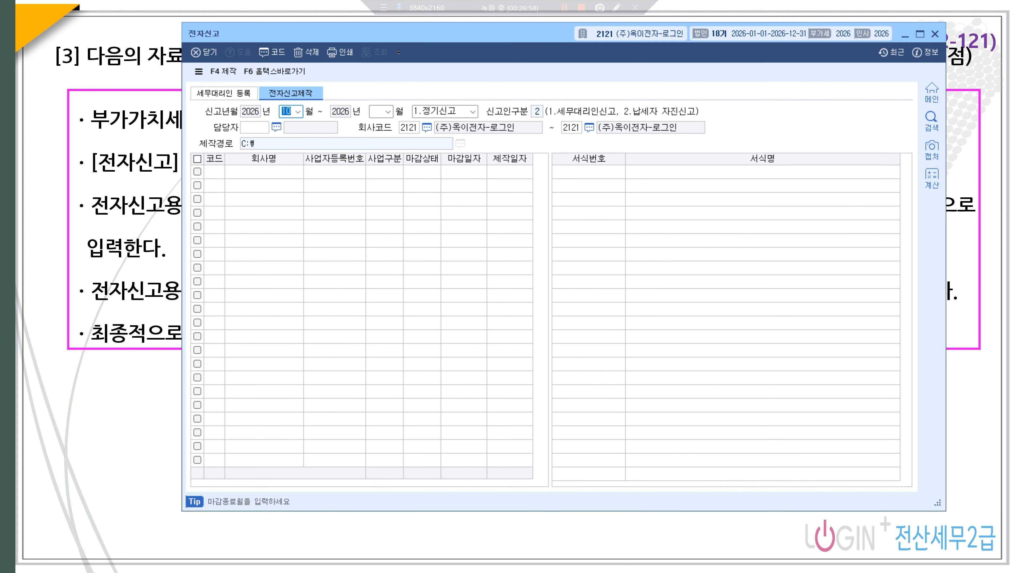
key("Return")
type("12")
key("Return")
key("Return")
key("Return")
key("Return")
key("Return")
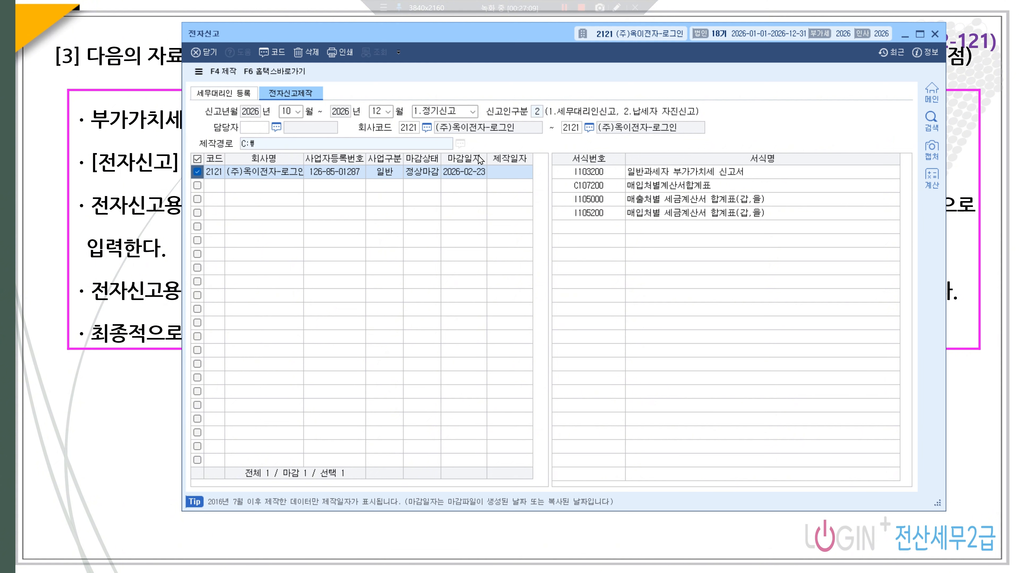
left_click(221, 72)
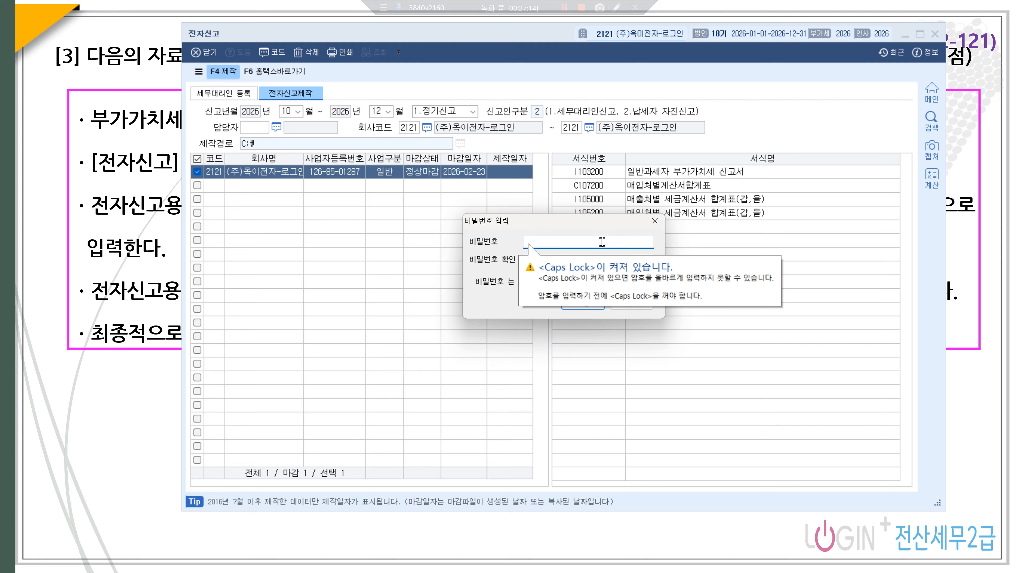
- Protect the e-filing data with a password, create it, and launch the Hometax converter
type("1234")
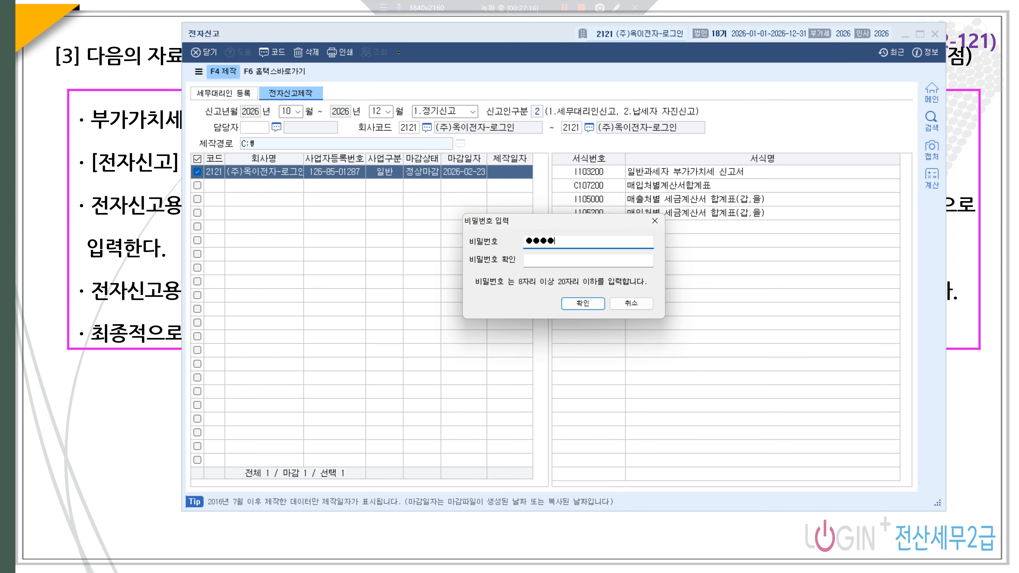
type("56")
left_click(620, 259)
type("1234")
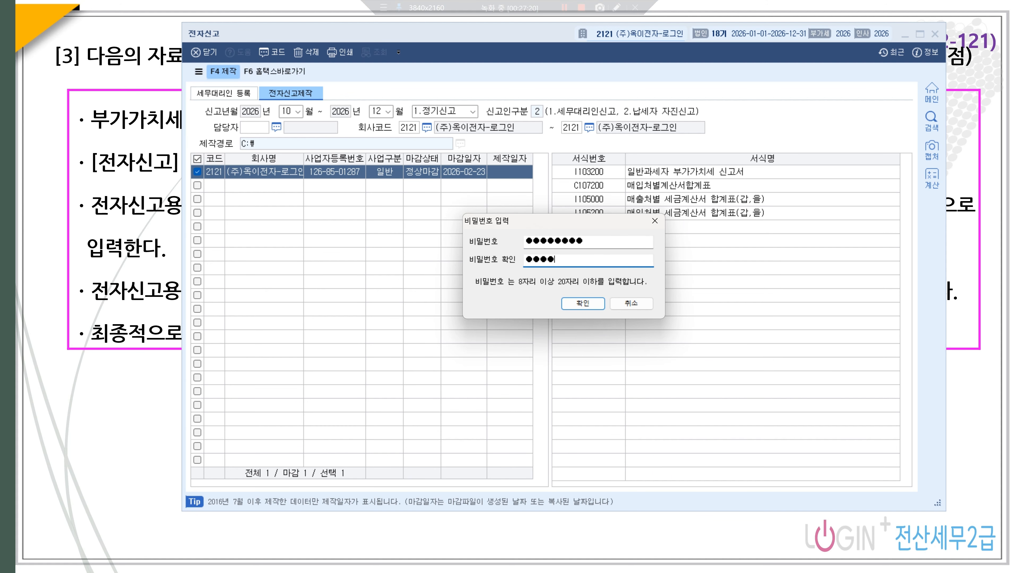
type("5678")
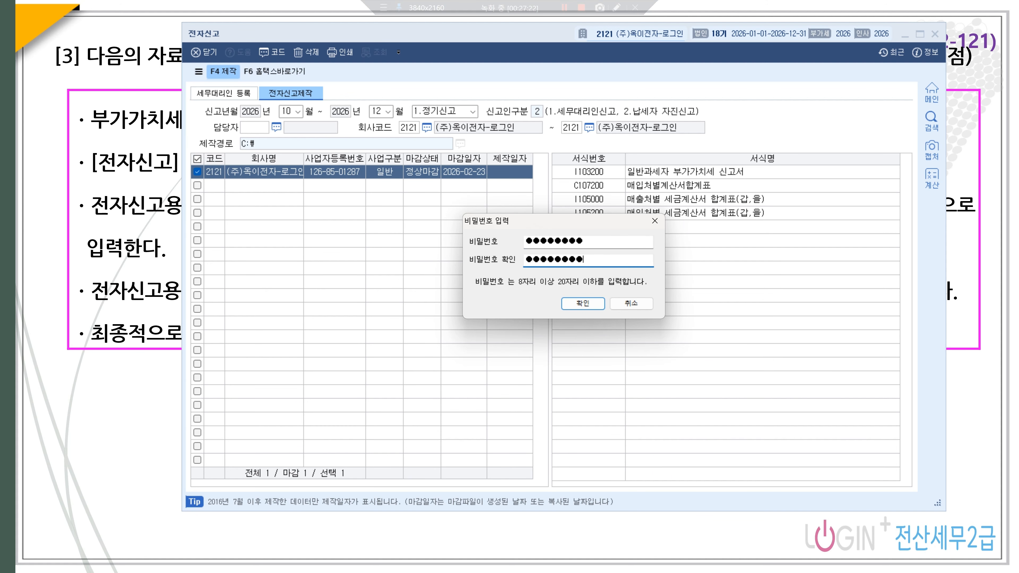
left_click(582, 303)
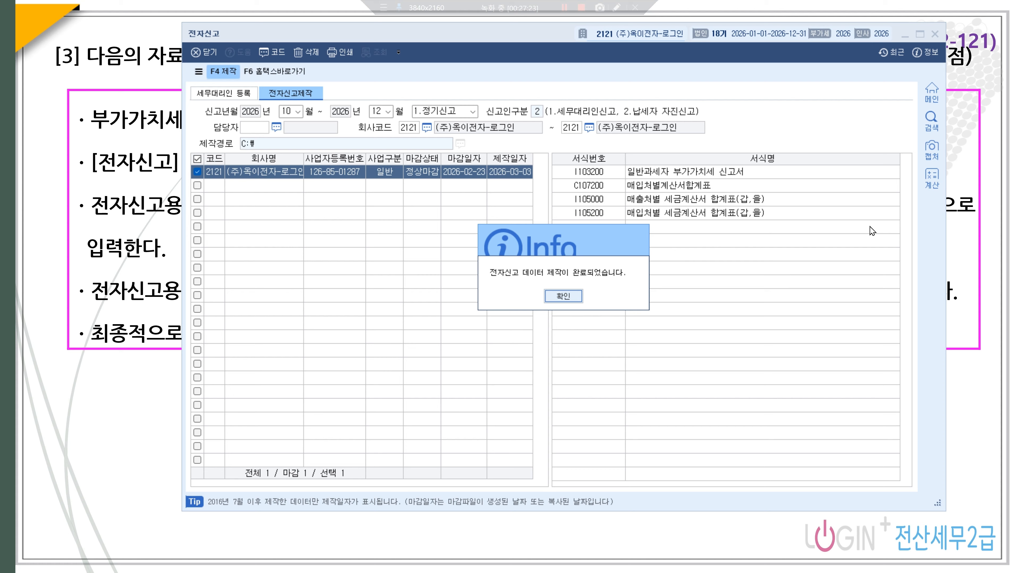
left_click(565, 296)
key("F6")
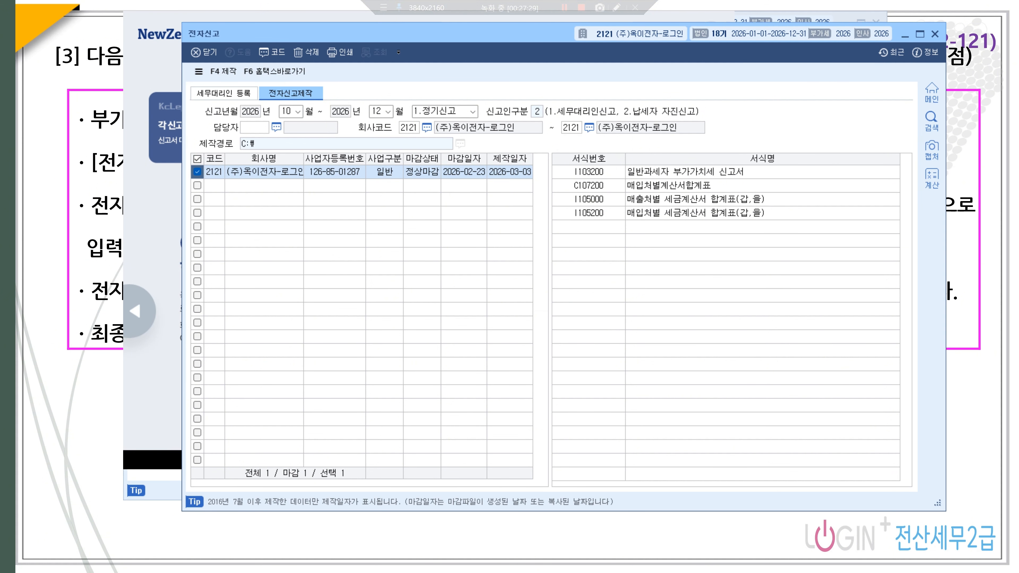
left_click(912, 33)
- Load the newly created .enc e-filing file into the Hometax converter
left_click(712, 43)
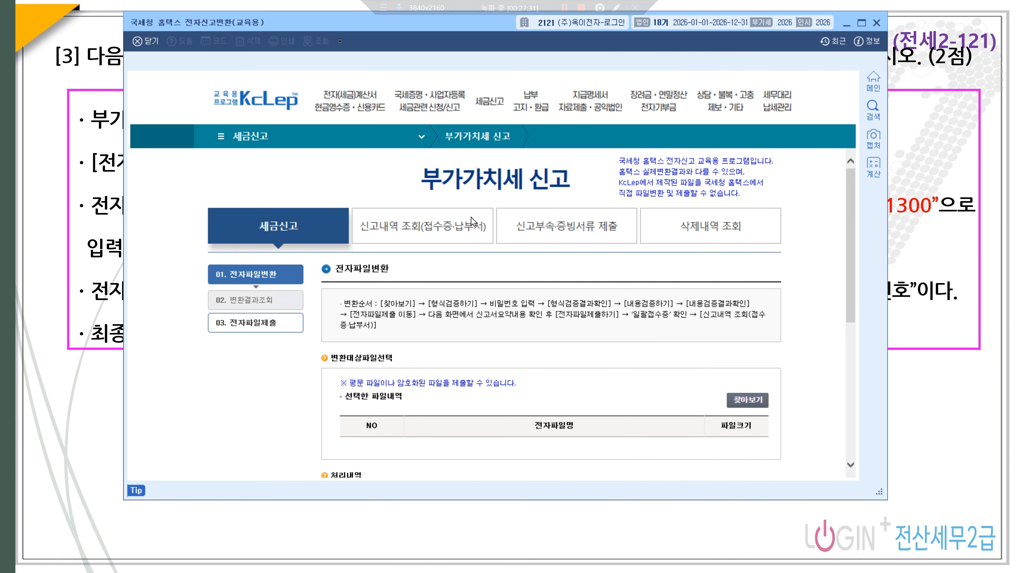
scroll(448, 277, "down", 1)
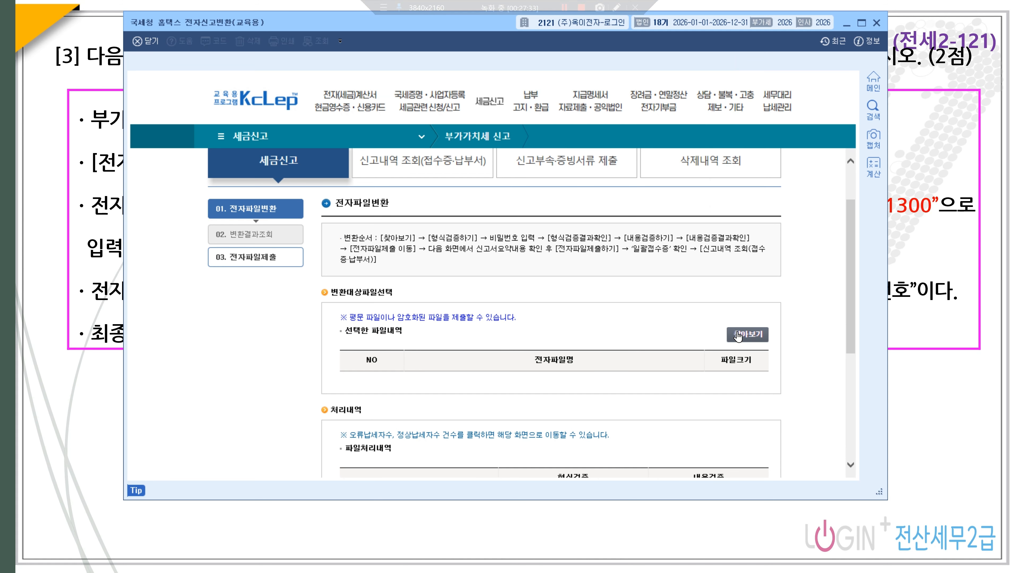
left_click(740, 338)
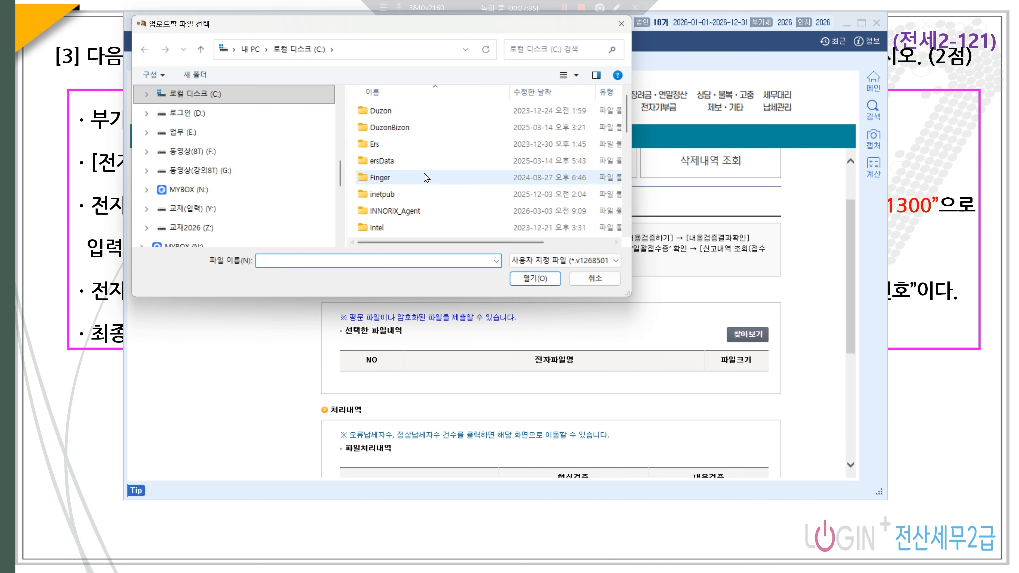
scroll(426, 178, "down", 3)
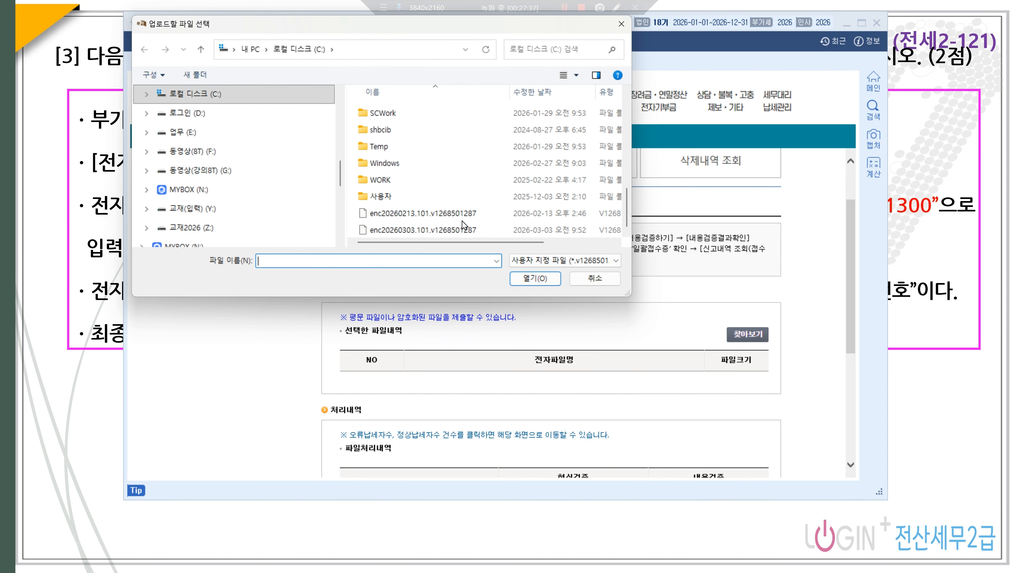
left_click(461, 231)
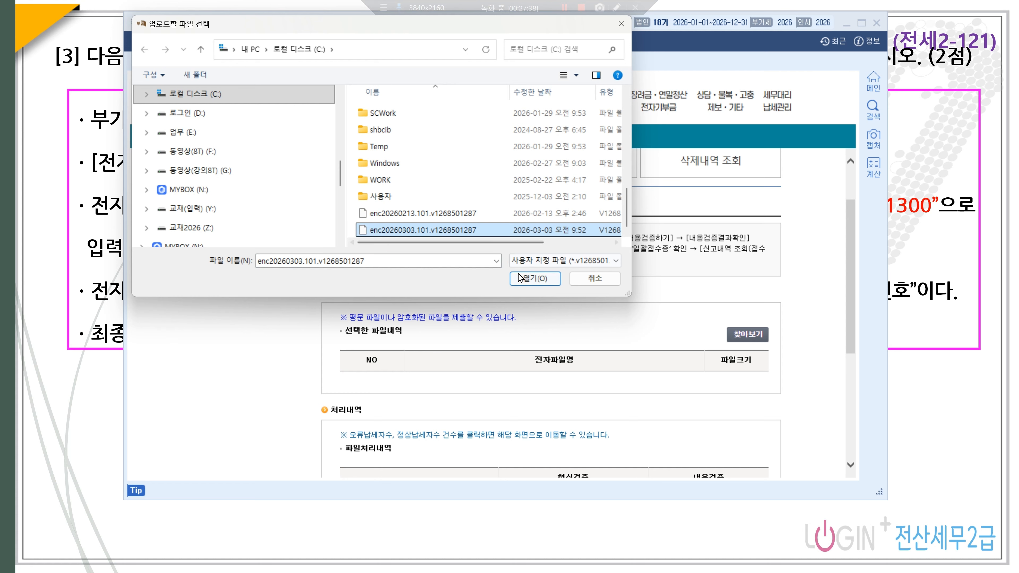
left_click(535, 278)
- Run the format check with the file password, then the content check
scroll(593, 280, "down", 5)
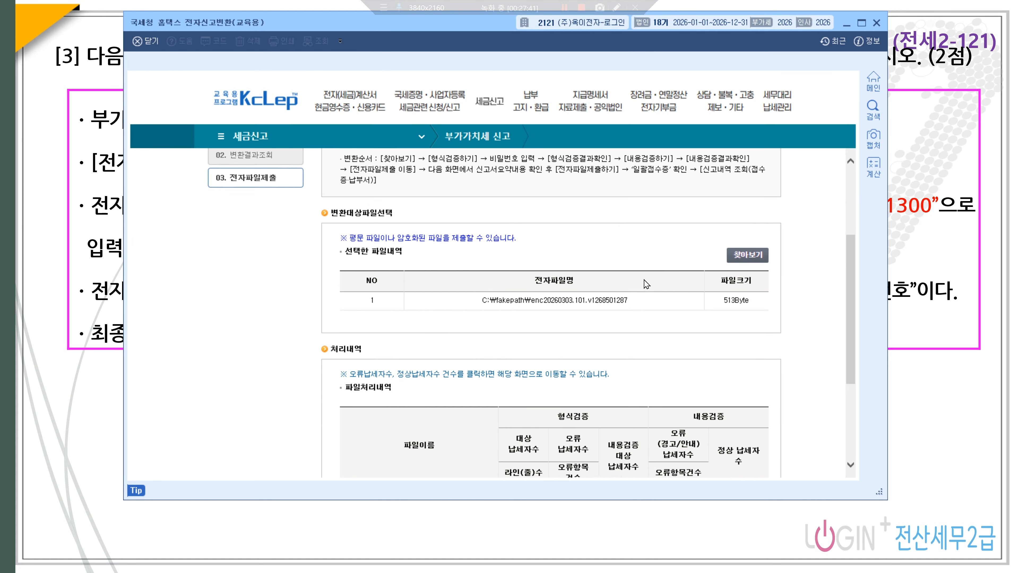
left_click(383, 430)
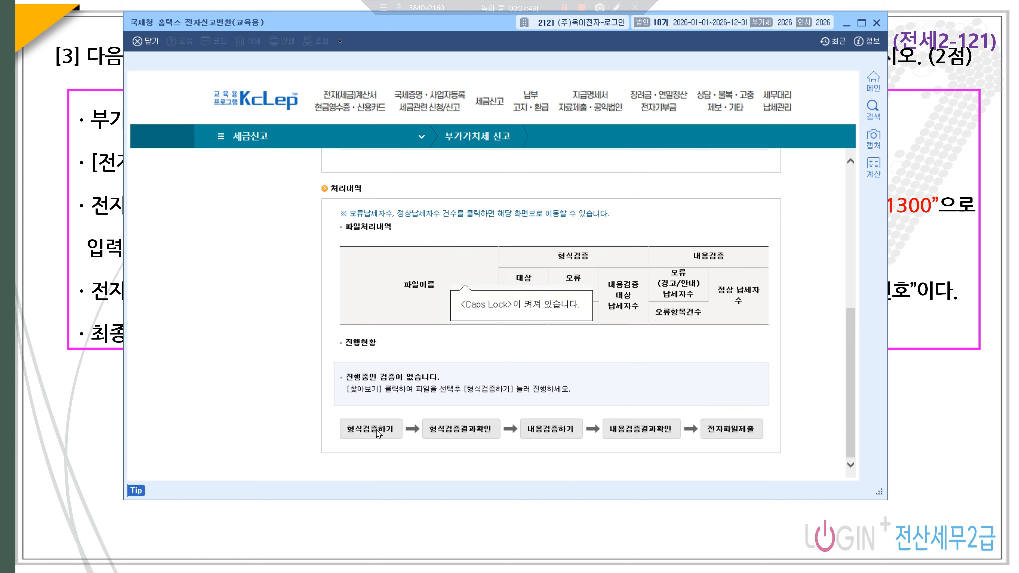
left_click(480, 277)
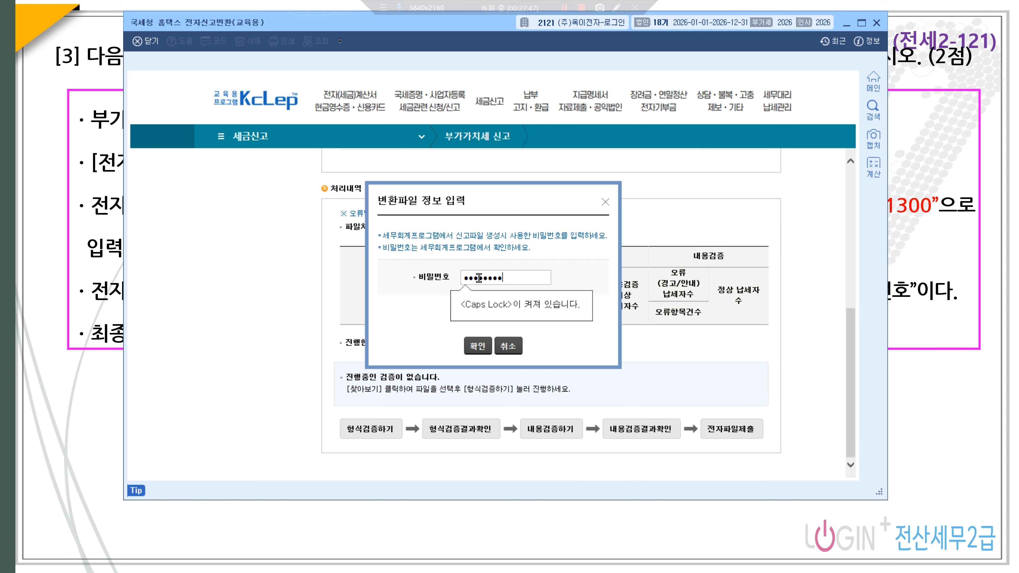
left_click(477, 346)
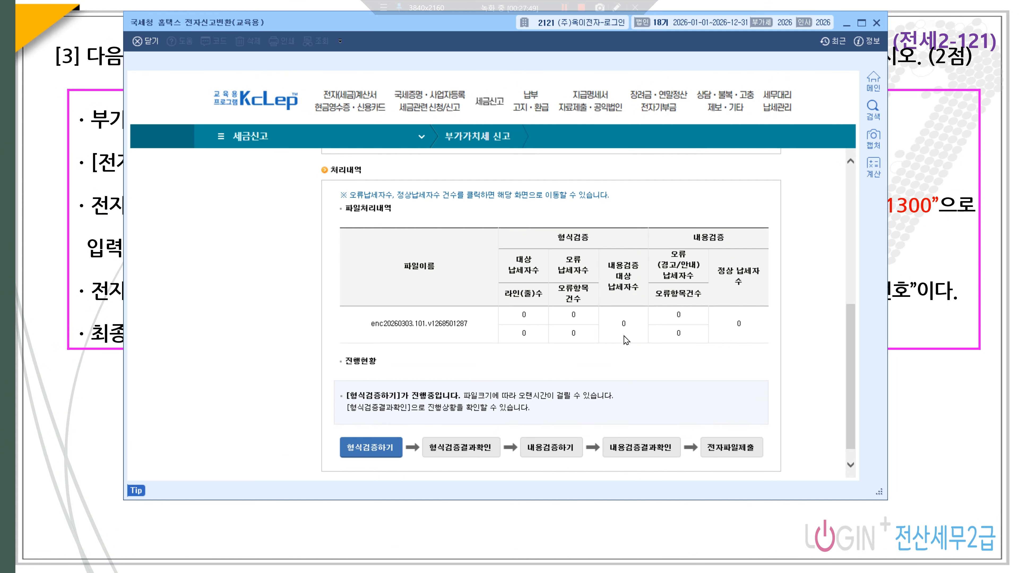
left_click(459, 445)
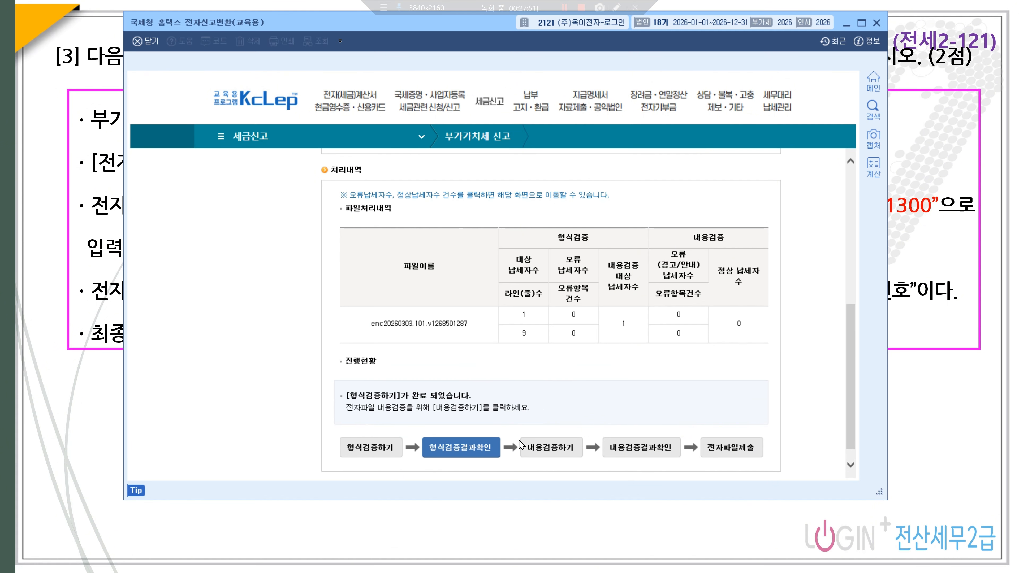
left_click(561, 451)
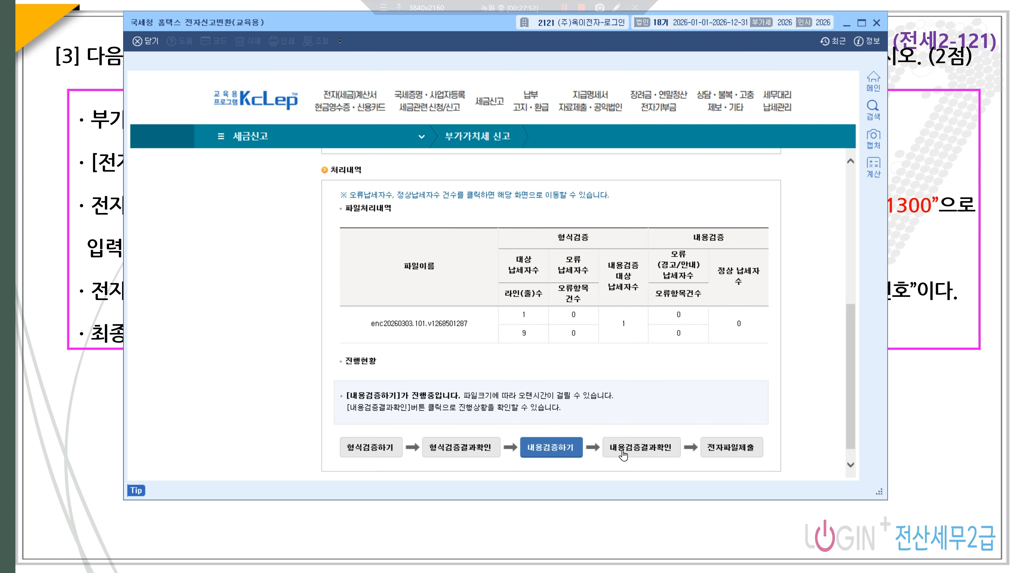
left_click(634, 452)
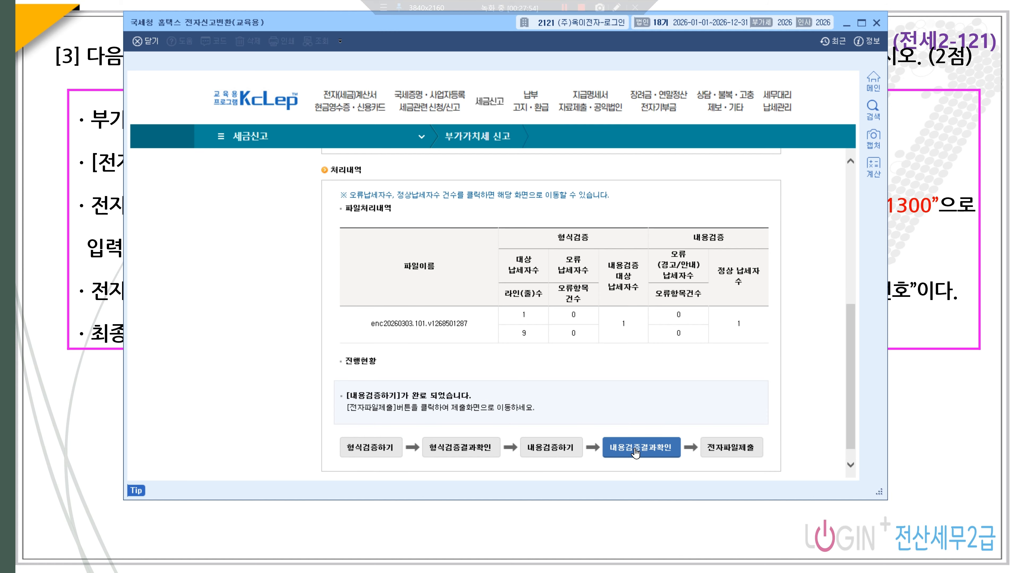
- Submit the converted VAT return and close the acceptance receipt
left_click(721, 449)
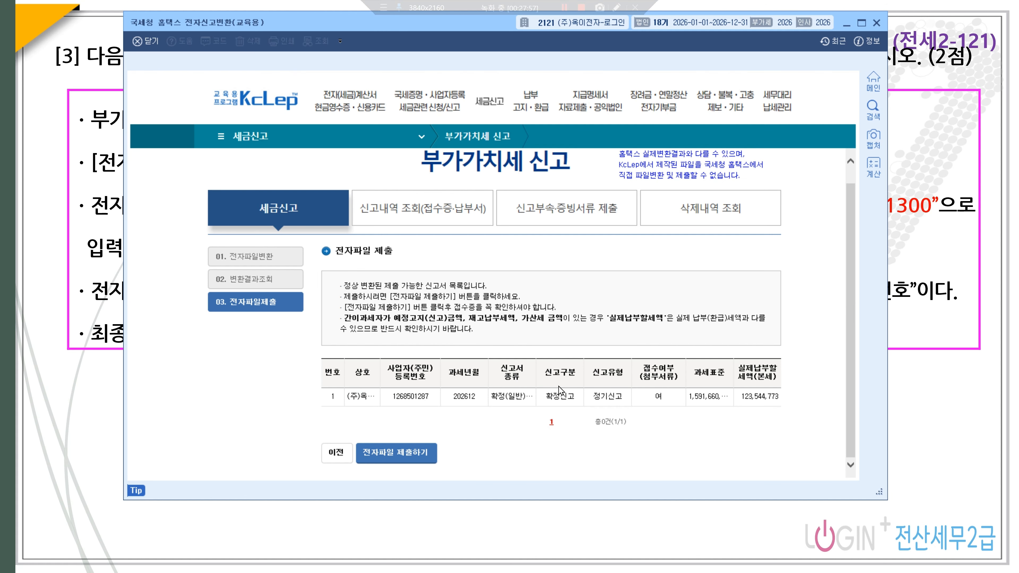
left_click(405, 456)
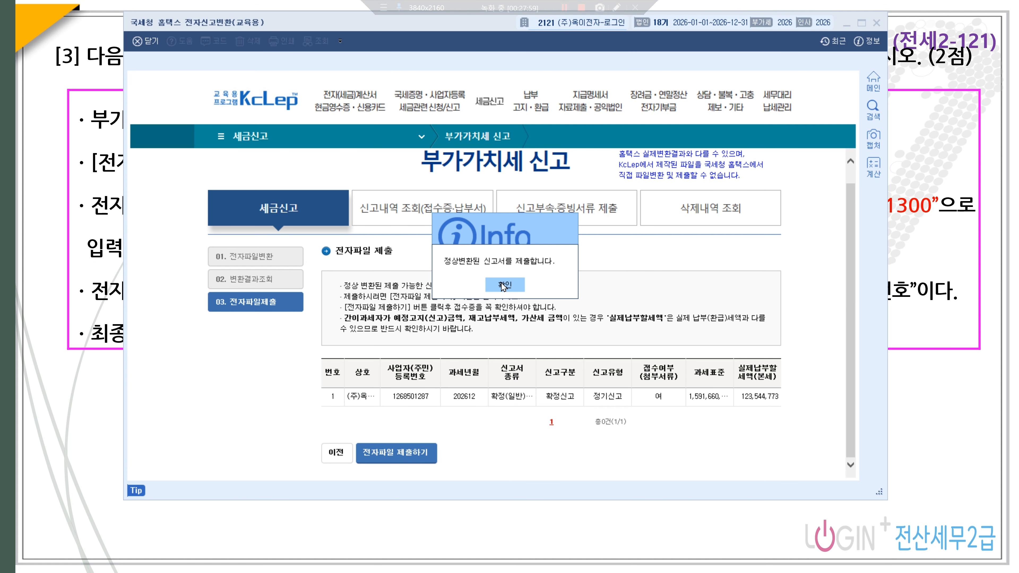
left_click(509, 285)
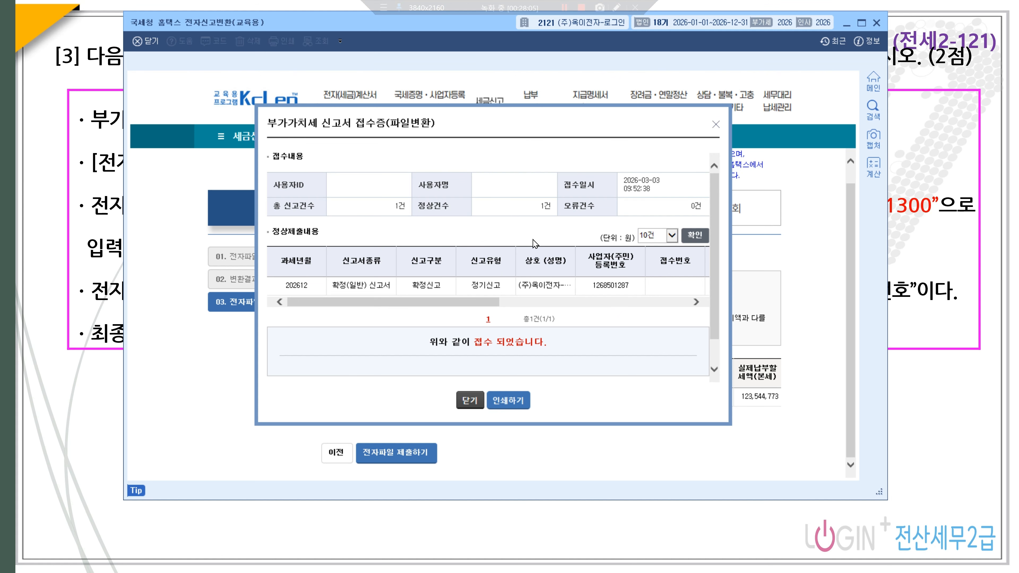
left_click(715, 124)
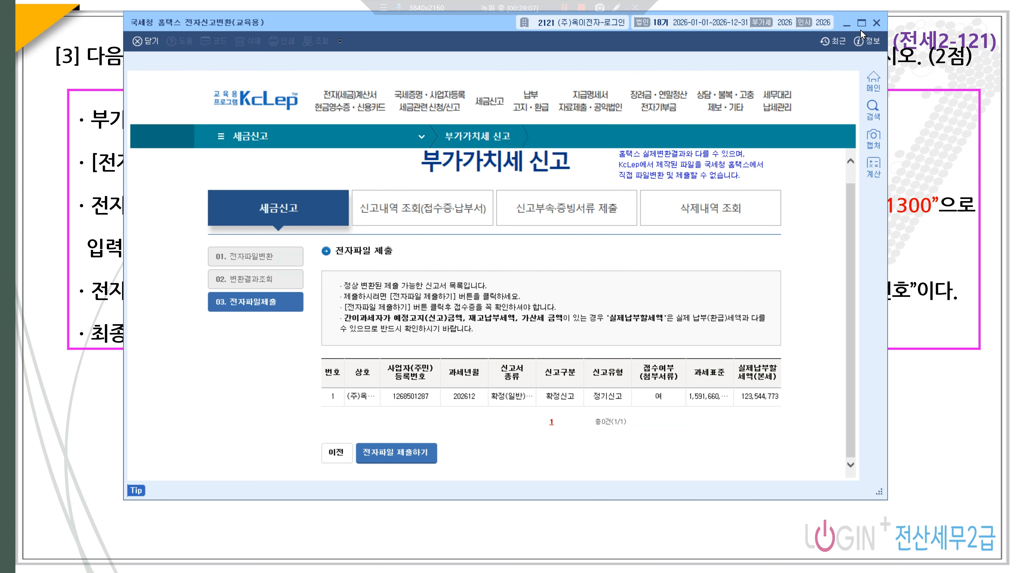
- Close the Hometax converter and reveal the 환산손익 formula line on the Problem 4 slide
left_click(875, 24)
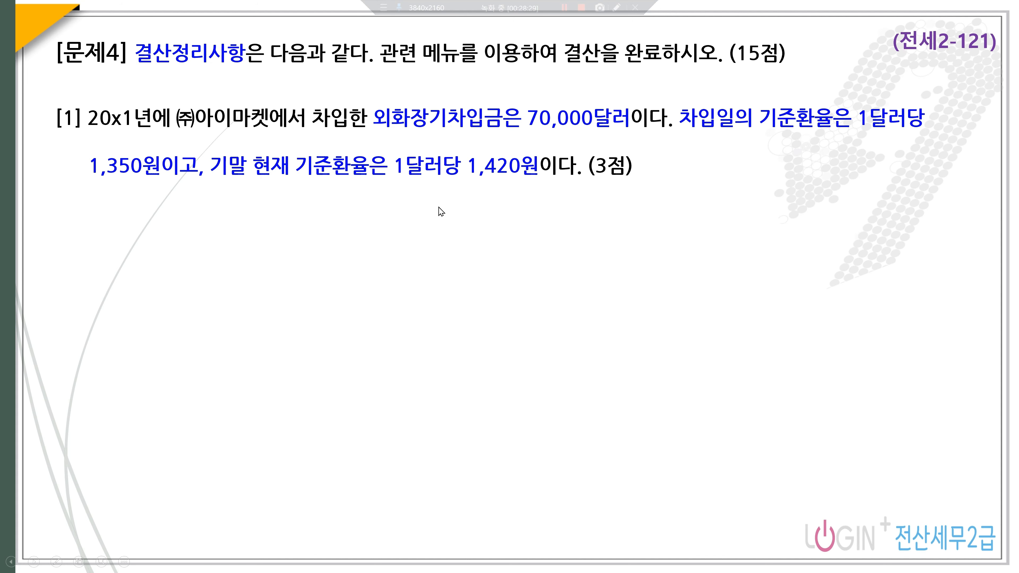
left_click(232, 223)
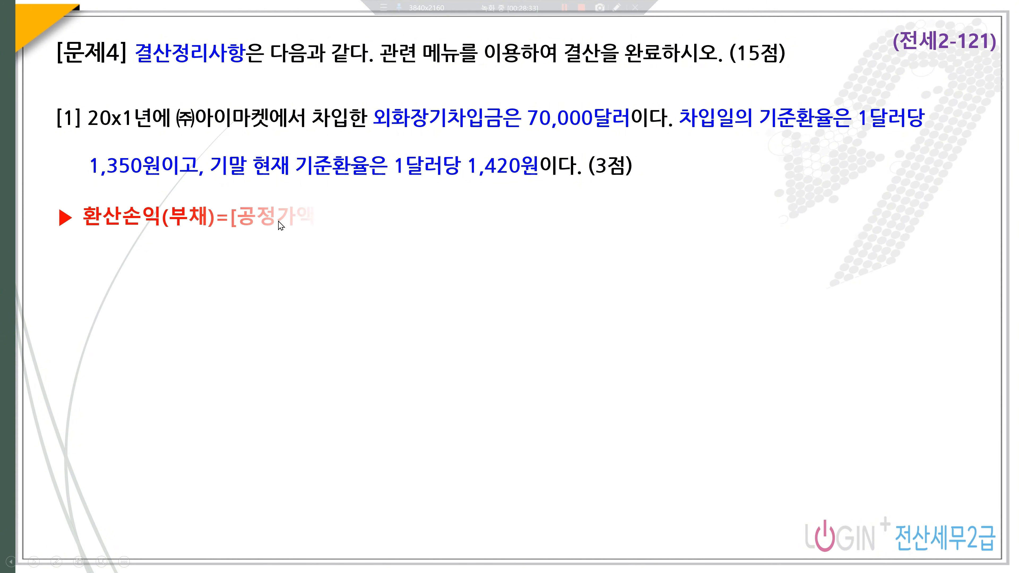
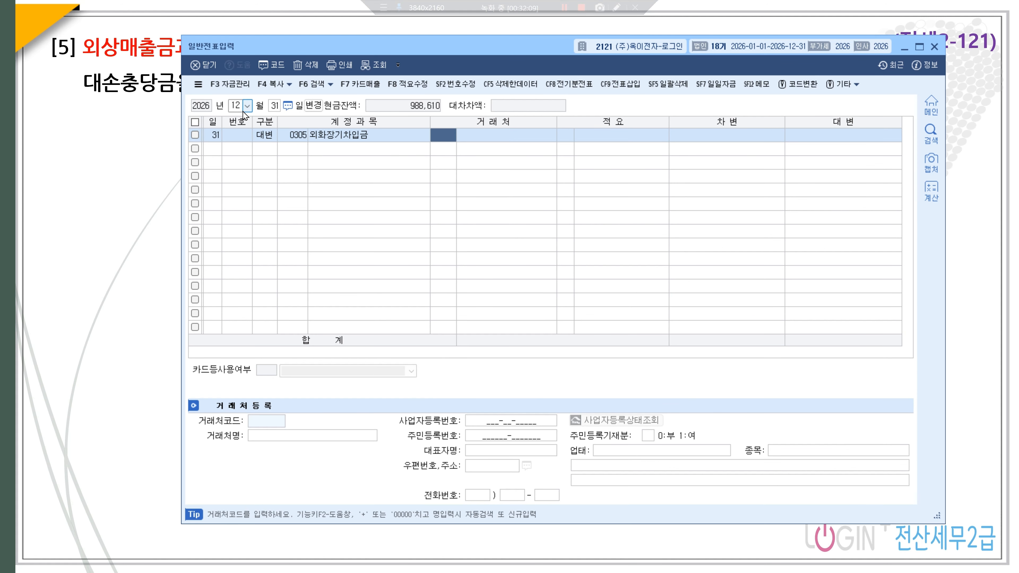
- Pick vendor (주)아이마켓 and credit 4,900,000 to 외화장기차입금
type("아이")
key("Return")
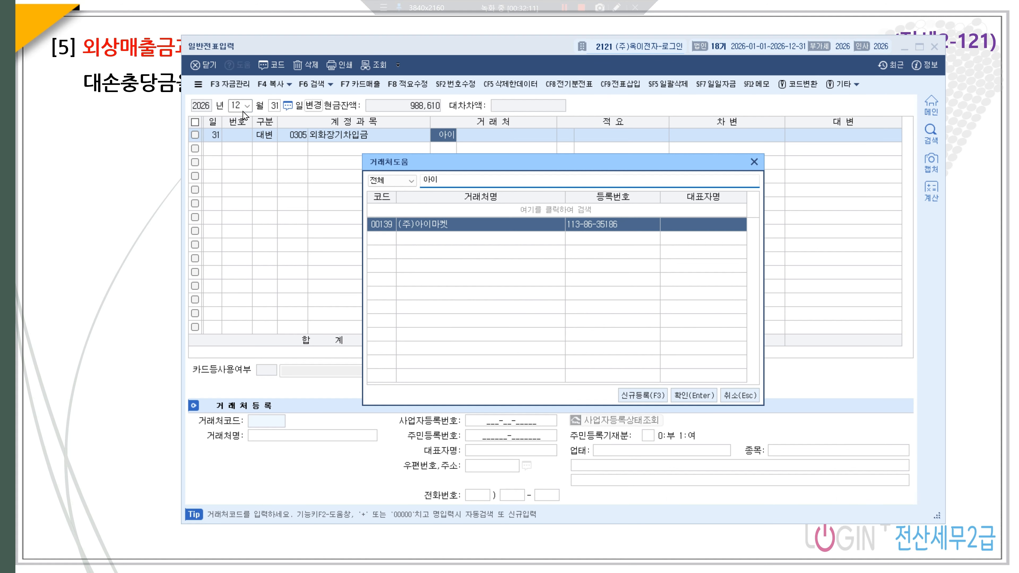
key("Return")
key("Return")
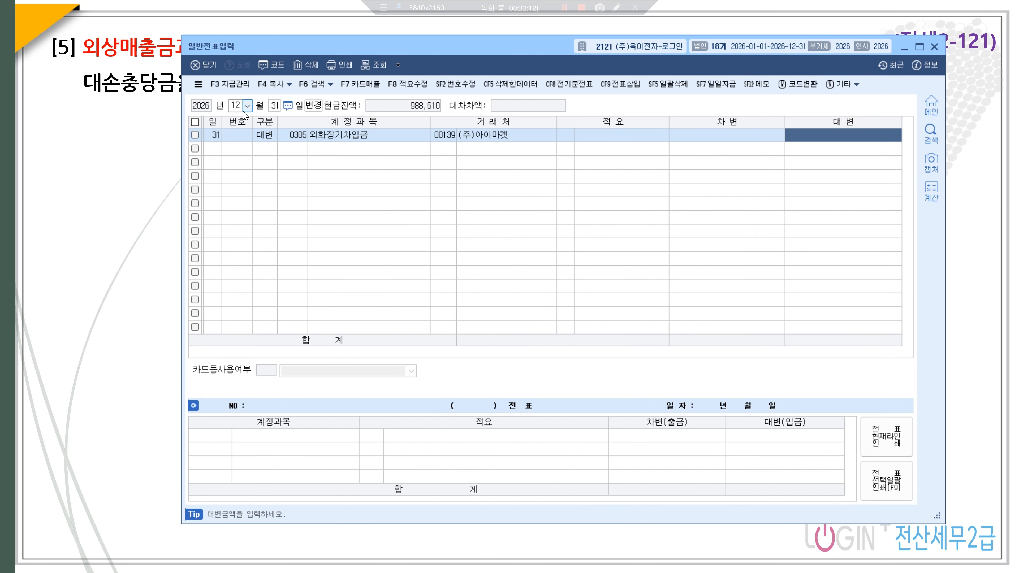
type("4,900,000")
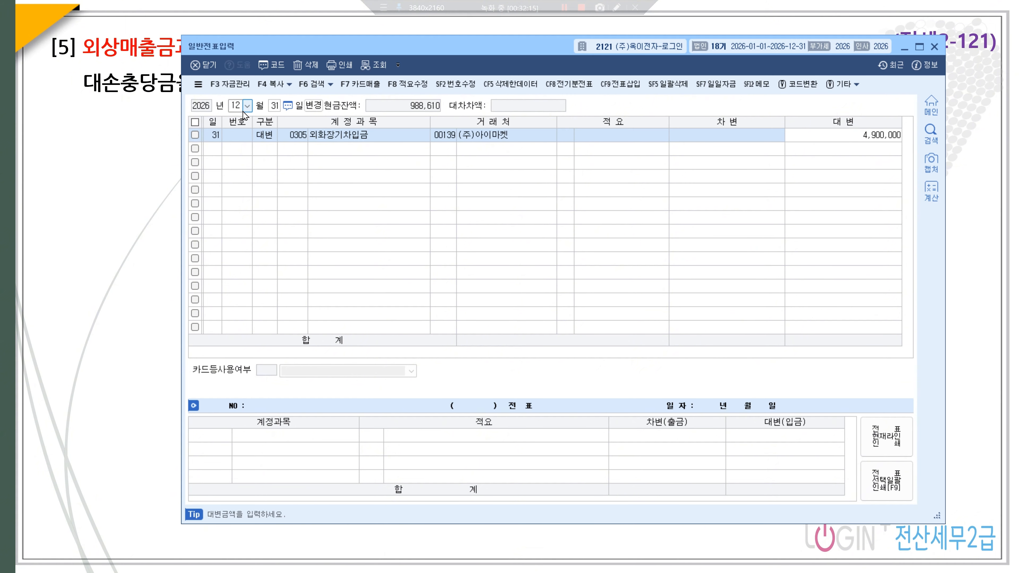
key("Return")
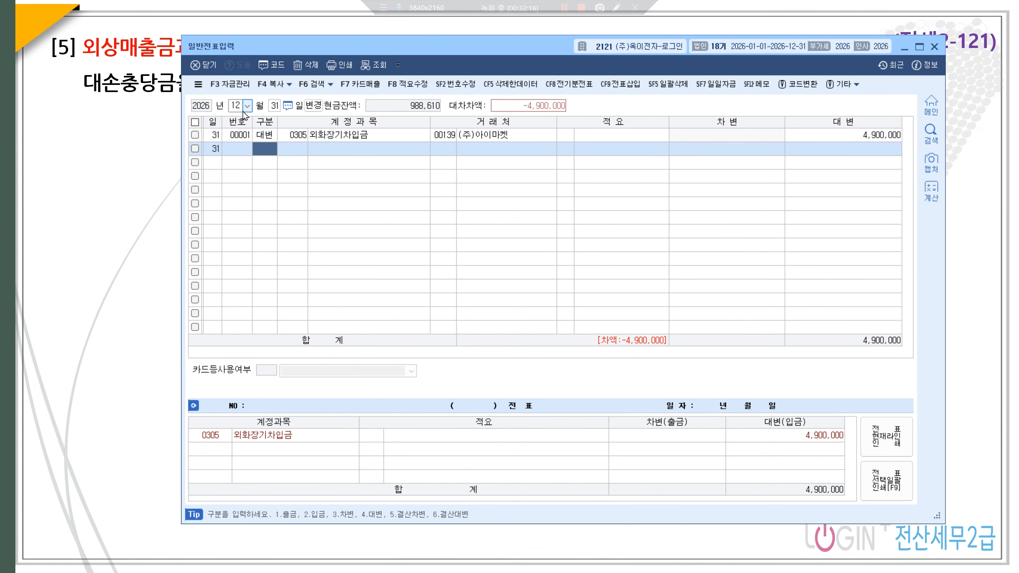
- Add a debit line for 0910 외화환산이익 of 4,900,000 to balance voucher 00001
type("3외호")
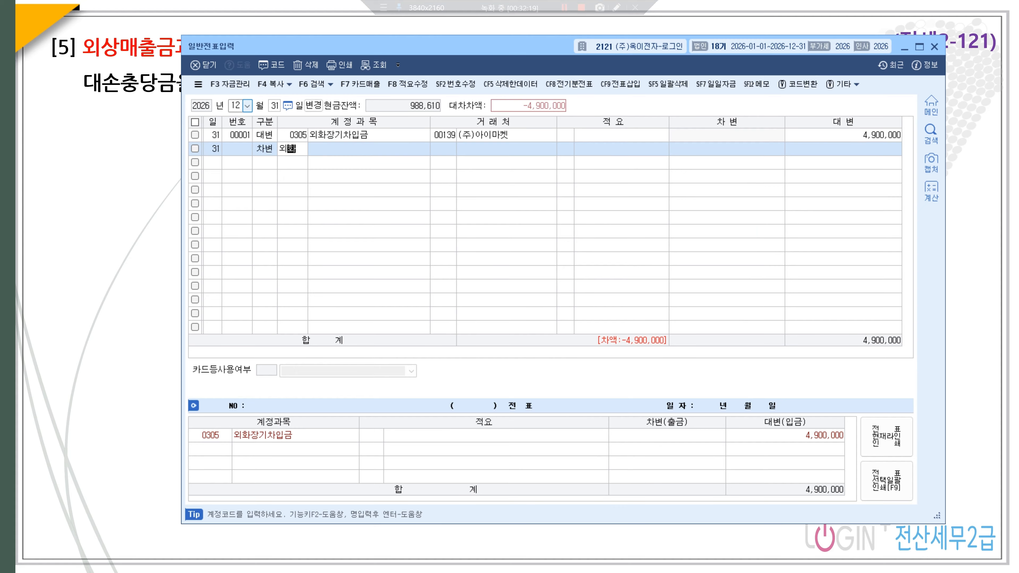
key("Return")
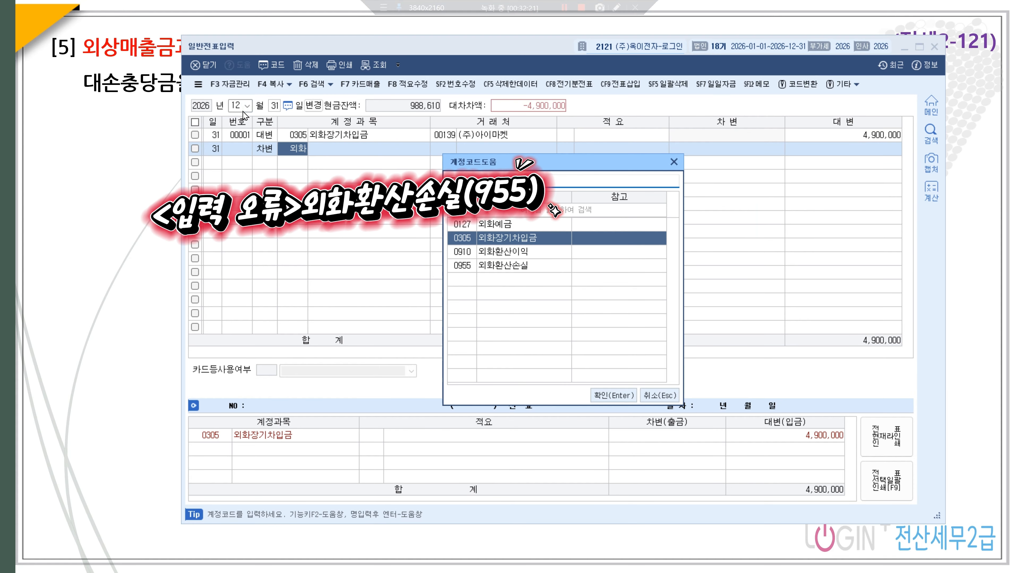
key("Down")
key("Return")
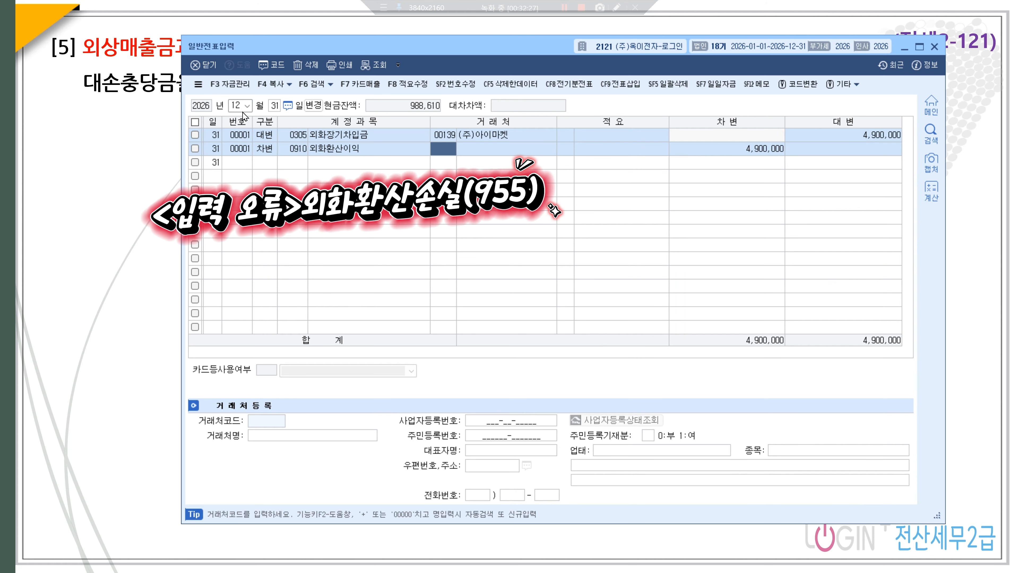
left_click(265, 163)
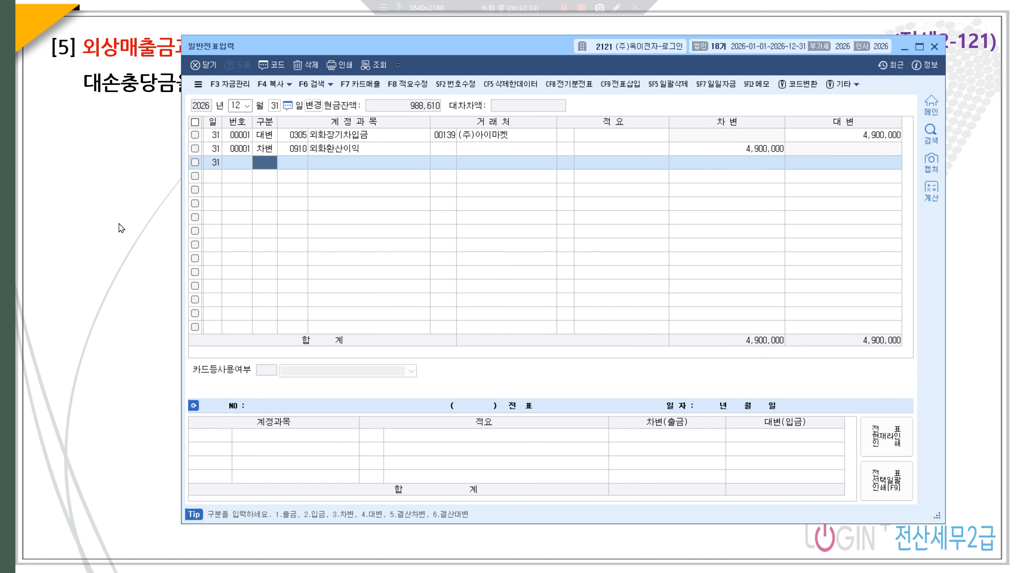
- Debit 0201 토지 for 40,000,000 on a new voucher line
type("3")
key("Return")
type("0201")
key("Return")
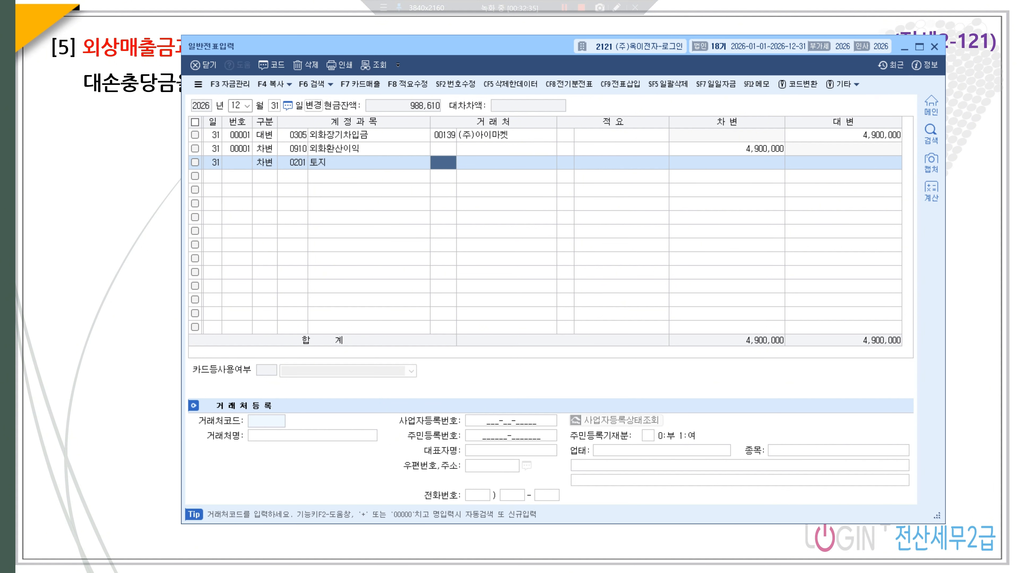
key("Return")
key("Return")
key("Return")
type("4")
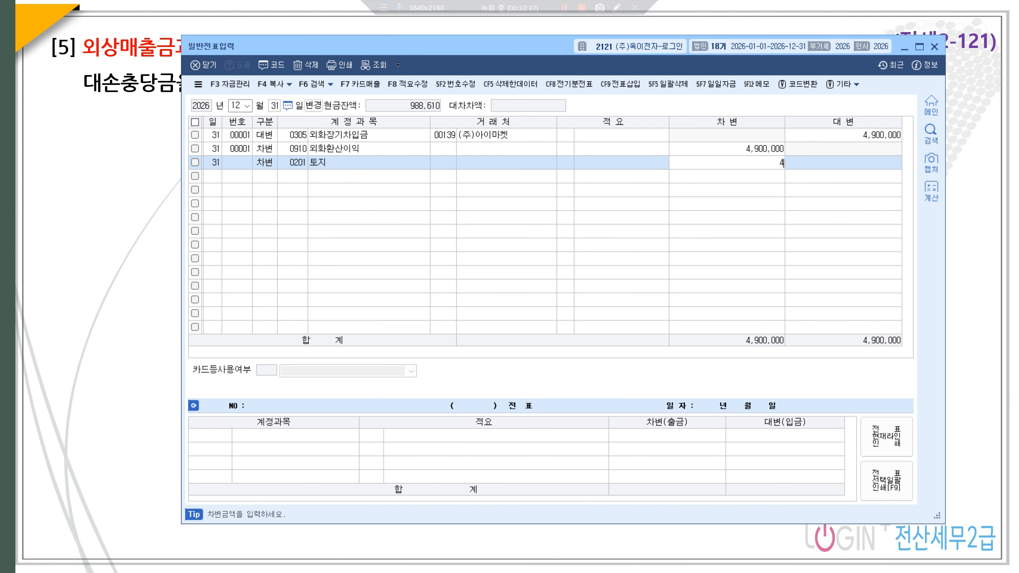
type("0,000,000")
key("Return")
- Credit 0392 재평가차익 for the balancing 40,000,000
type("4")
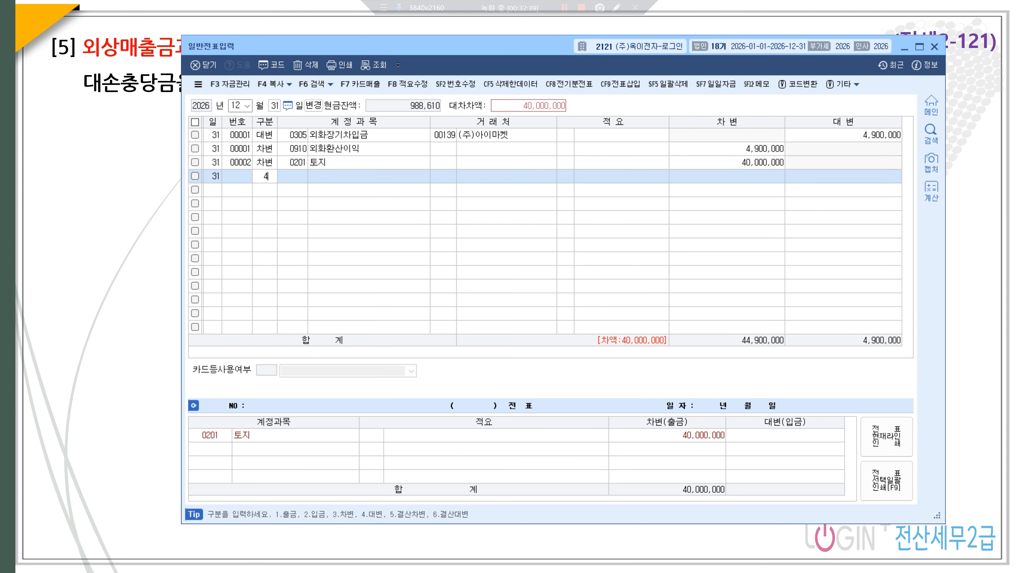
key("Return")
type("재평가")
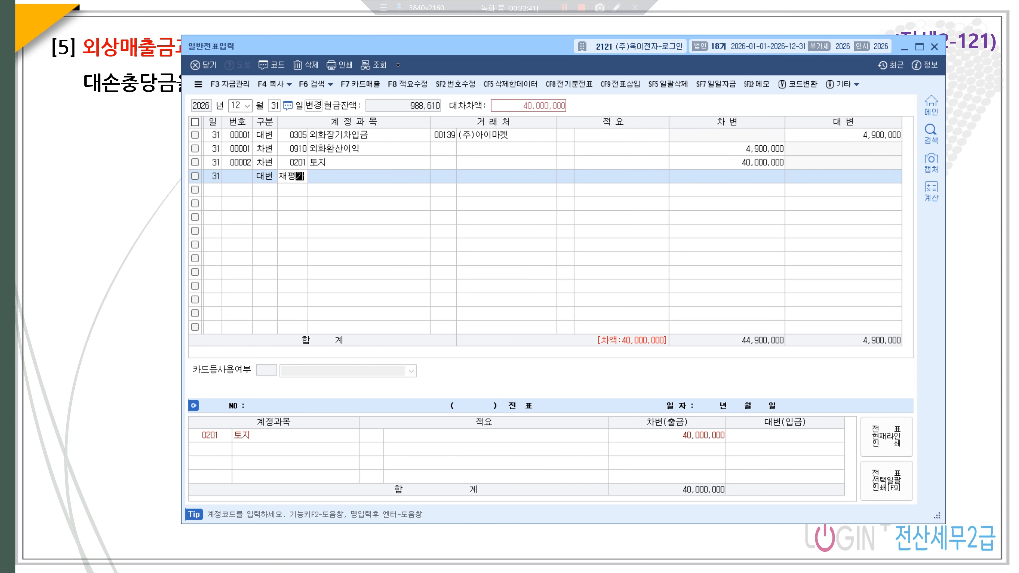
key("Return")
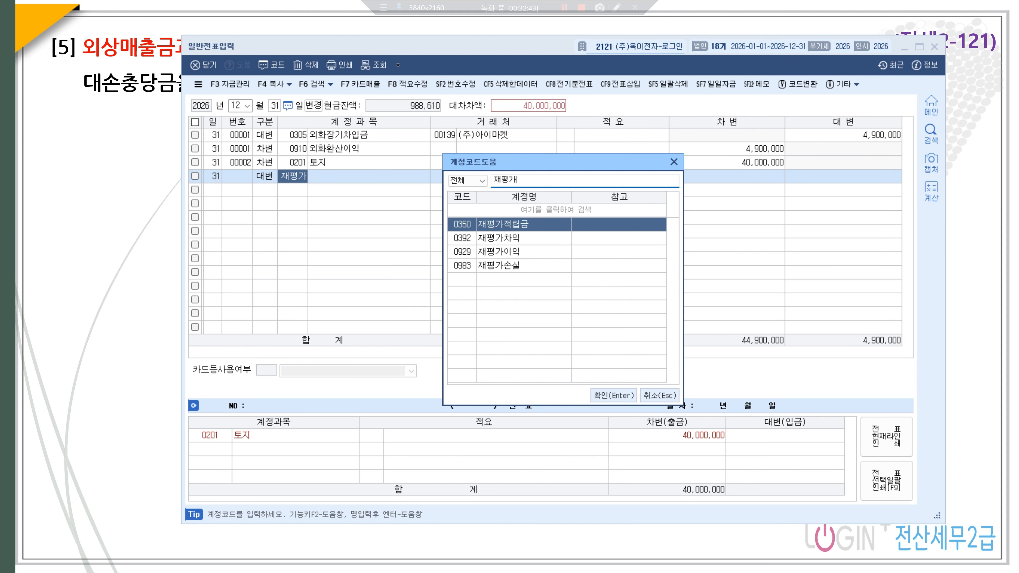
key("Down")
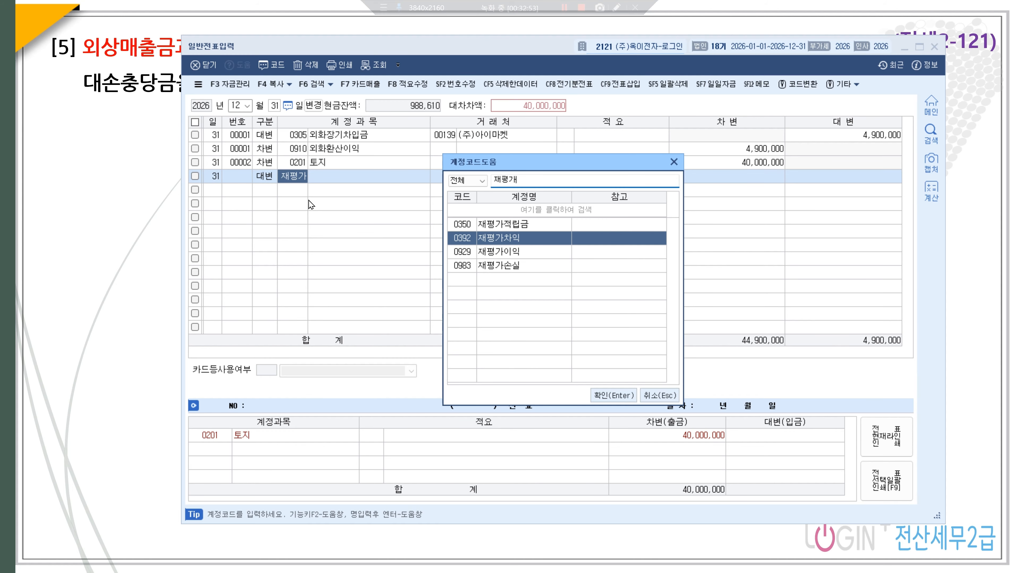
left_click(491, 239)
left_click(610, 393)
left_click(886, 178)
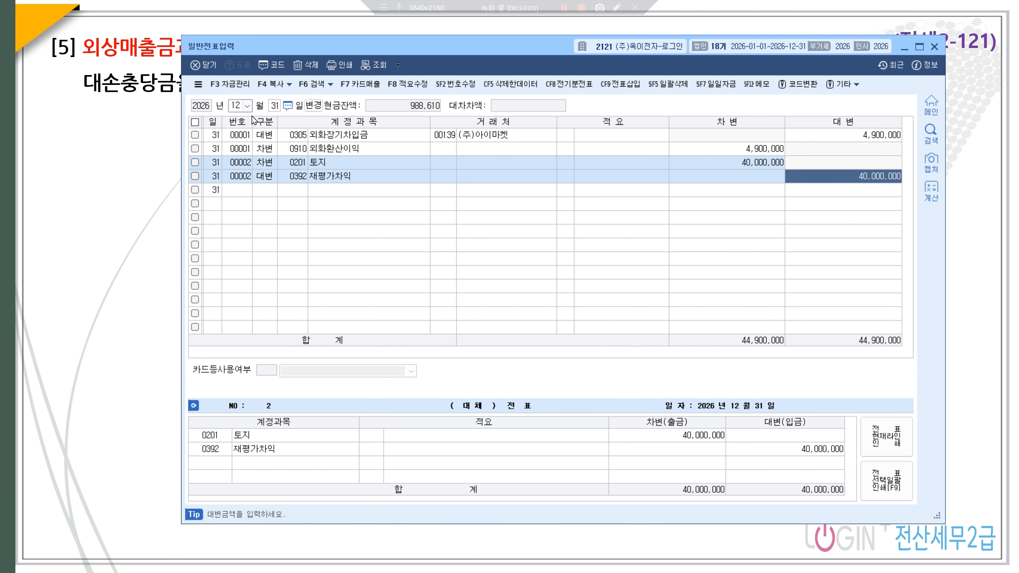
left_click(265, 190)
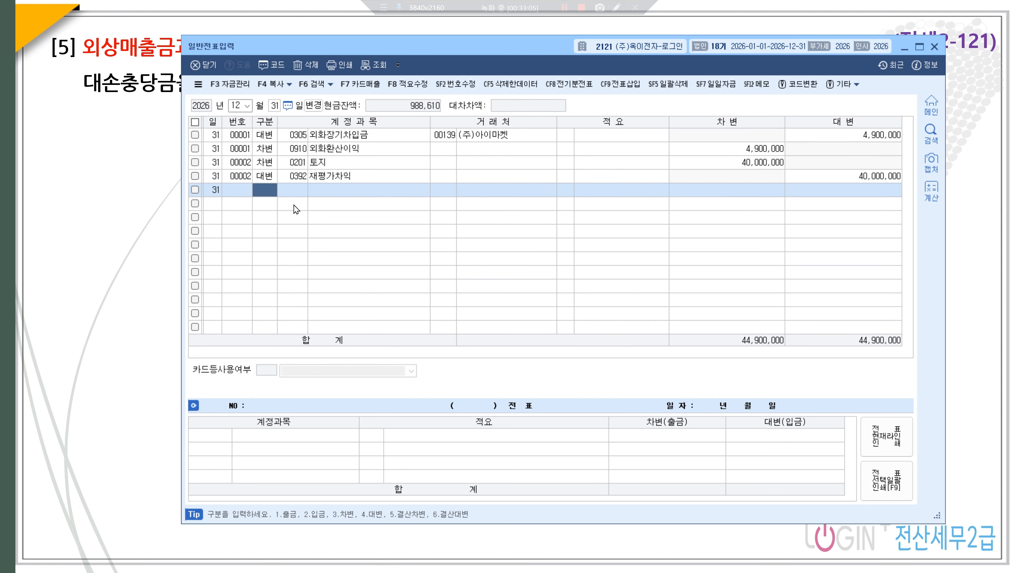
- Credit 0178 매도가능증권 for 35,000,000 on voucher 00003
type("4")
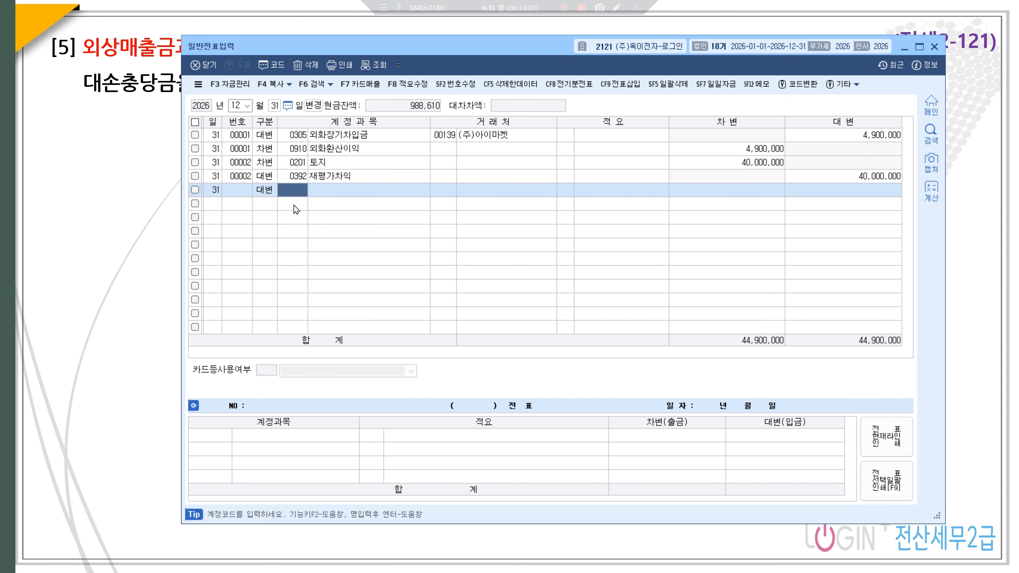
type("매ㅔㄷ")
type("도")
key("Return")
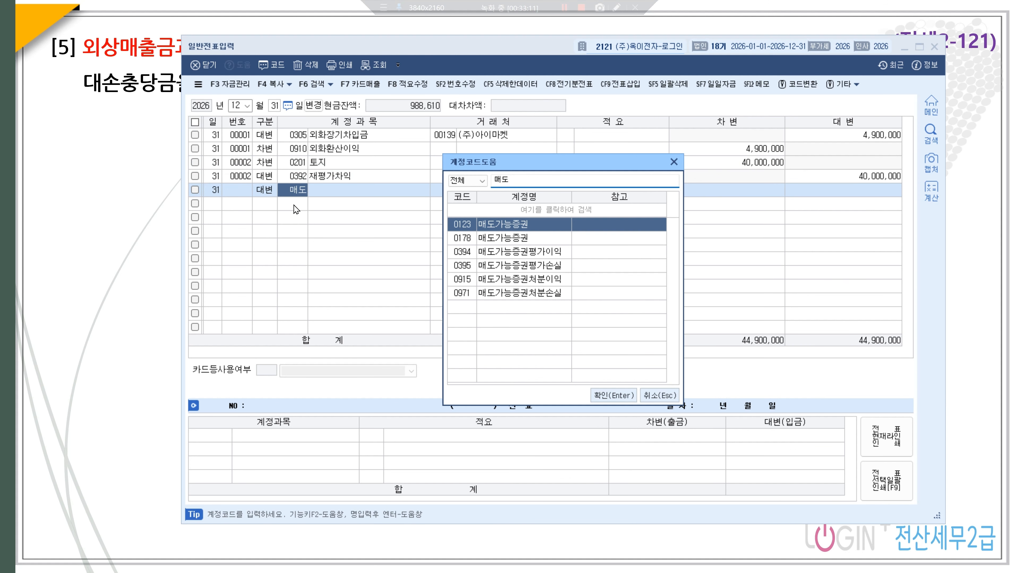
key("Down")
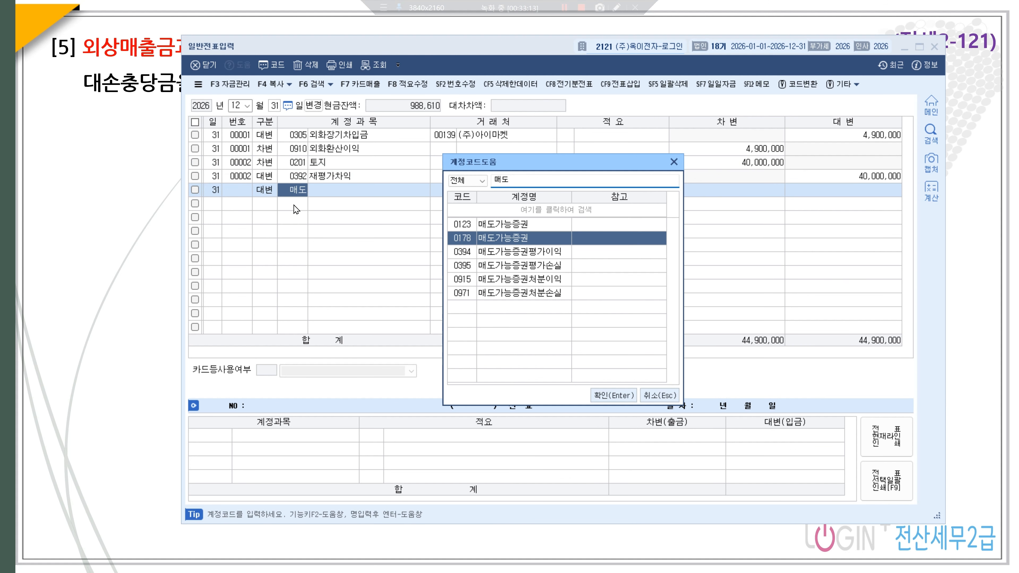
key("Up")
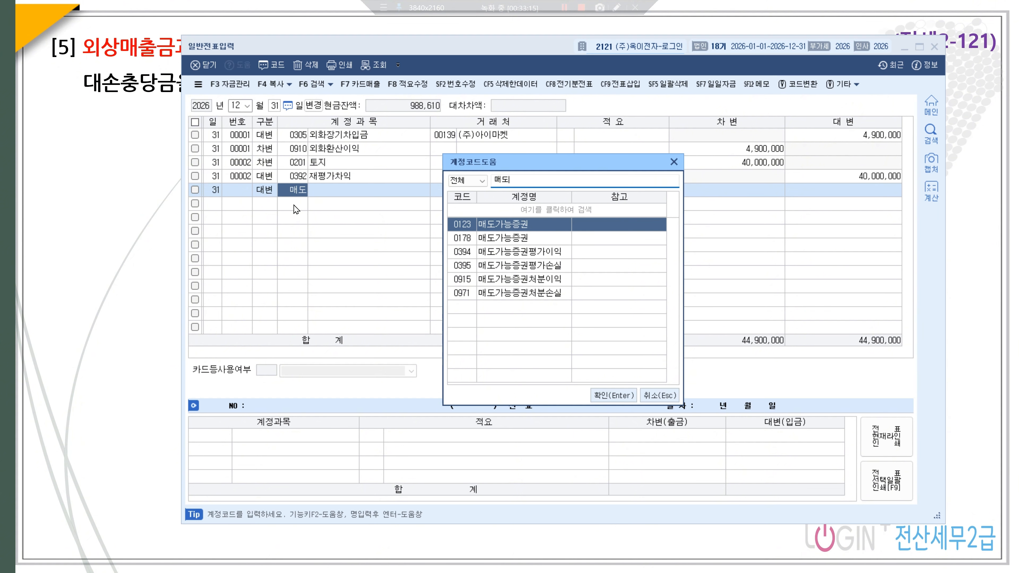
key("Down")
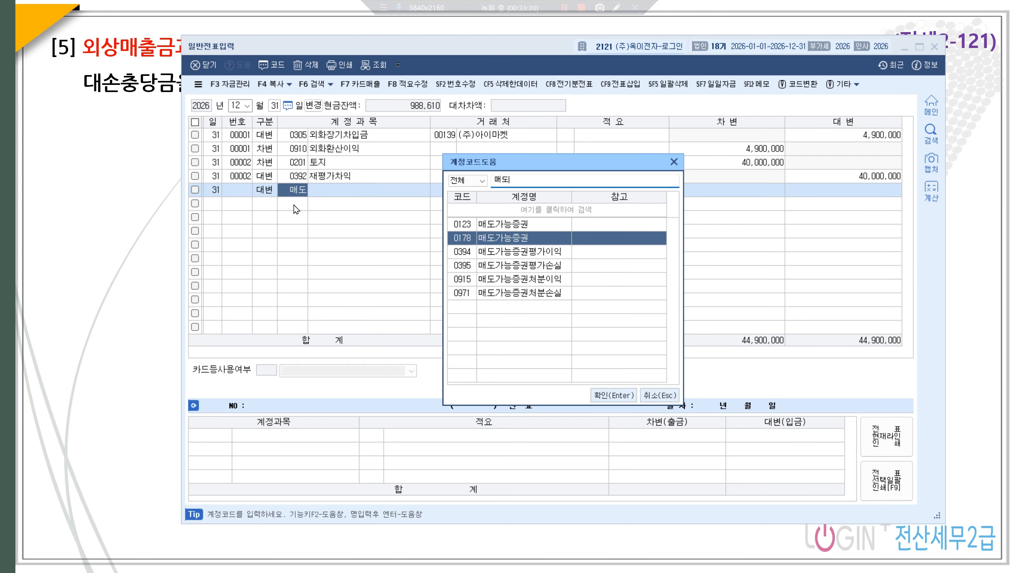
key("Return")
key("Return")
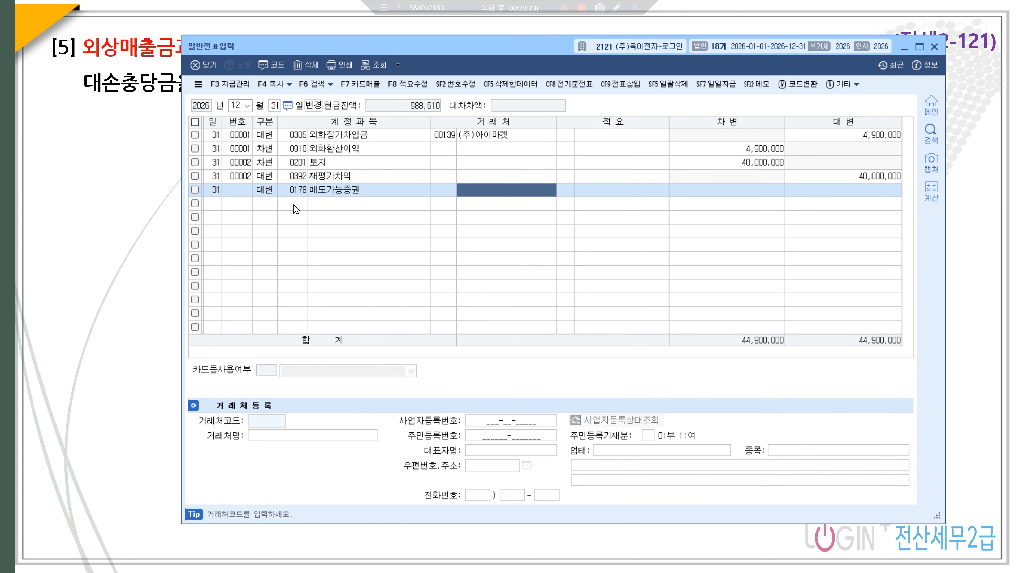
key("Return")
key("Return")
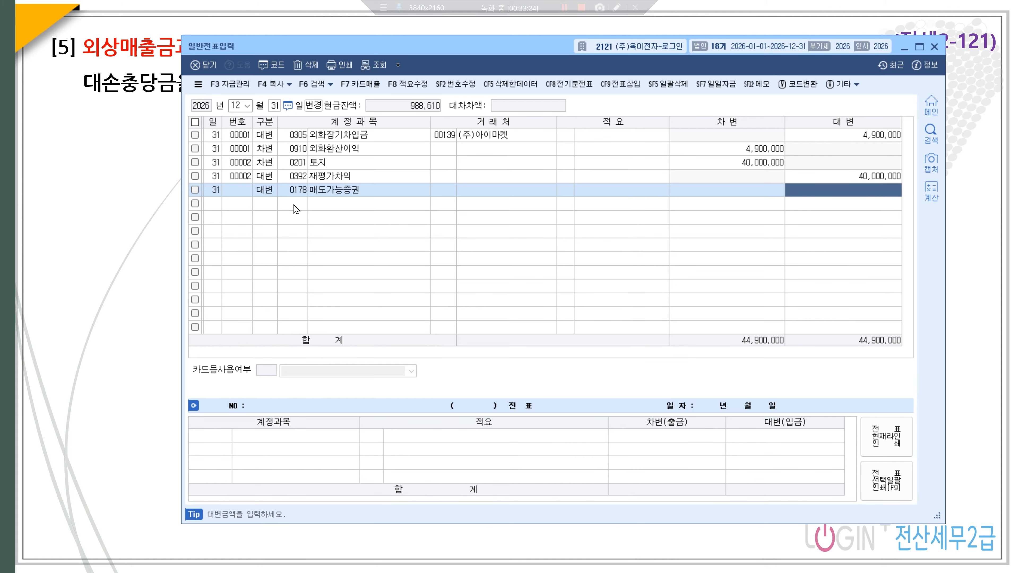
type("35000000")
key("Return")
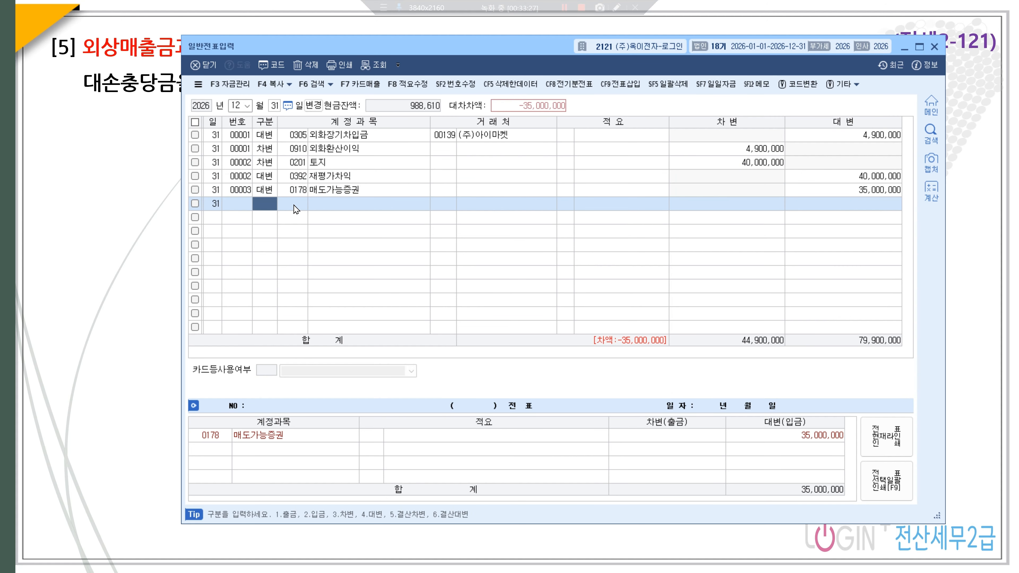
- Debit 0394 매도가능증권평가이익 for 30,000,000
key("Return")
type("평가이")
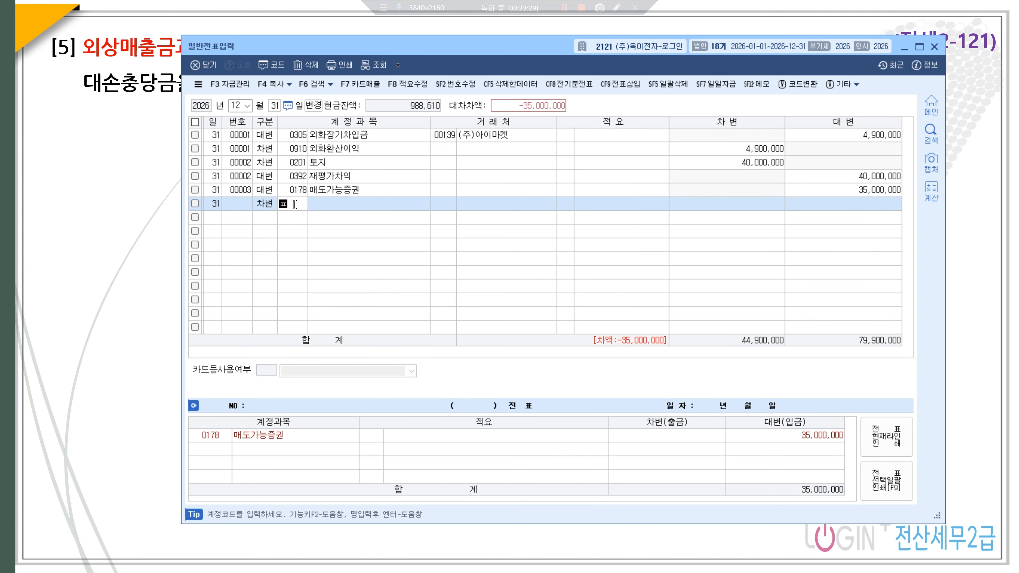
key("Return")
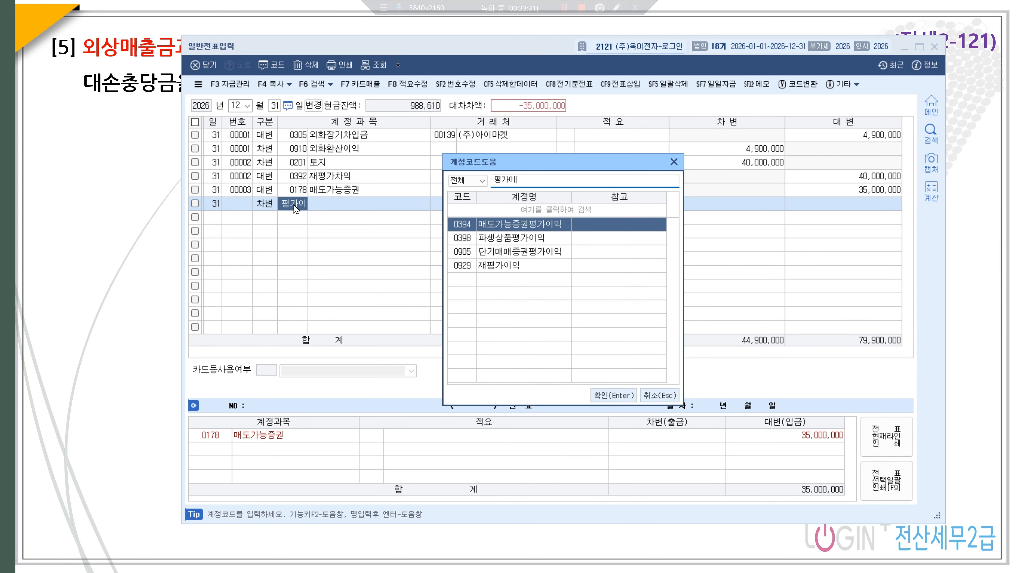
key("Down")
key("Up")
key("Return")
key("Return")
key("Return")
key("Return")
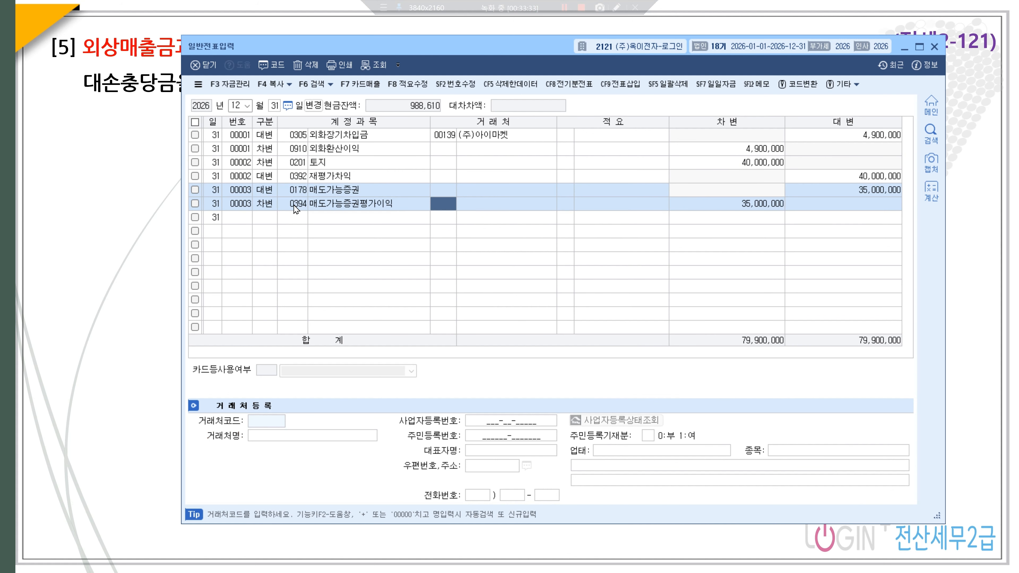
type("30000000")
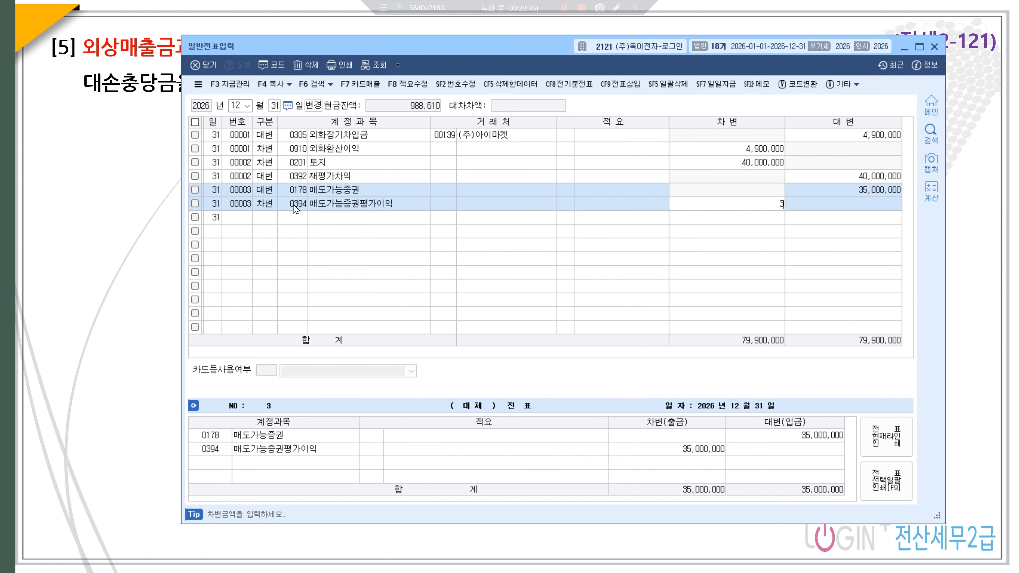
key("Return")
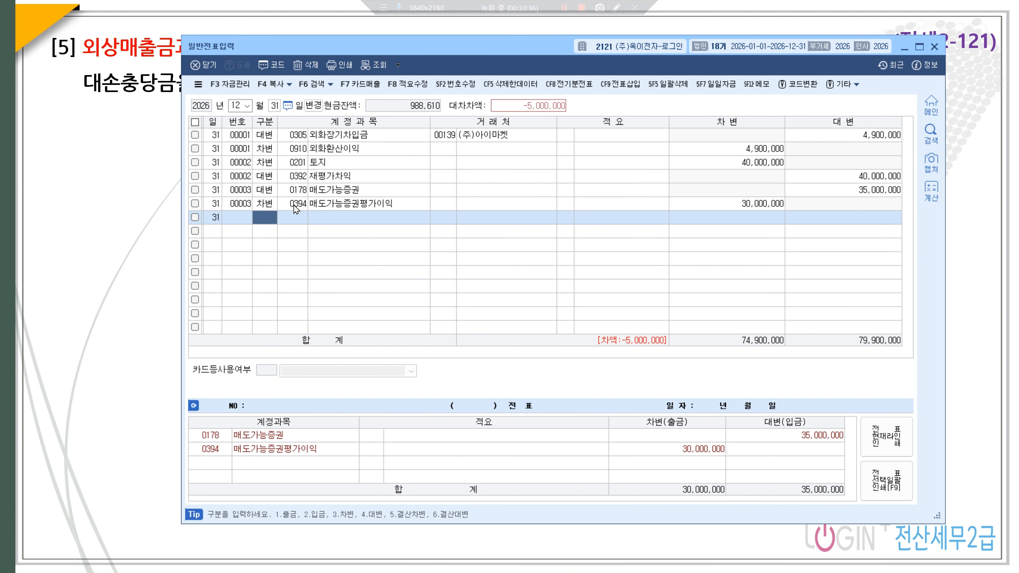
- Debit 0395 매도가능증권평가손실 for the remaining 5,000,000
type("3")
key("Return")
type("매도")
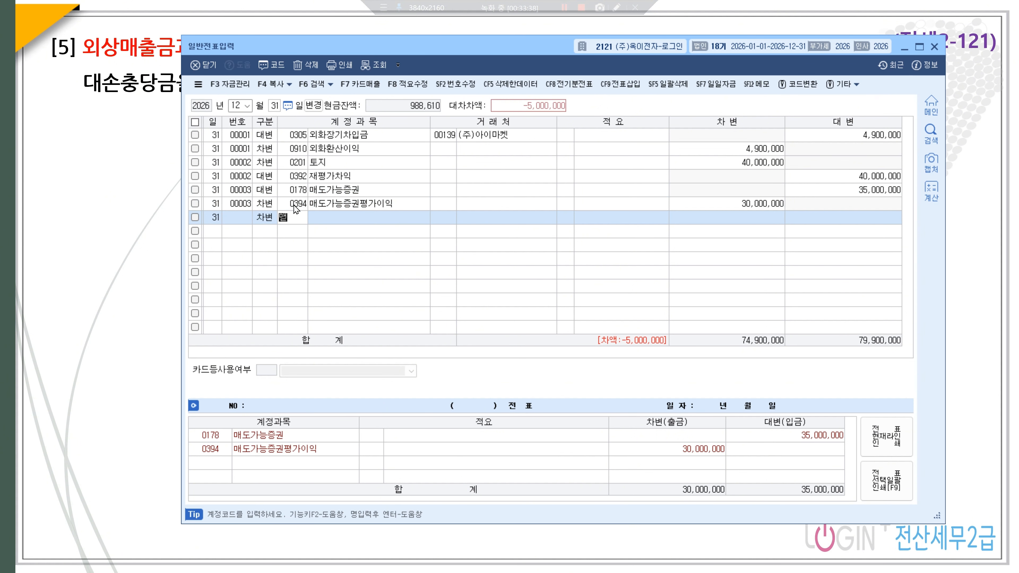
key("Return")
key("Down")
key("Down")
key("Down")
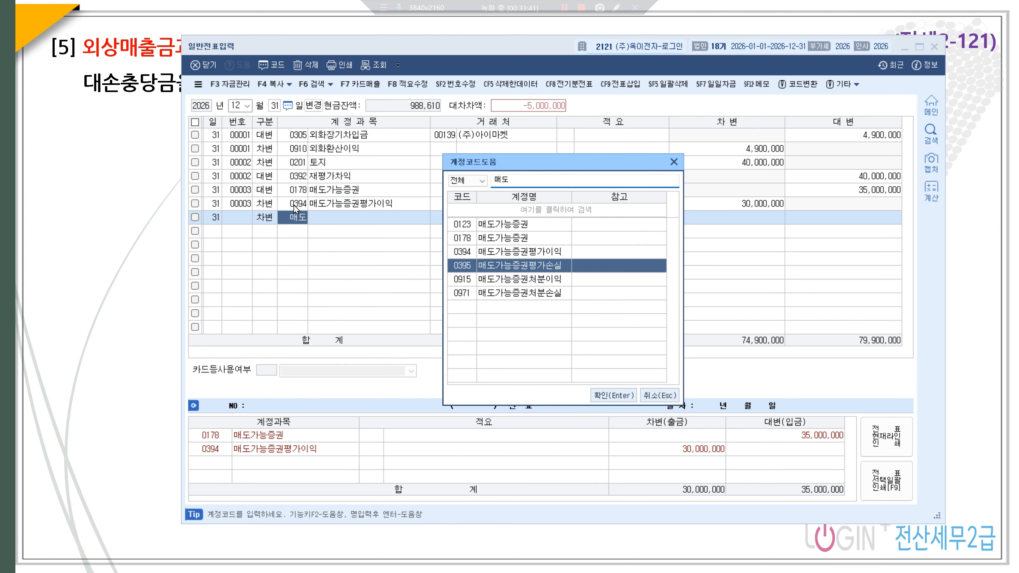
key("Return")
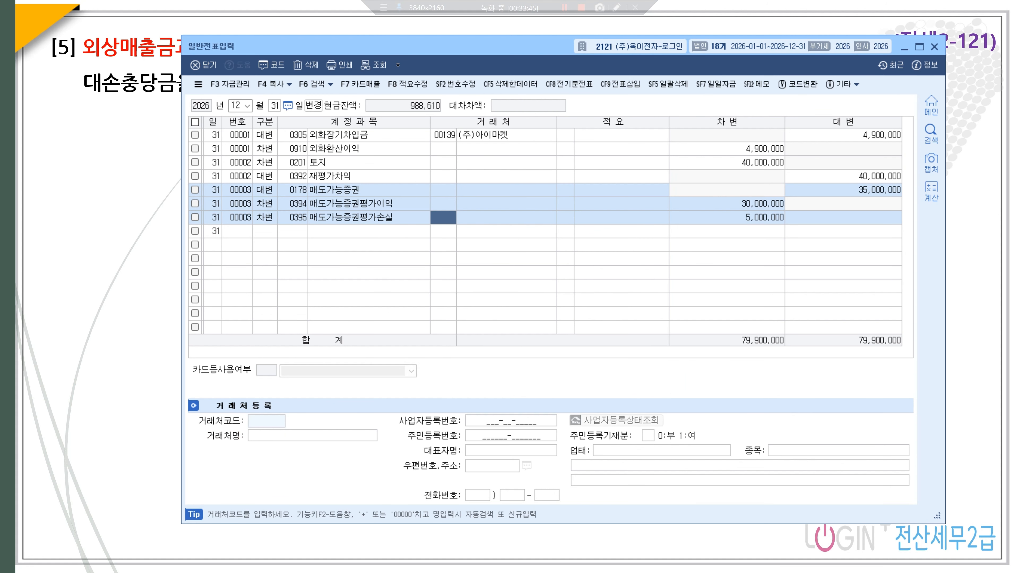
key("alt+Tab")
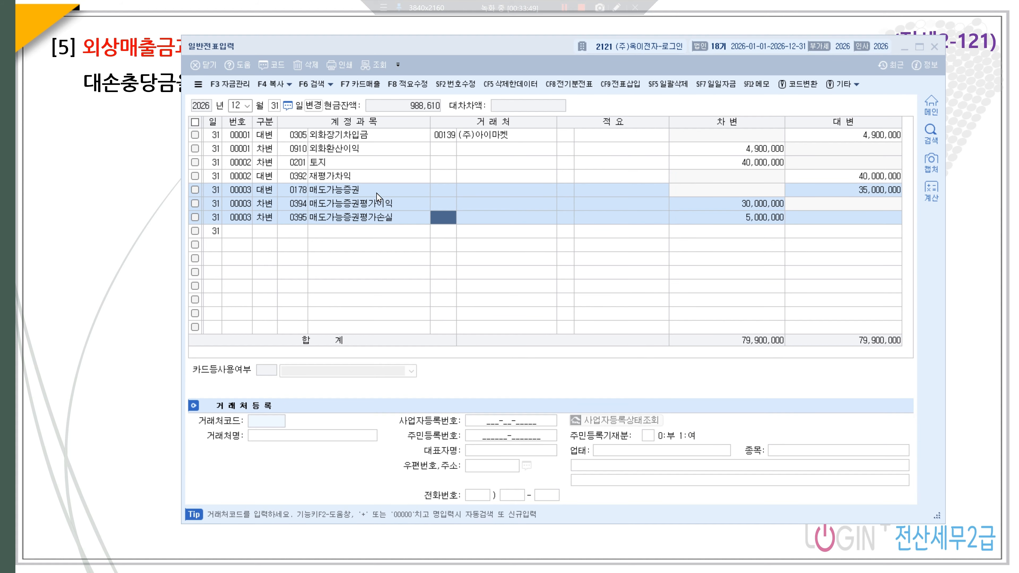
- Debit 0116 미수수익 for 420,000 on a new voucher
left_click(270, 236)
type("3")
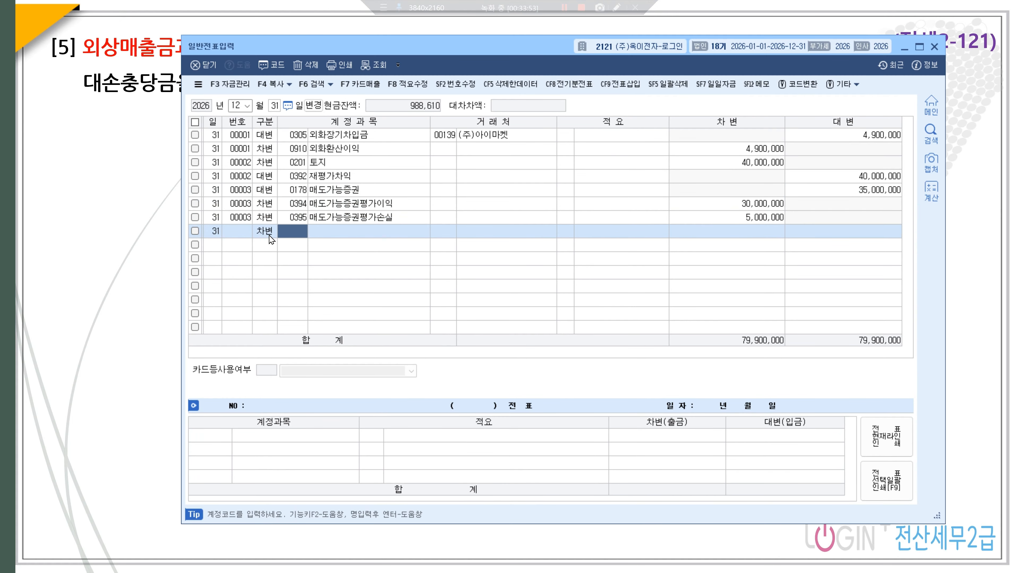
type("미수수")
key("Return")
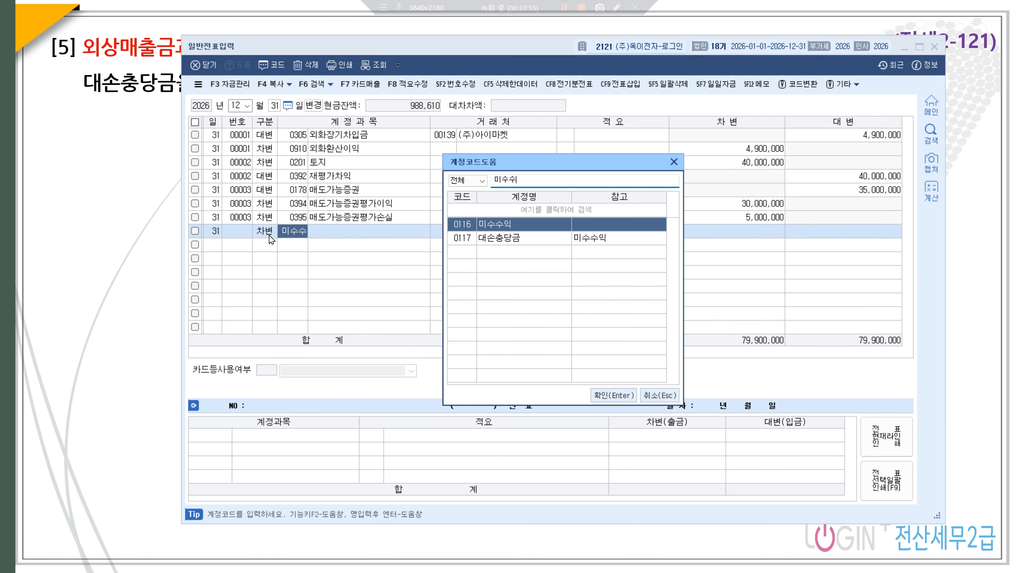
key("Return")
key("Return")
key("Return")
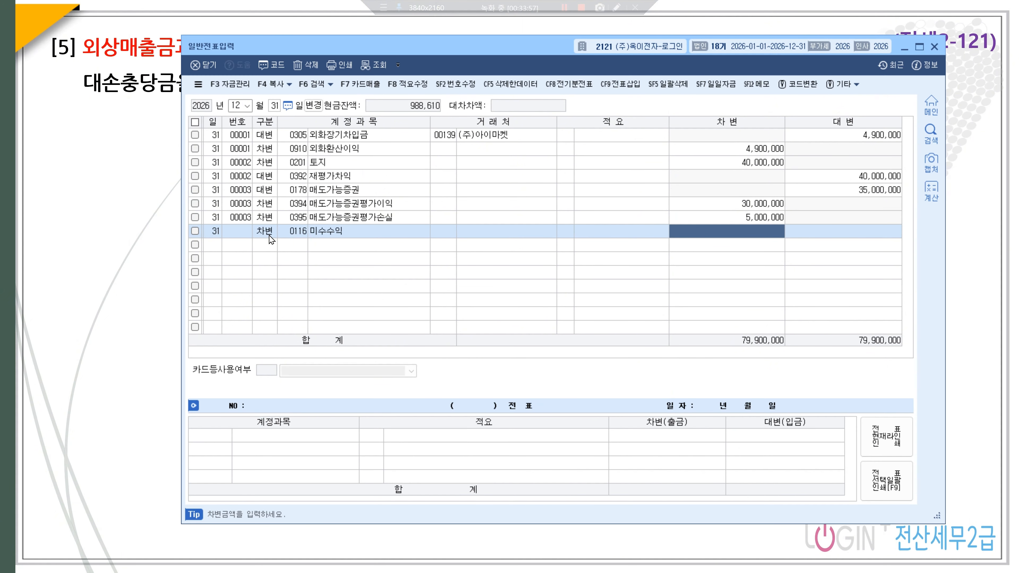
type("4200000")
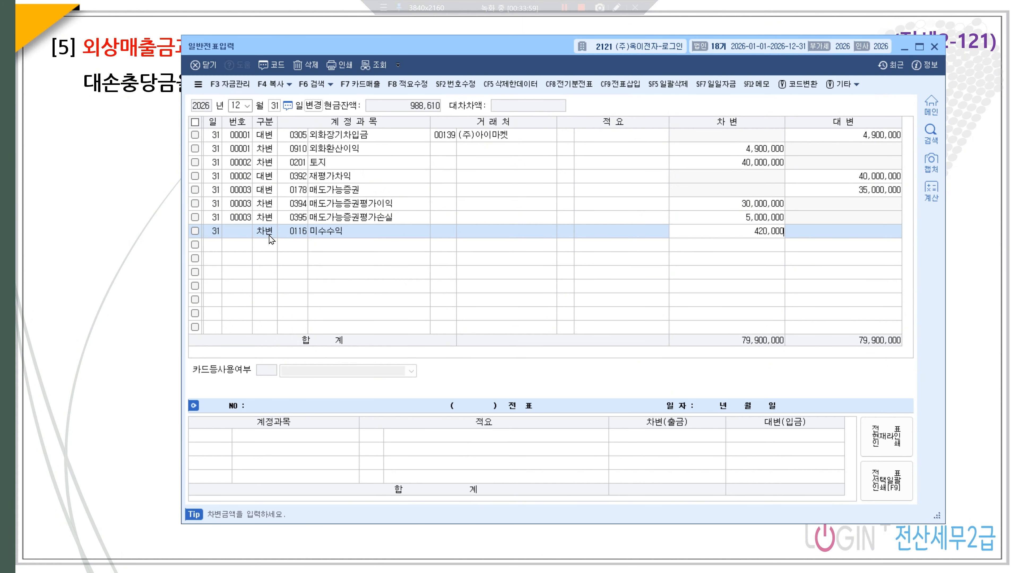
key("Return")
- Credit 0901 이자수익 for the matching 420,000
type("4미수수")
key("Return")
left_click_drag(530, 183, 446, 172)
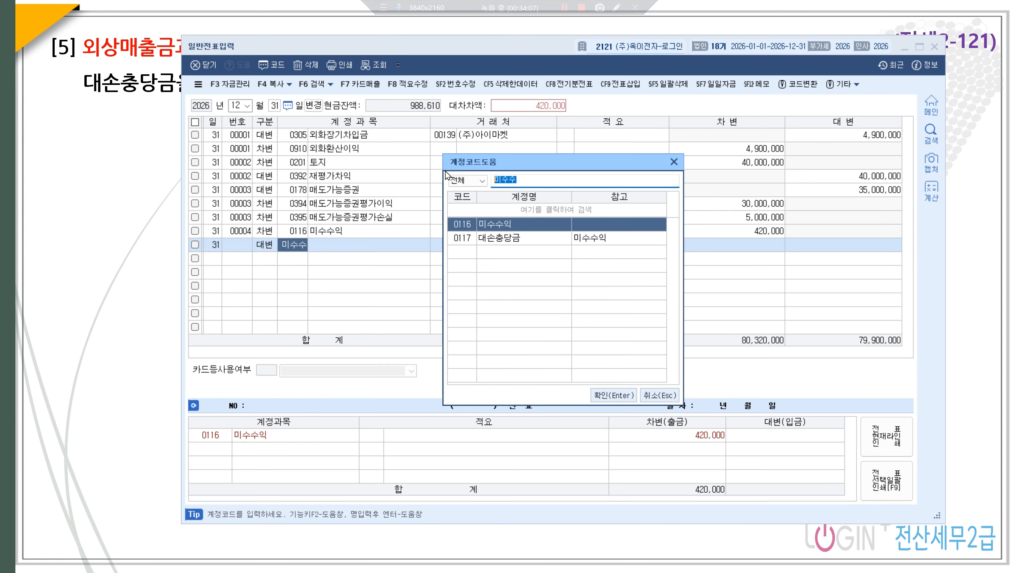
type("이자수")
key("Return")
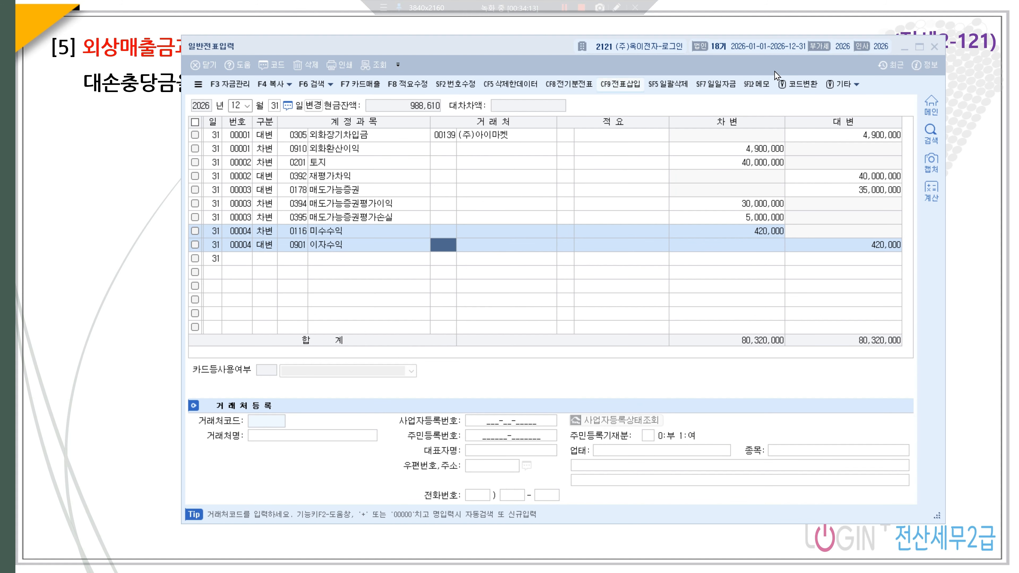
- Open 결산자료입력 for the period 01 to 12
left_click(904, 50)
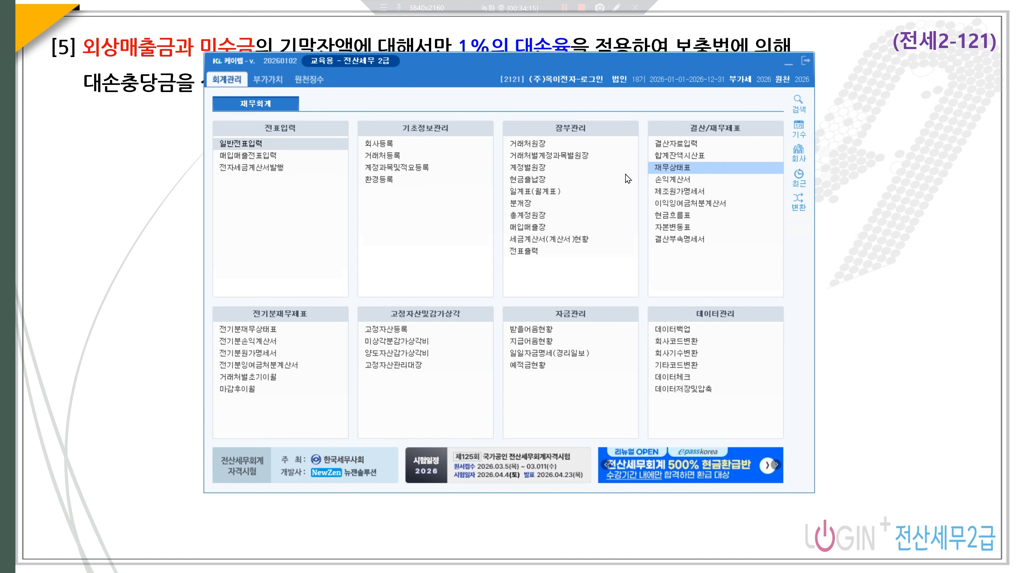
left_click(683, 147)
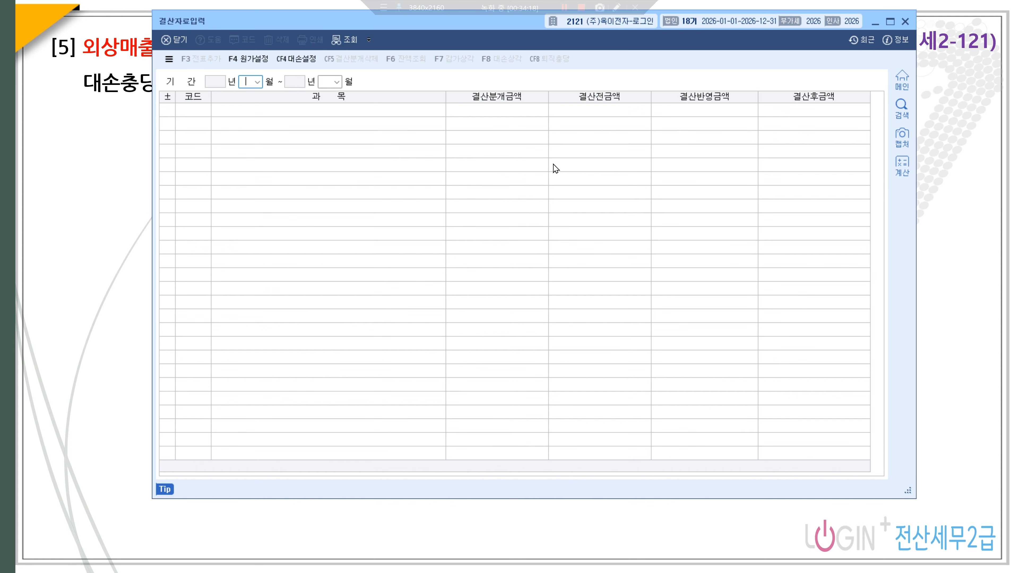
type("0112")
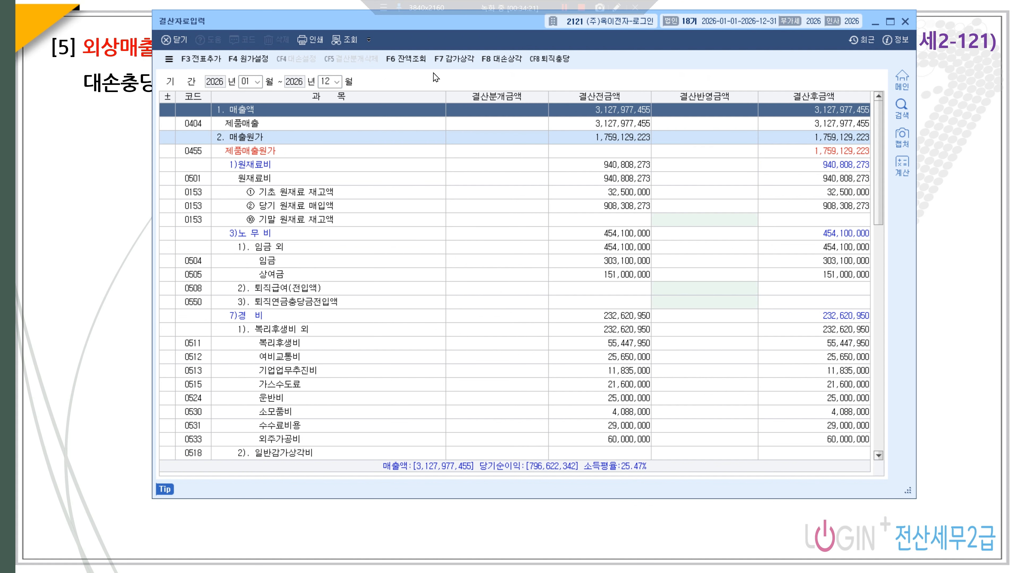
- In the 1% bad-debt allowance list, clear the 받을어음 and 미수수익 amounts
left_click(500, 60)
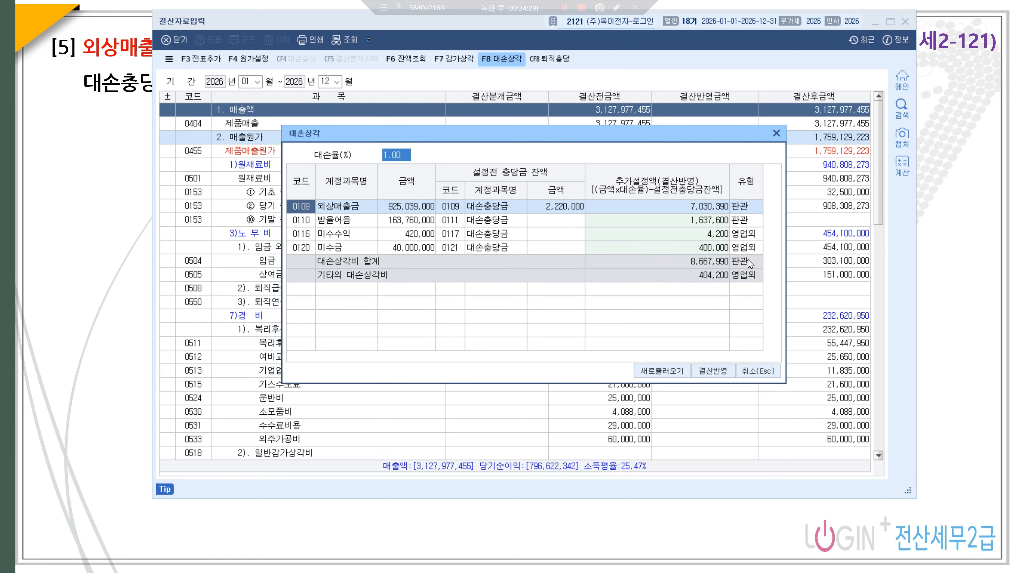
left_click(711, 220)
key("Delete")
key("Return")
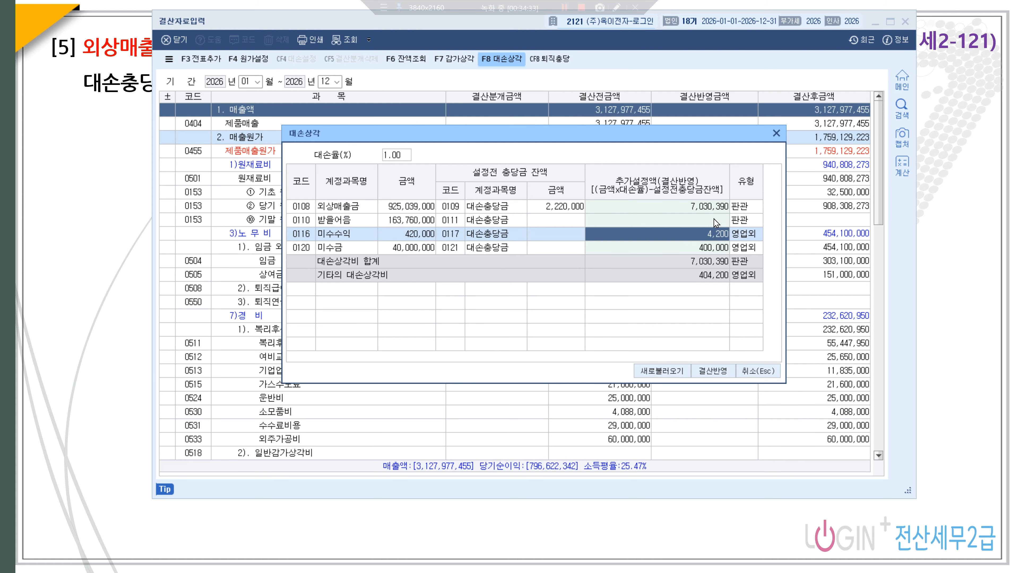
key("Delete")
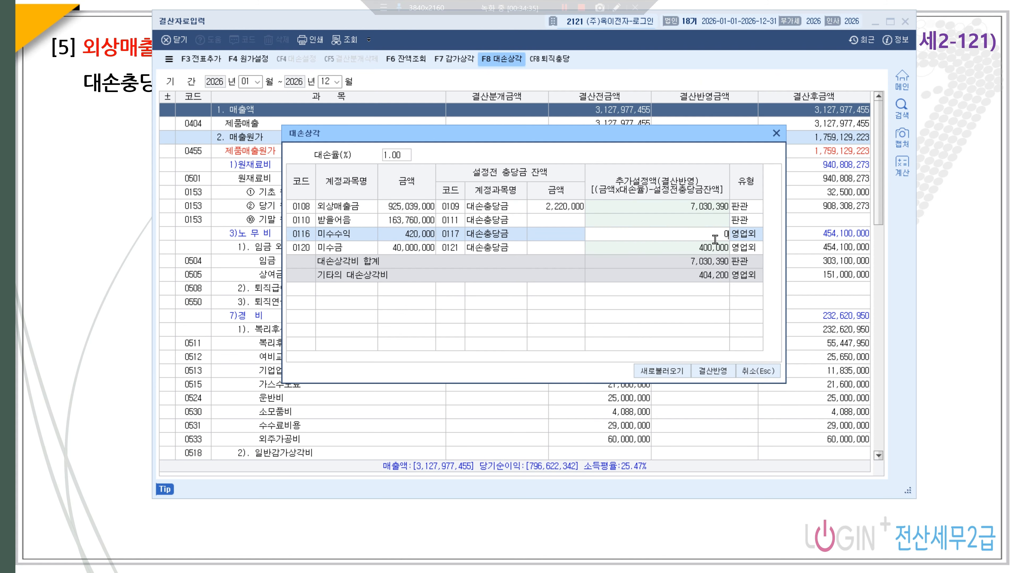
key("Return")
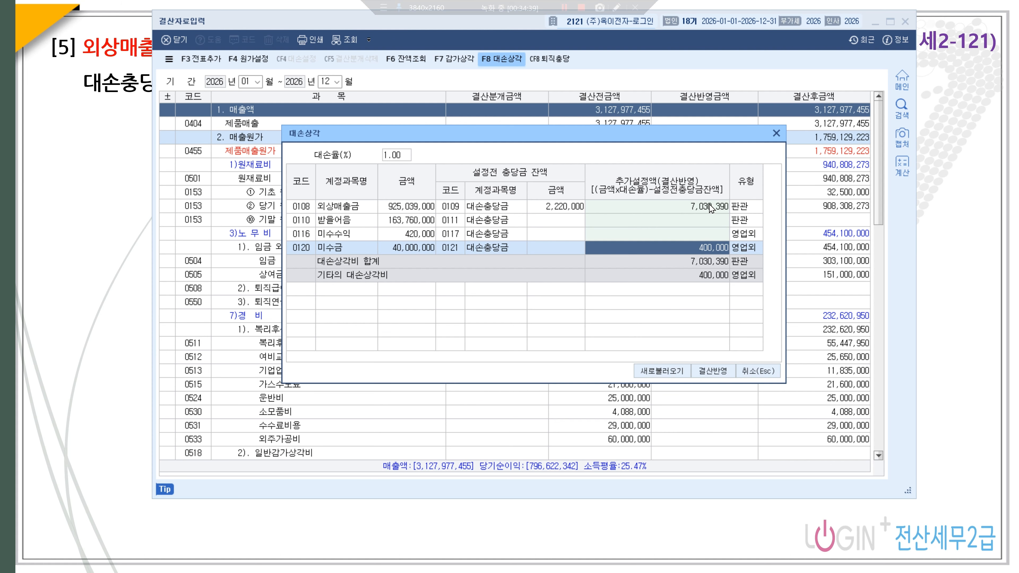
- Apply the allowances and verify 대손상각 7,030,390 for 외상매출금 and 기타의대손상각 400,000 for 미수금
left_click(712, 371)
scroll(636, 322, "down", 8)
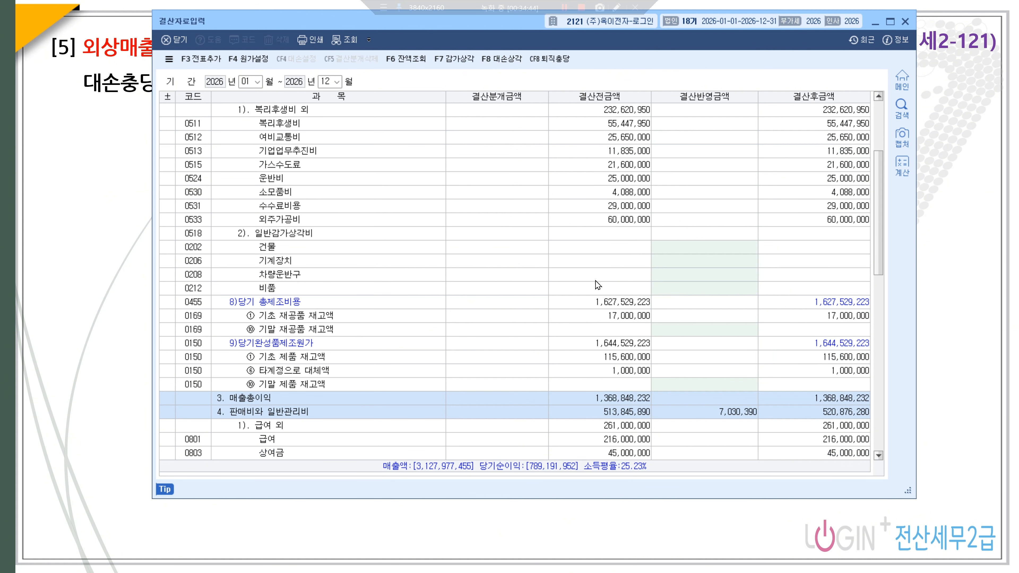
scroll(620, 295, "down", 4)
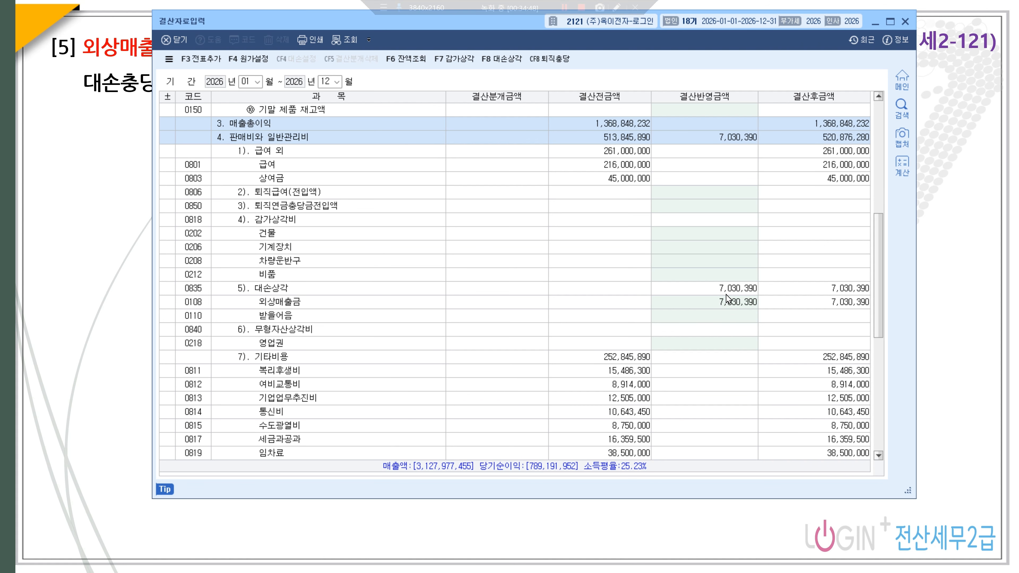
left_click(729, 307)
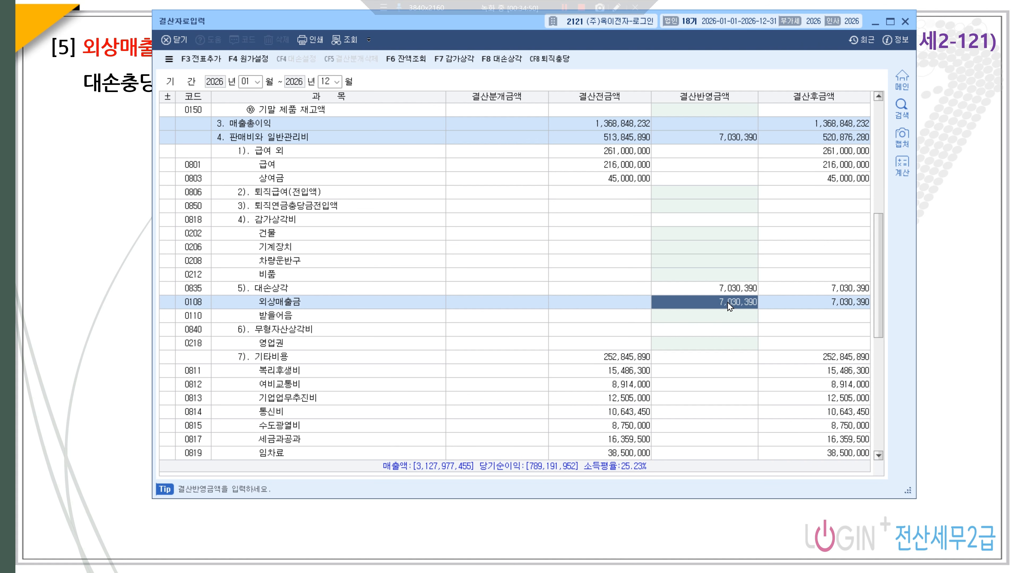
scroll(729, 307, "down", 15)
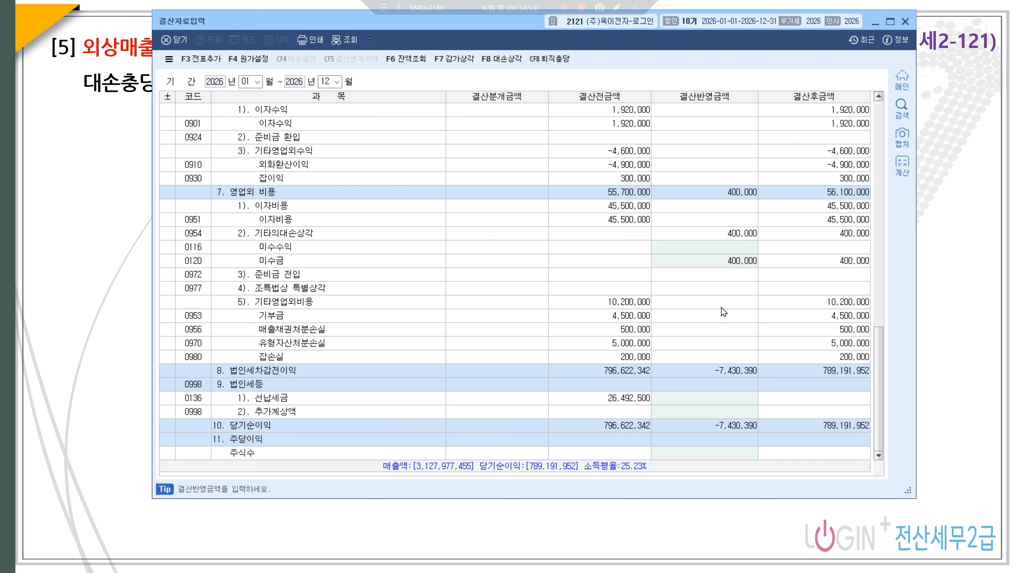
left_click(744, 237)
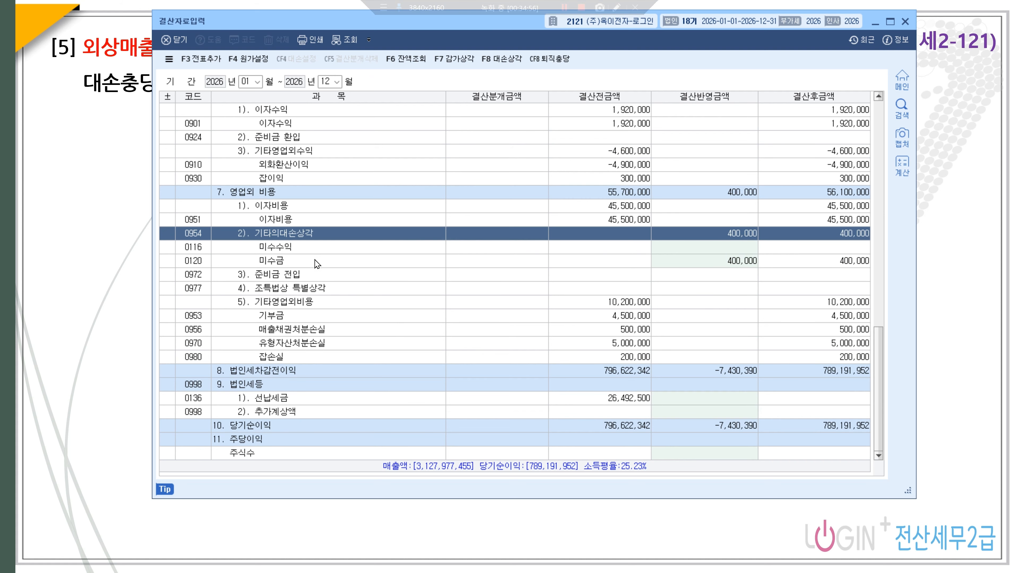
left_click(728, 263)
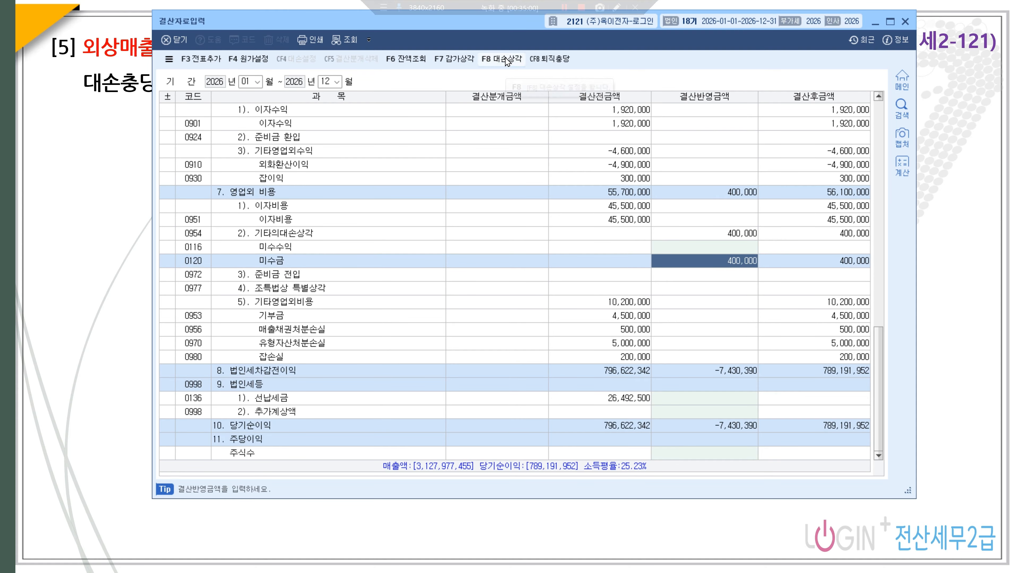
- Generate the closing journal entries and review them in the 31 December general journal
left_click(201, 59)
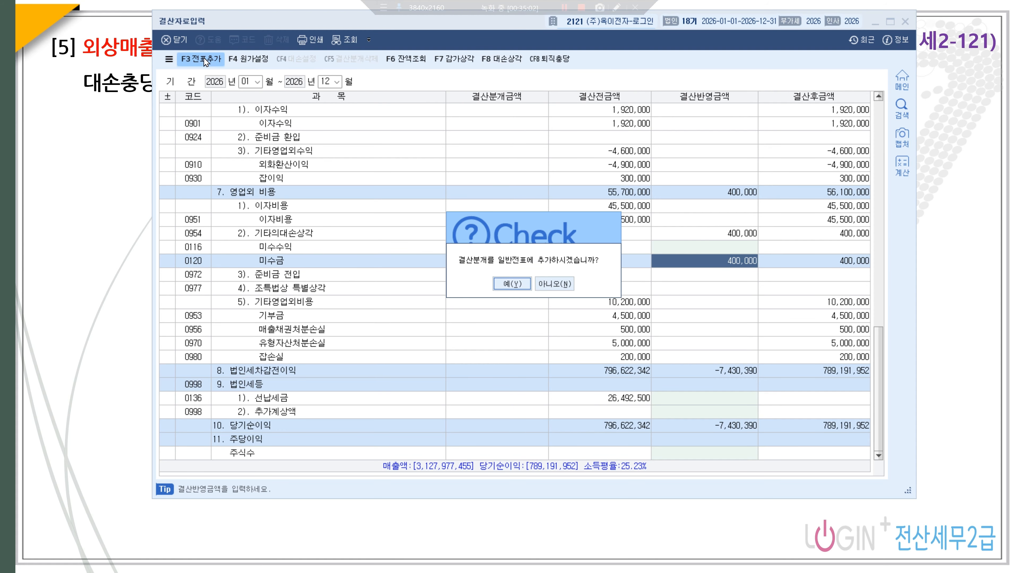
left_click(512, 283)
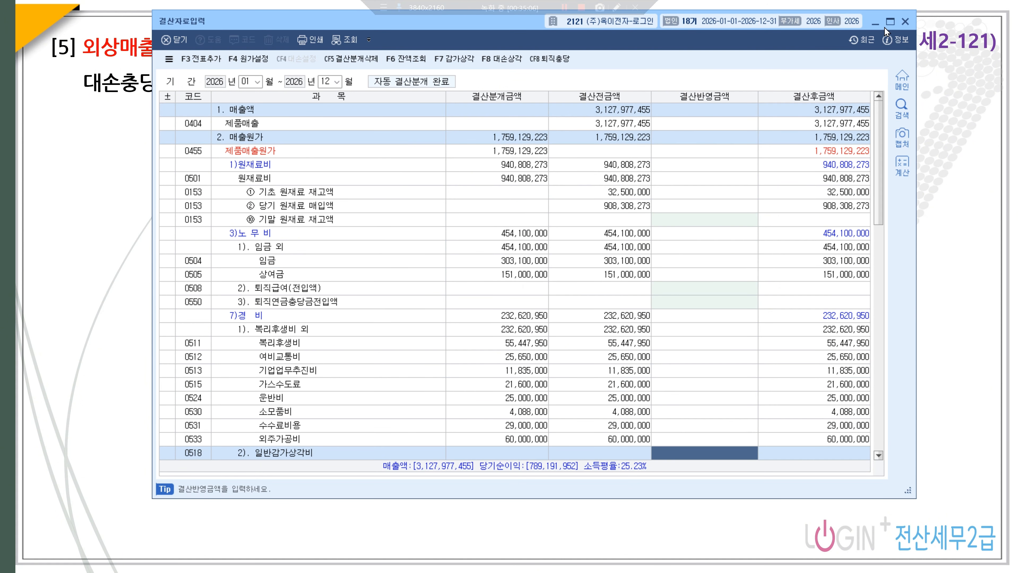
left_click(905, 21)
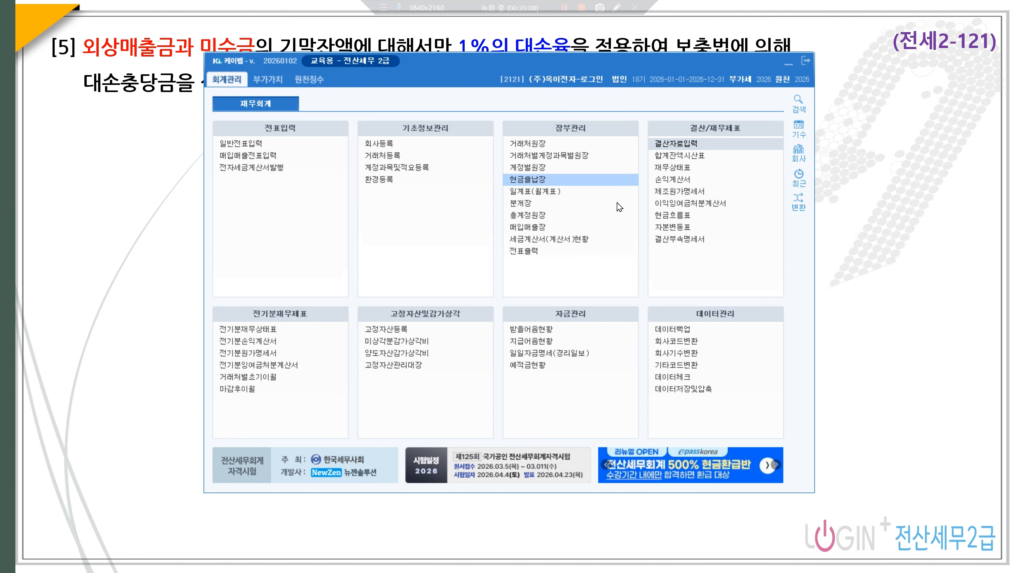
left_click(267, 146)
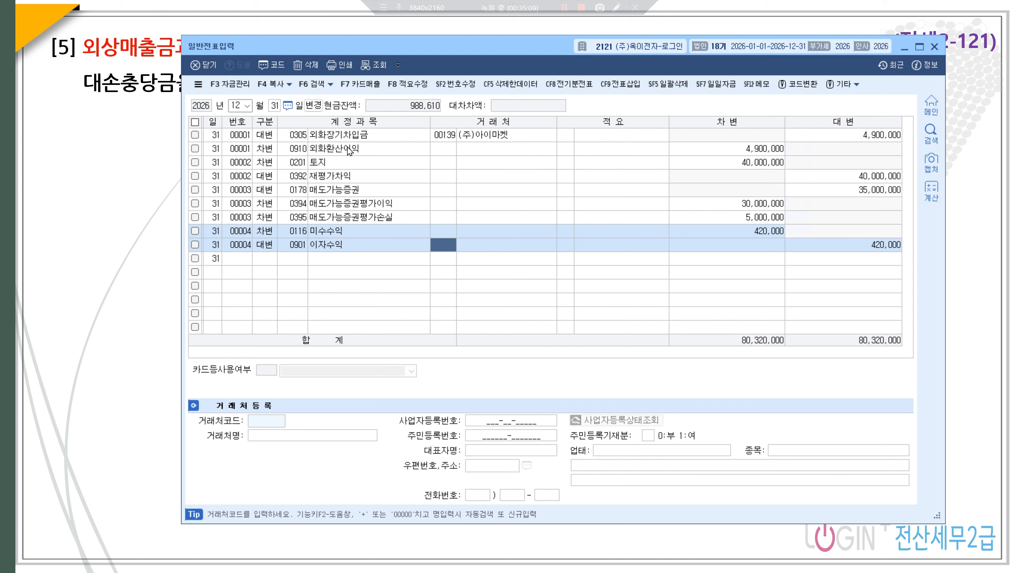
left_click(377, 66)
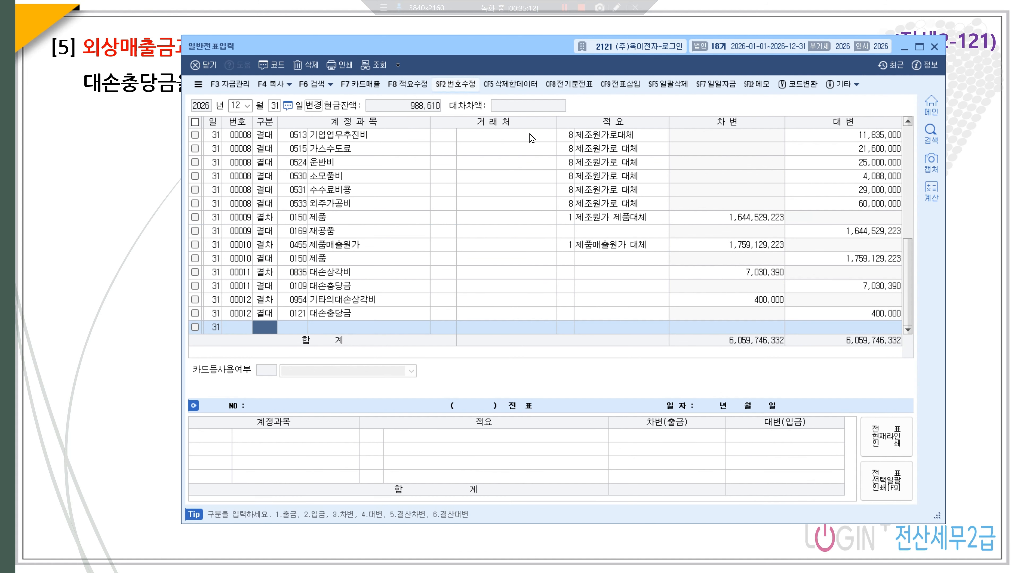
scroll(600, 183, "up", 2)
left_click(599, 177)
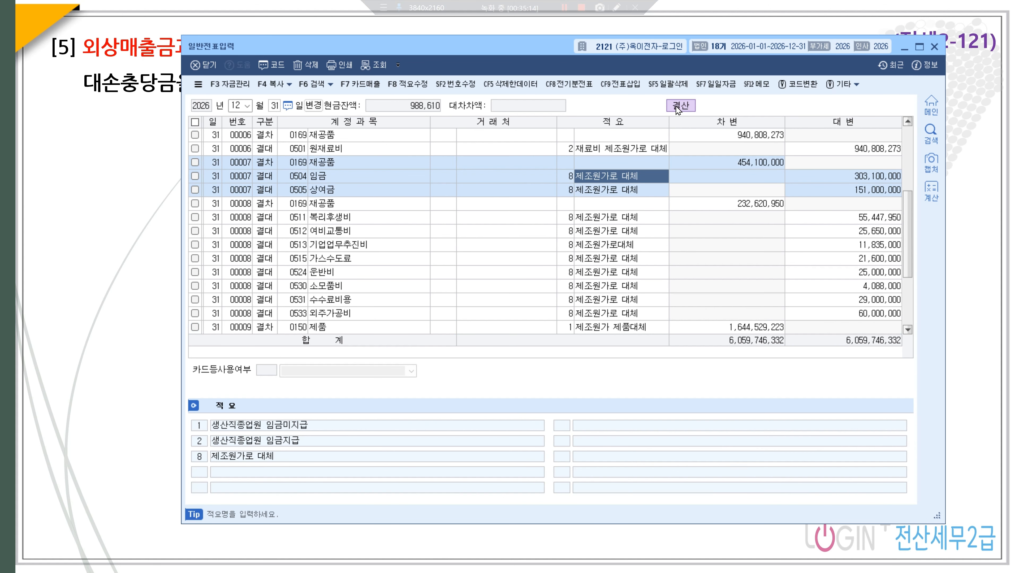
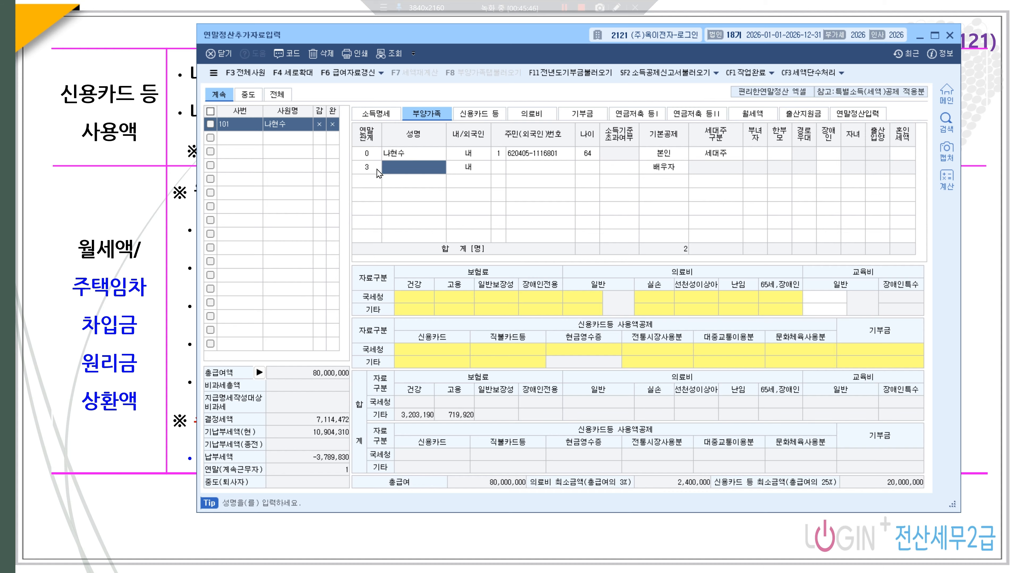
- Enter the spouse's name and resident number and mark the income limit as exceeded, so no basic deduction applies
type("THS")
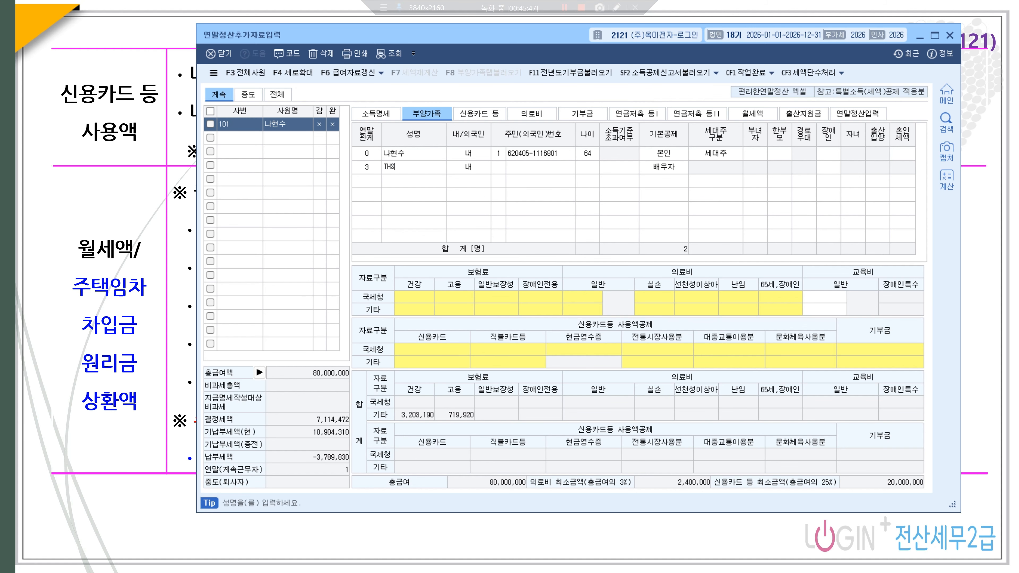
key("BackSpace")
key("BackSpace")
key("Return")
key("Return")
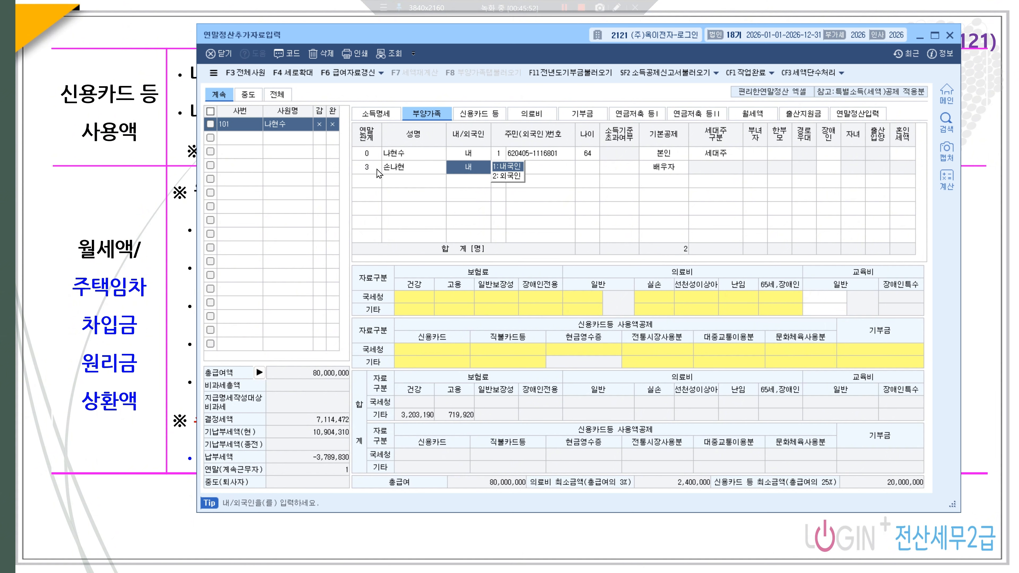
key("Return")
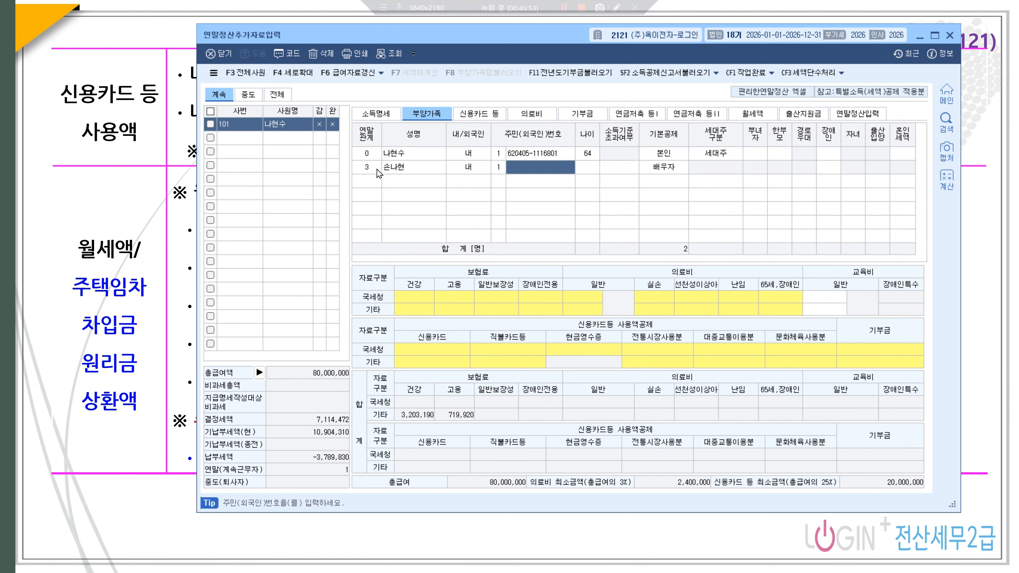
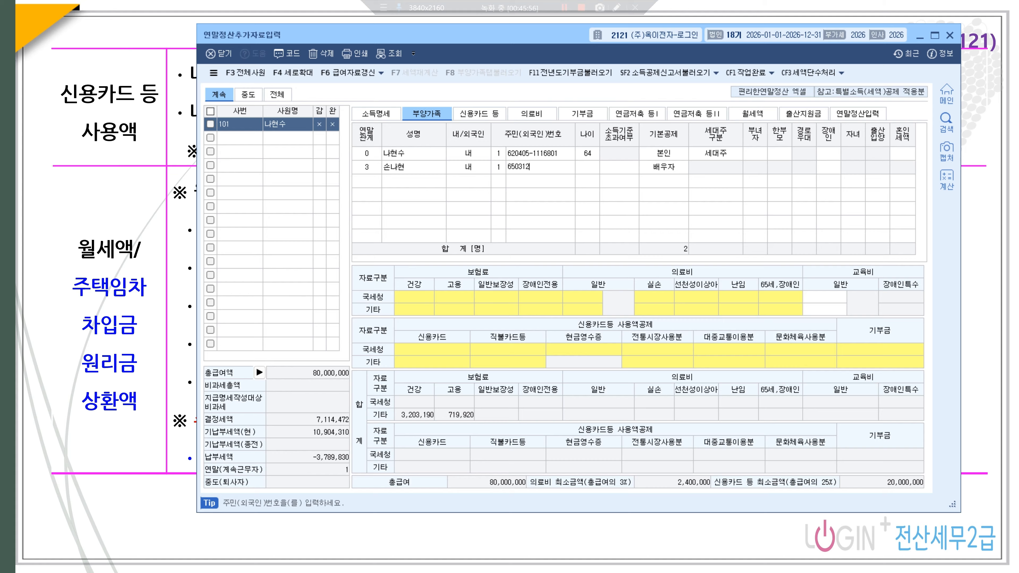
key("Return")
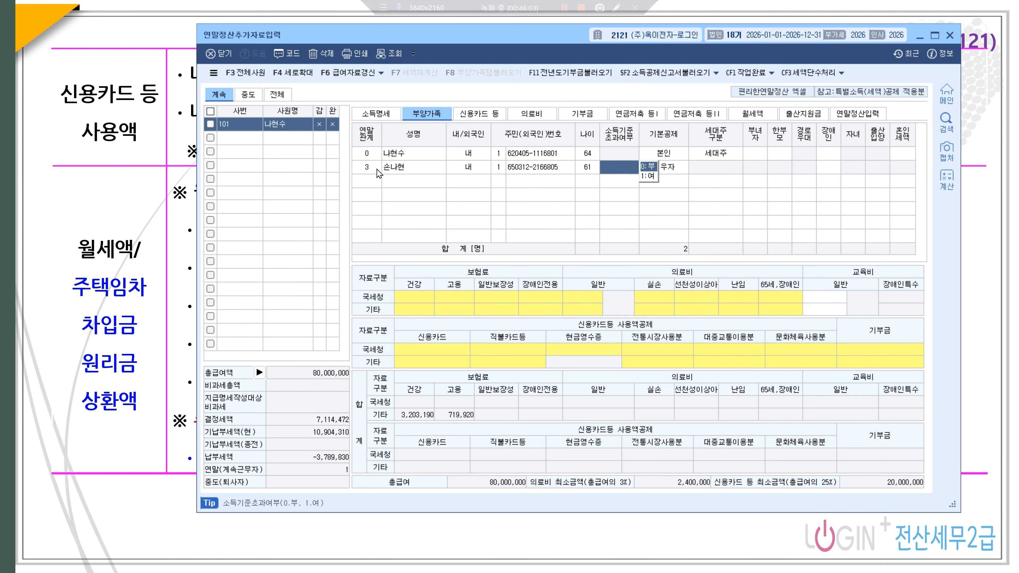
type("1")
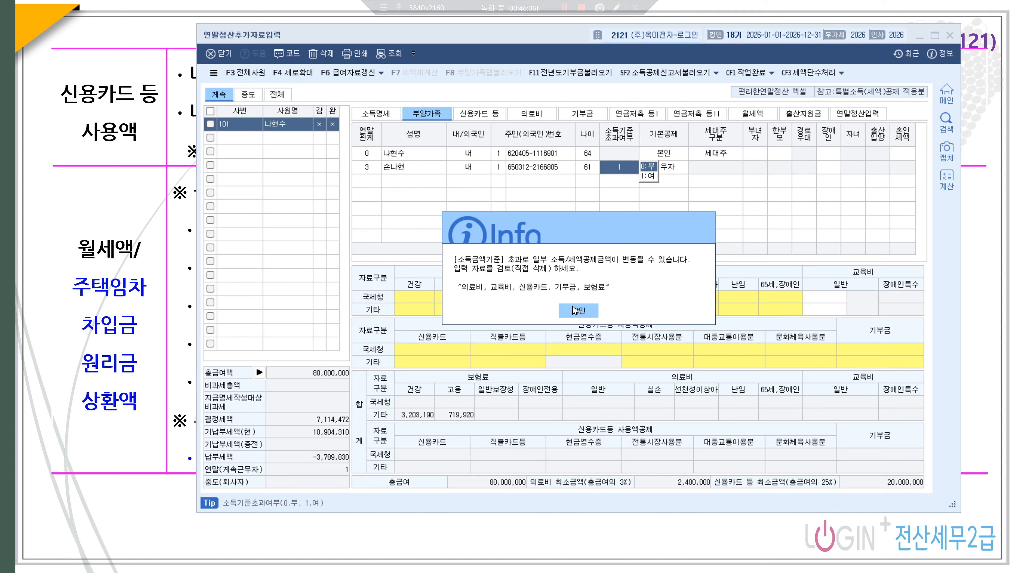
left_click(578, 310)
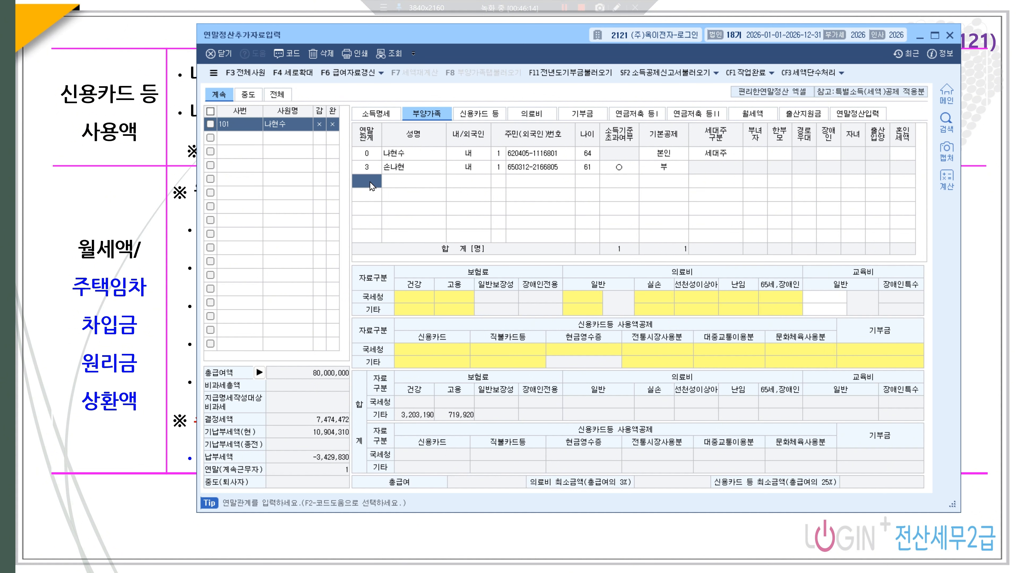
- Add the first lineal ascendant (relation 1), aged 86, with the 60세이상 deduction and 경로우대 credit
type("1")
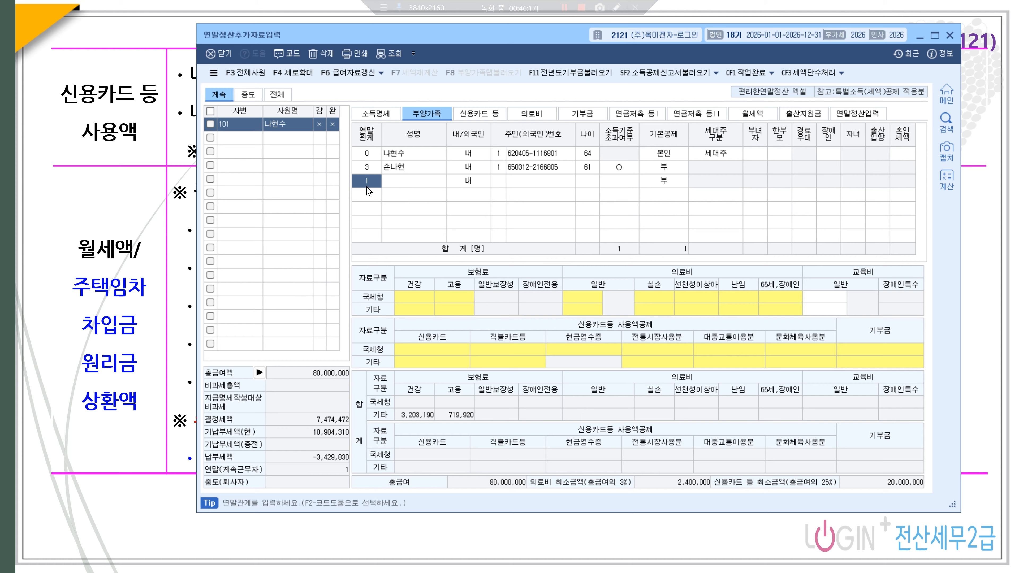
key("F2")
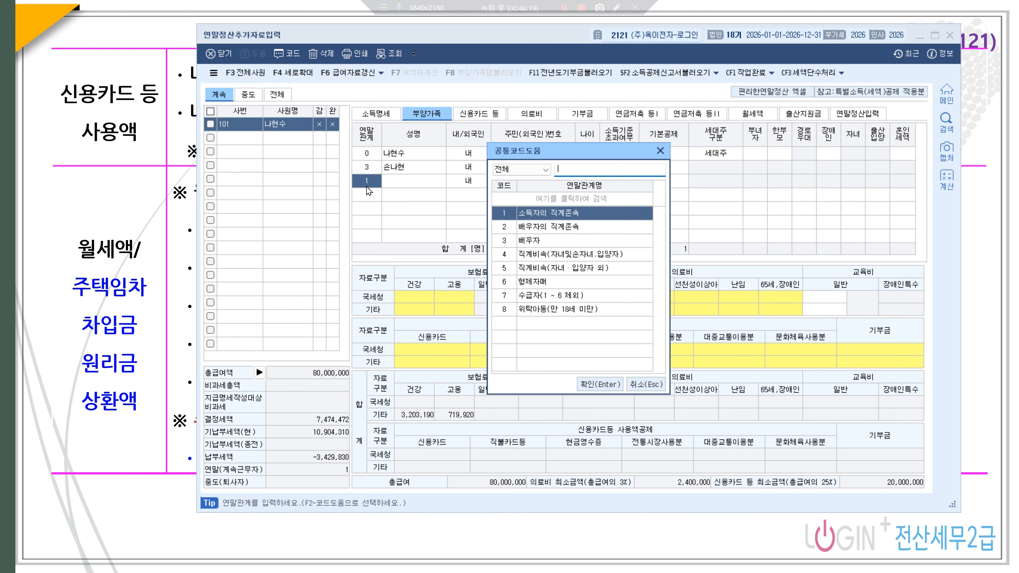
left_click(586, 382)
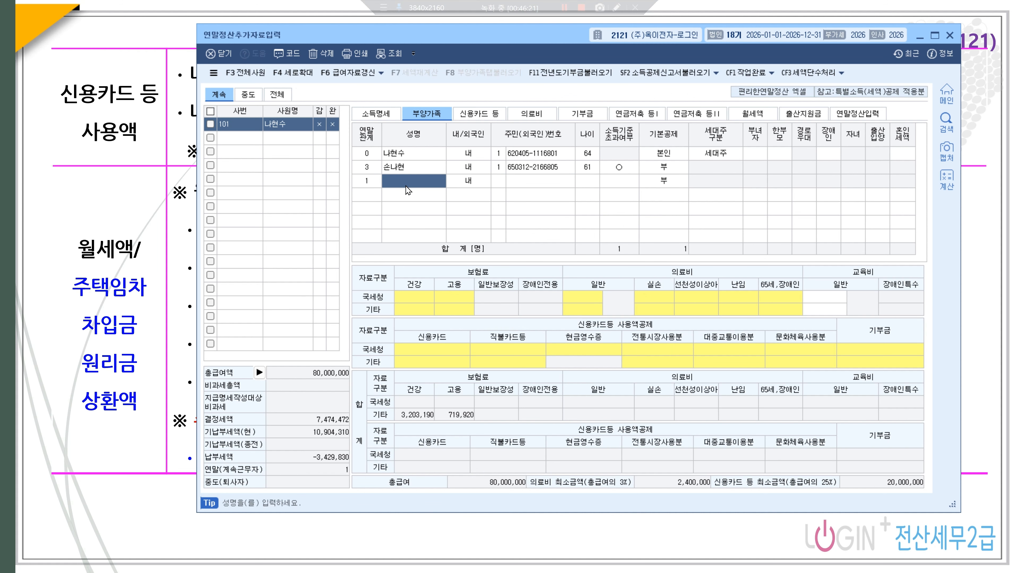
key("Return")
type("1")
key("Return")
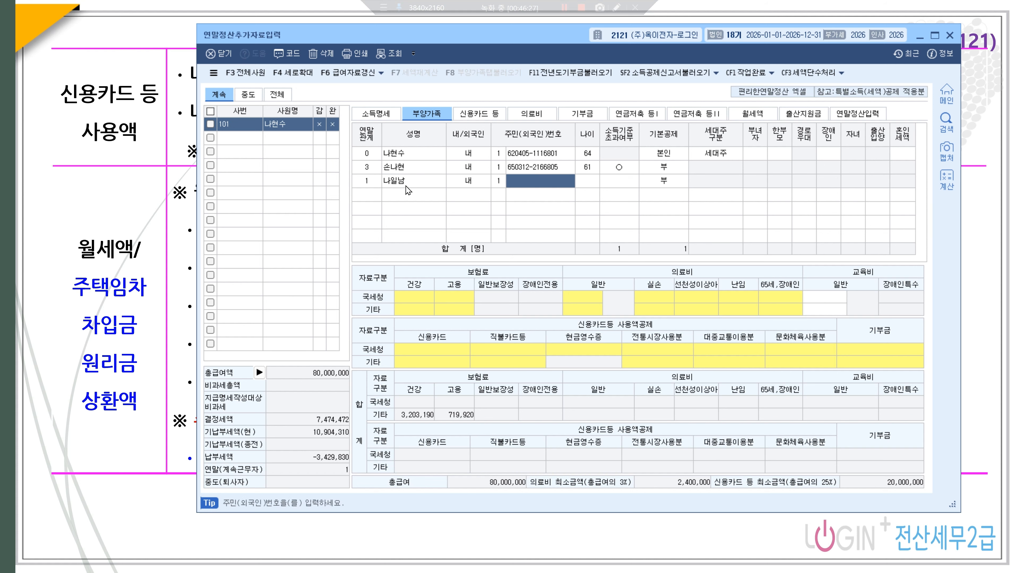
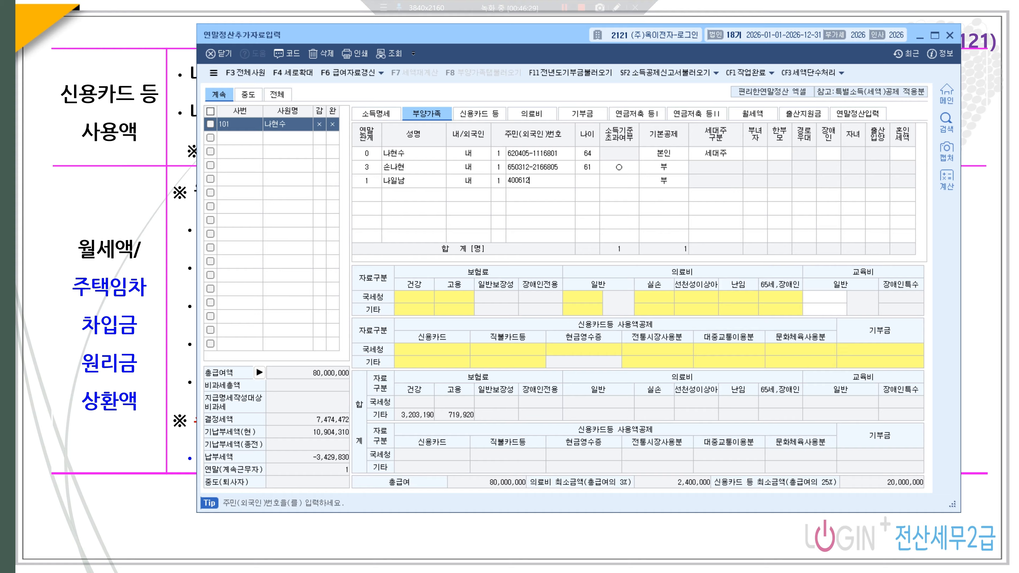
key("Return")
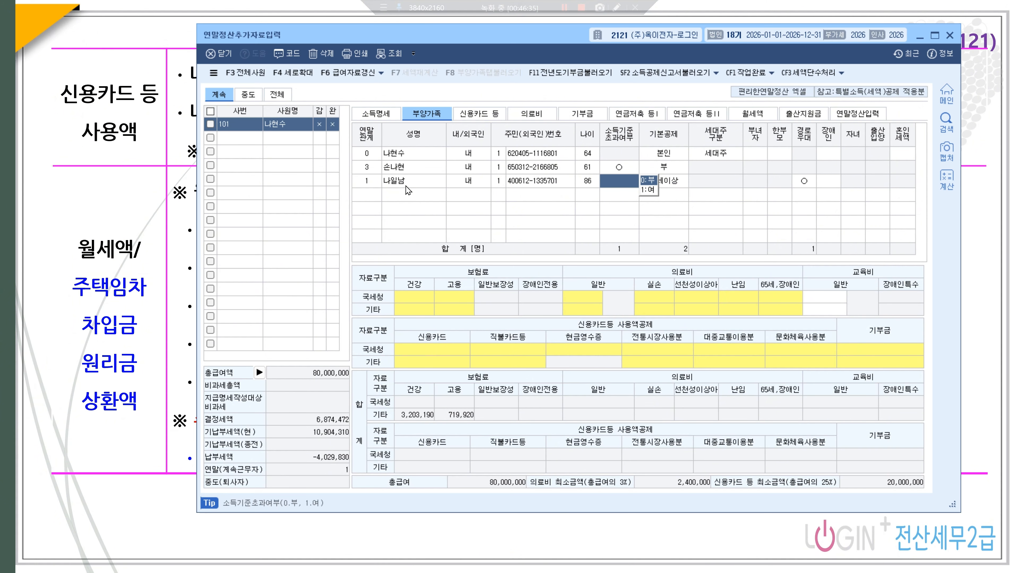
key("Return")
key("Return")
key("Return")
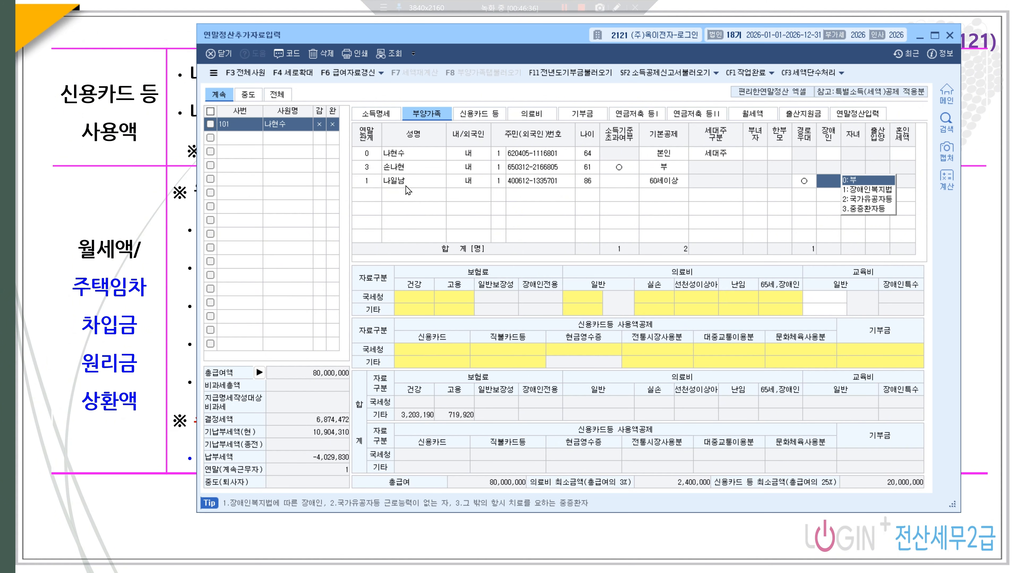
key("Return")
type("1")
key("Return")
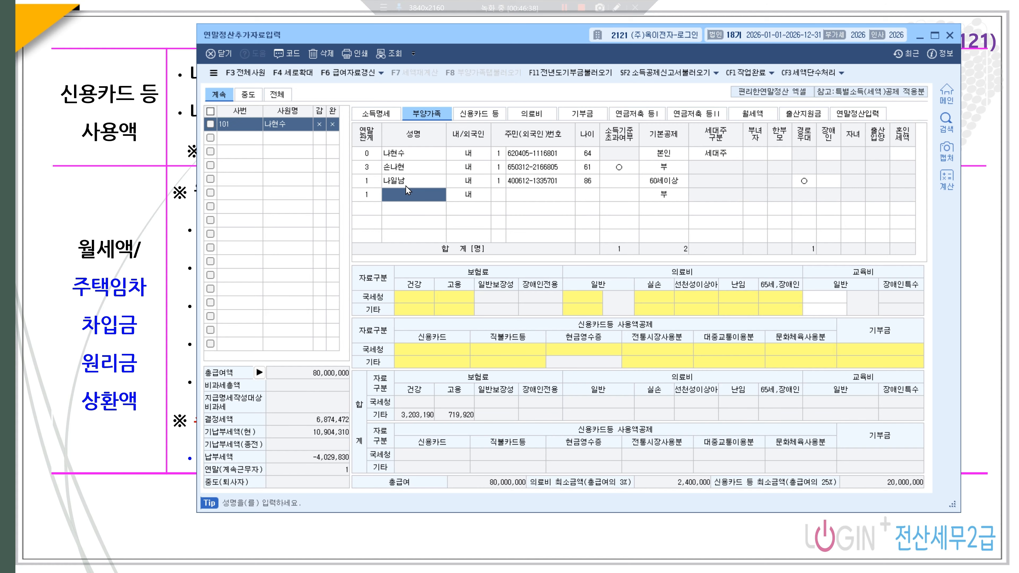
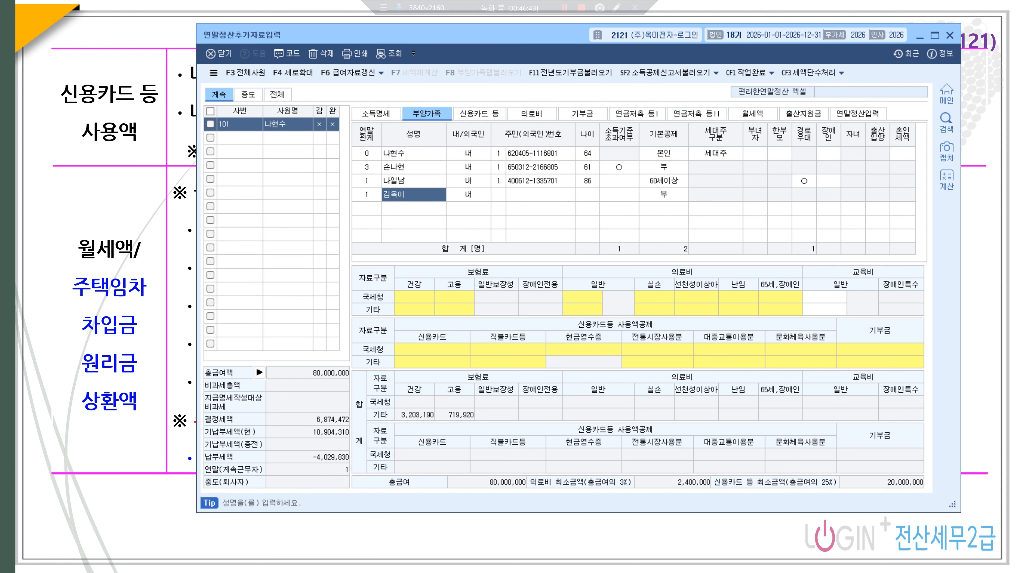
- Add the second lineal ascendant, aged 81, within the income limit, keeping 60세이상
key("Return")
key("Return")
key("Return")
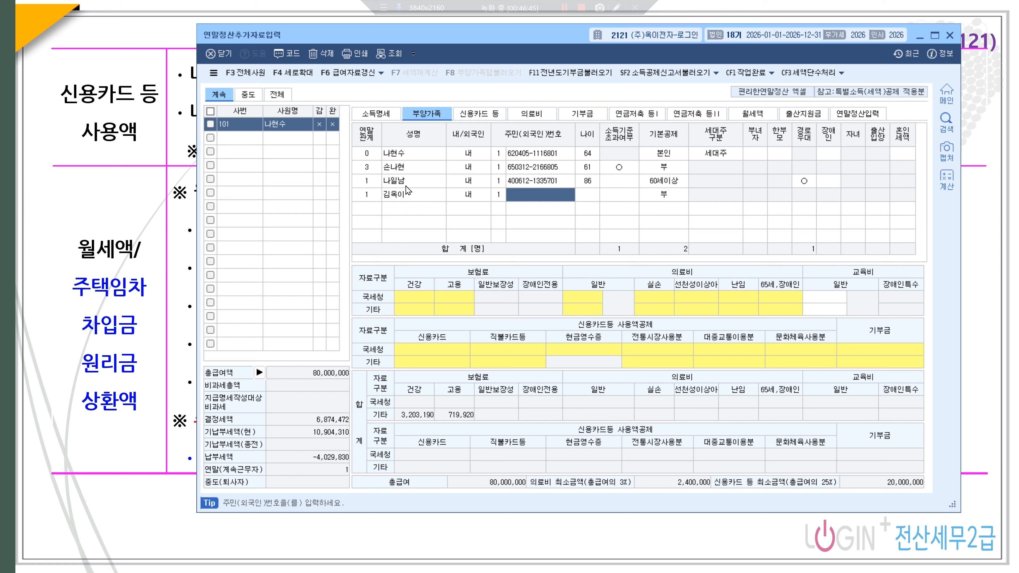
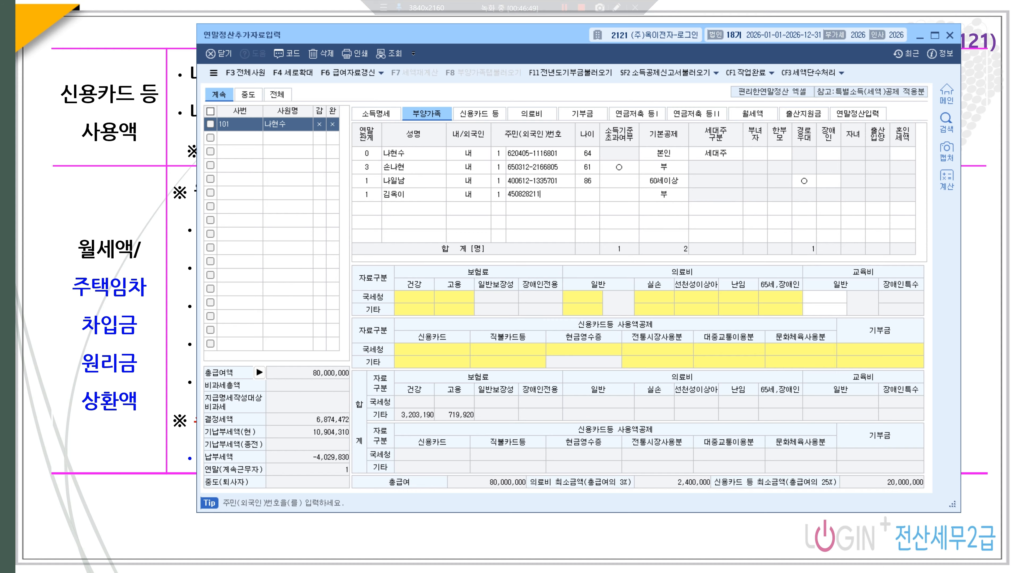
key("Return")
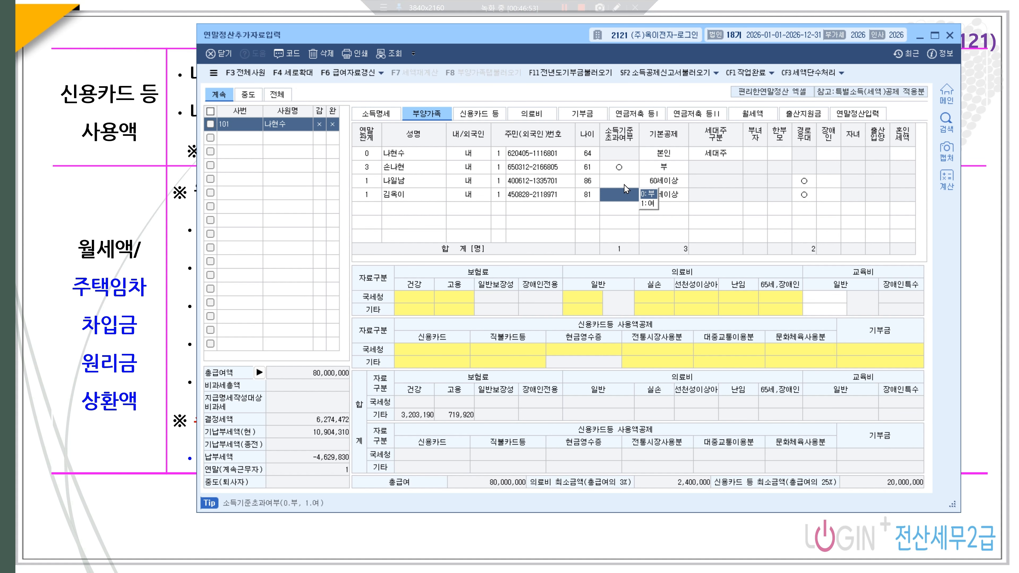
left_click(649, 194)
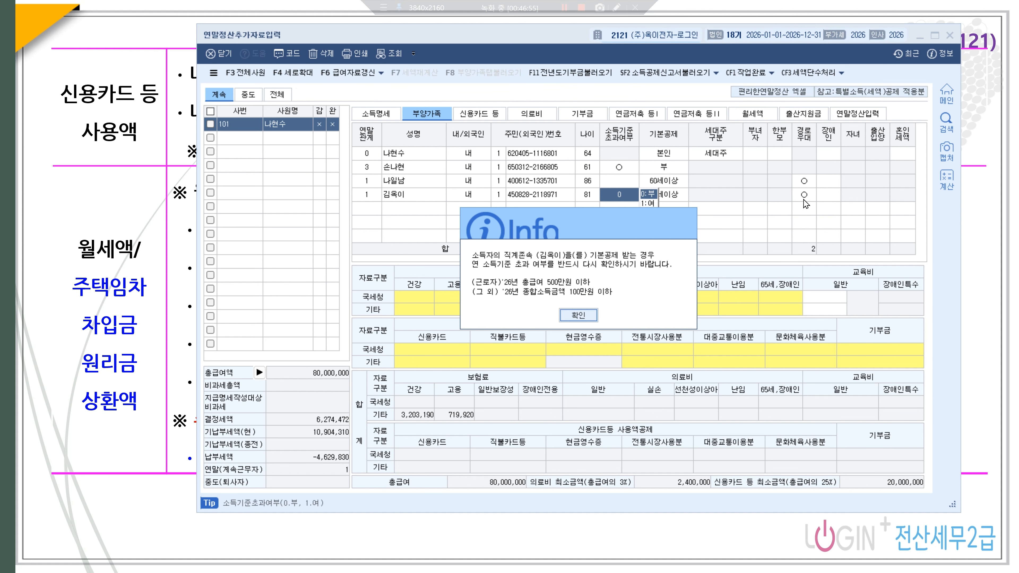
left_click(590, 315)
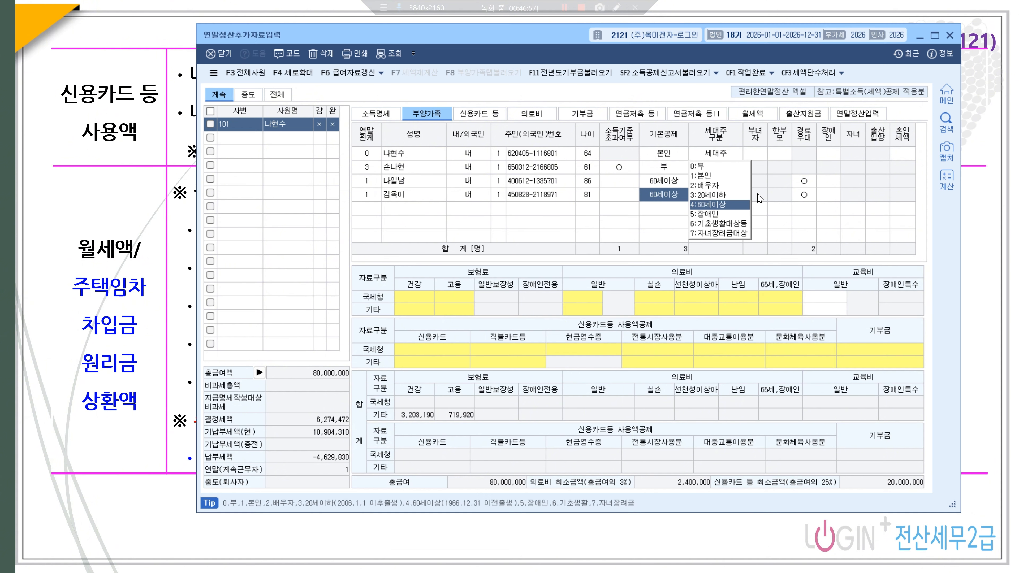
left_click(376, 214)
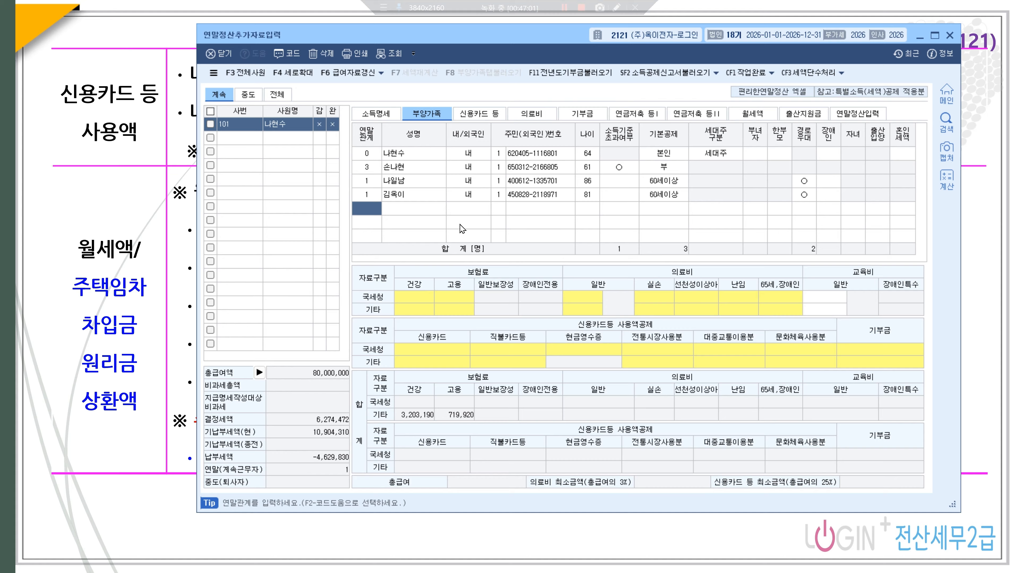
- Add the 27-year-old child (relation 4) within the income limit, with no basic deduction
key("Return")
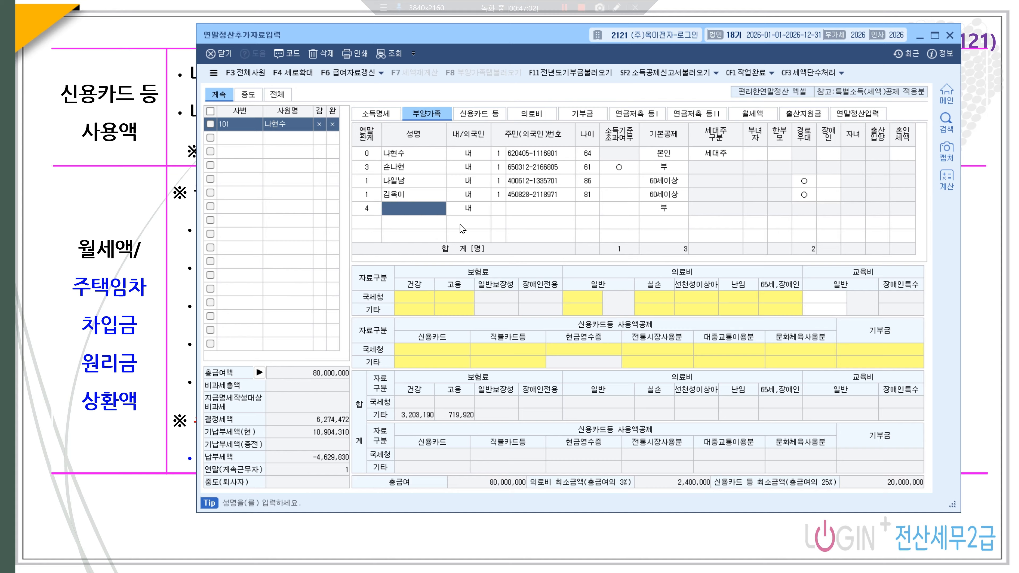
key("Return")
key("Return")
type("1")
key("Return")
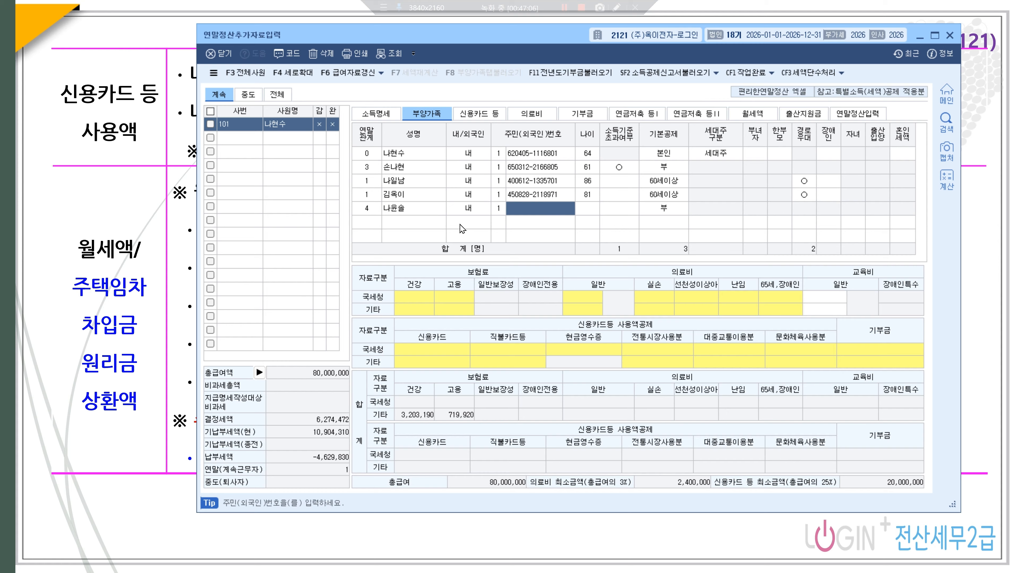
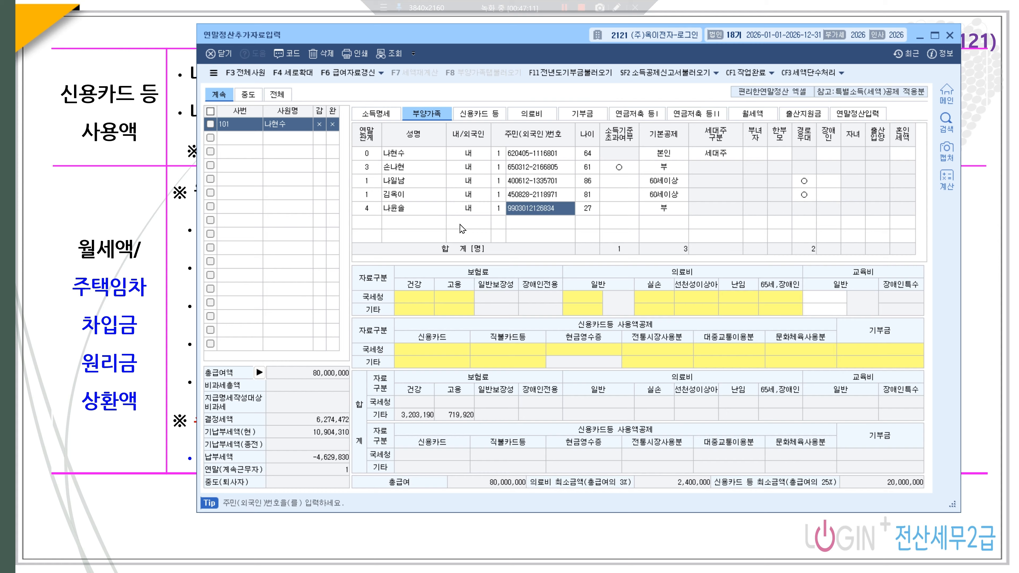
key("Return")
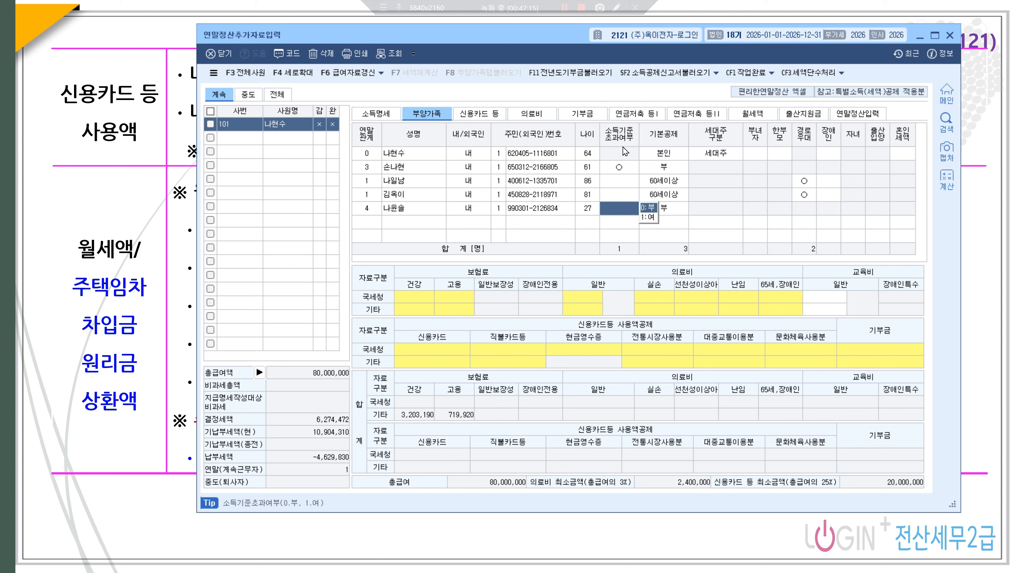
left_click(646, 208)
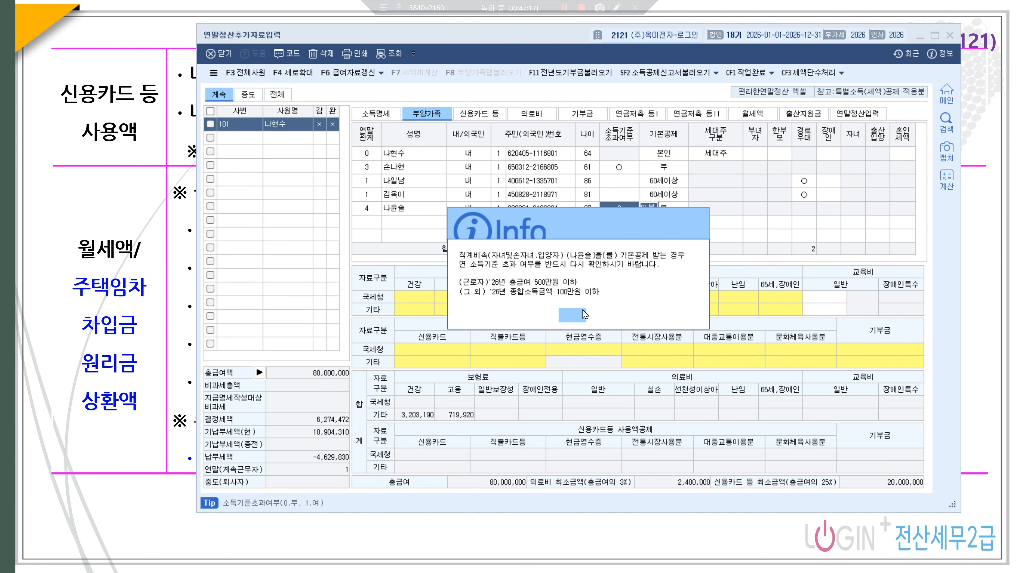
key("Return")
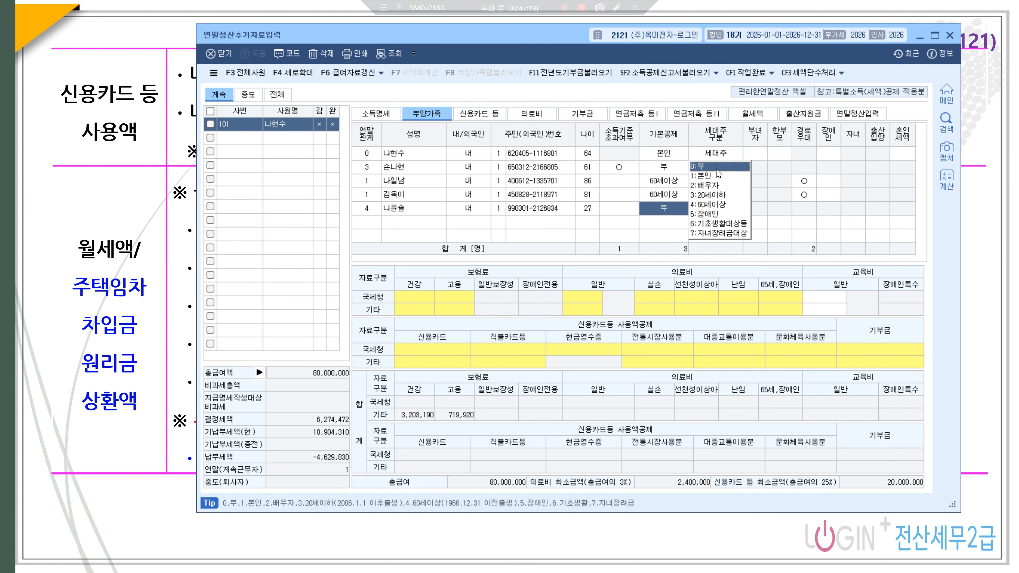
key("Return")
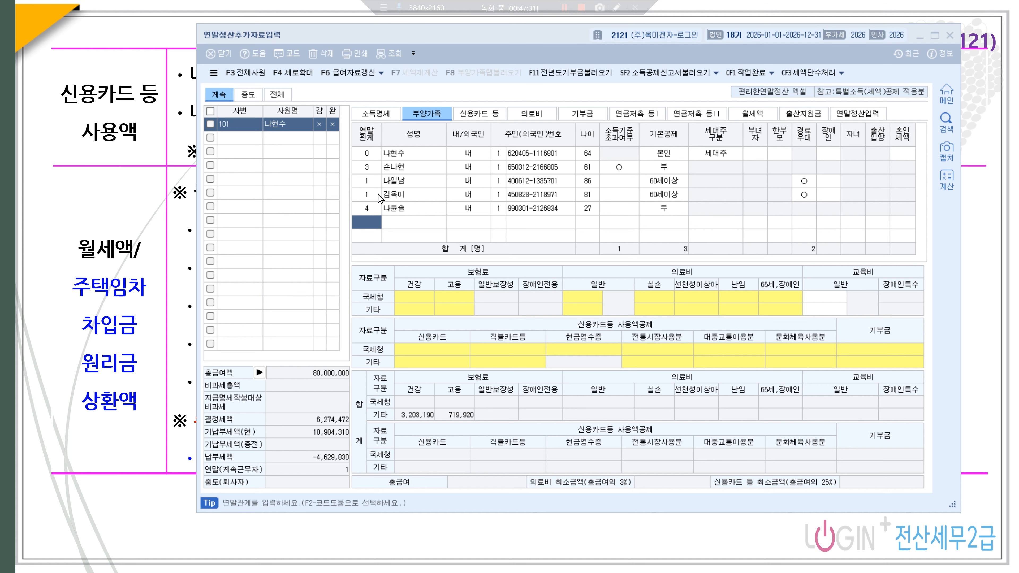
- Add the 20-year-old child (relation 4) as 20세이하, marked for the child deduction
left_click(366, 224)
type("4")
key("Return")
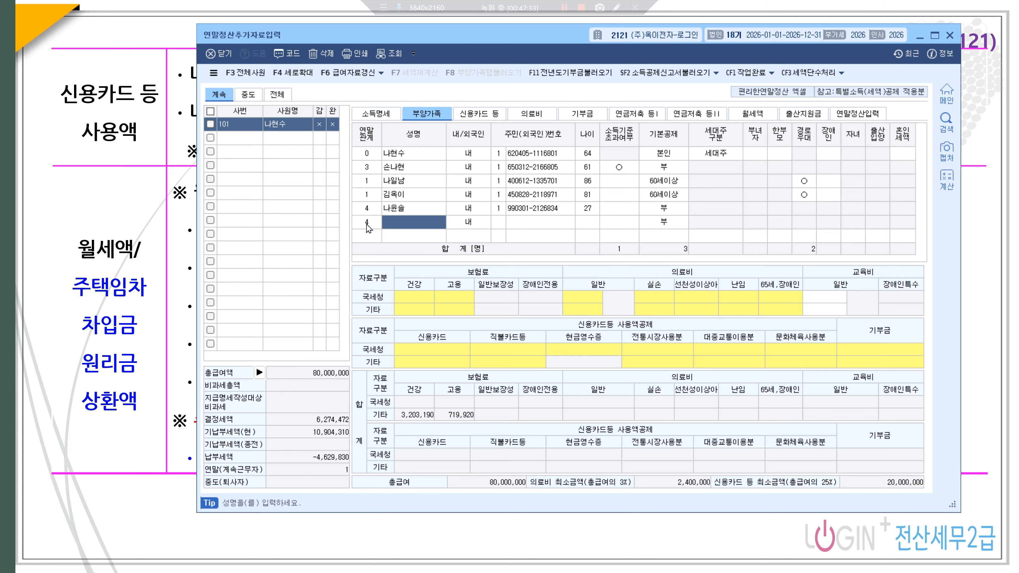
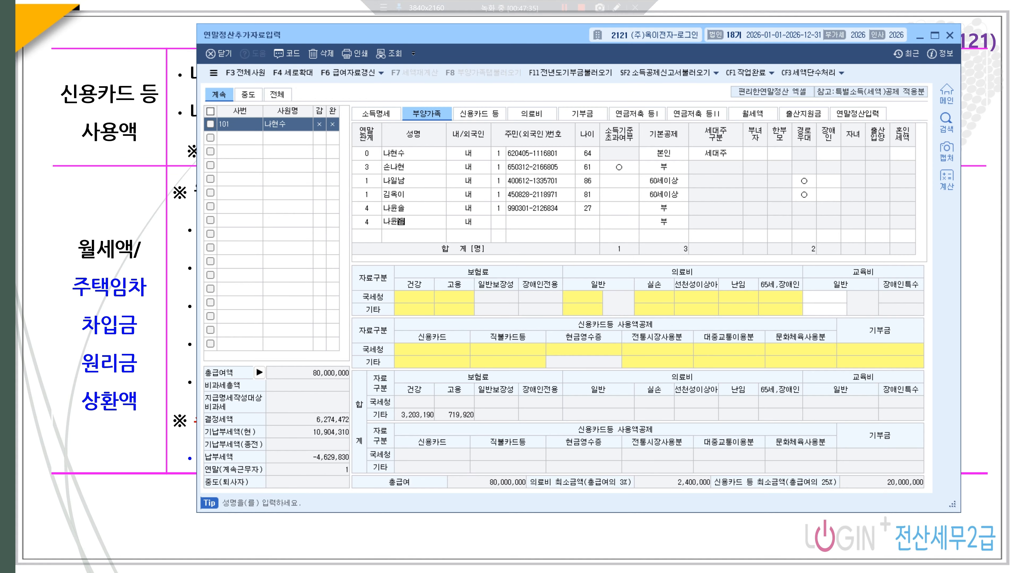
key("Return")
key("Return")
key("Return")
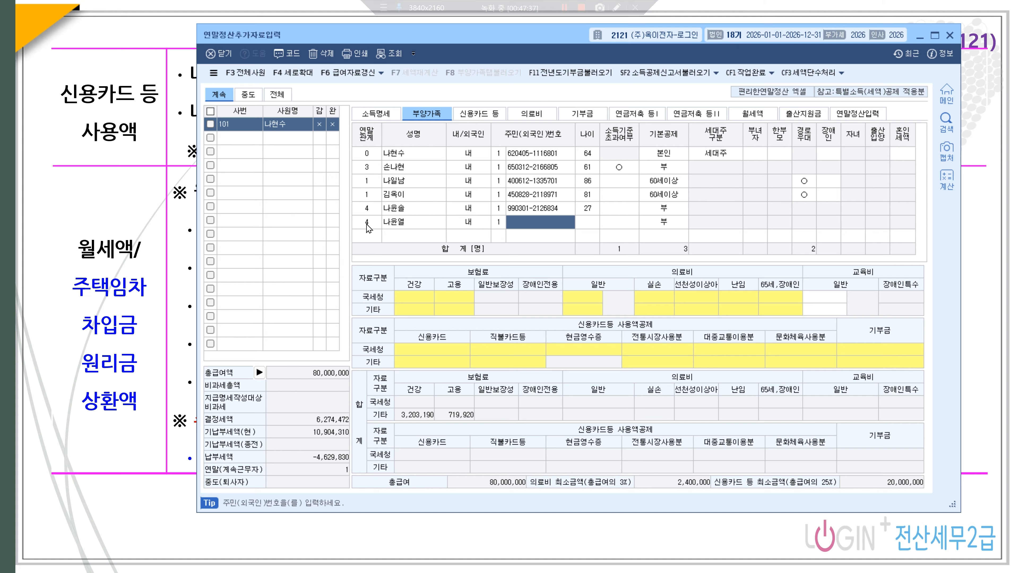
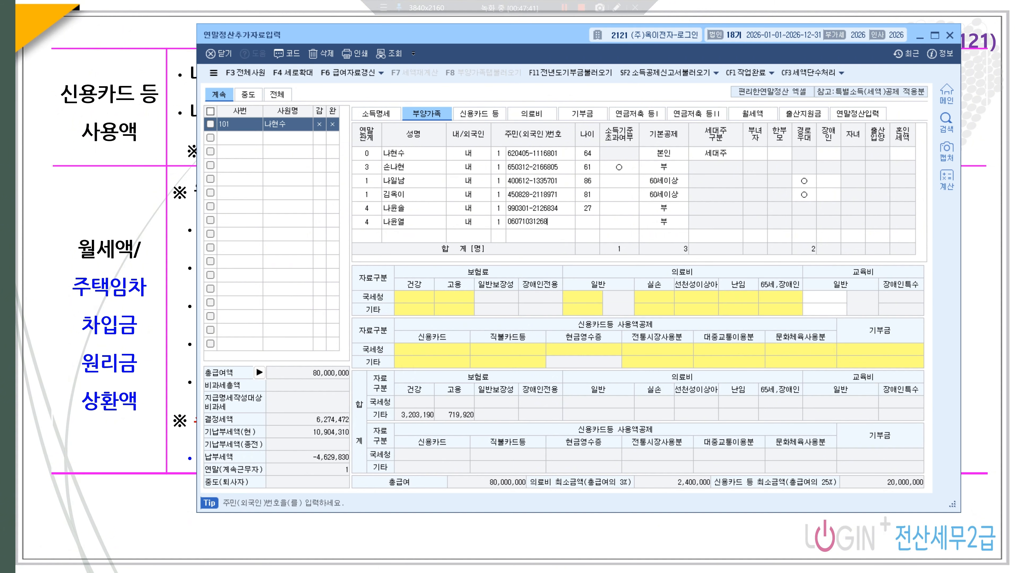
key("Return")
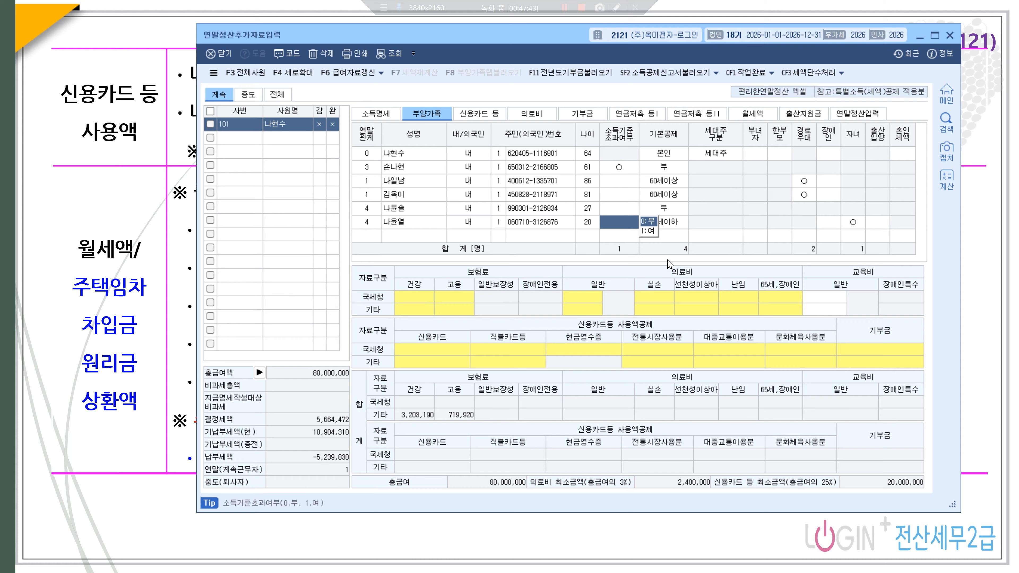
key("Return")
left_click(852, 223)
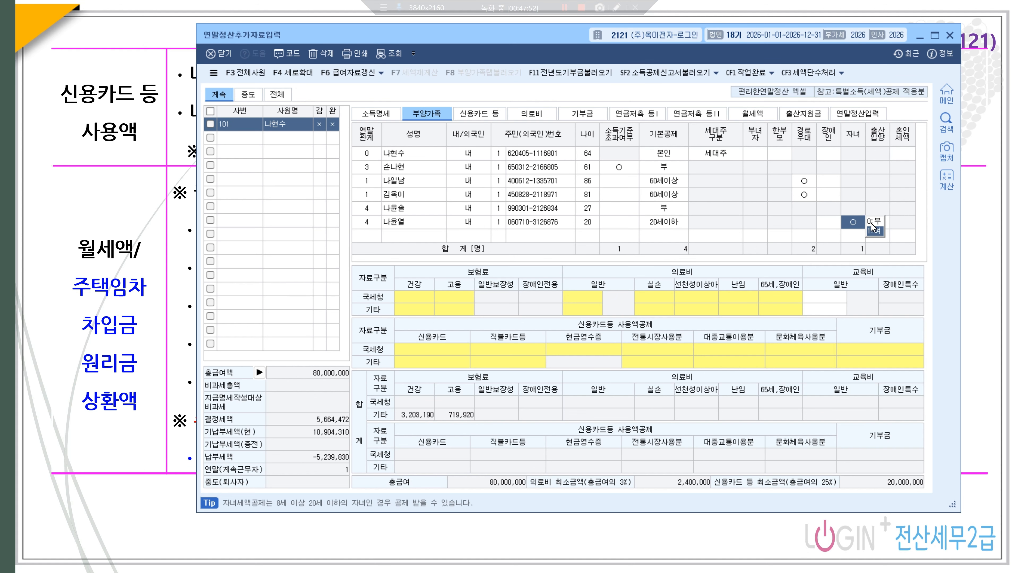
left_click(855, 178)
left_click(904, 170)
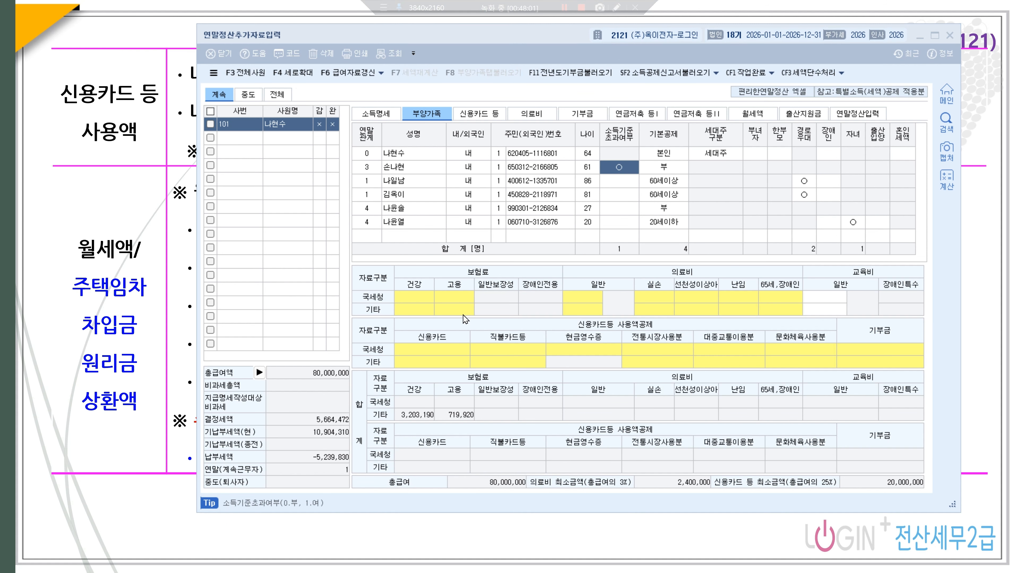
- Enter 600,000 under 보장성보험-일반 in the employee's insurance-premium breakdown
left_click(427, 154)
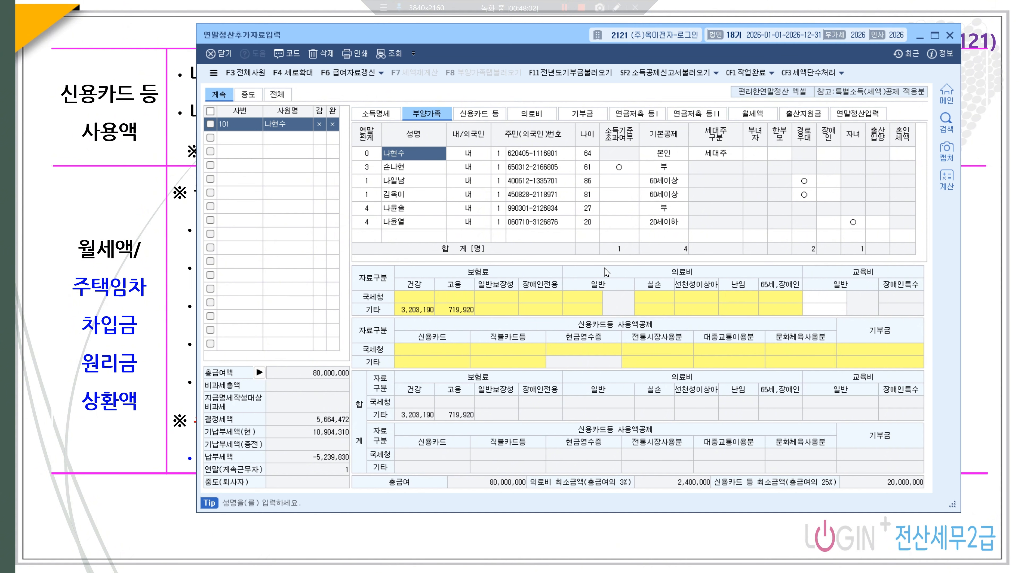
double_click(466, 310)
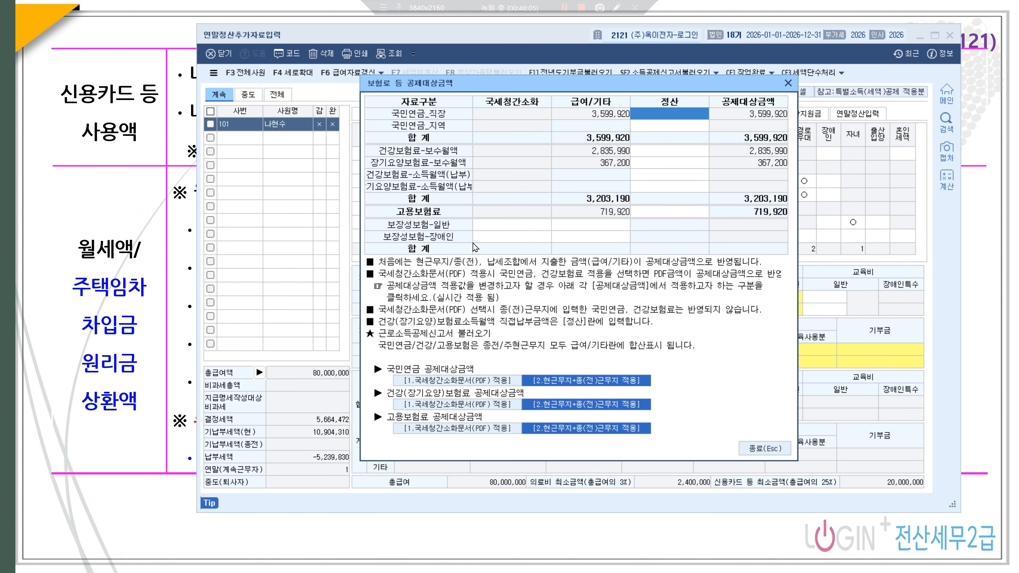
left_click(506, 228)
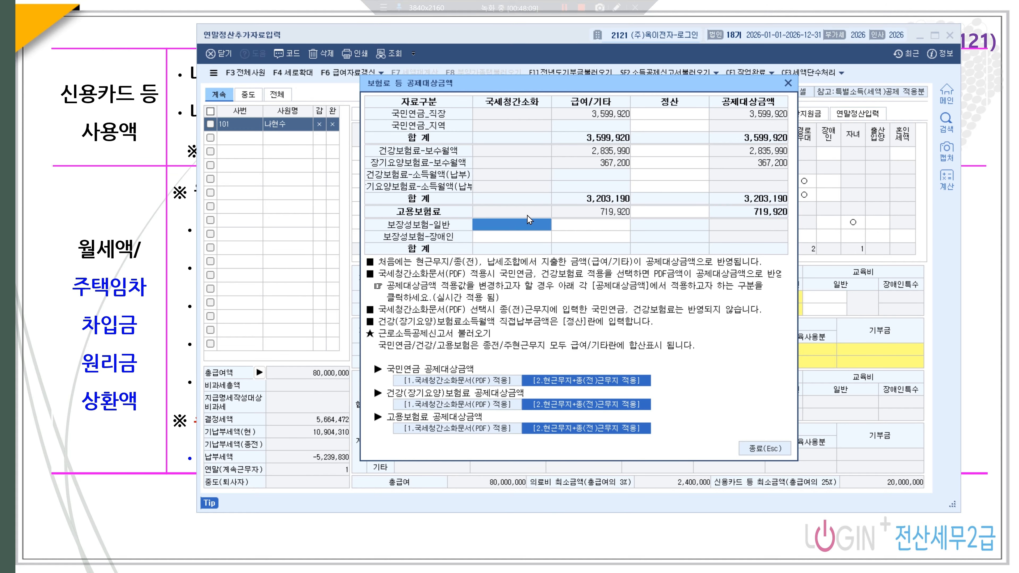
type("600,000")
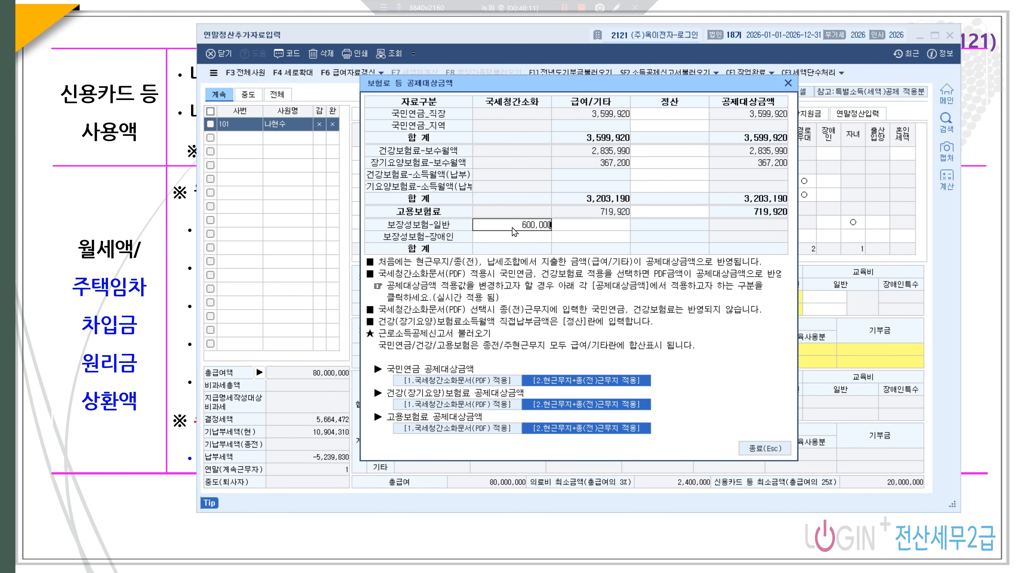
key("Return")
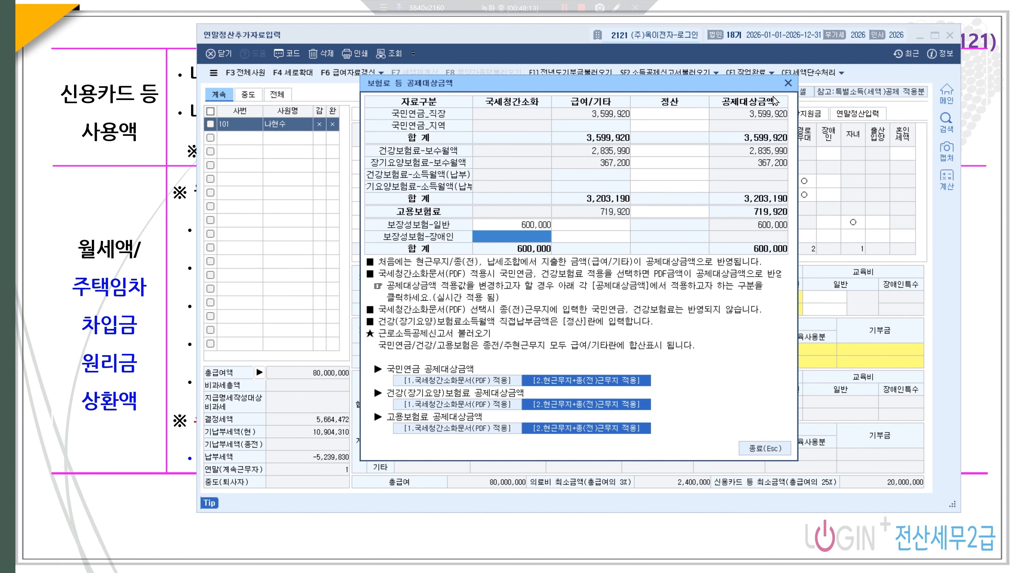
- Enter the employee's own general education expense of 3,000,000
left_click(788, 83)
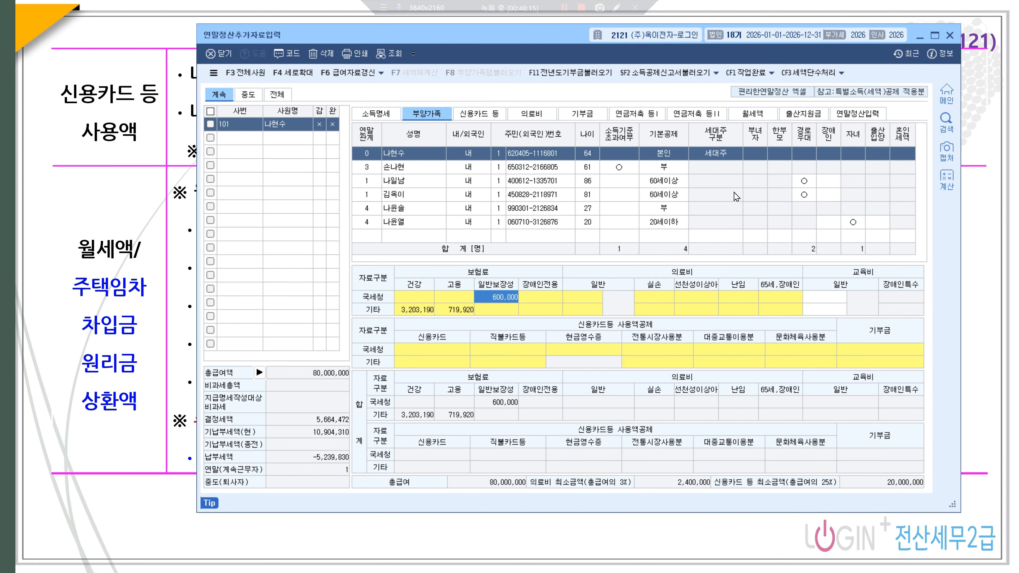
left_click(822, 299)
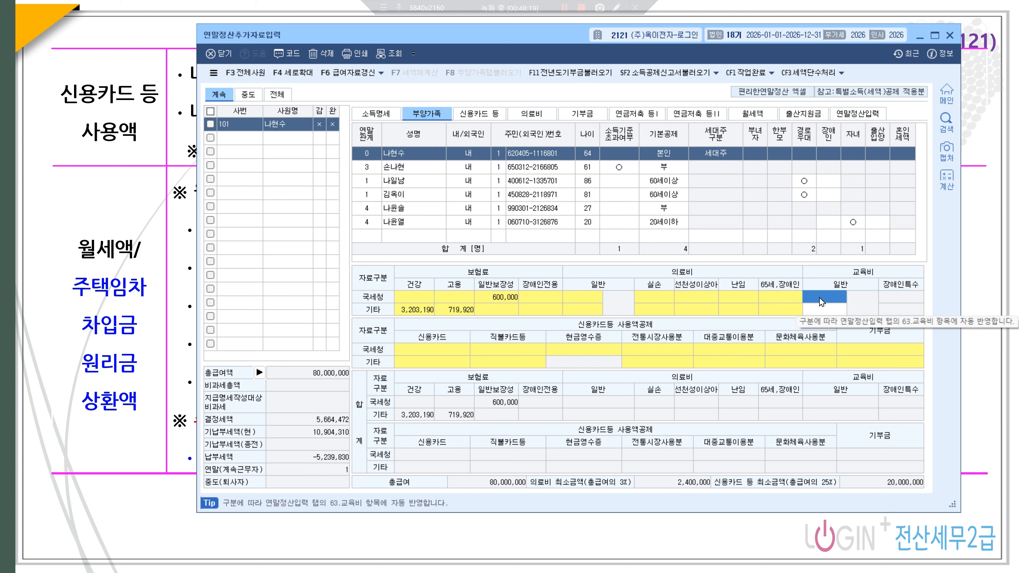
type("3000")
key("Return")
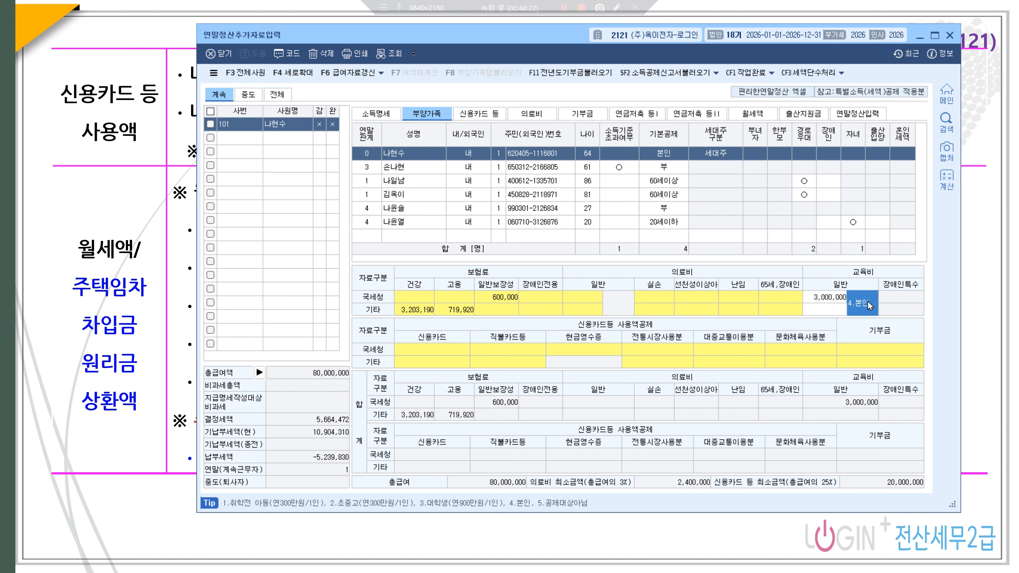
- Enter 8,000,000 university education expense (code 3) for the 27-year-old child
left_click(398, 210)
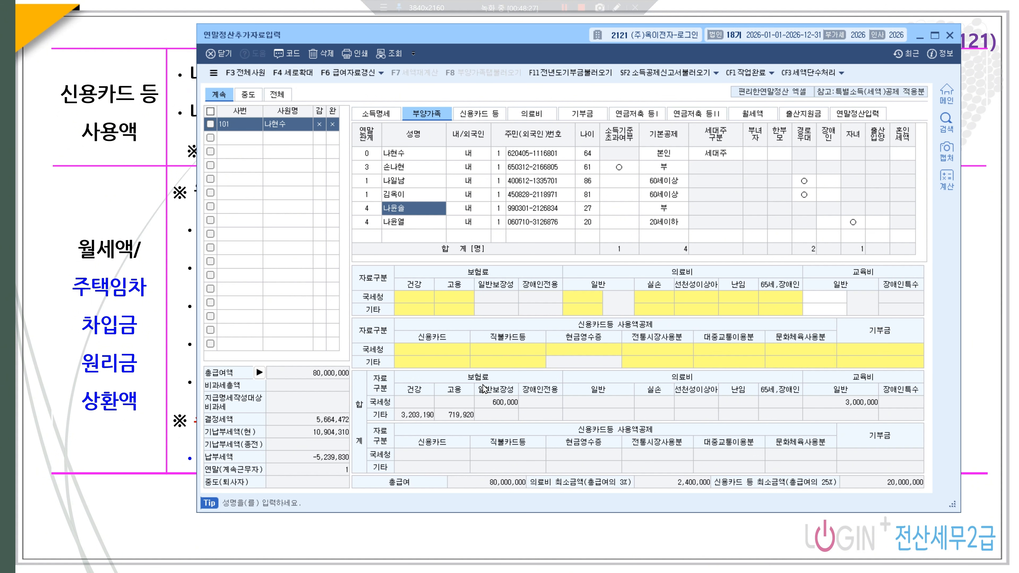
left_click(829, 300)
type("8000000")
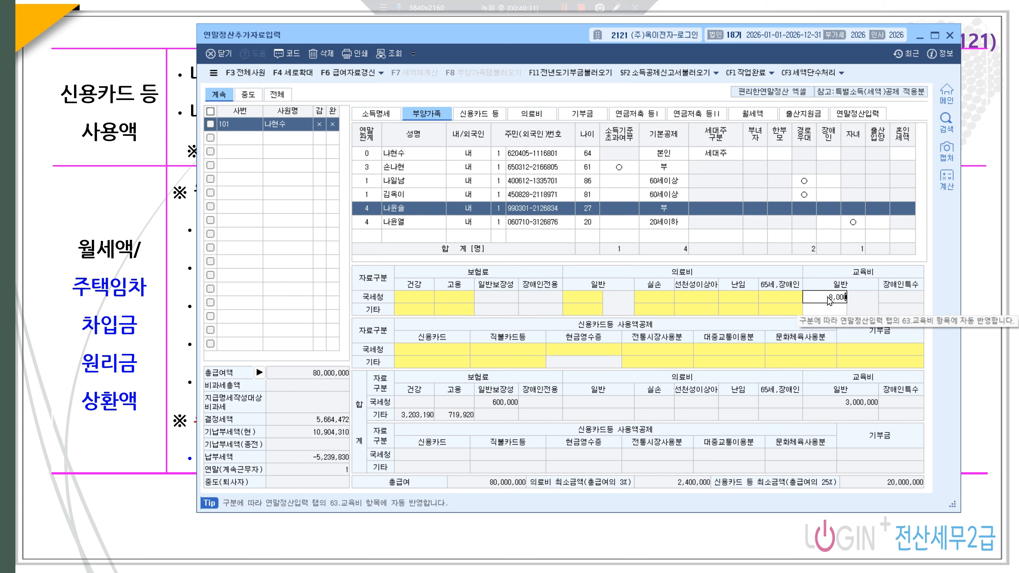
key("Return")
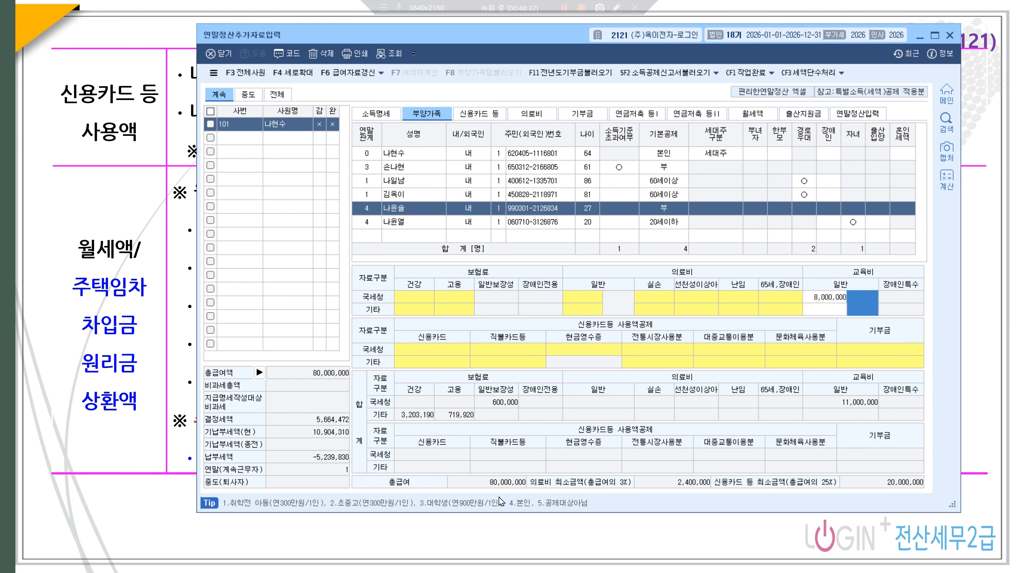
type("3")
key("Return")
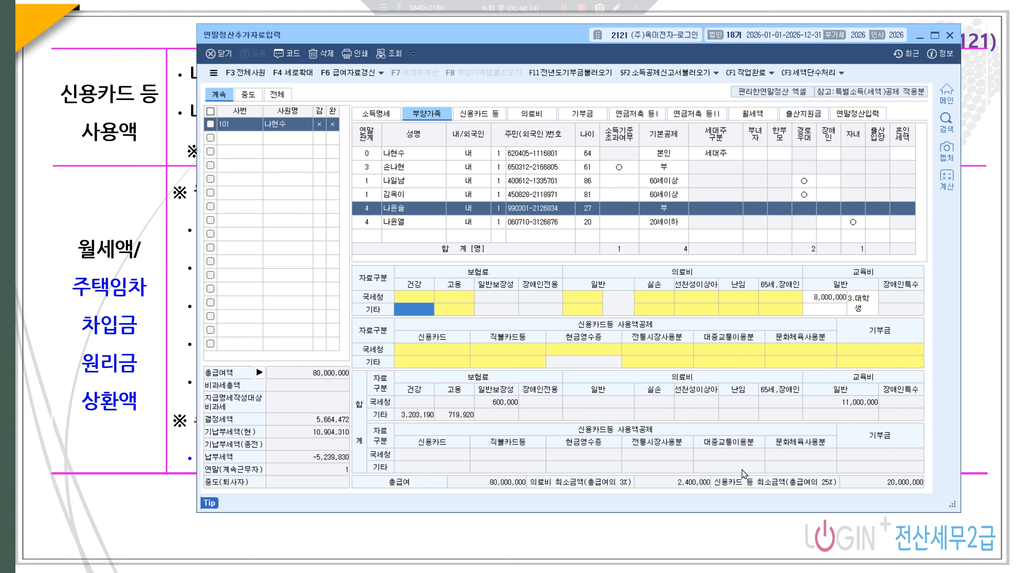
- Enter 1,000,000 초중고 education expense (code 2) for the 20-year-old child
left_click(369, 226)
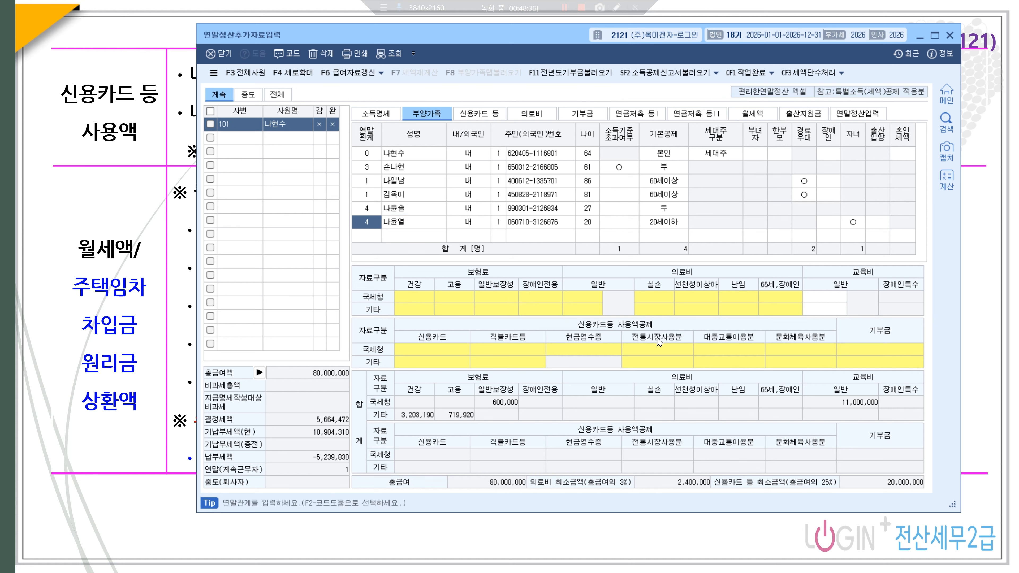
left_click(832, 298)
type("1000000")
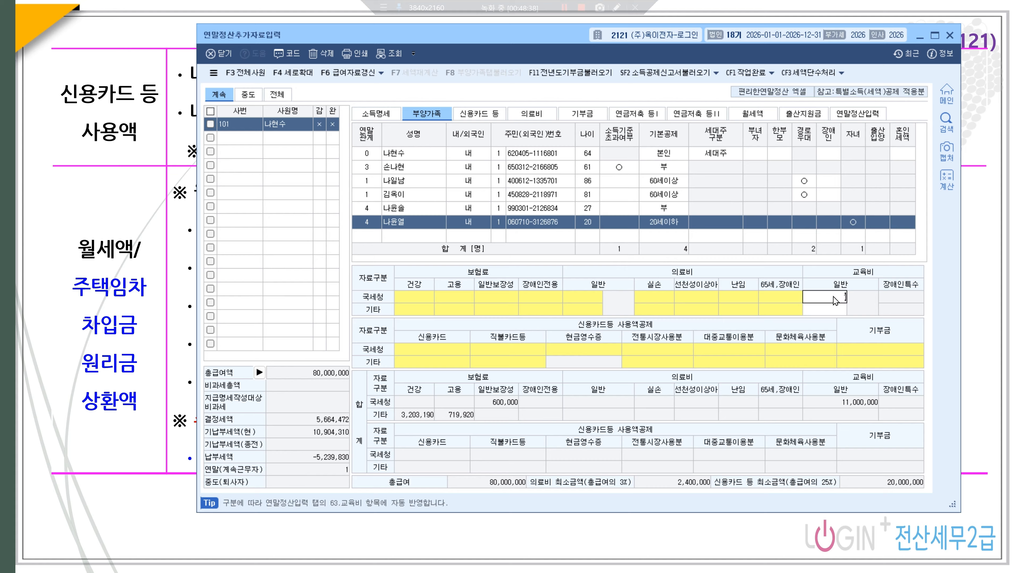
key("Return")
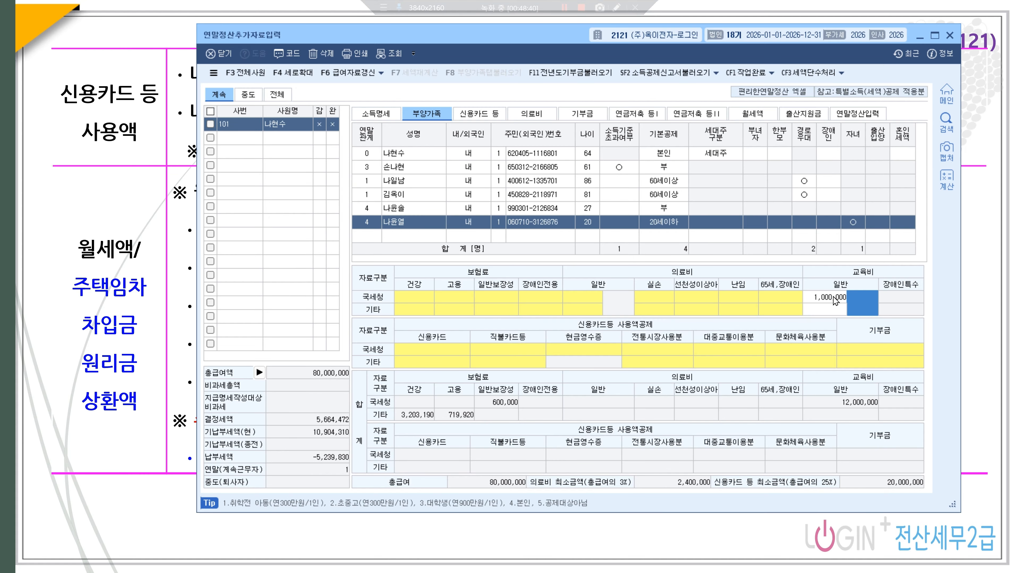
type("2")
key("Return")
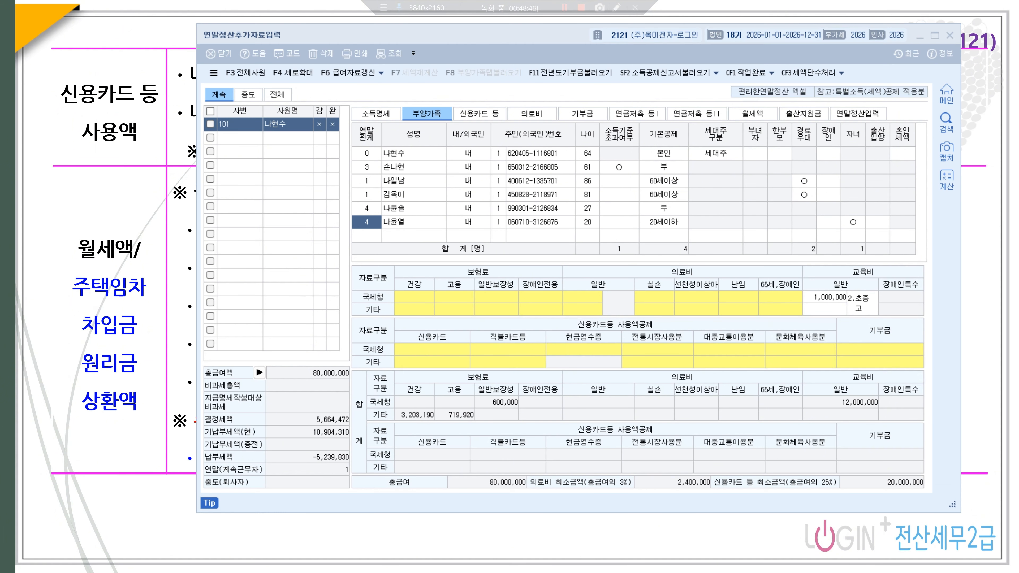
- Enter the employee's 20,500,000 credit-card spending on the 신용카드 등 sheet
left_click(487, 117)
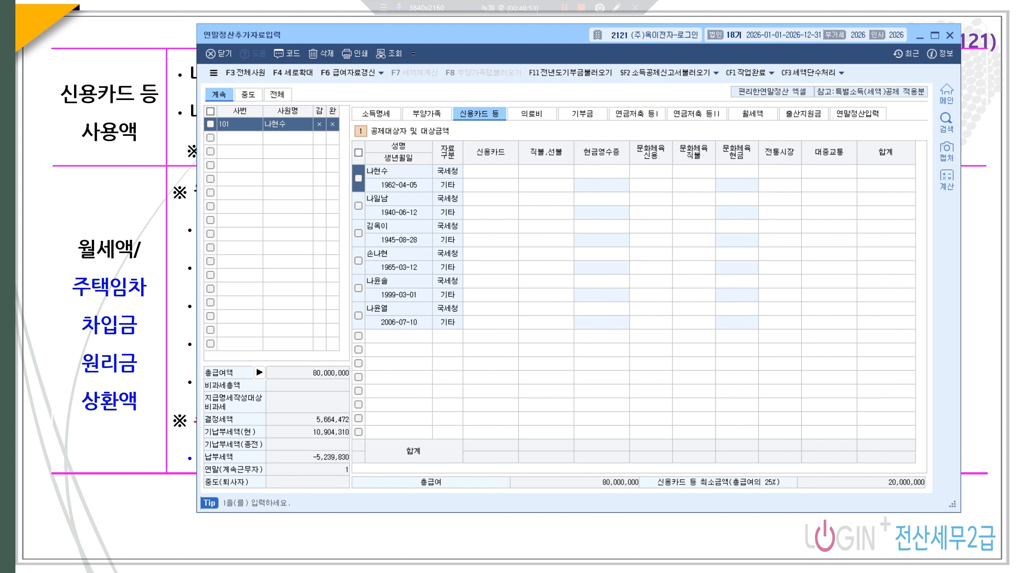
left_click(494, 172)
type("20500000")
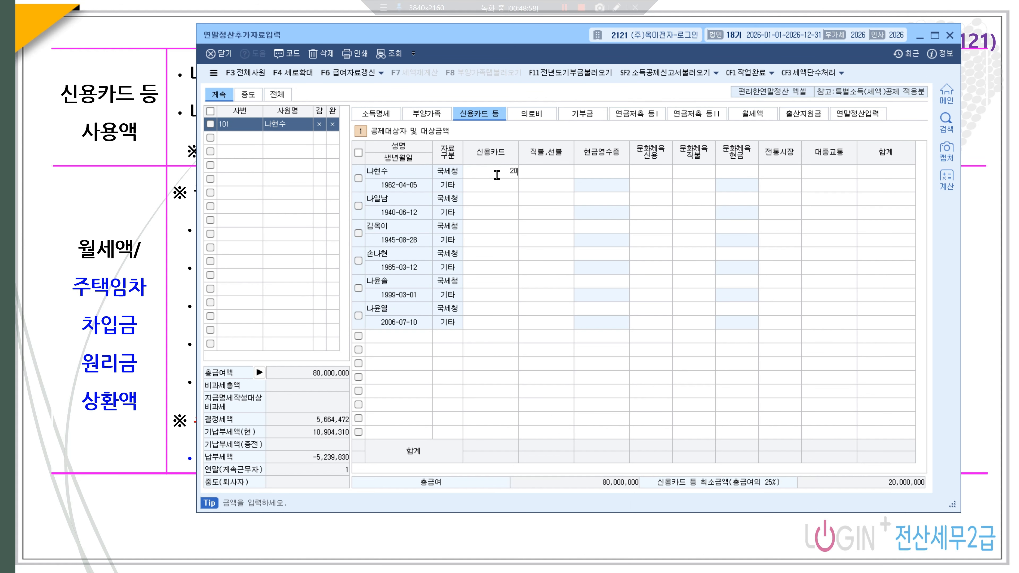
key("Return")
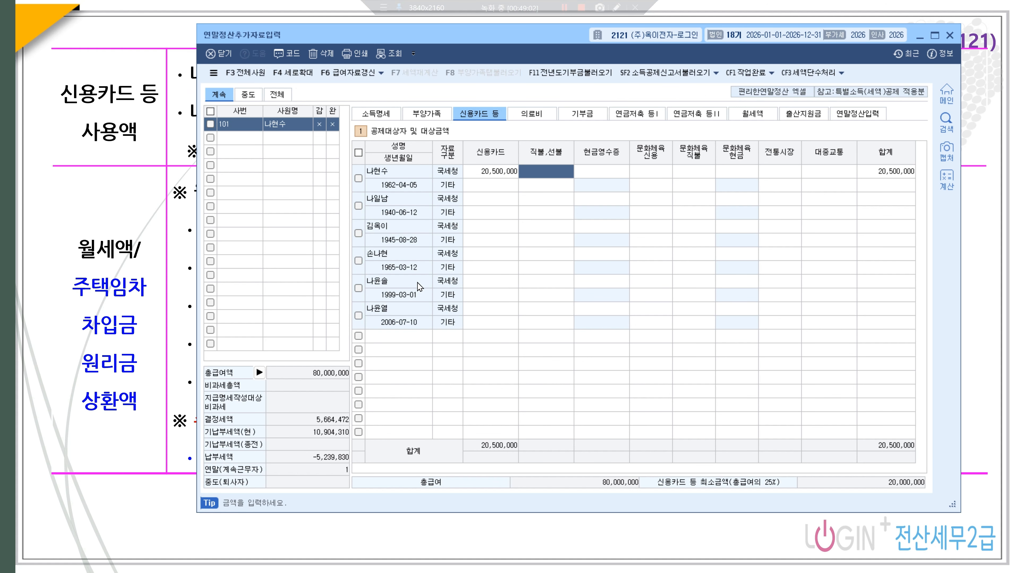
- Enter 900,000 debit/prepaid and 600,000 public-transit spending for the 27-year-old child
left_click(491, 284)
left_click(537, 285)
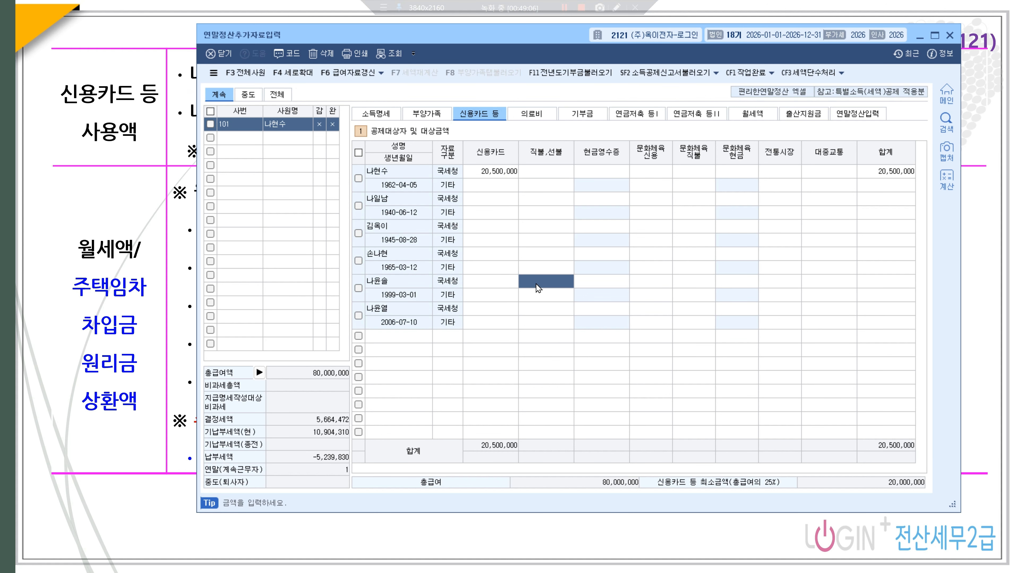
type("900000")
key("Return")
key("Return")
key("Return")
key("Return")
key("Return")
key("Return")
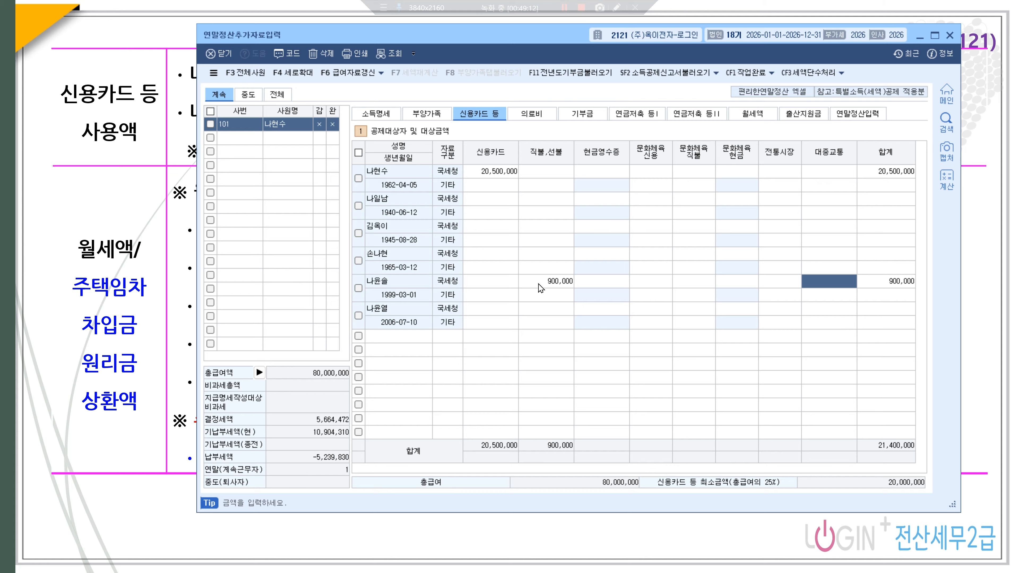
type("6000000")
key("Return")
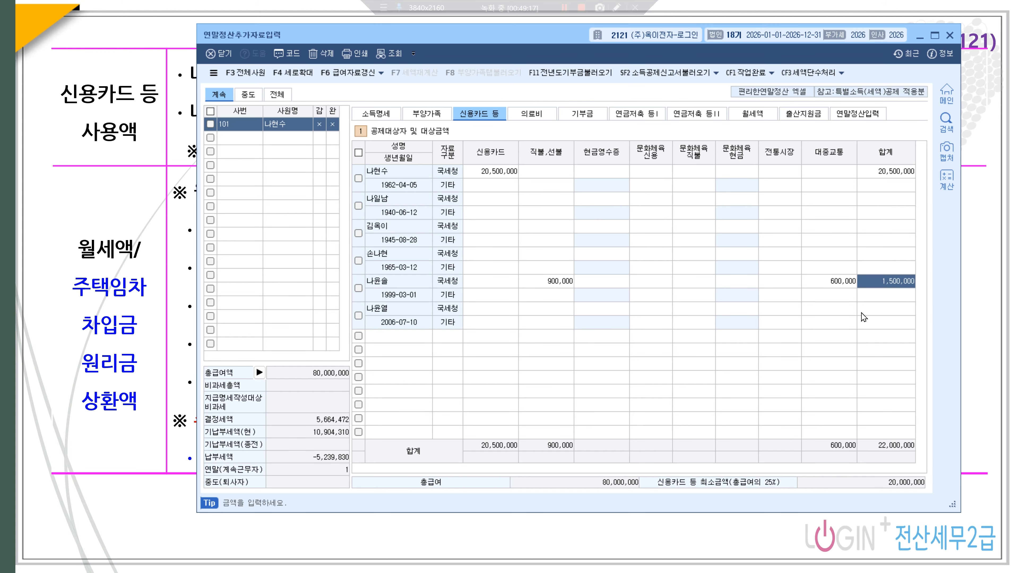
left_click(532, 114)
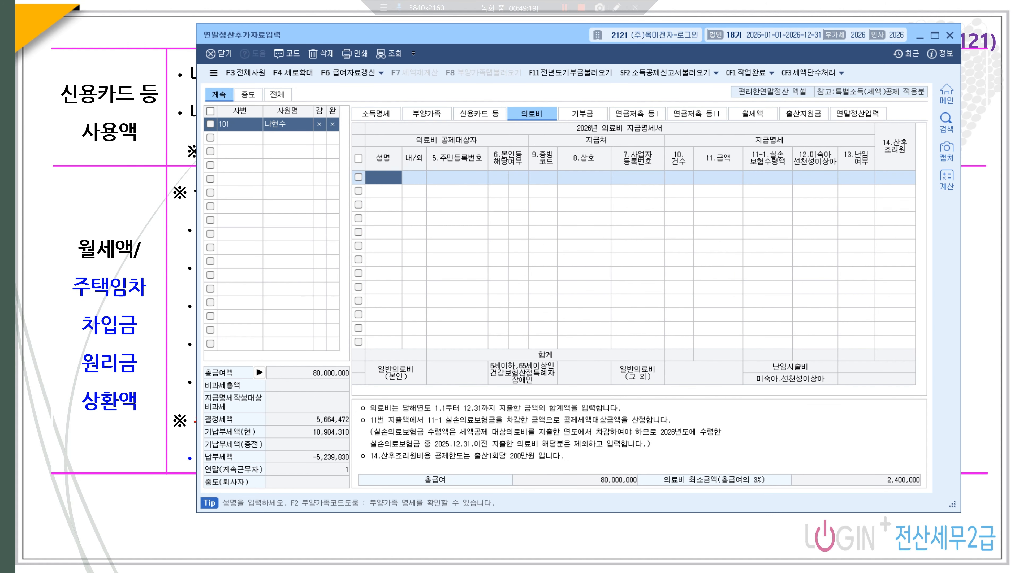
- Add a medical-expense row for the employee: evidence code 1, 1,500,000
key("F2")
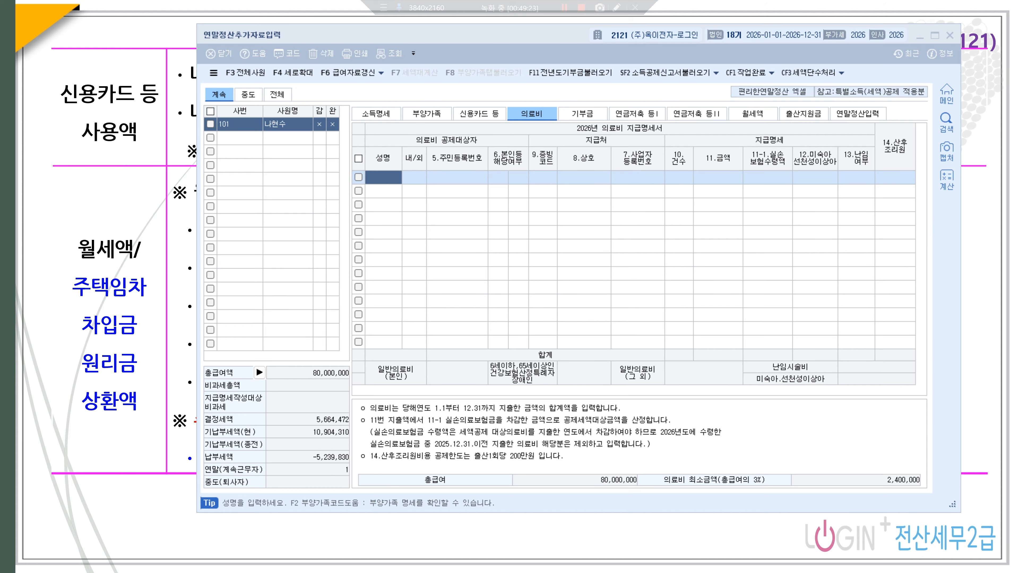
left_click(376, 181)
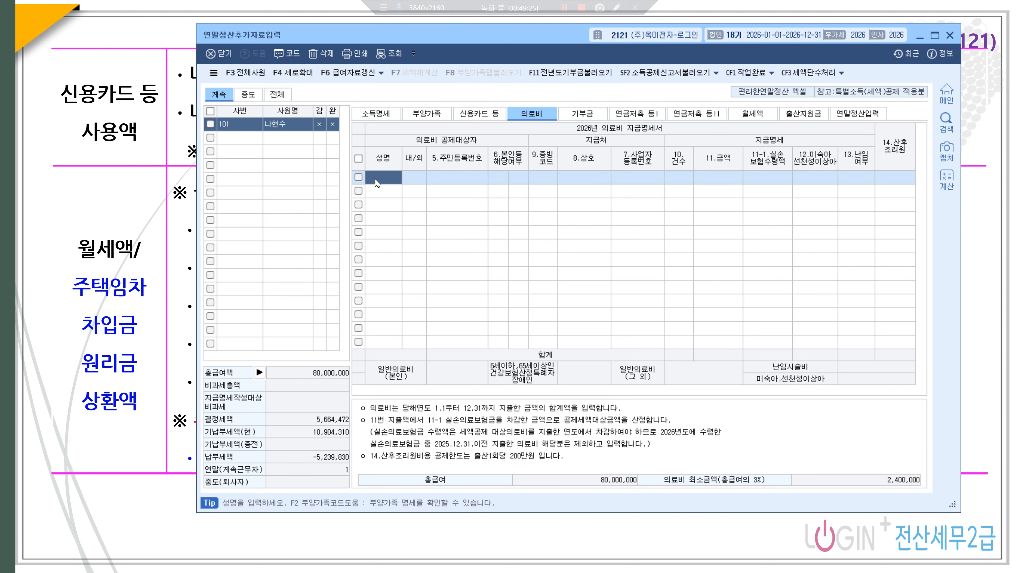
key("F2")
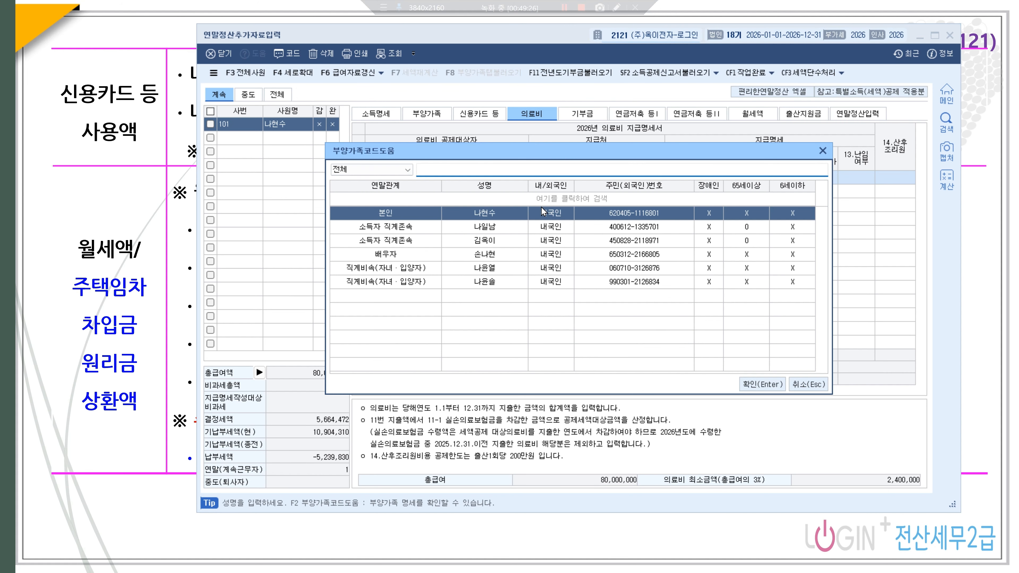
left_click(776, 379)
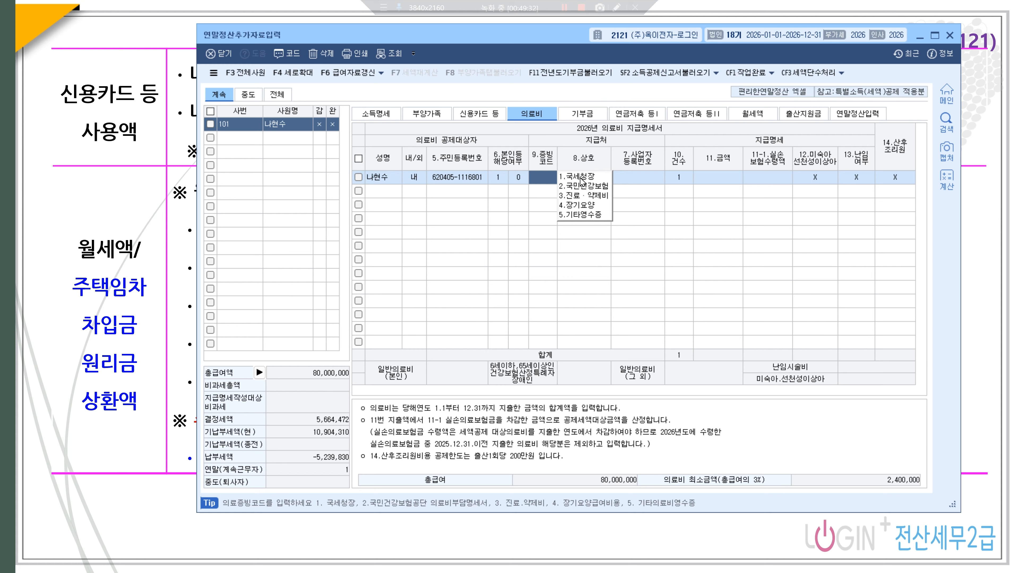
left_click(580, 179)
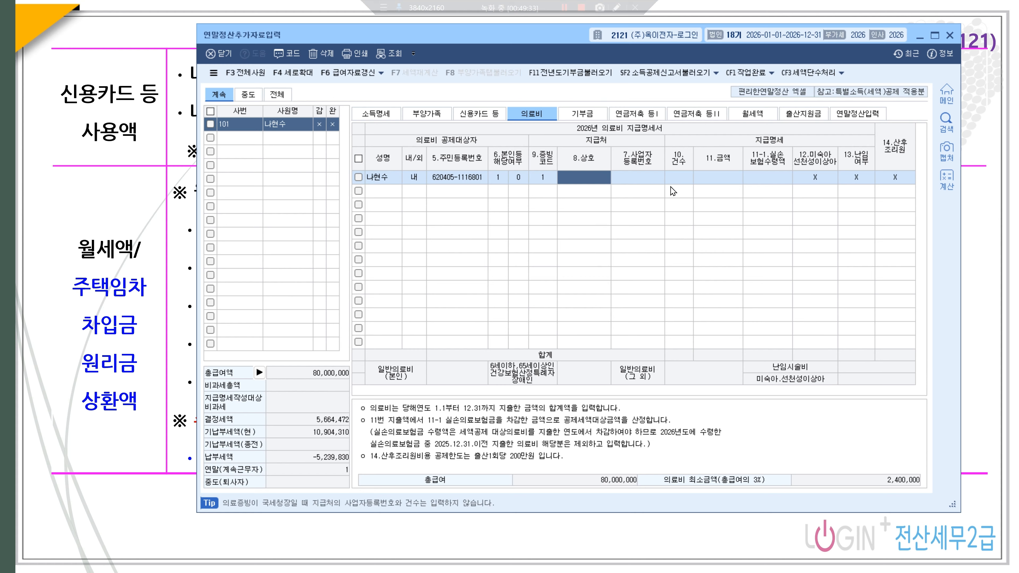
left_click(713, 183)
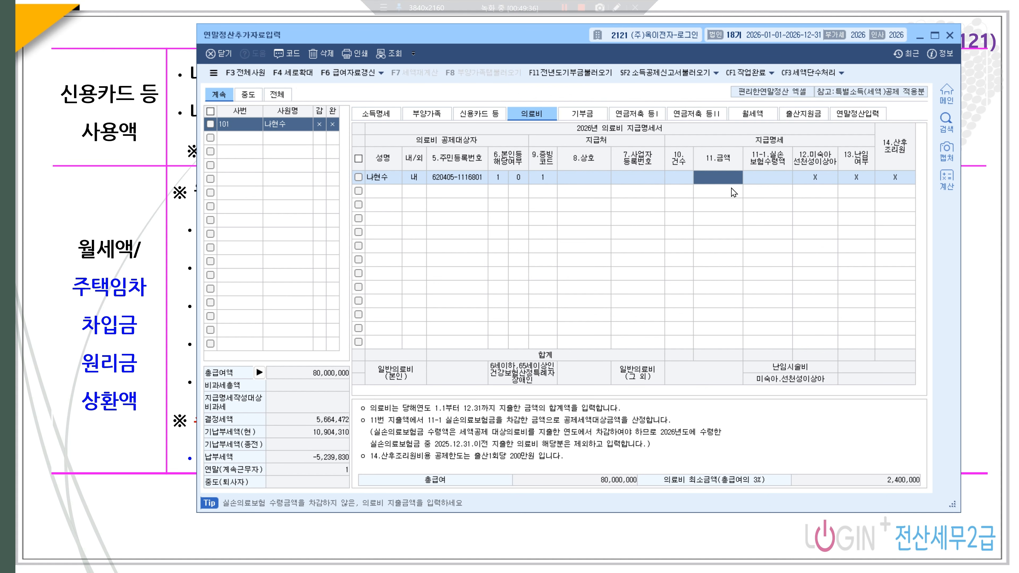
type("1500000")
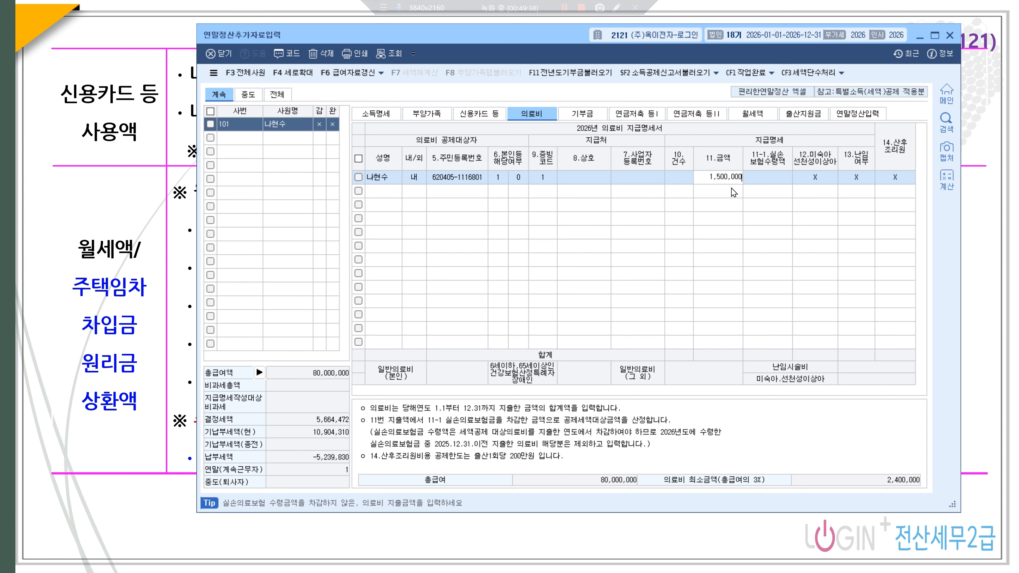
key("Return")
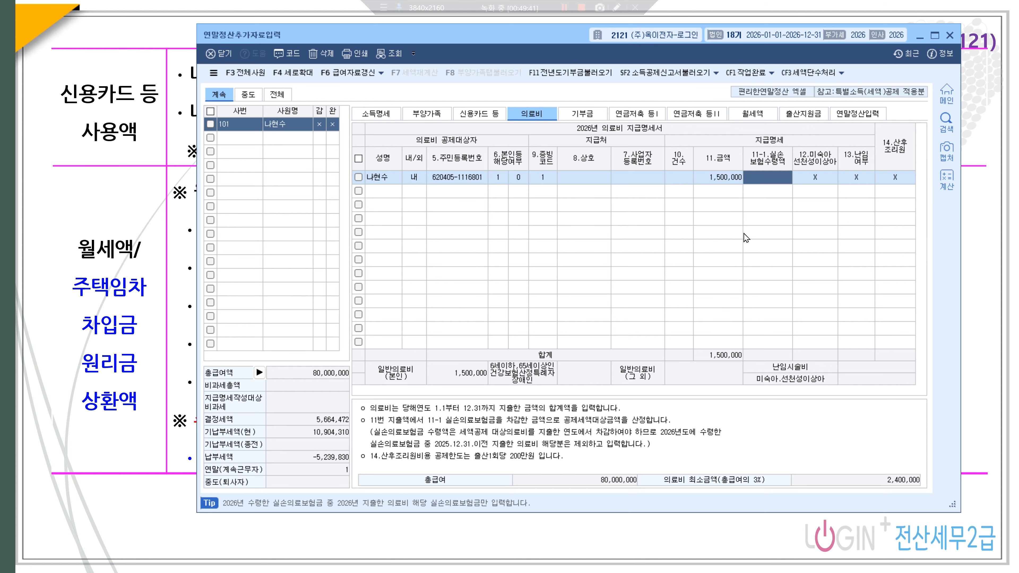
- Add a 1,000,000 medical-expense row, evidence code 1, for the first parent
left_click(387, 193)
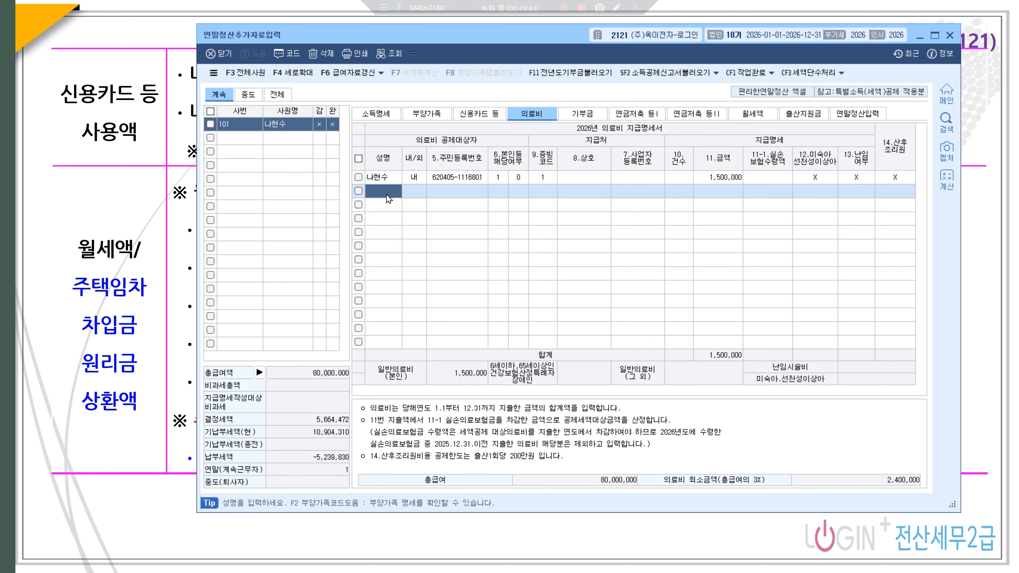
key("F2")
key("Down")
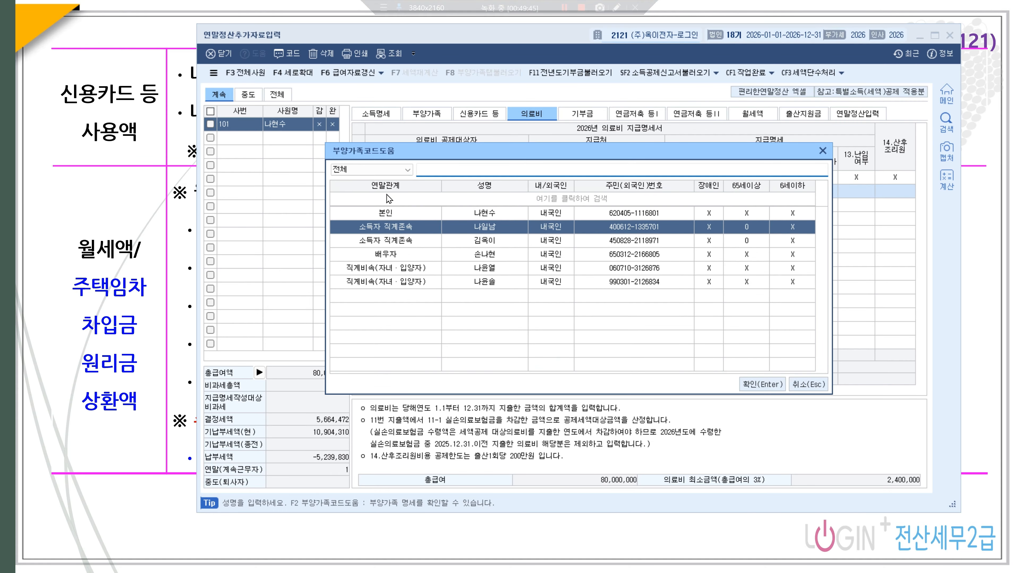
key("Return")
left_click(595, 189)
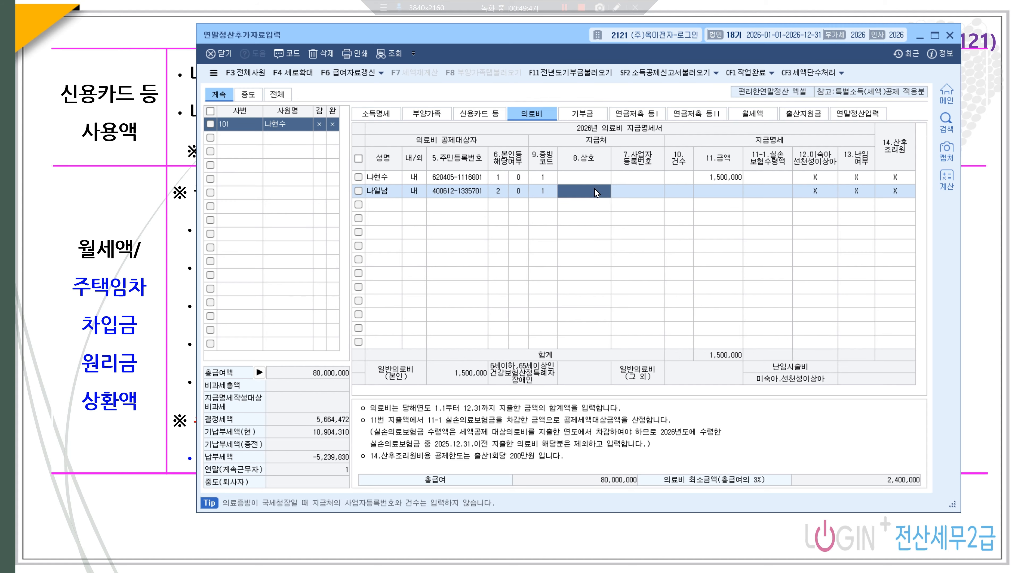
left_click(716, 190)
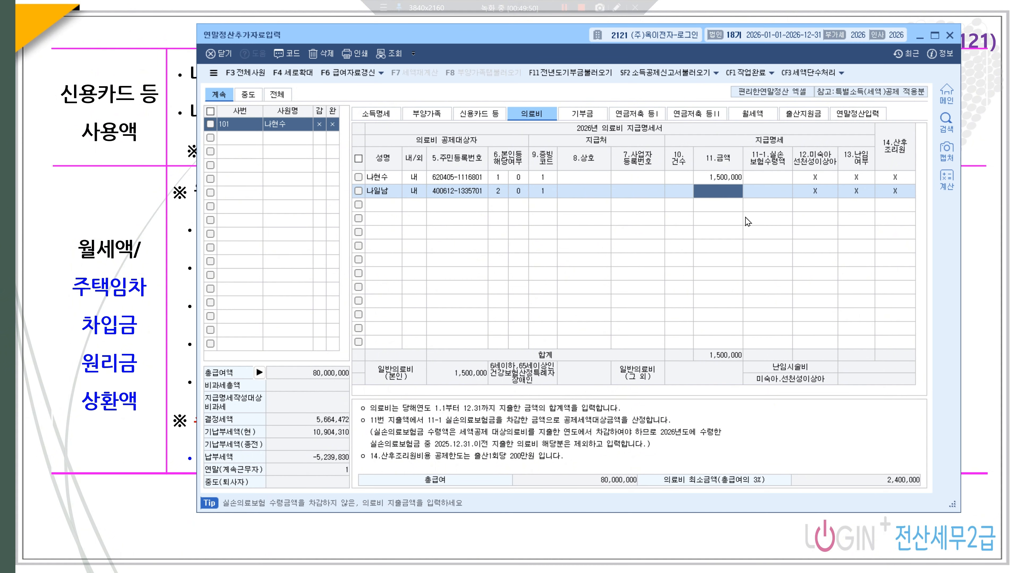
type("1000000")
key("Return")
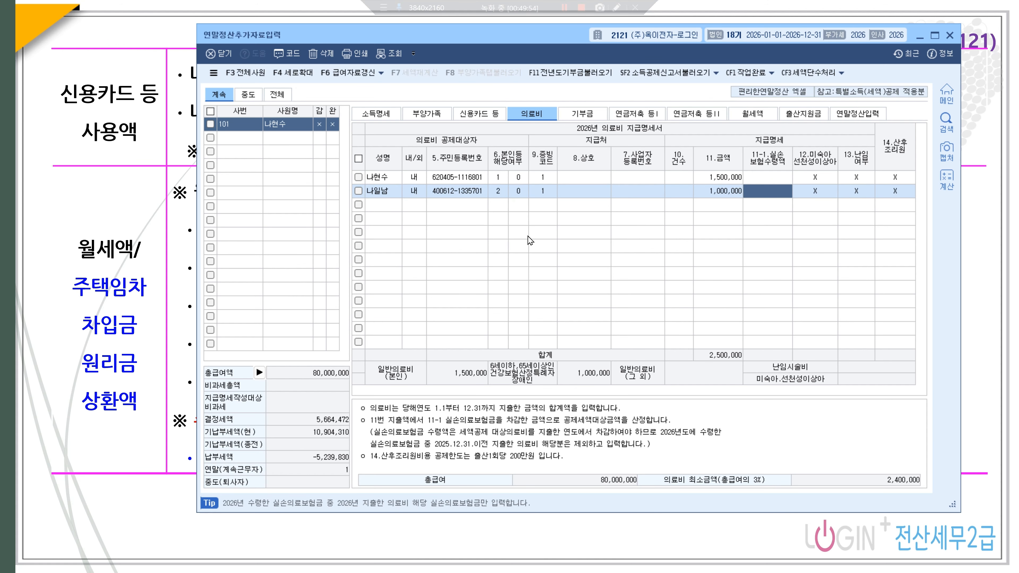
- Add a 4,200,000 medical-expense row for the second parent, with 2,500,000 insurance reimbursement
left_click(387, 206)
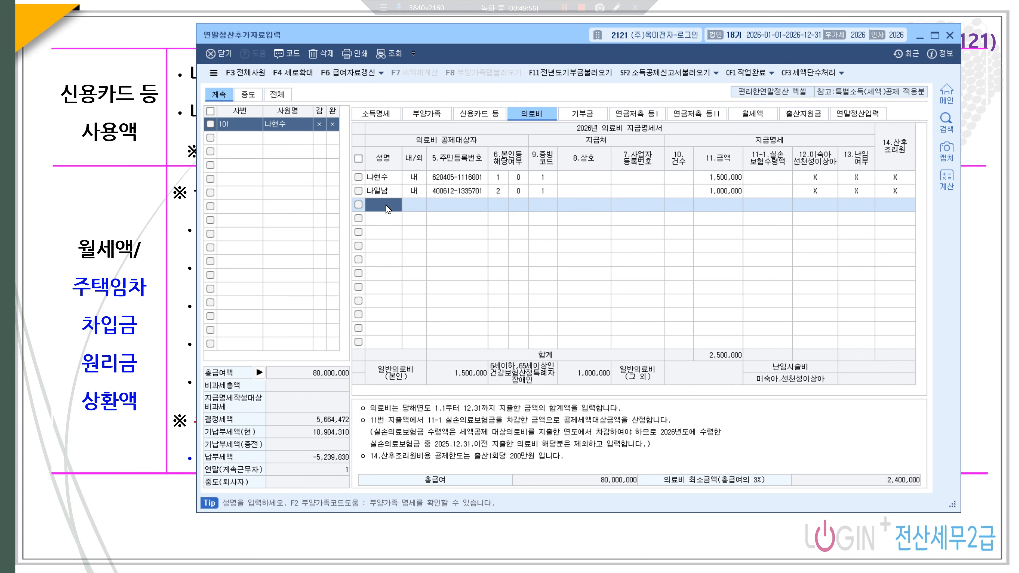
key("F2")
key("Down")
key("Down")
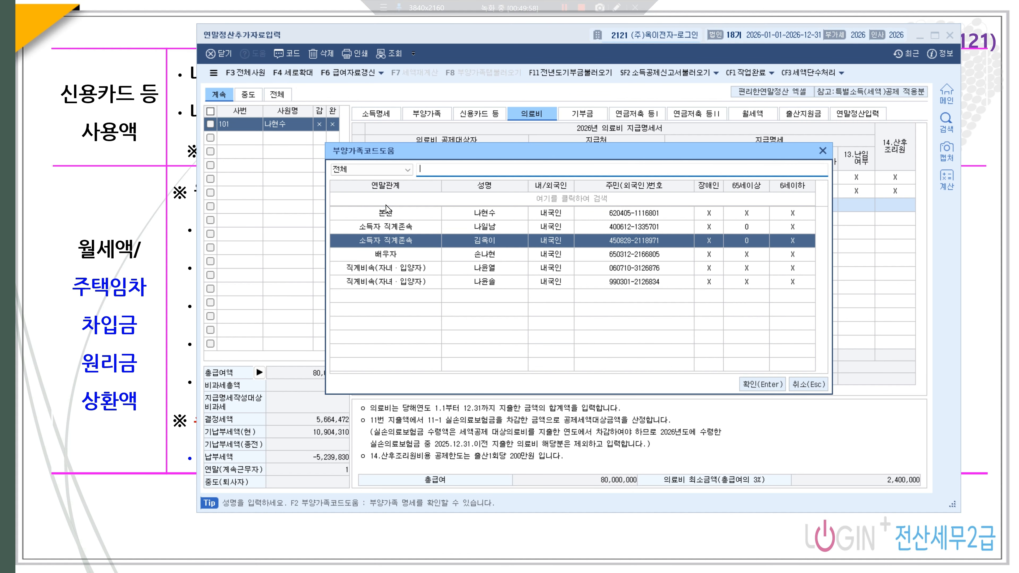
key("Return")
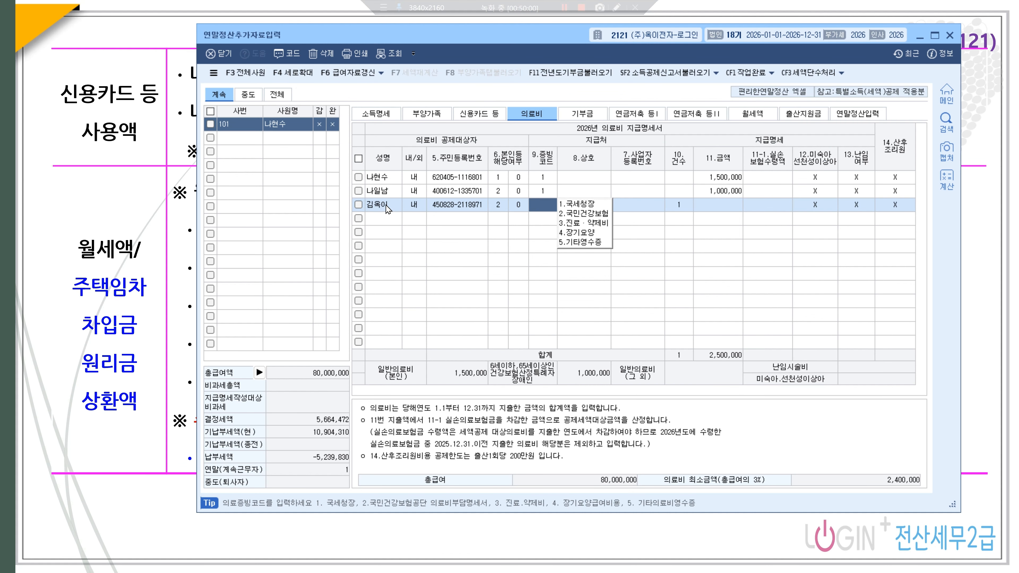
type("1")
key("Return")
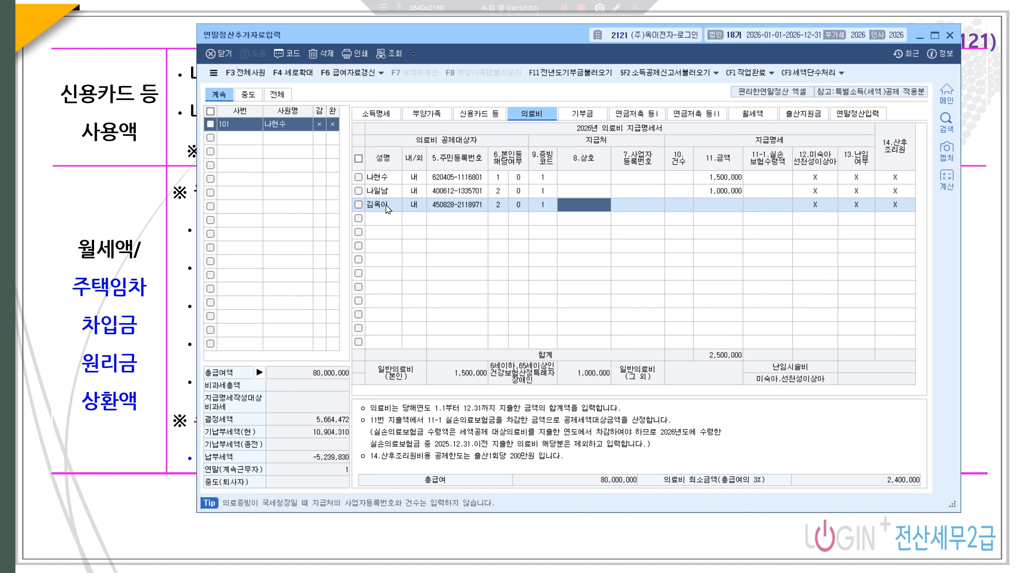
key("Return")
key("Return")
key("Return")
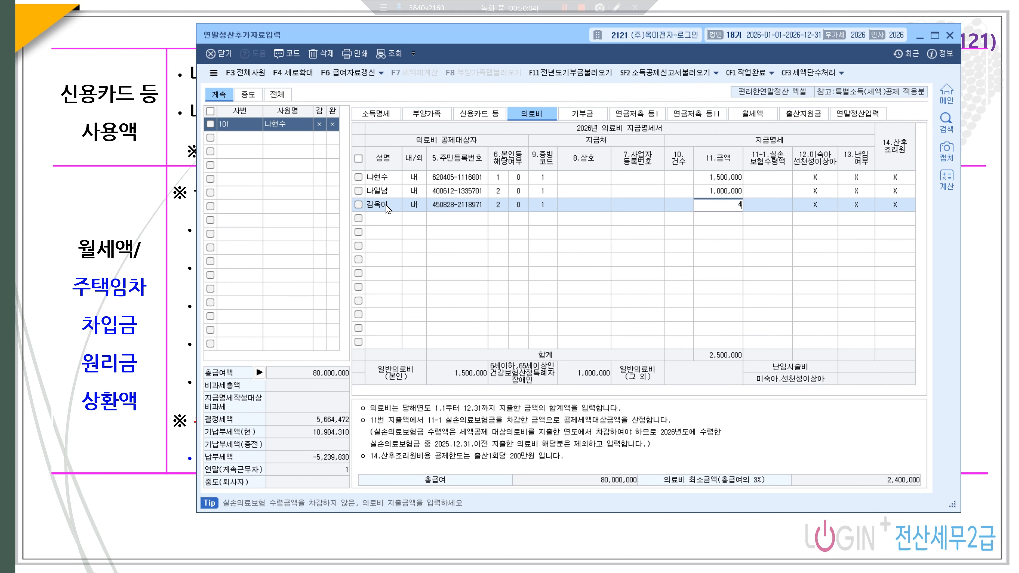
type("4200000")
key("Return")
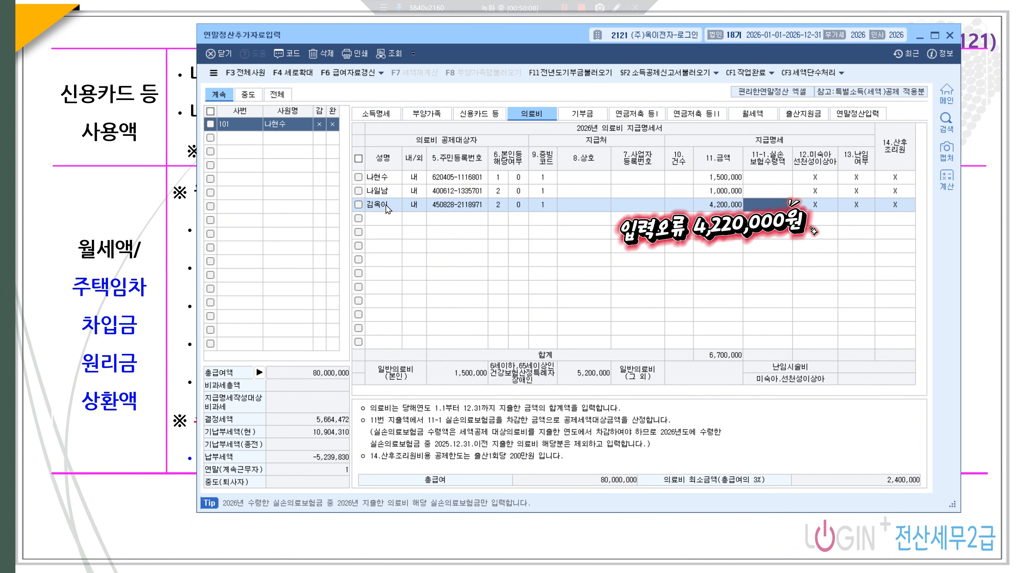
type("2500000")
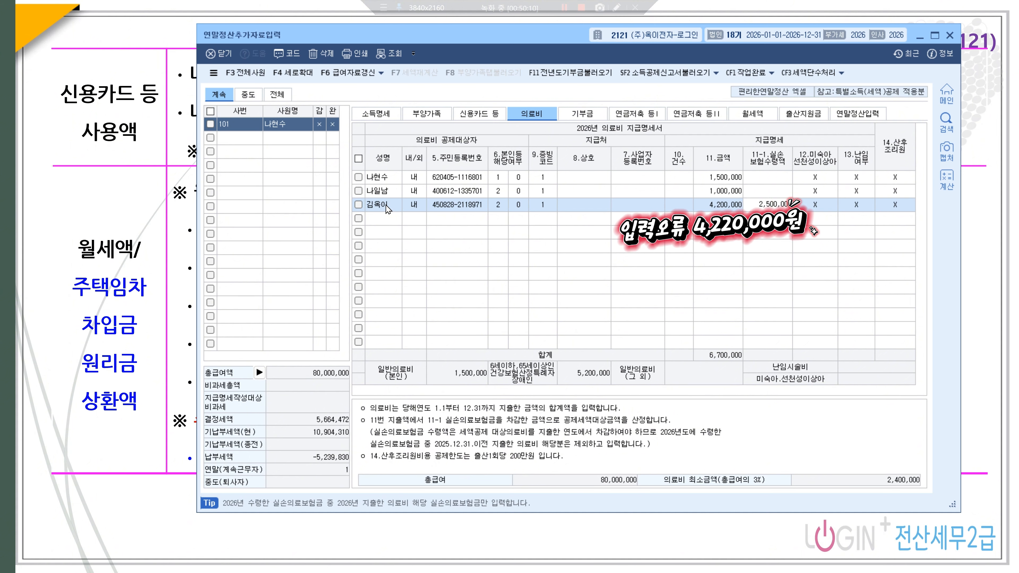
key("Return")
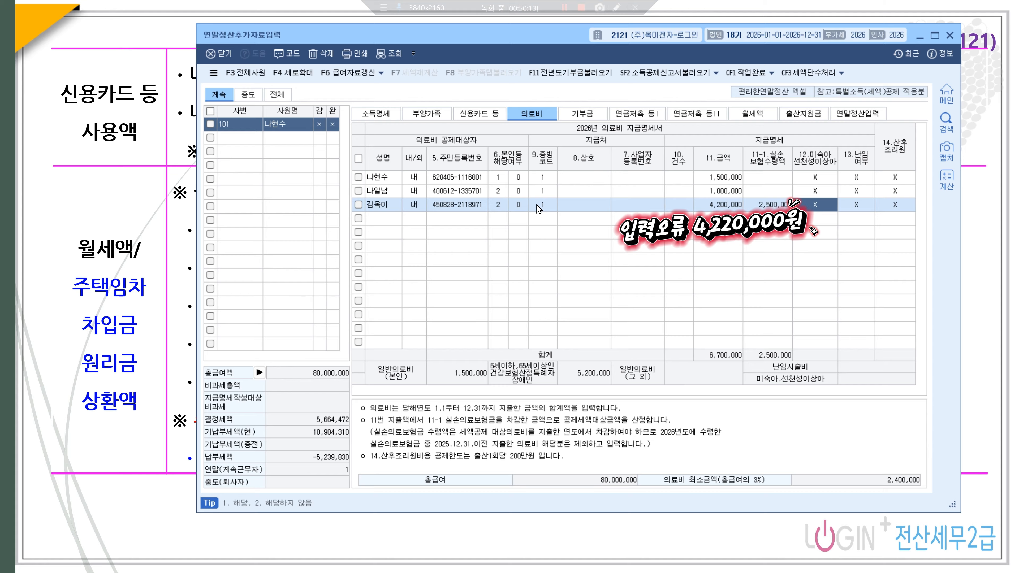
- Add a 500,000 medical-expense row for the child's glasses, evidence code 5
left_click(392, 222)
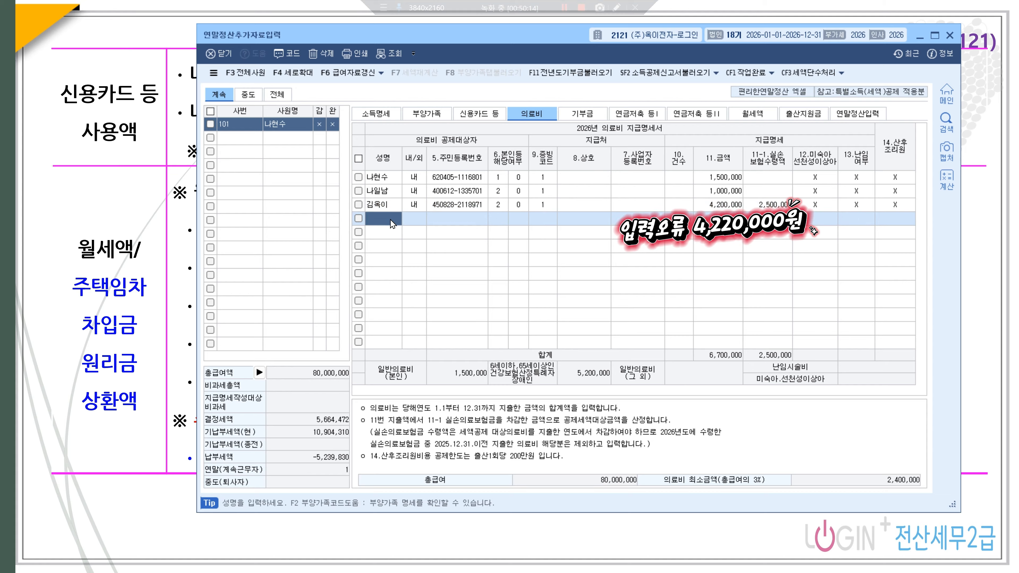
key("F2")
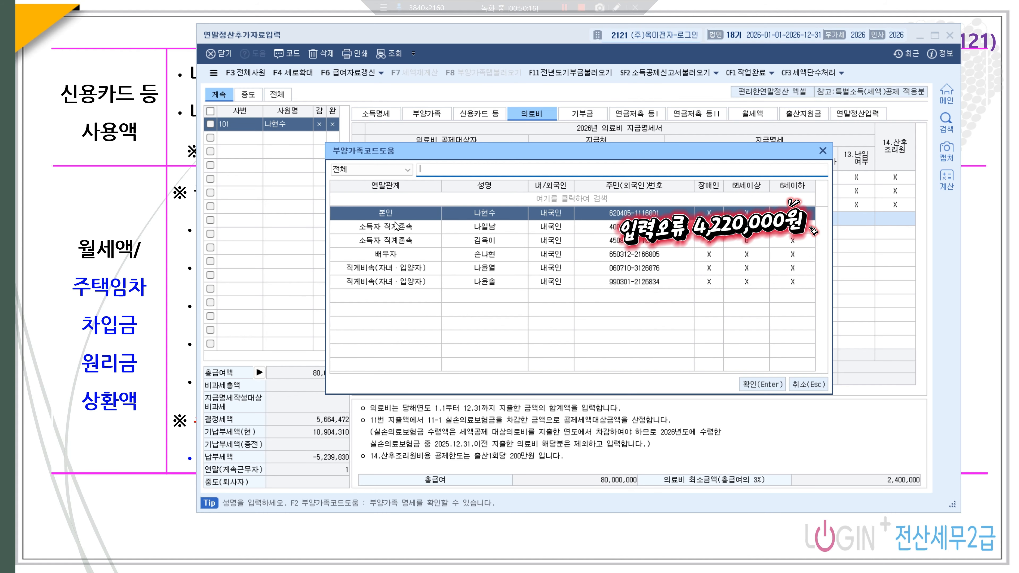
key("Down")
key("Down")
key("Down")
key("Down")
key("Down")
key("Up")
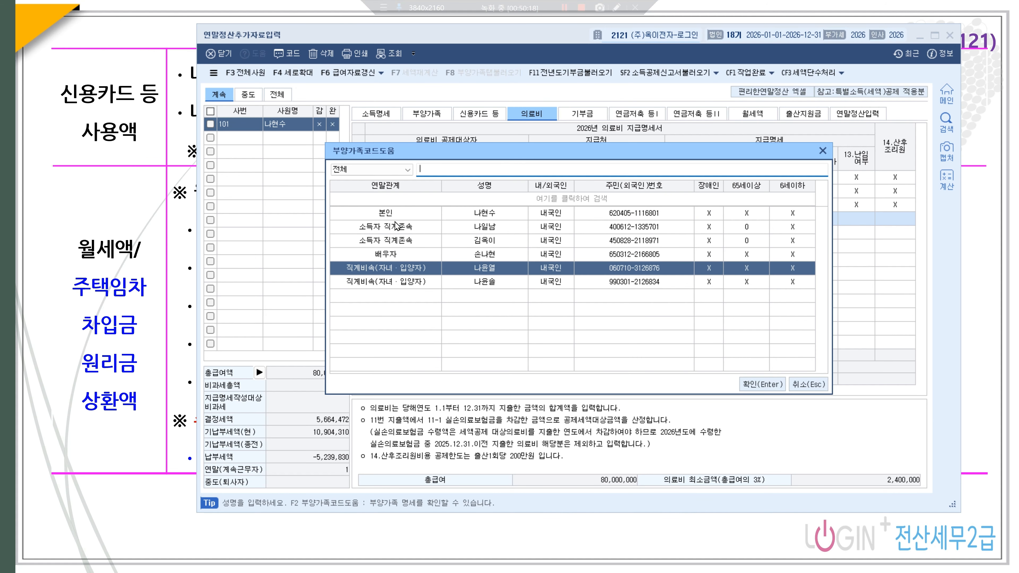
key("Return")
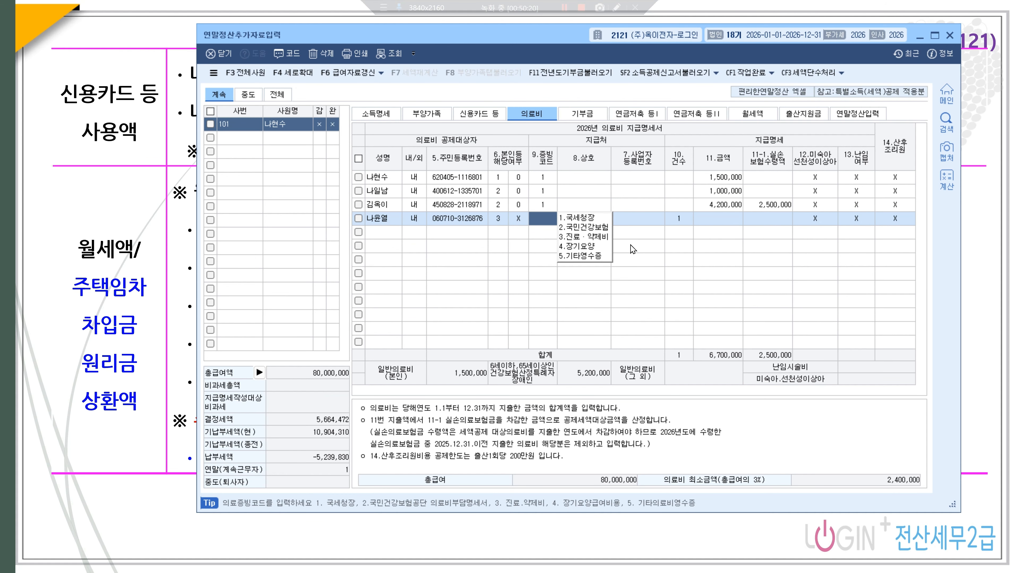
left_click(584, 256)
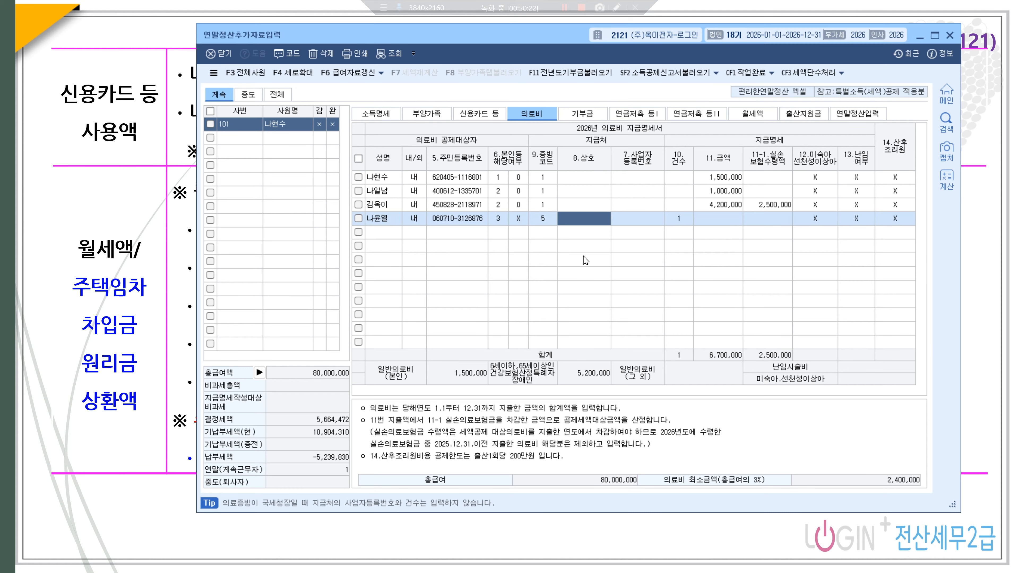
left_click(716, 220)
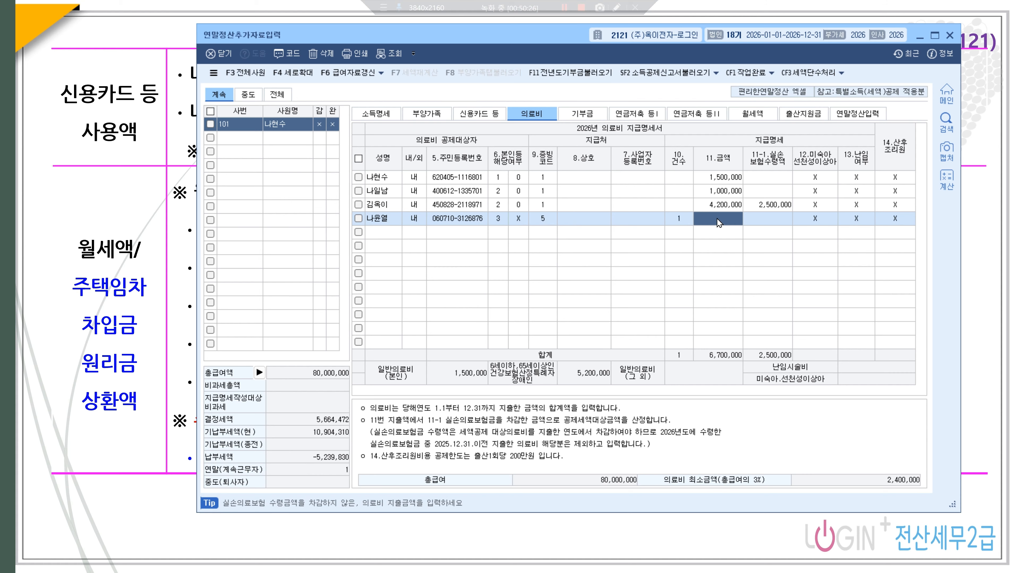
type("500000")
key("Return")
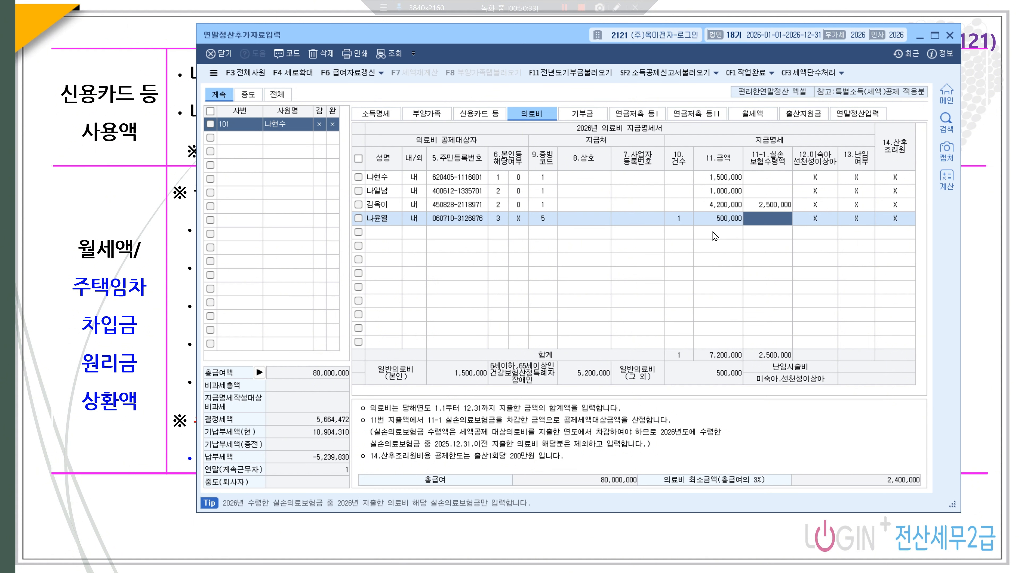
- Record the glasses provider 밝은안경 and its business registration number
left_click(587, 222)
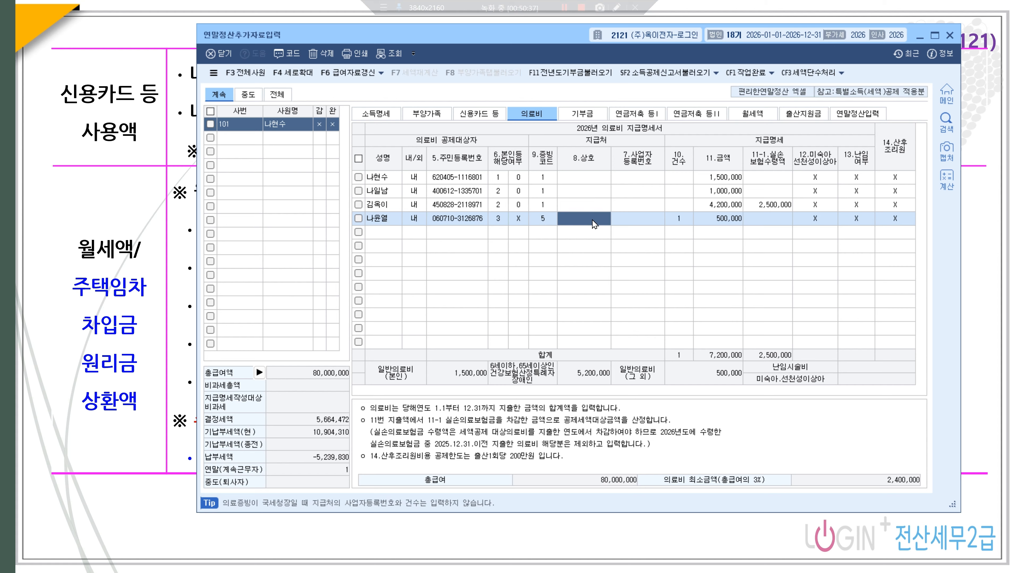
type("밝은안ㄱ")
key("Return")
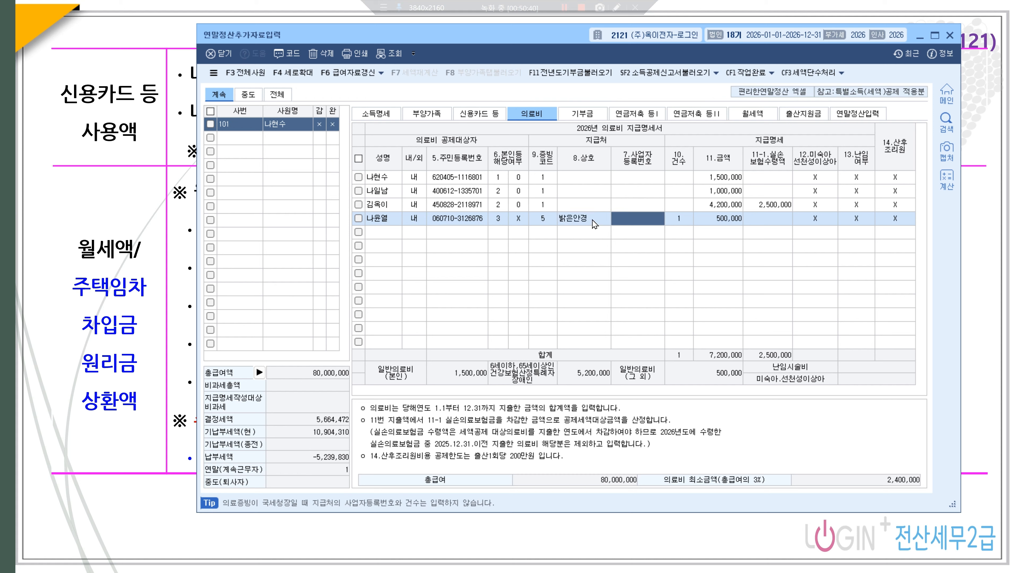
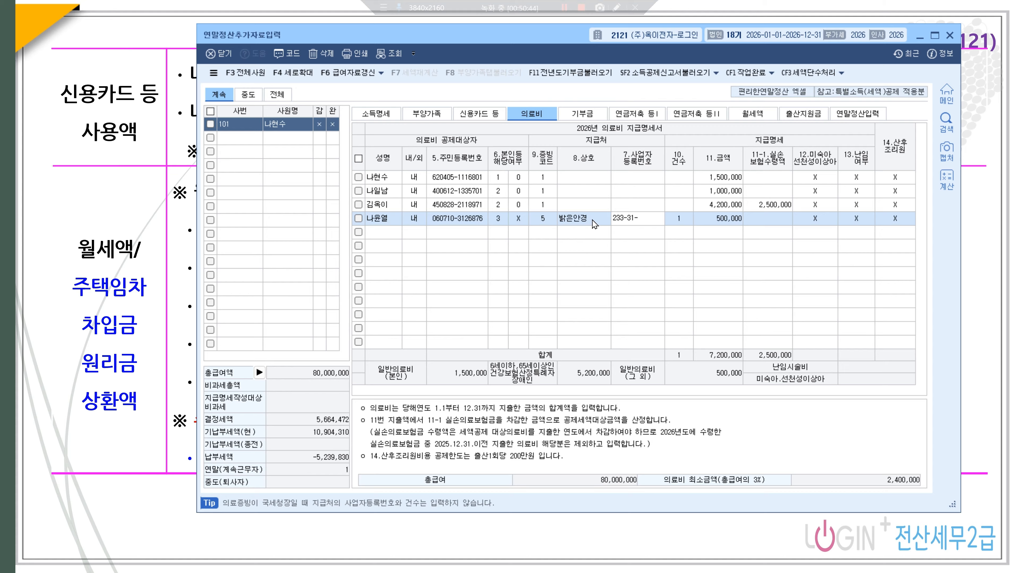
key("Return")
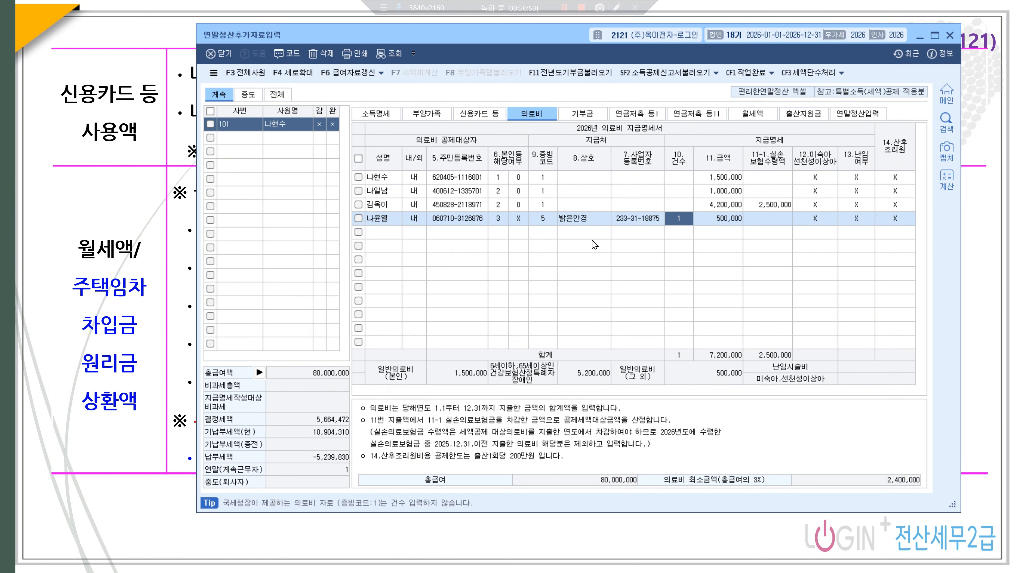
- On the monthly rent section, enter the landlord's name and registration number, housing type 5 (apartment), and 84.19㎡ area
left_click(752, 114)
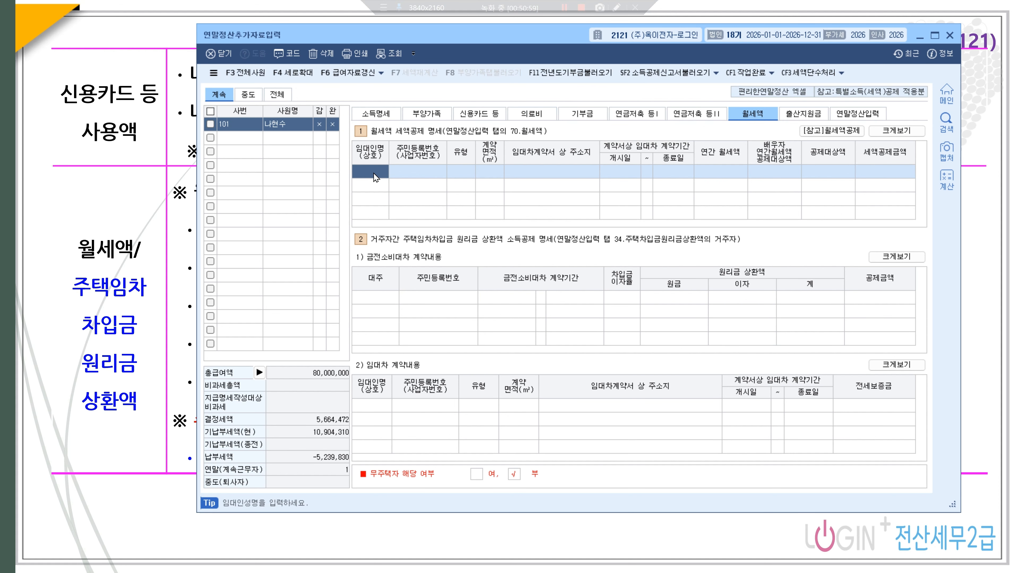
key("Return")
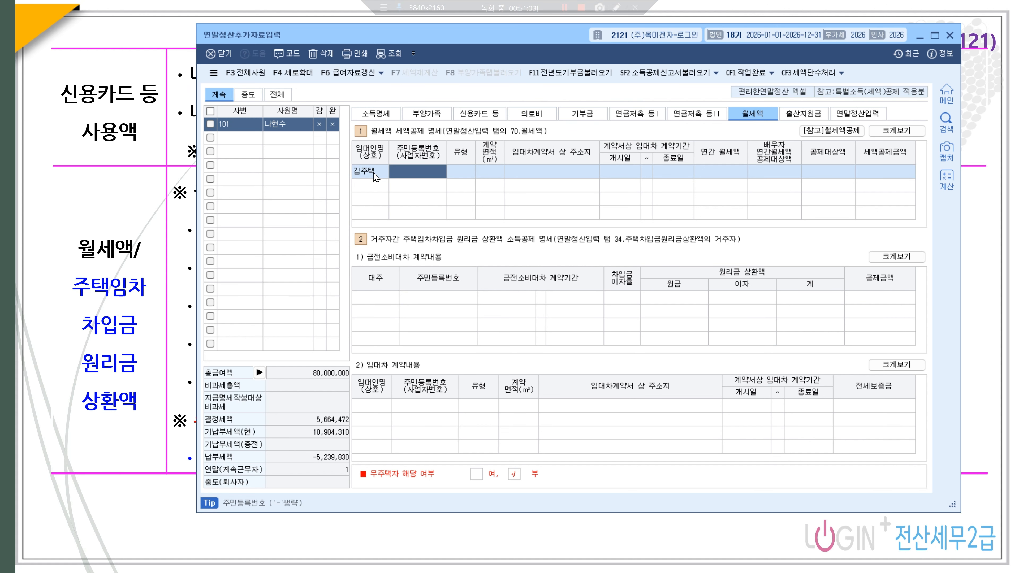
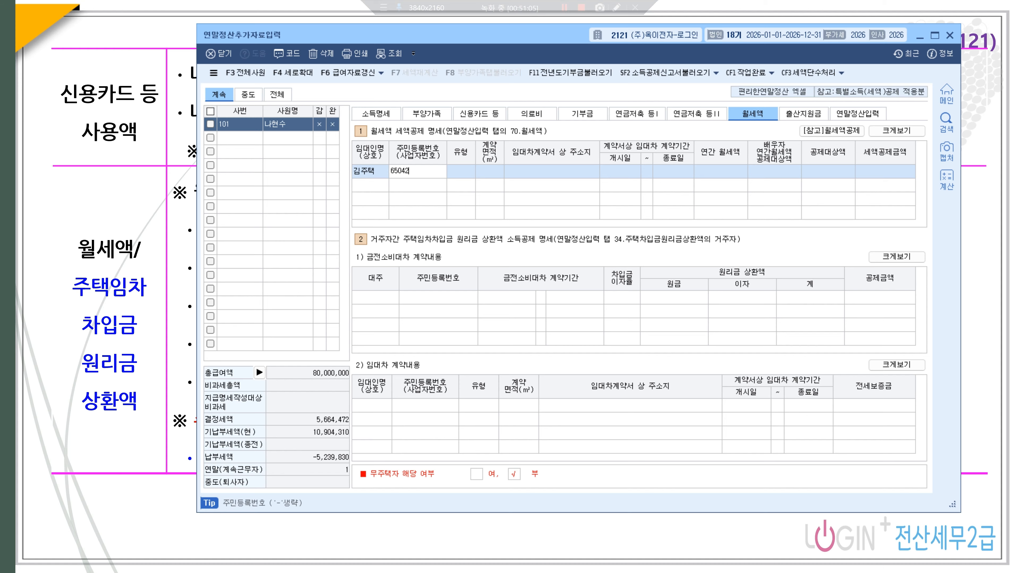
key("Return")
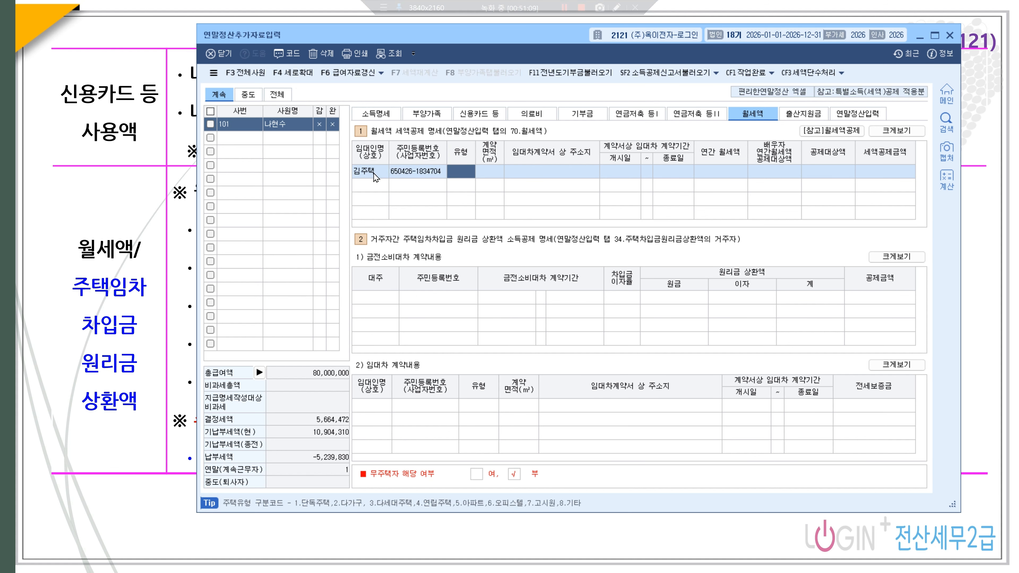
key("F2")
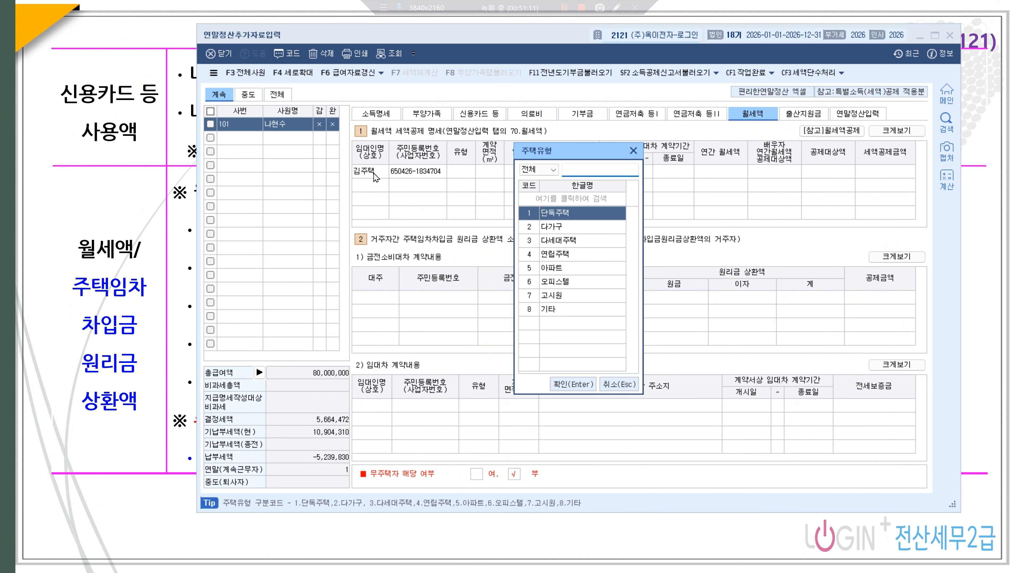
type("5")
key("Return")
type("84.19")
key("Return")
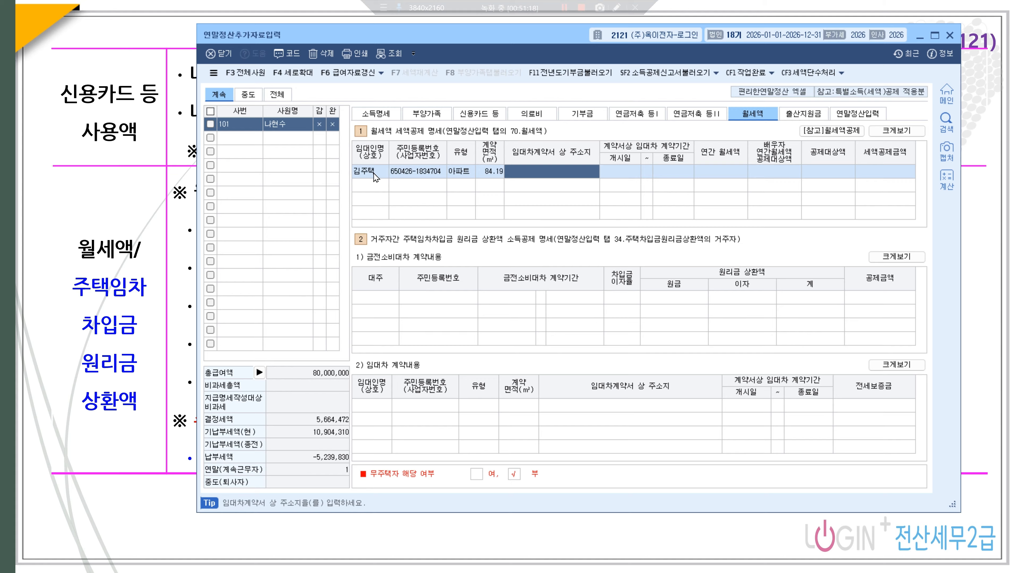
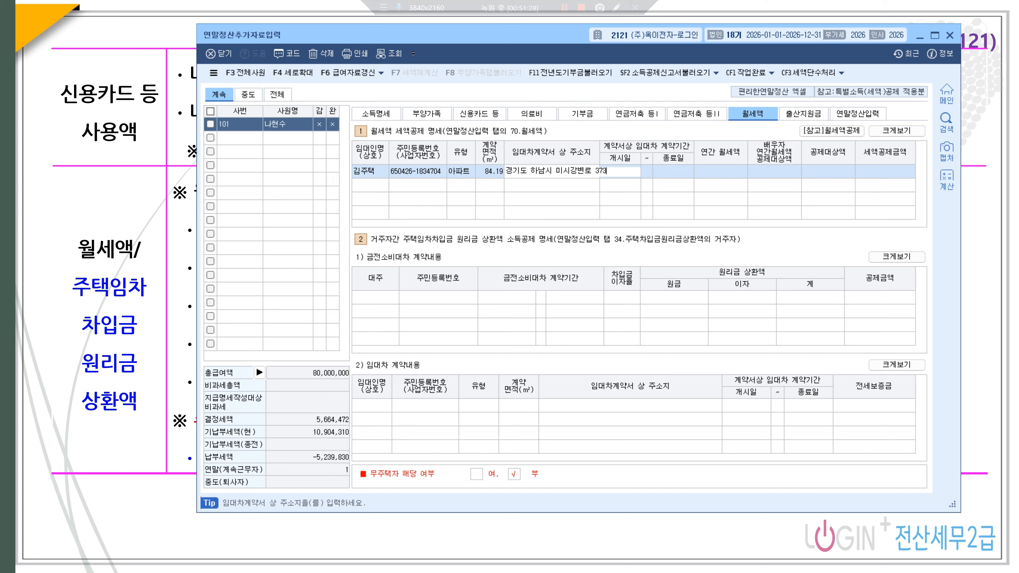
- Enter the rental address, lease 2026-01-01 to 2027-12-31, 12,000,000 yearly rent, and mark the employee non-homeowner
key("Return")
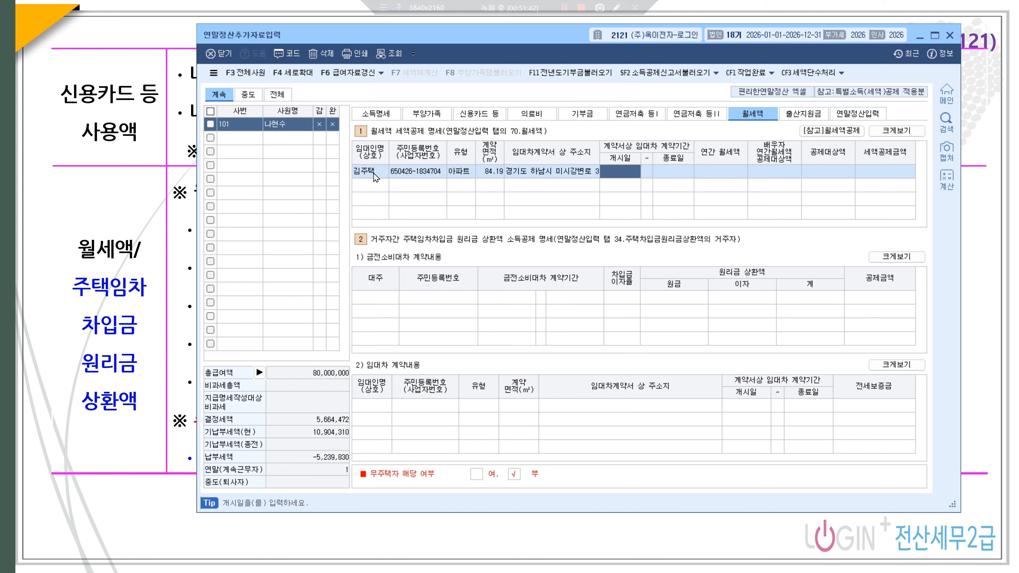
type("2026-01-01")
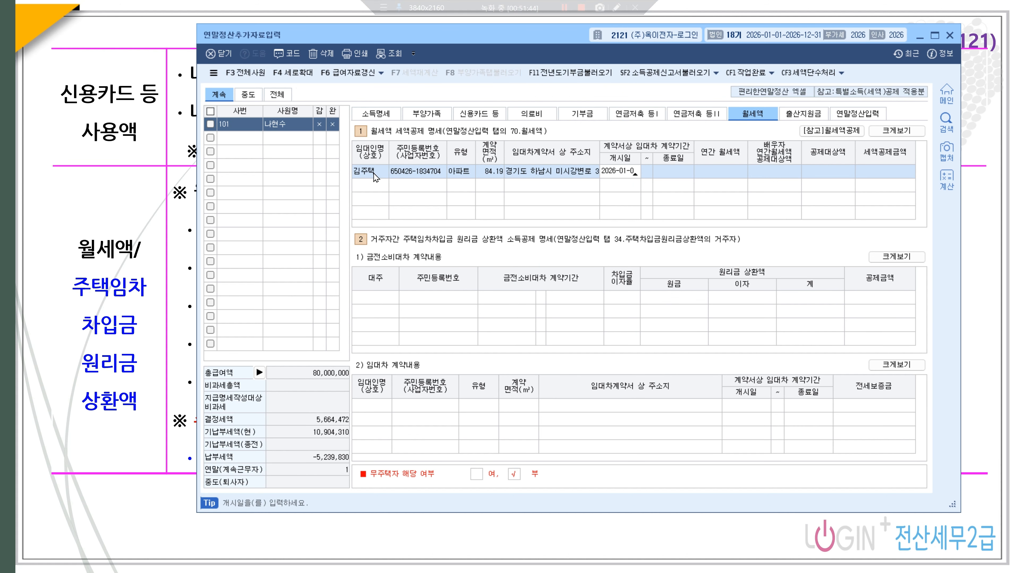
key("Return")
type("2027-")
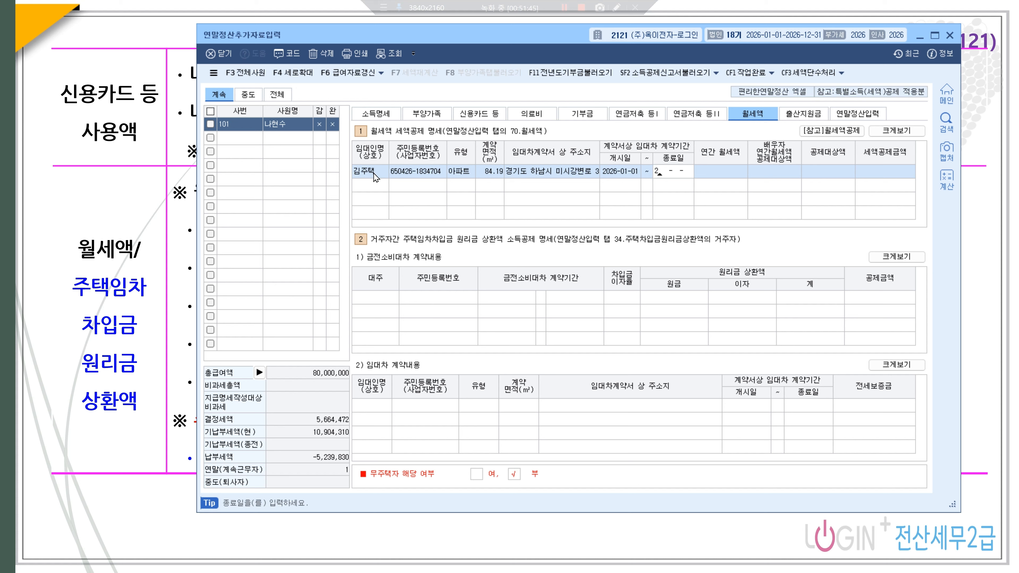
type("12-31")
key("Return")
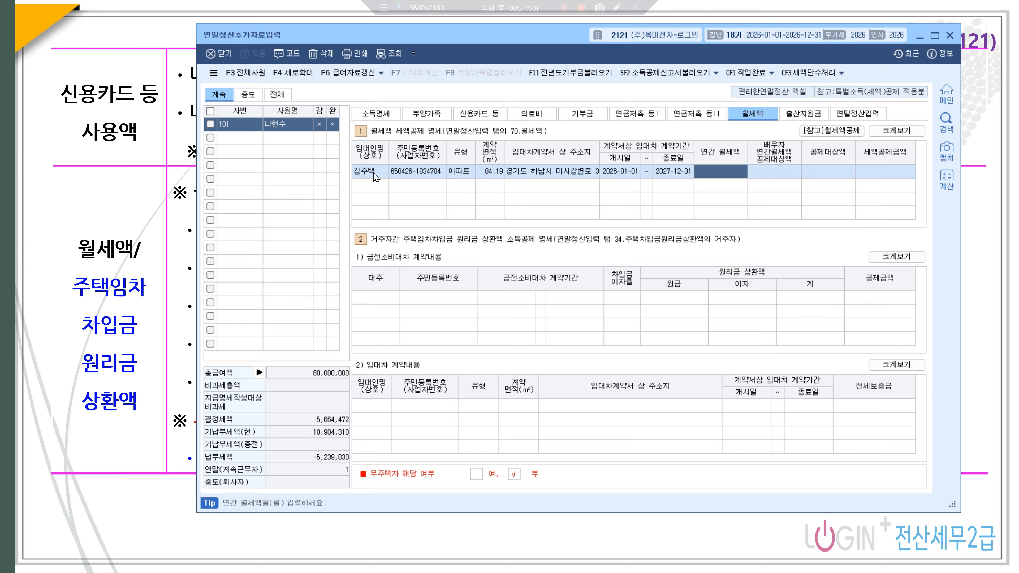
type("12,000")
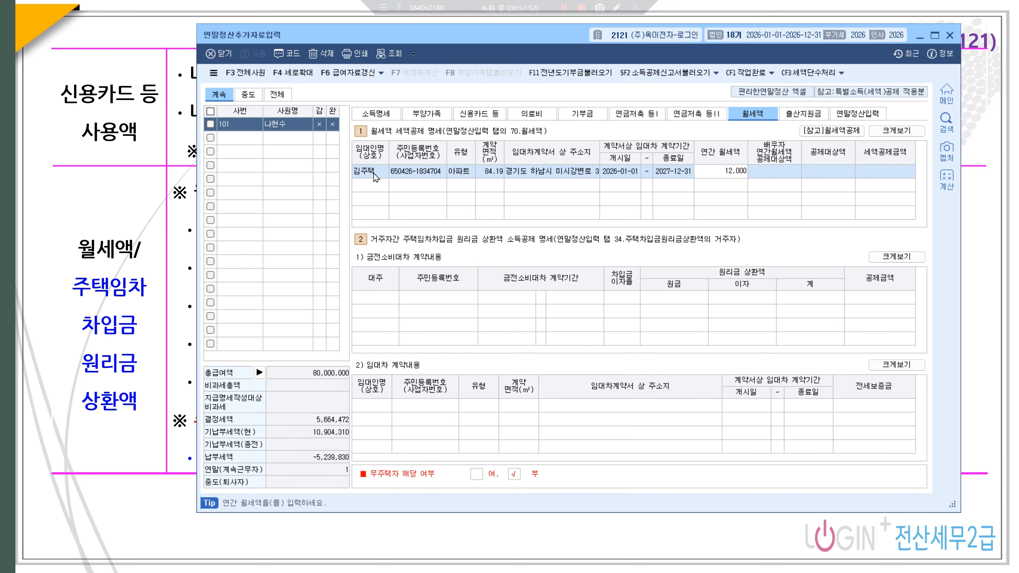
type(",000")
key("Return")
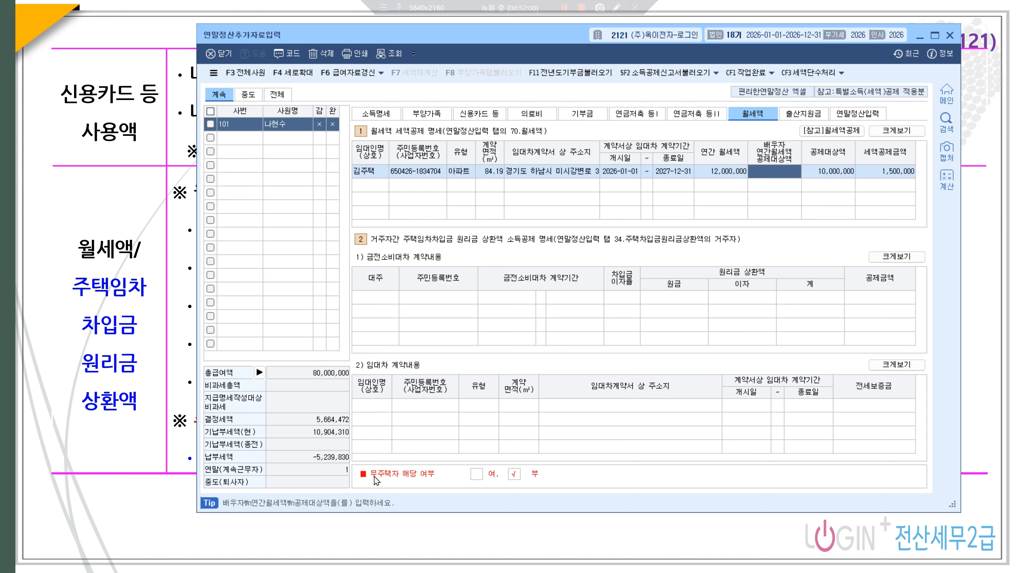
left_click(476, 474)
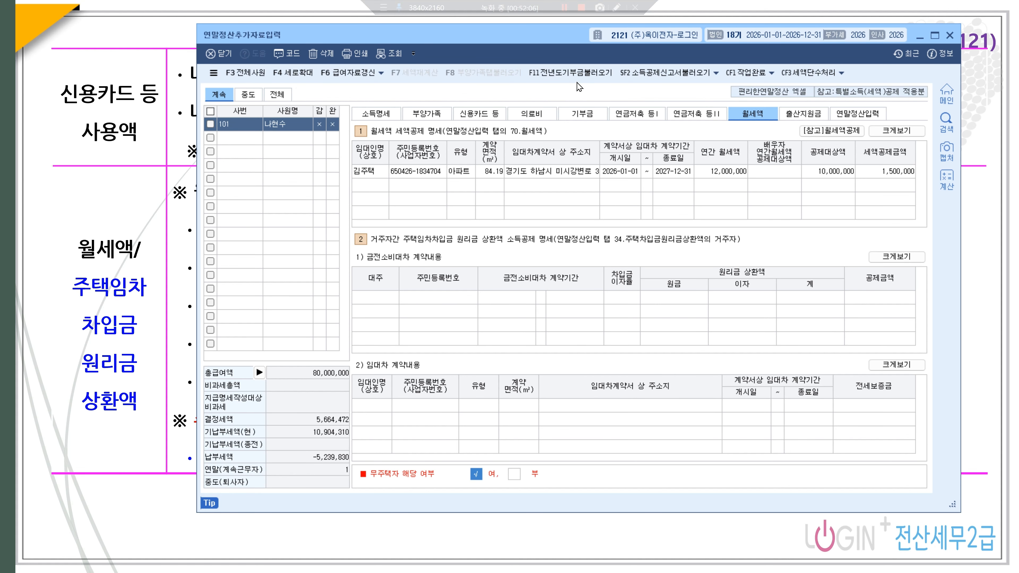
left_click(857, 115)
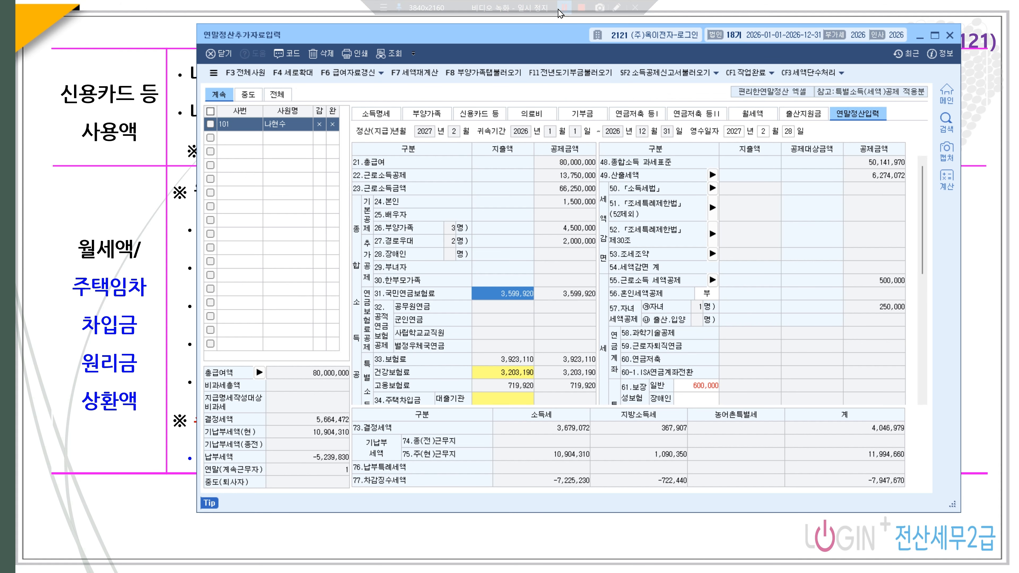
- Enter 4,400,000 in the lending-institution row of the 34.주택차입금 housing fund details
scroll(525, 288, "down", 3)
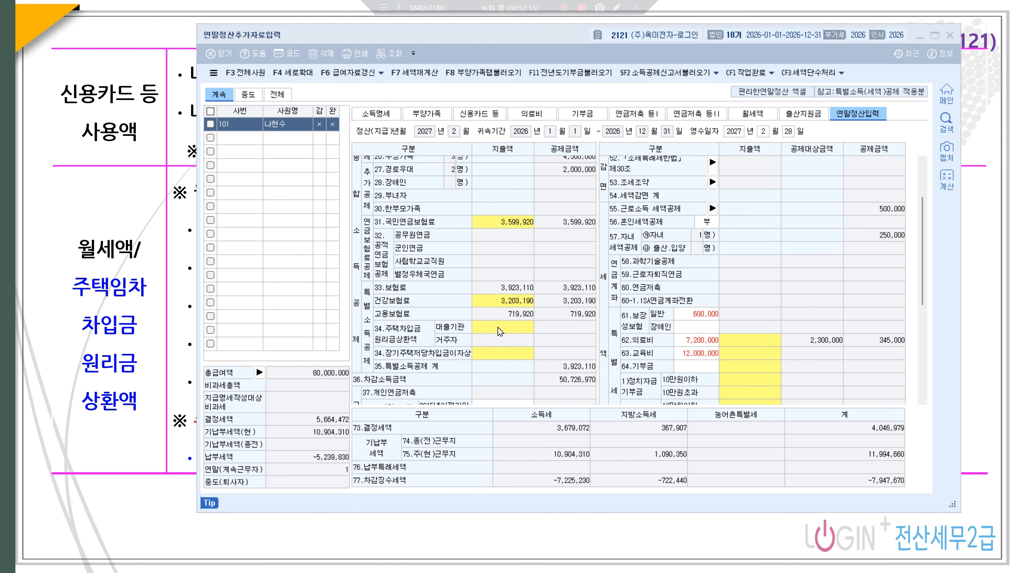
mouse_move(496, 334)
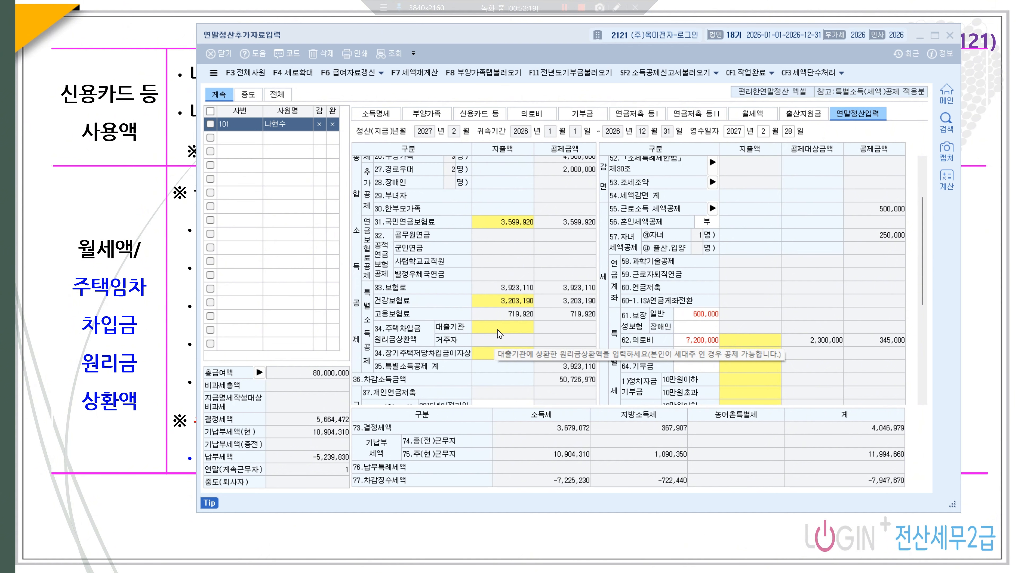
left_click(499, 334)
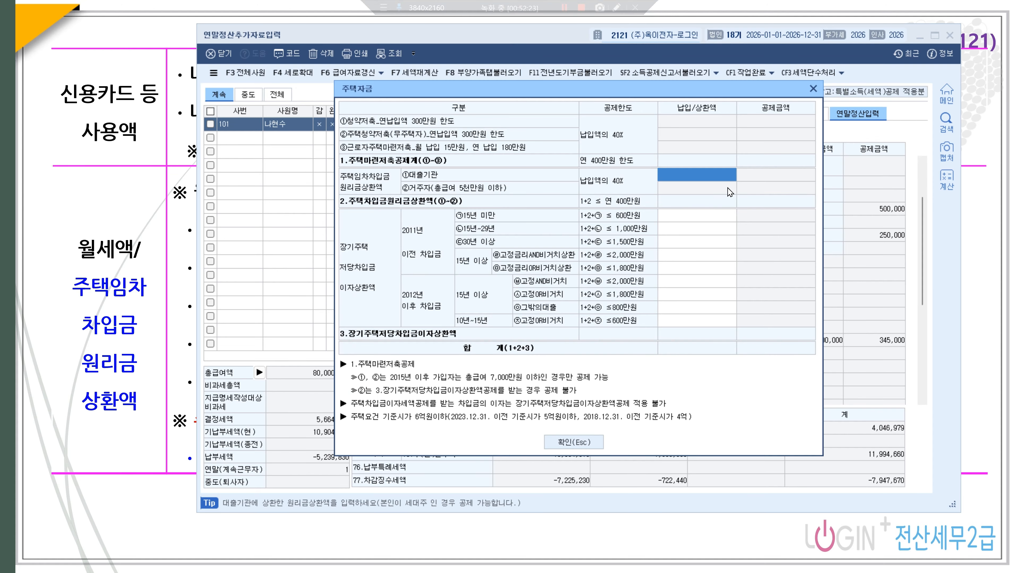
left_click(709, 180)
type("400")
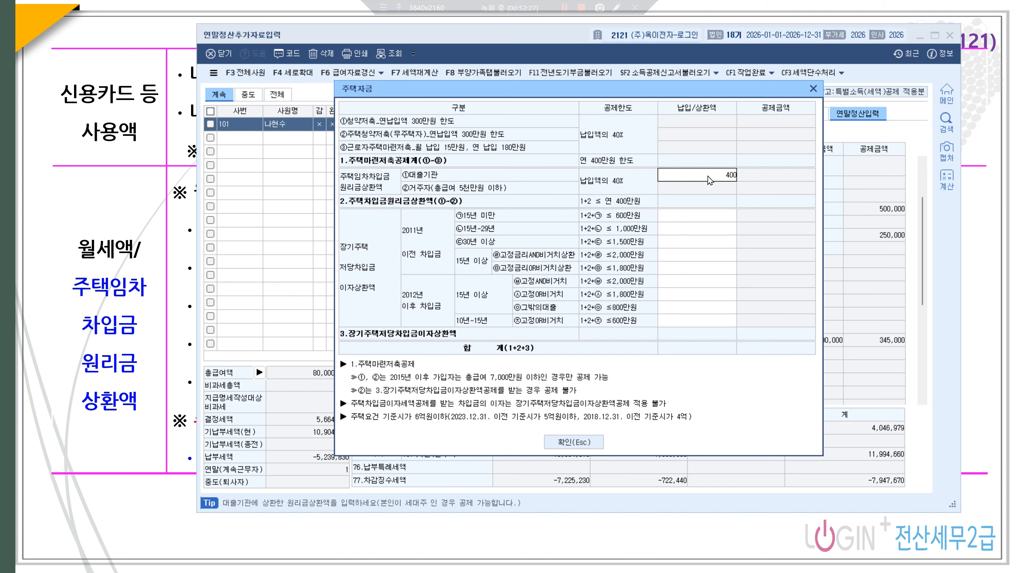
key("BackSpace")
type("00,000")
key("Return")
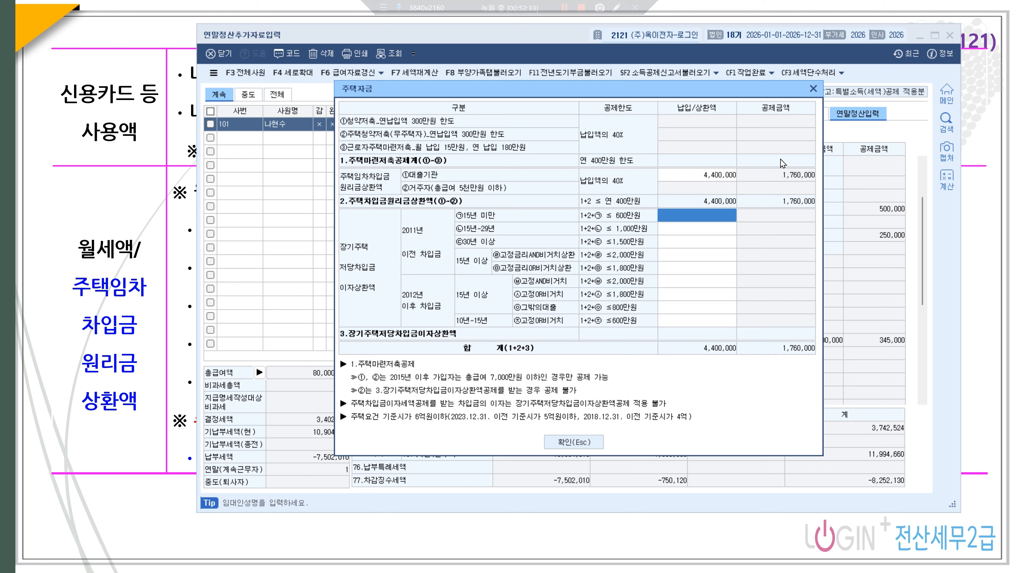
left_click(812, 87)
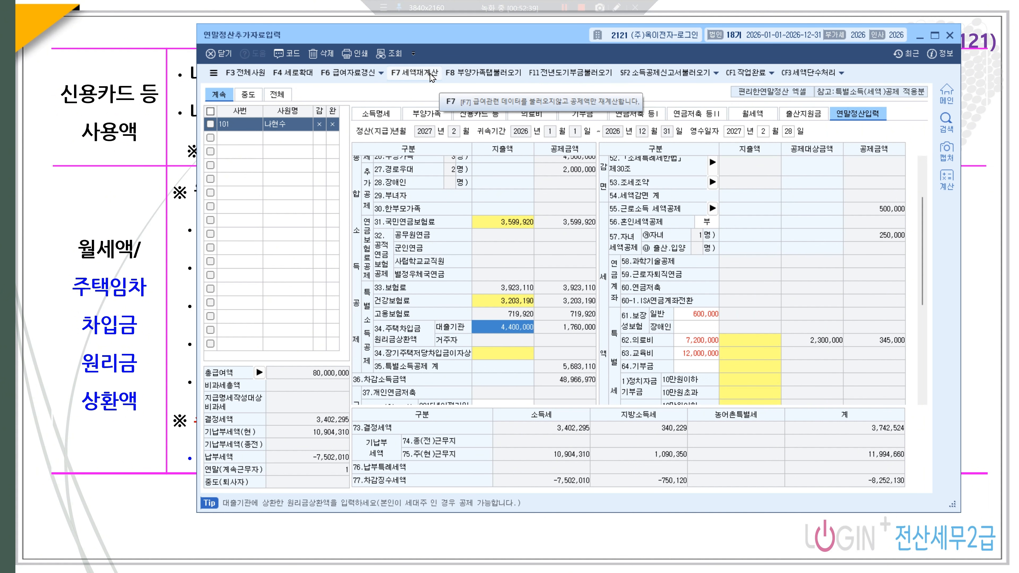
- Import the dependents' deduction data with F8, review the 41 credit card breakdown, then close the settlement window
left_click(476, 73)
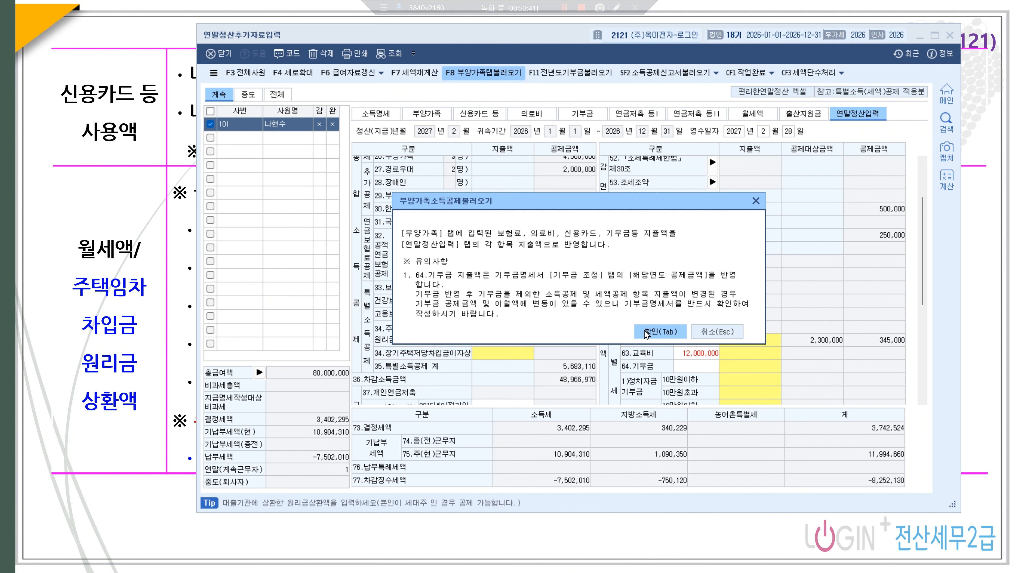
left_click(678, 333)
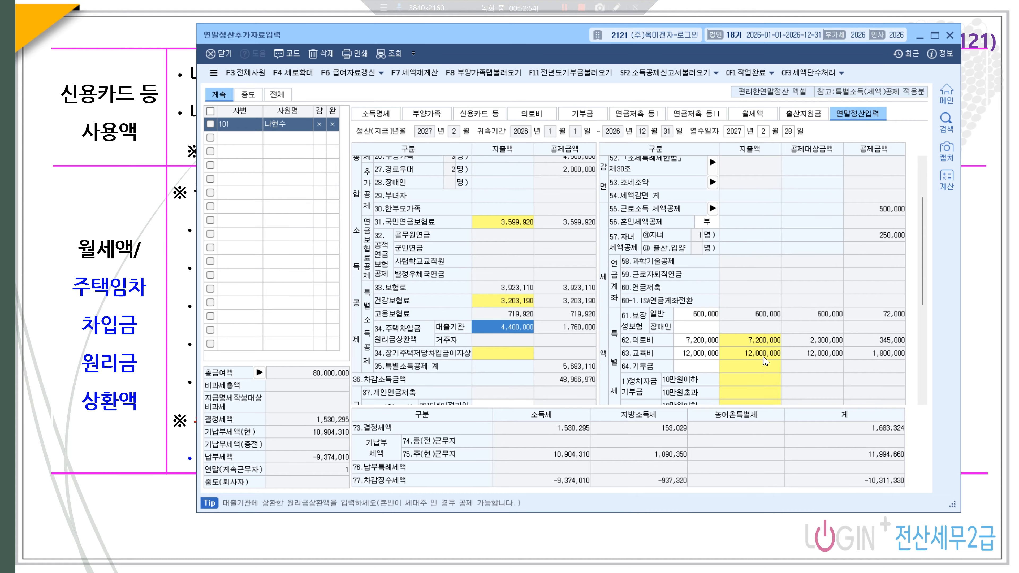
scroll(573, 321, "down", 5)
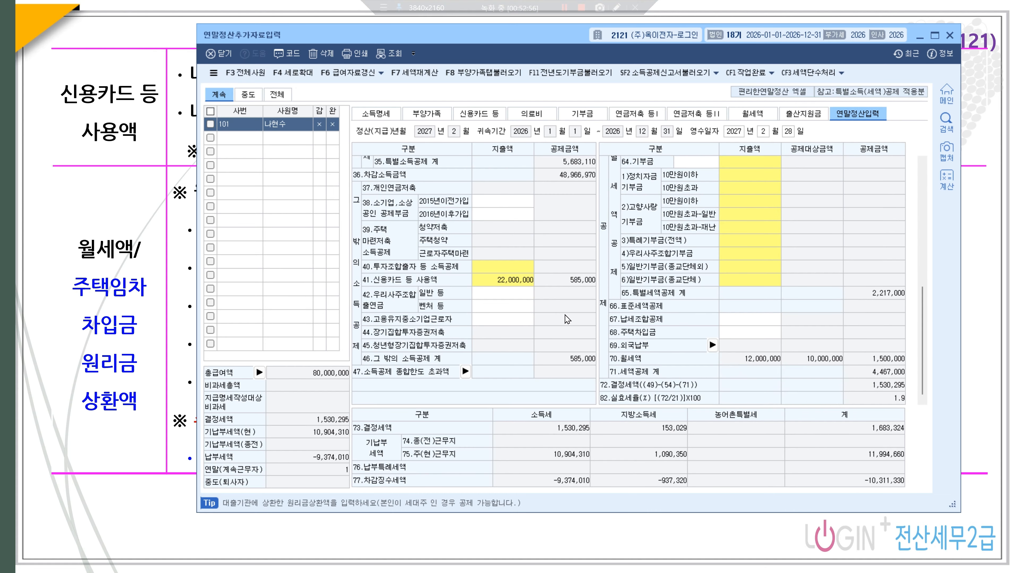
left_click(502, 280)
double_click(502, 283)
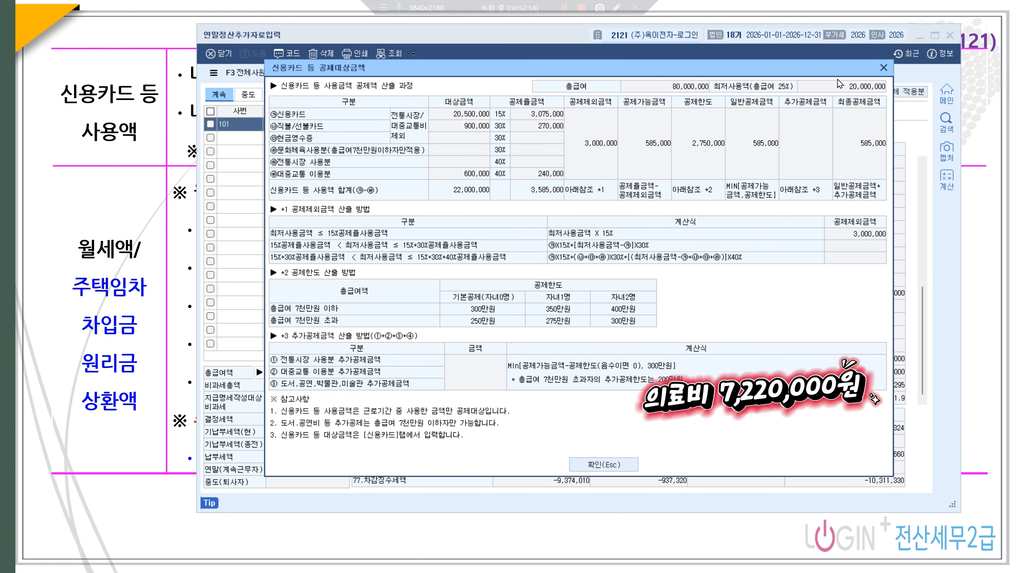
left_click(882, 68)
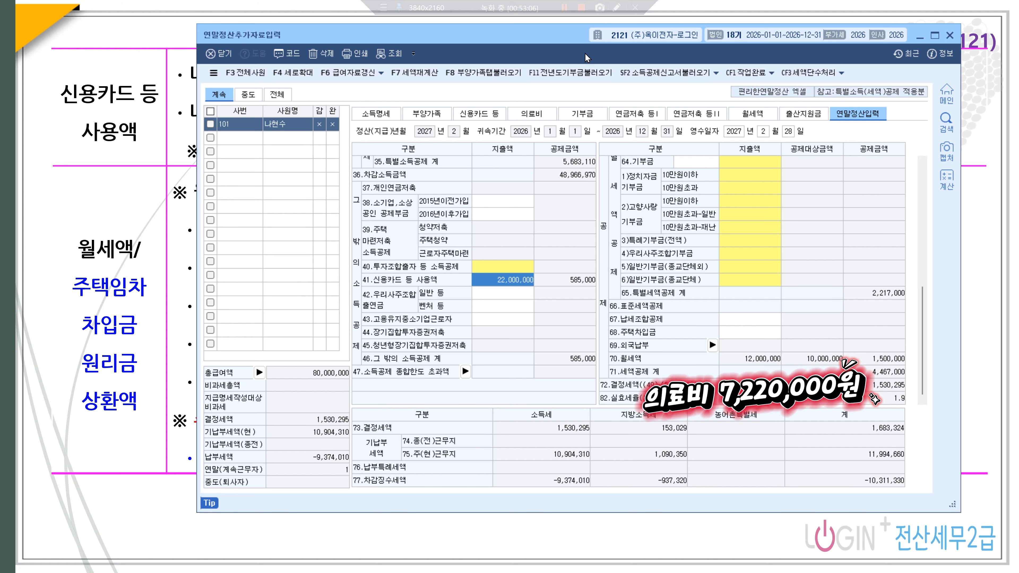
left_click(949, 35)
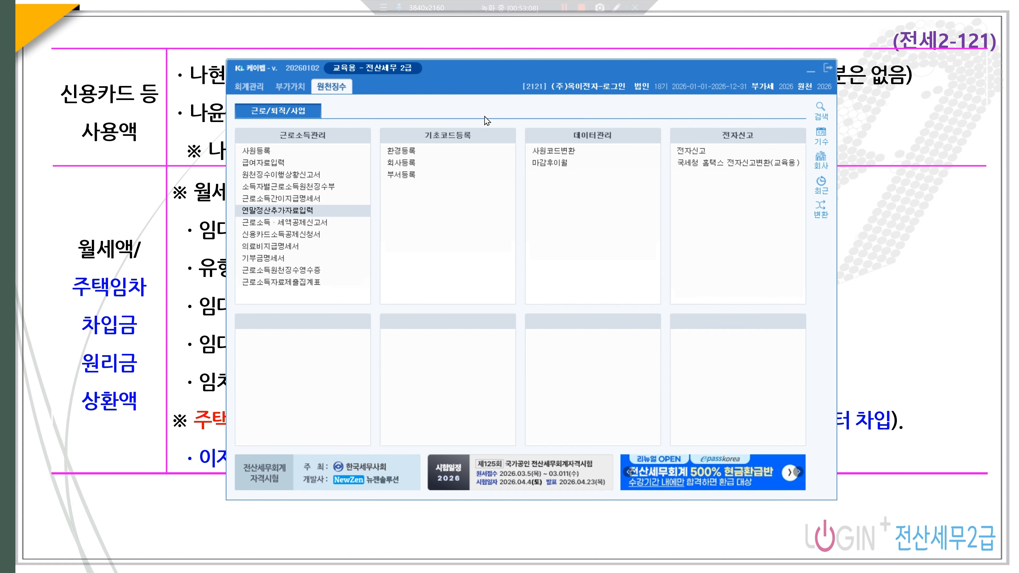
- Advance the lecture slides to the capital question showing the 자본잉여금 callout
left_click(563, 9)
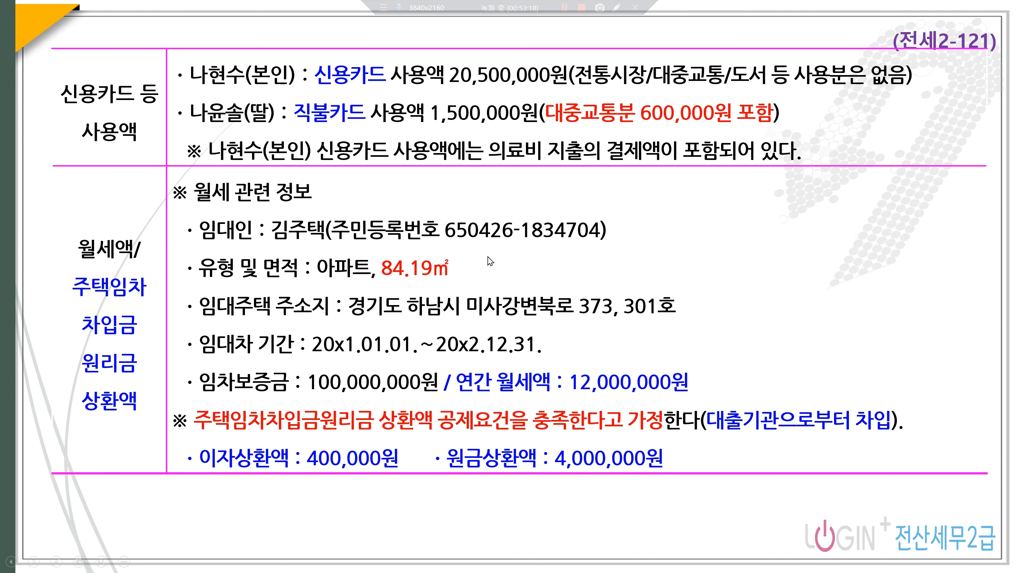
left_click(433, 171)
left_click(471, 189)
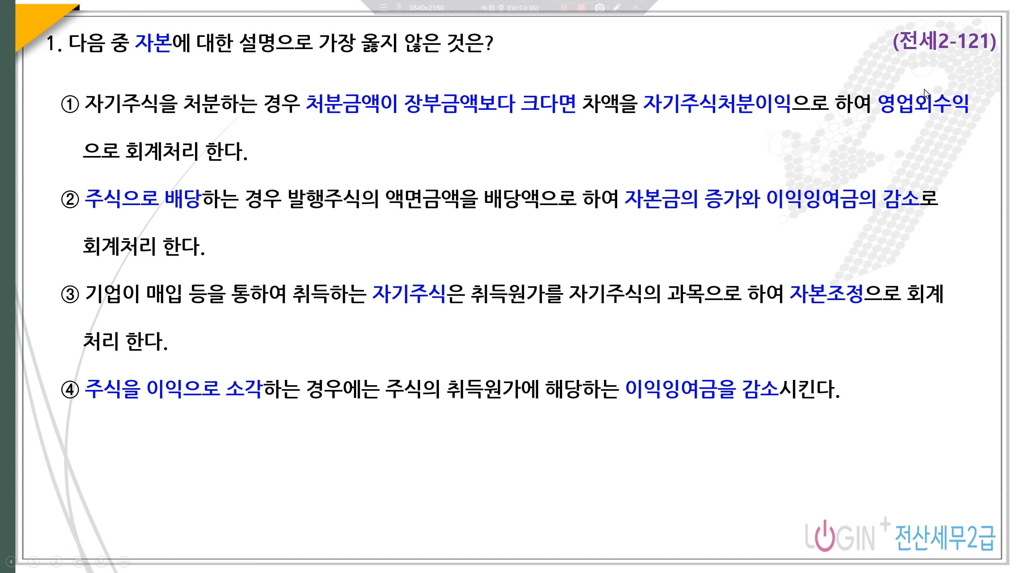
left_click(897, 93)
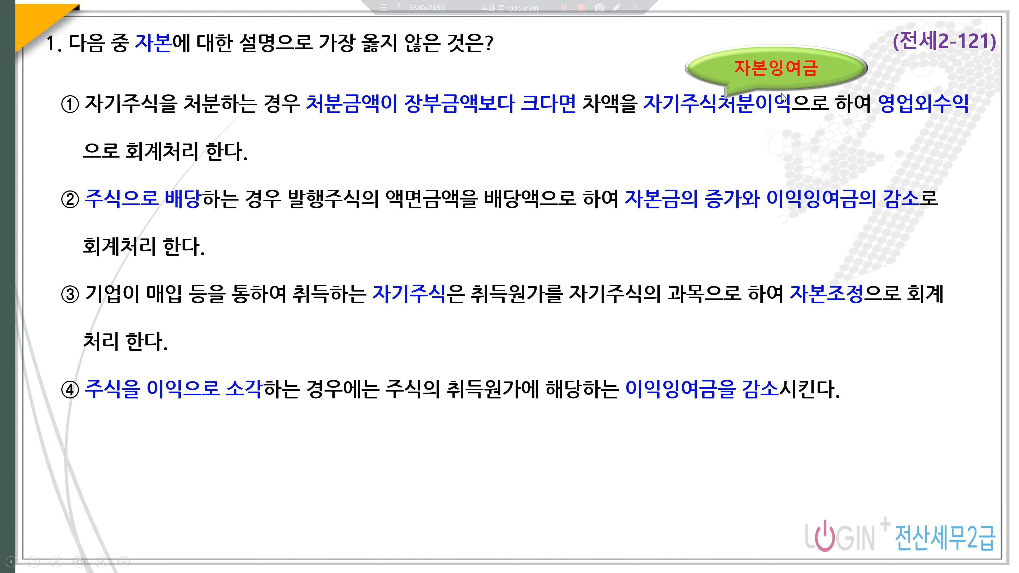